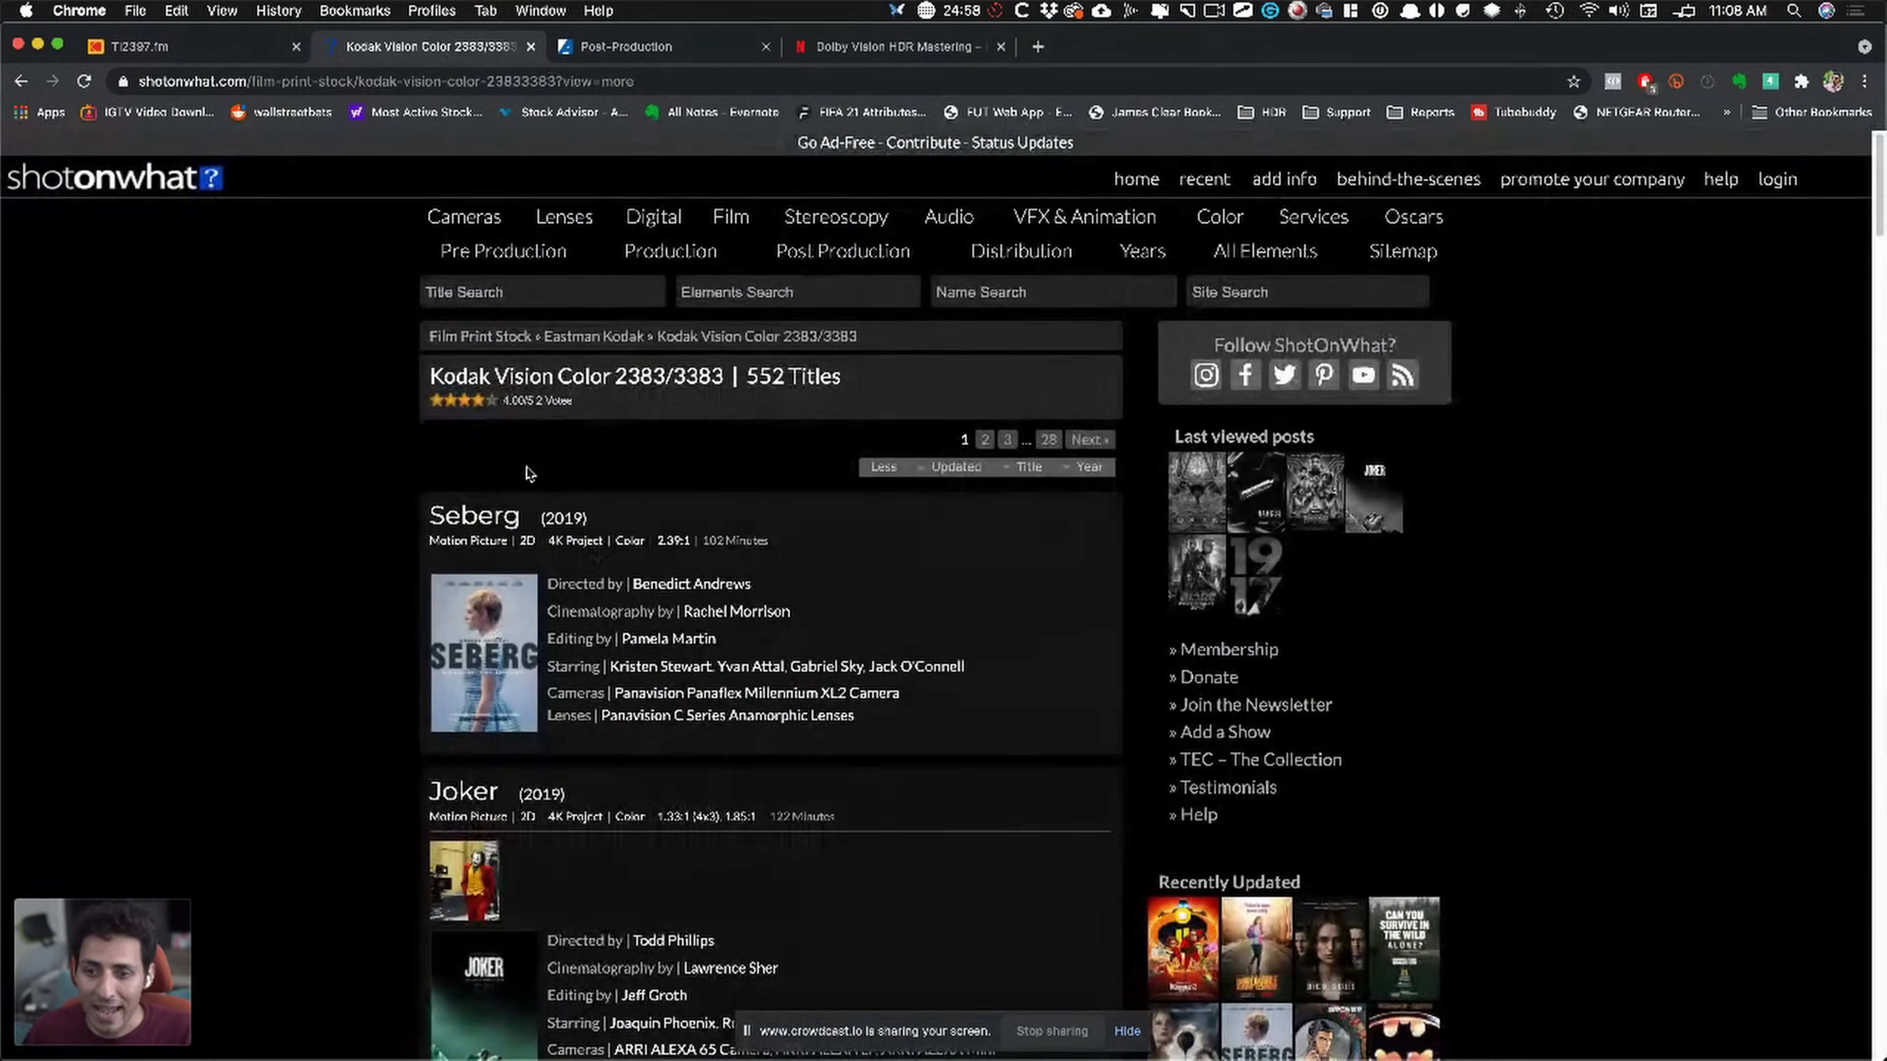
Scroll down the shotonwhat list of titles shot on Kodak Vision Color 2383/3383
scroll(1004, 955, down, 15)
scroll(1005, 955, down, 20)
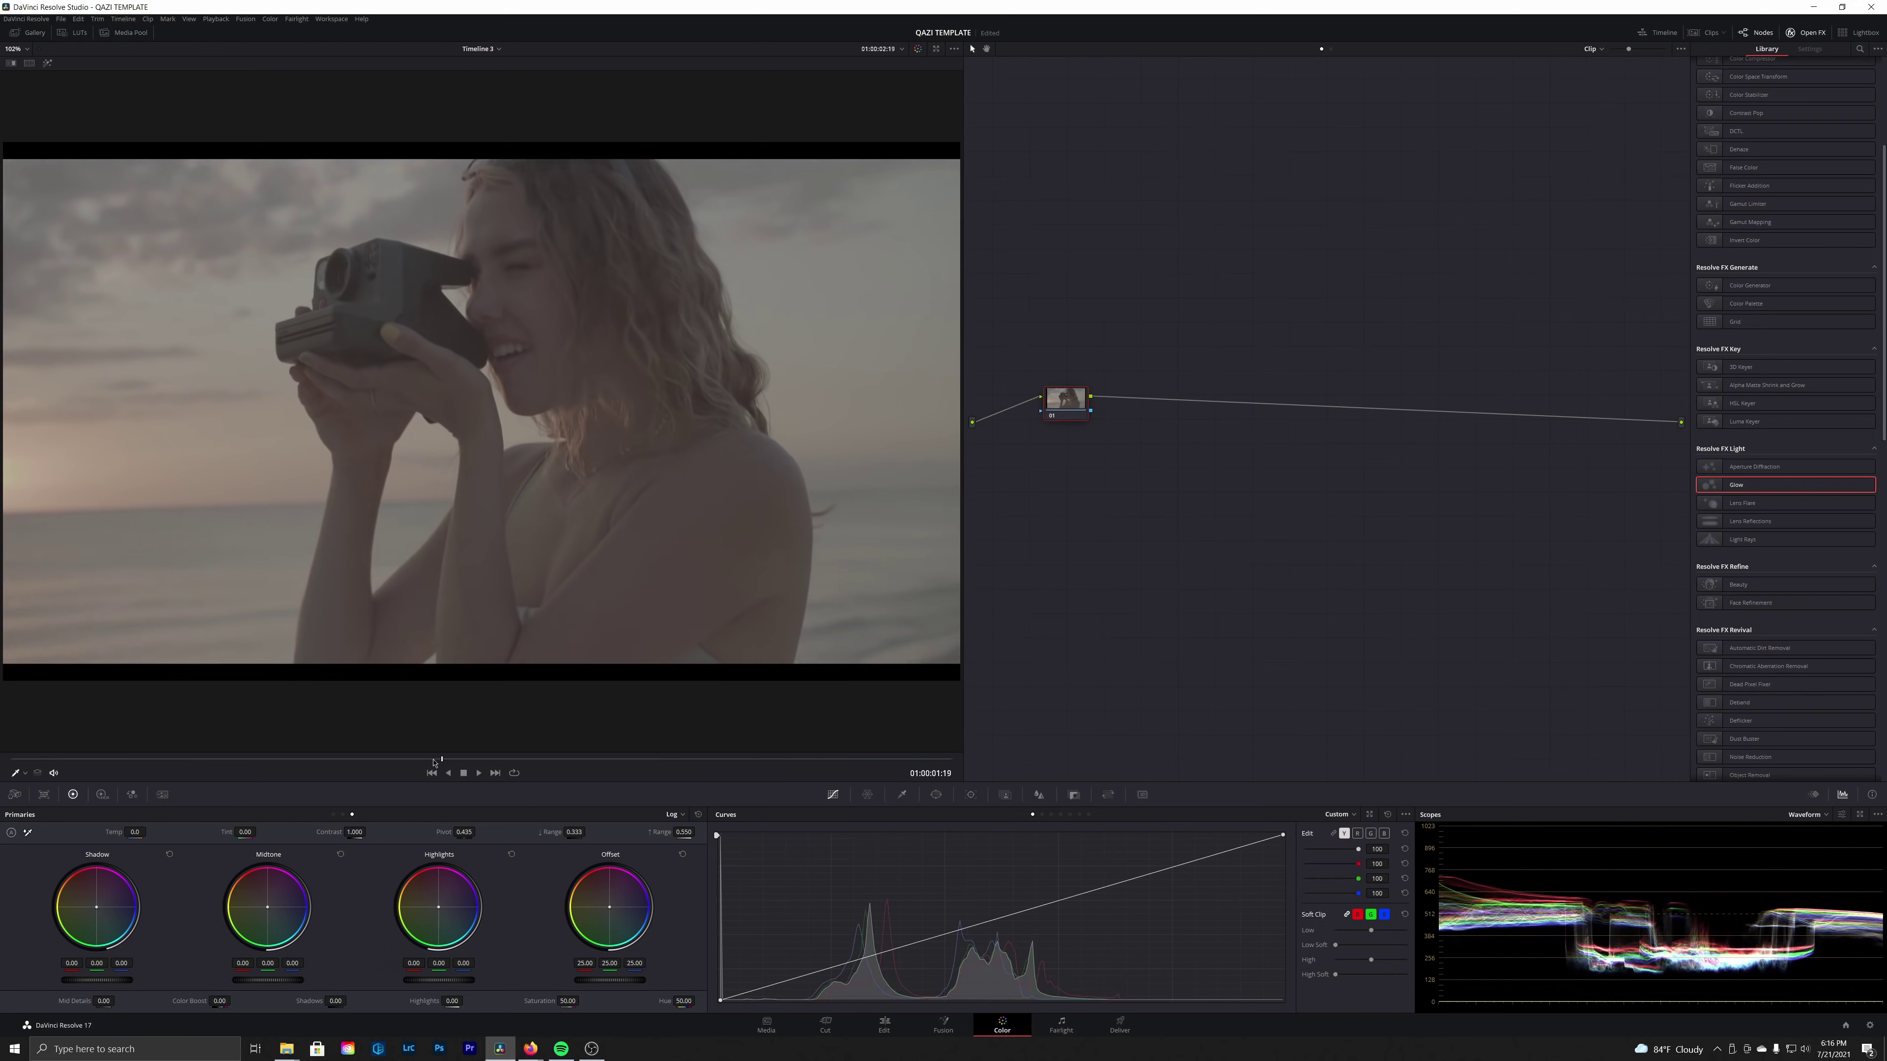
Stop the beach clip and step through the NR, PRIMARIES, LUT and VIGNETTE nodes
click(578, 761)
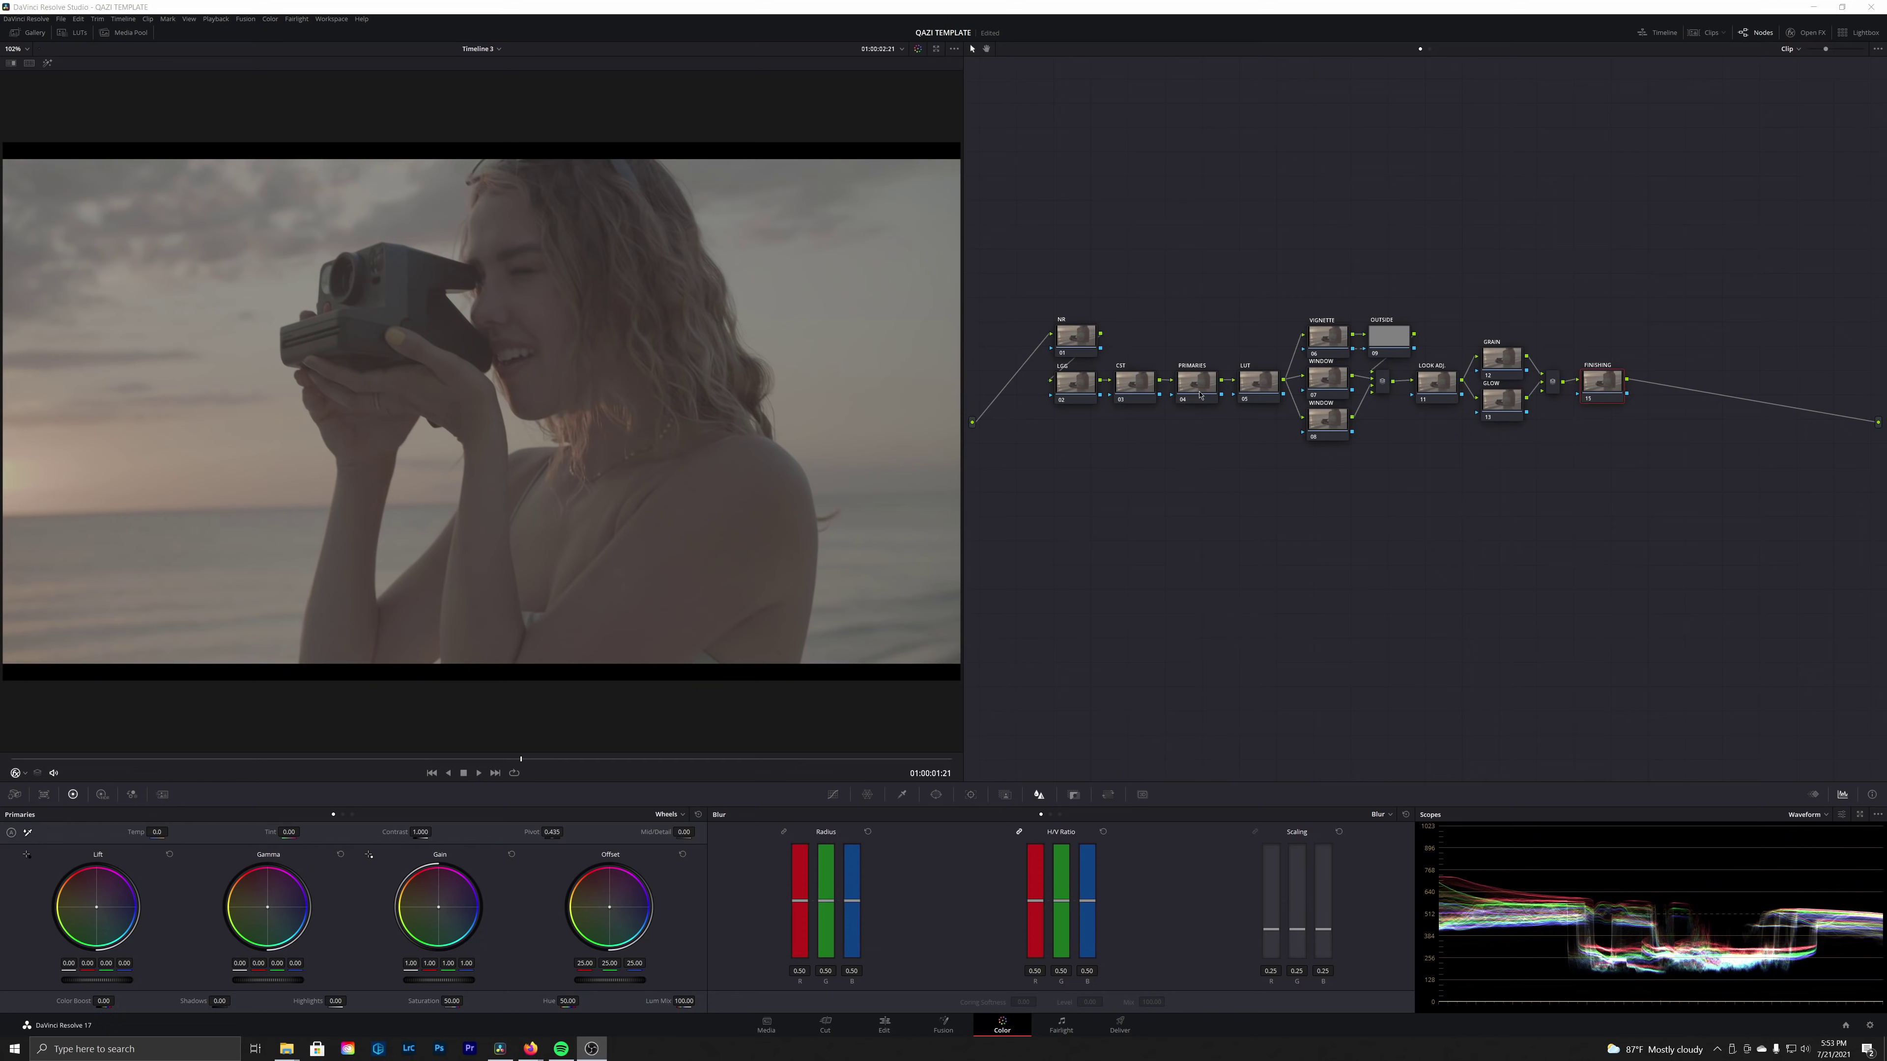
click(1091, 416)
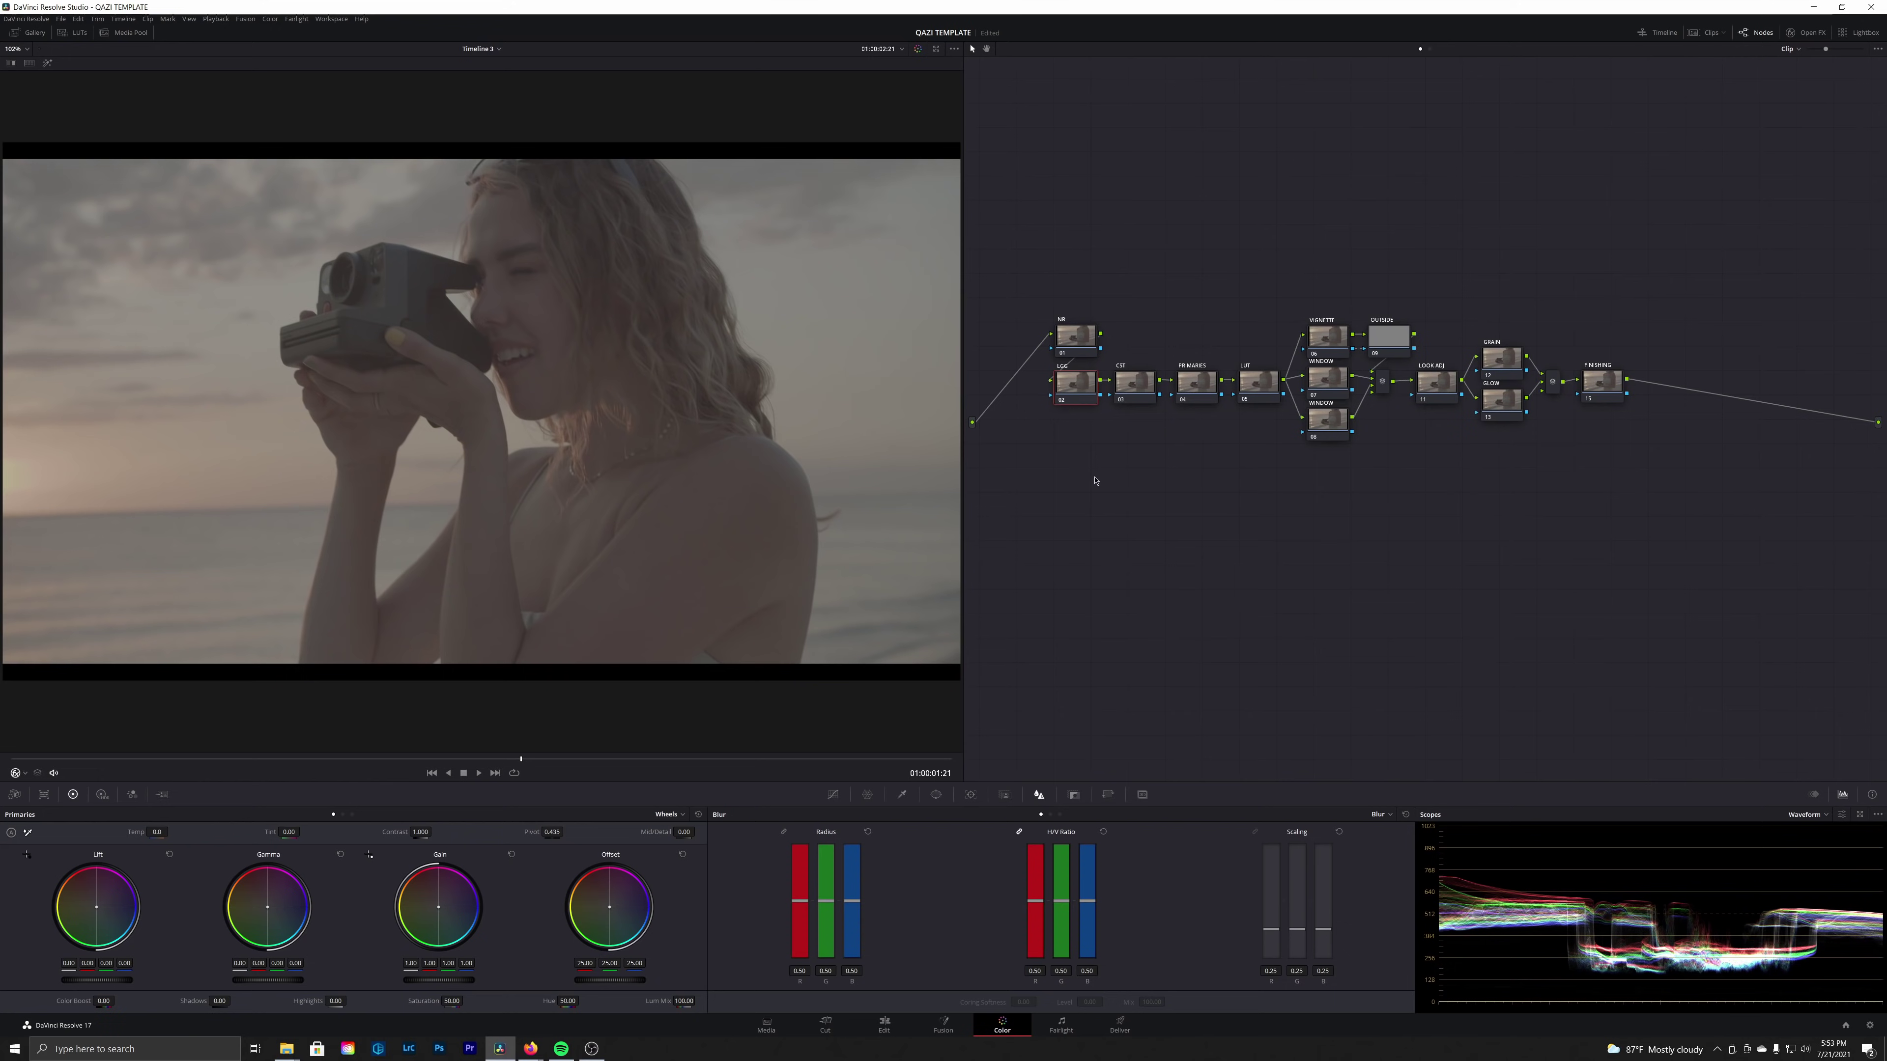
click(1208, 394)
click(1269, 387)
click(1327, 336)
drag(1303, 277, 1394, 472)
click(1344, 351)
Step through the WINDOW, LOOK ADJ., GRAIN and GLOW nodes, then return to NR
click(1335, 395)
click(1437, 399)
click(1512, 373)
click(1505, 400)
key(shift+apostrophe)
Raise the NR node's temporal Luma and Chroma thresholds to 4.8 in Motion Effects
click(164, 794)
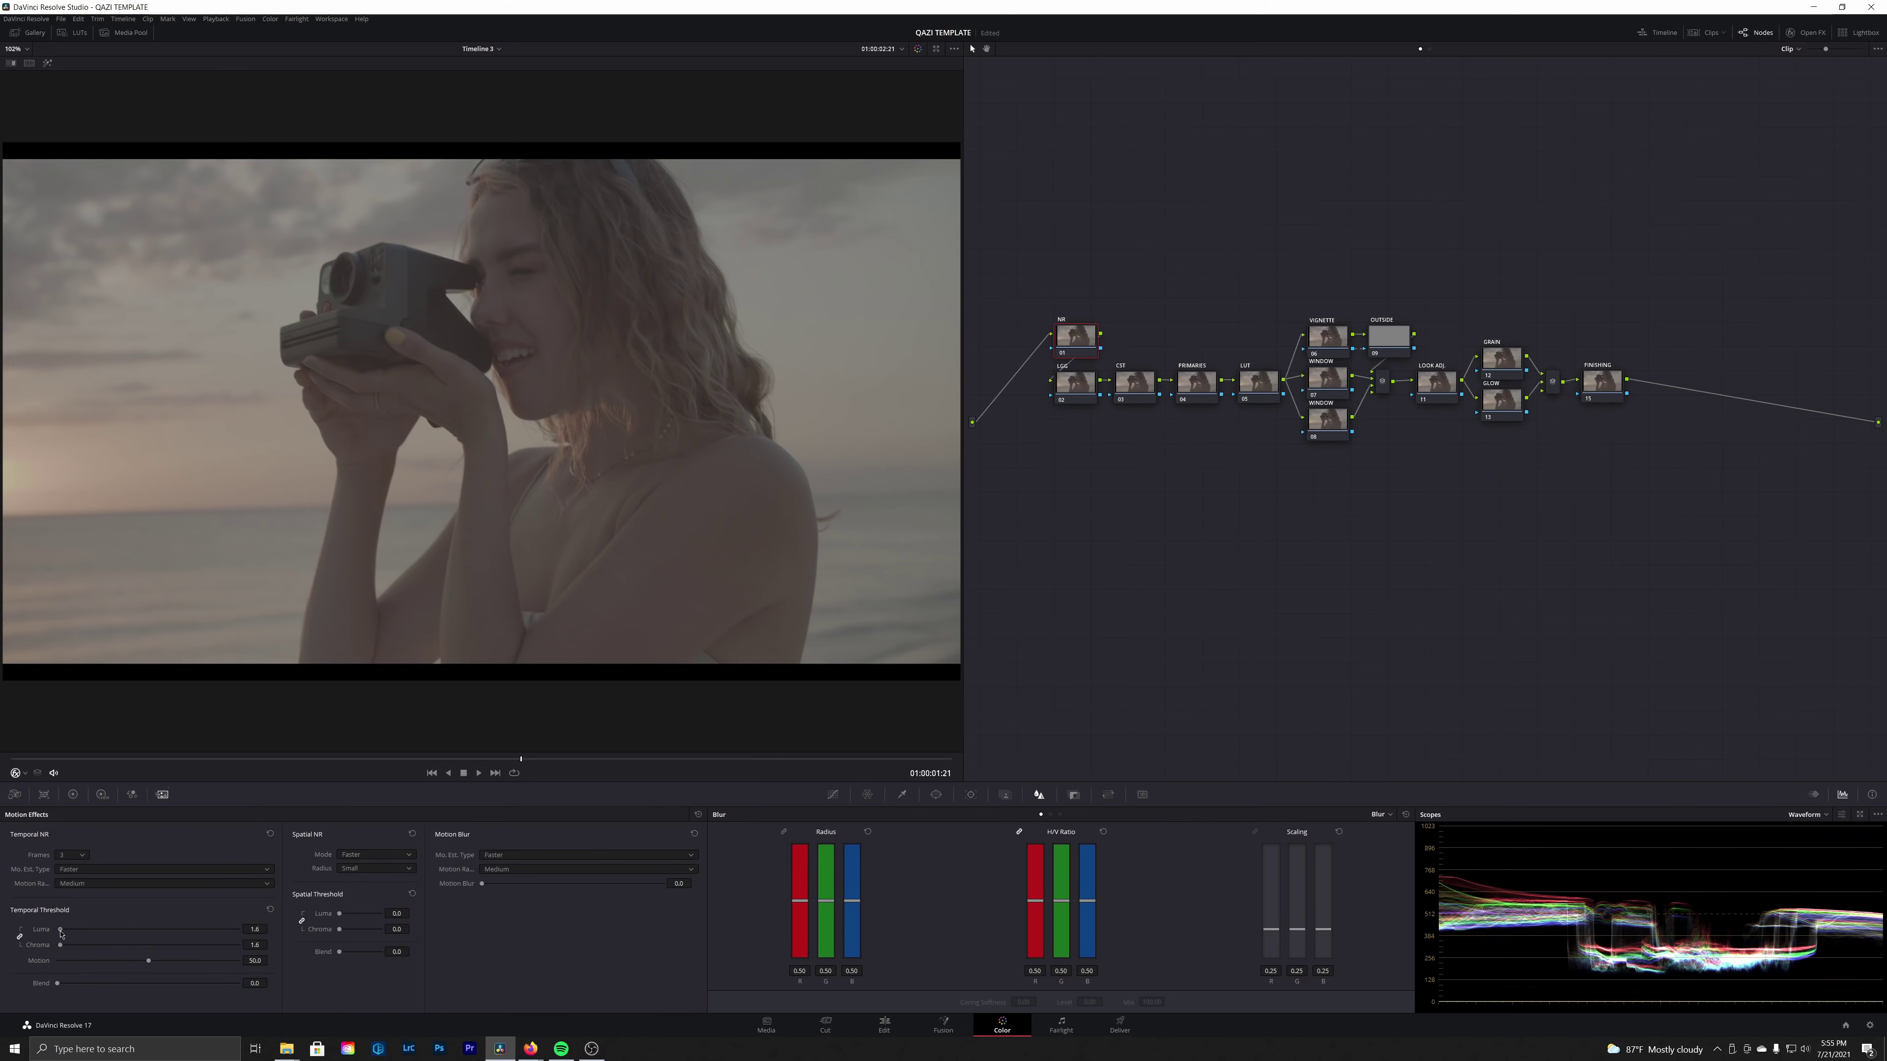
drag(57, 929, 67, 931)
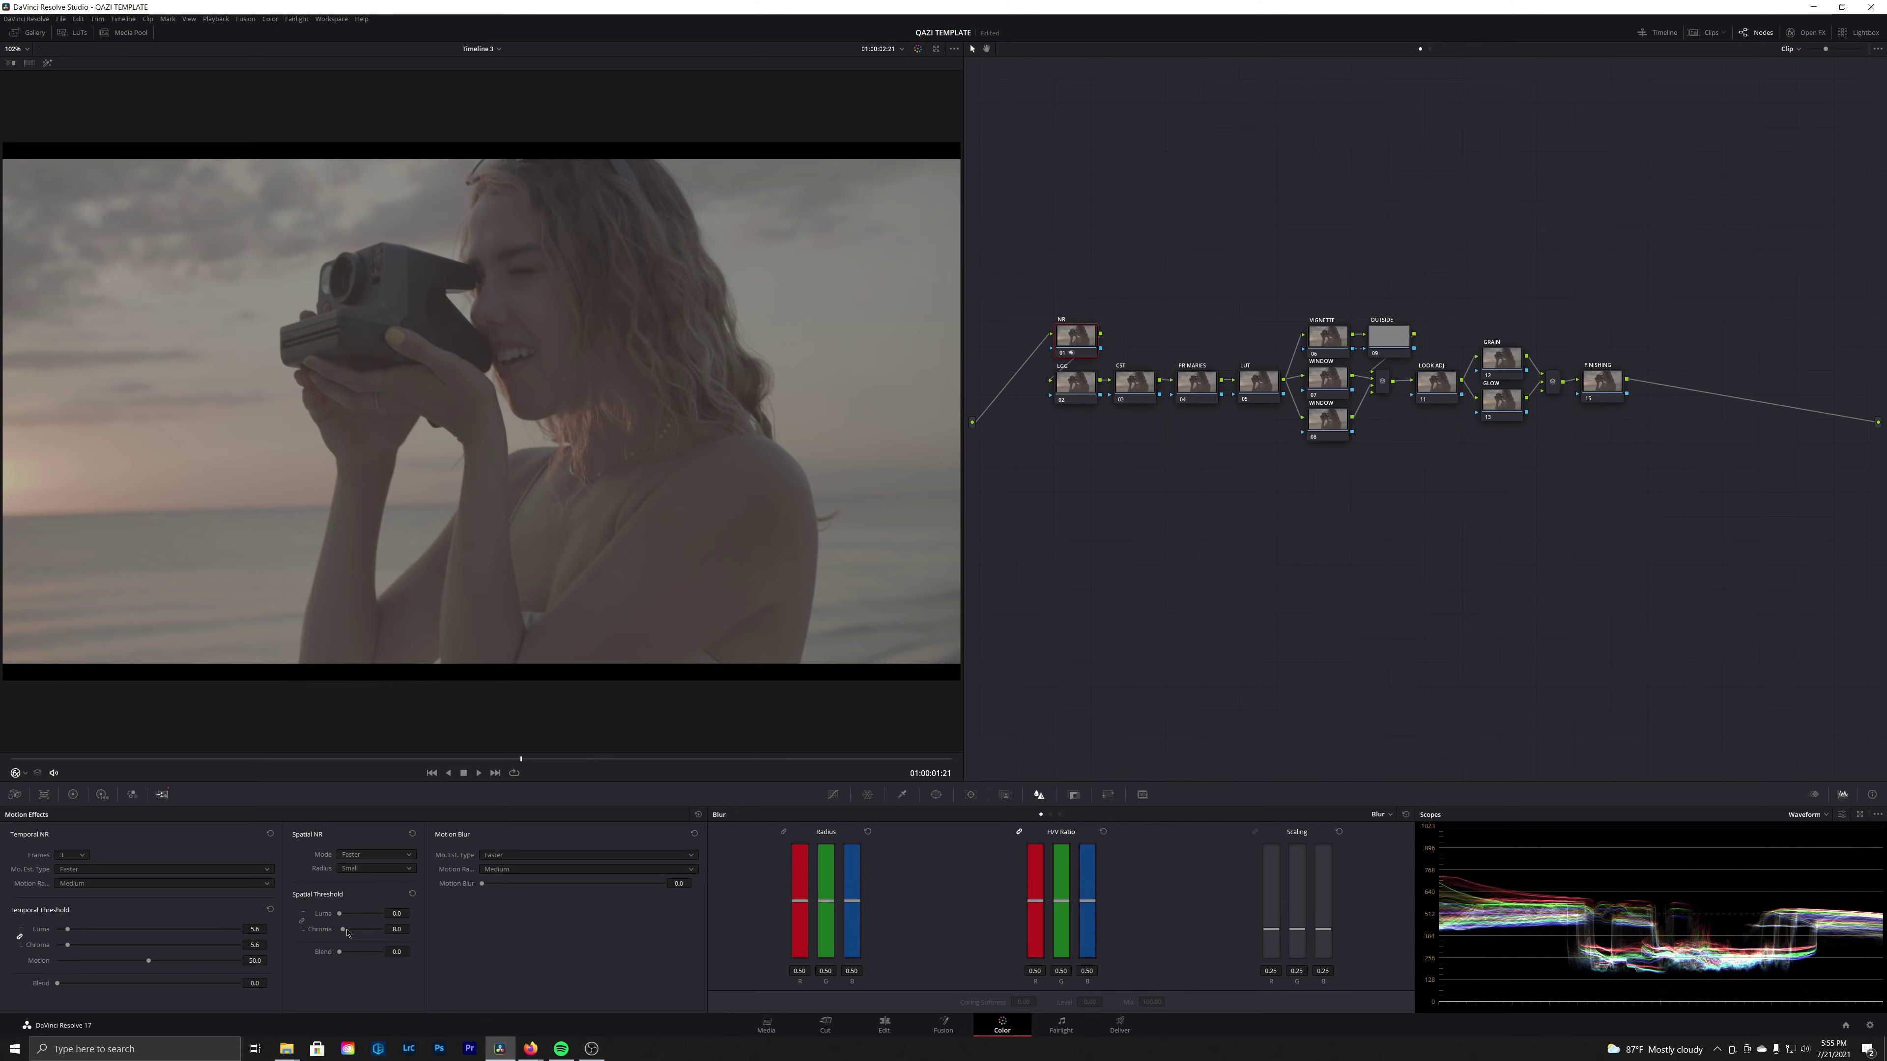
click(1144, 380)
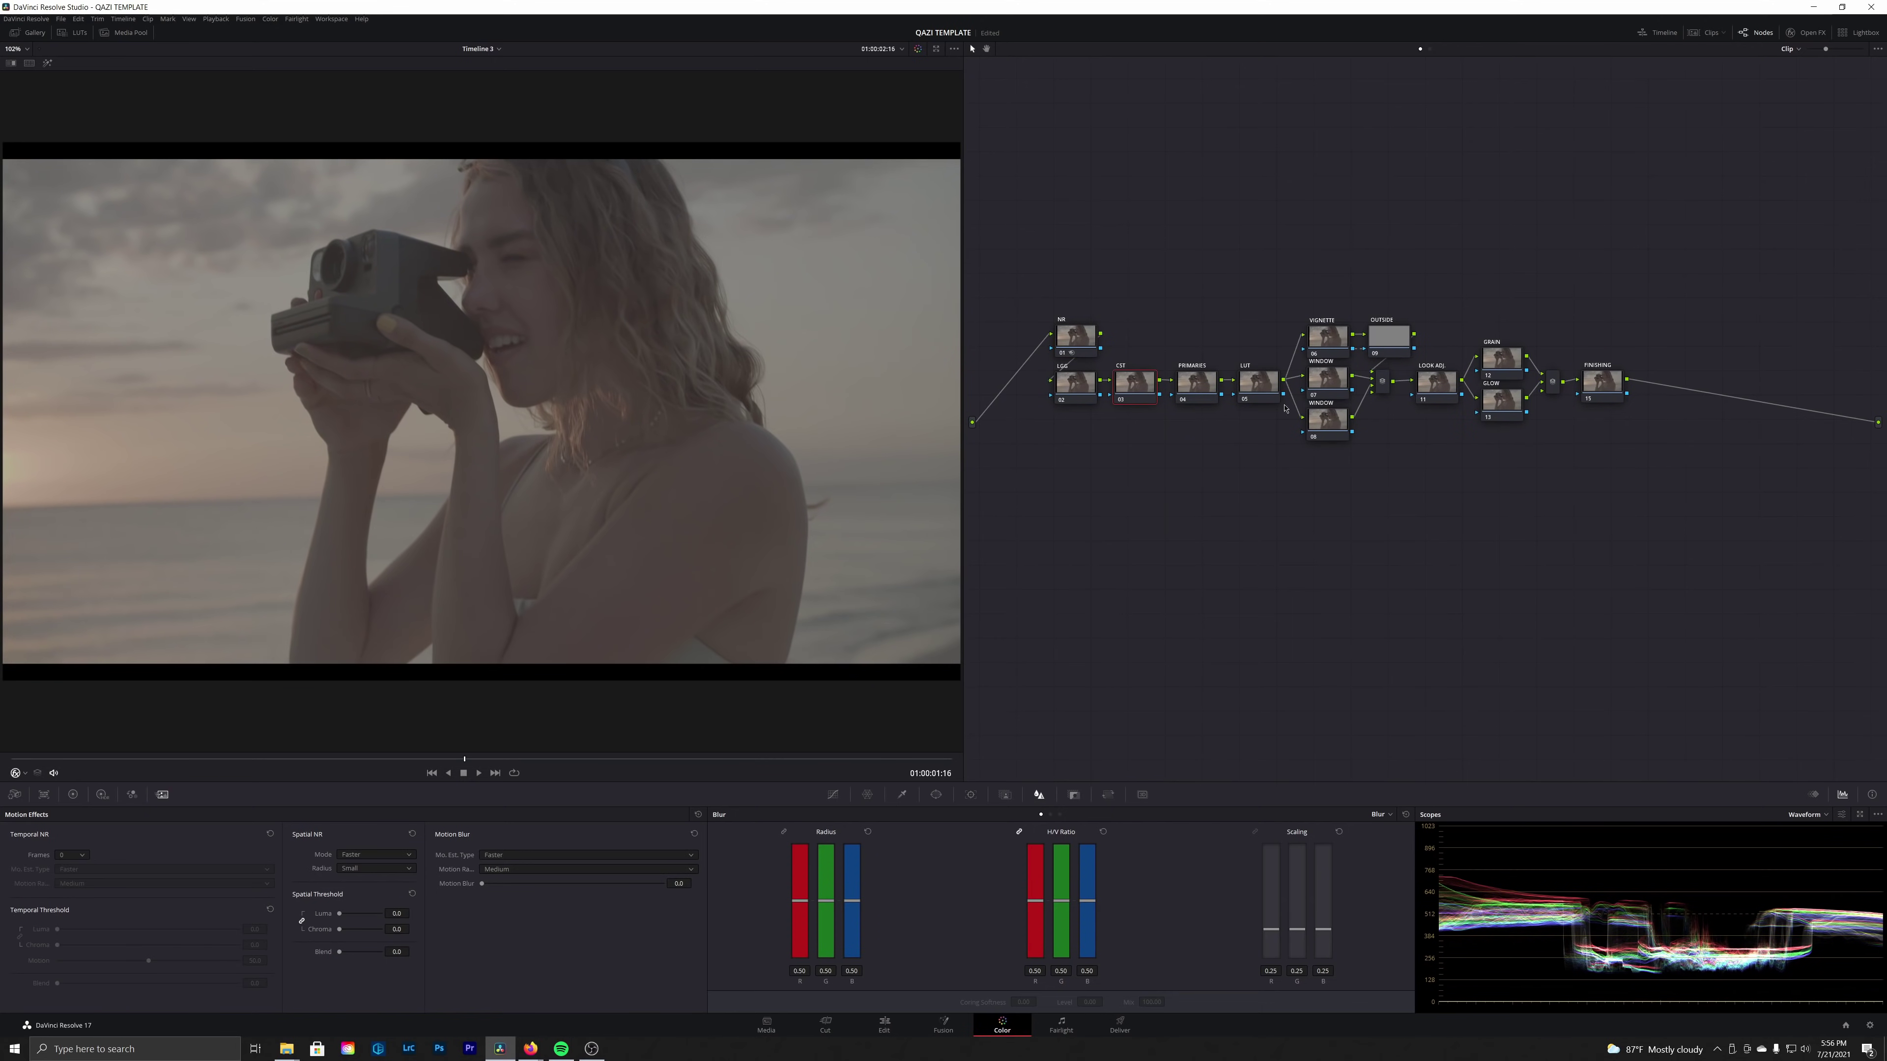
Apply Color Space Transform to the CST node, converting Pocket 6K Film Gen 4 to Cineon Film Log
click(1807, 32)
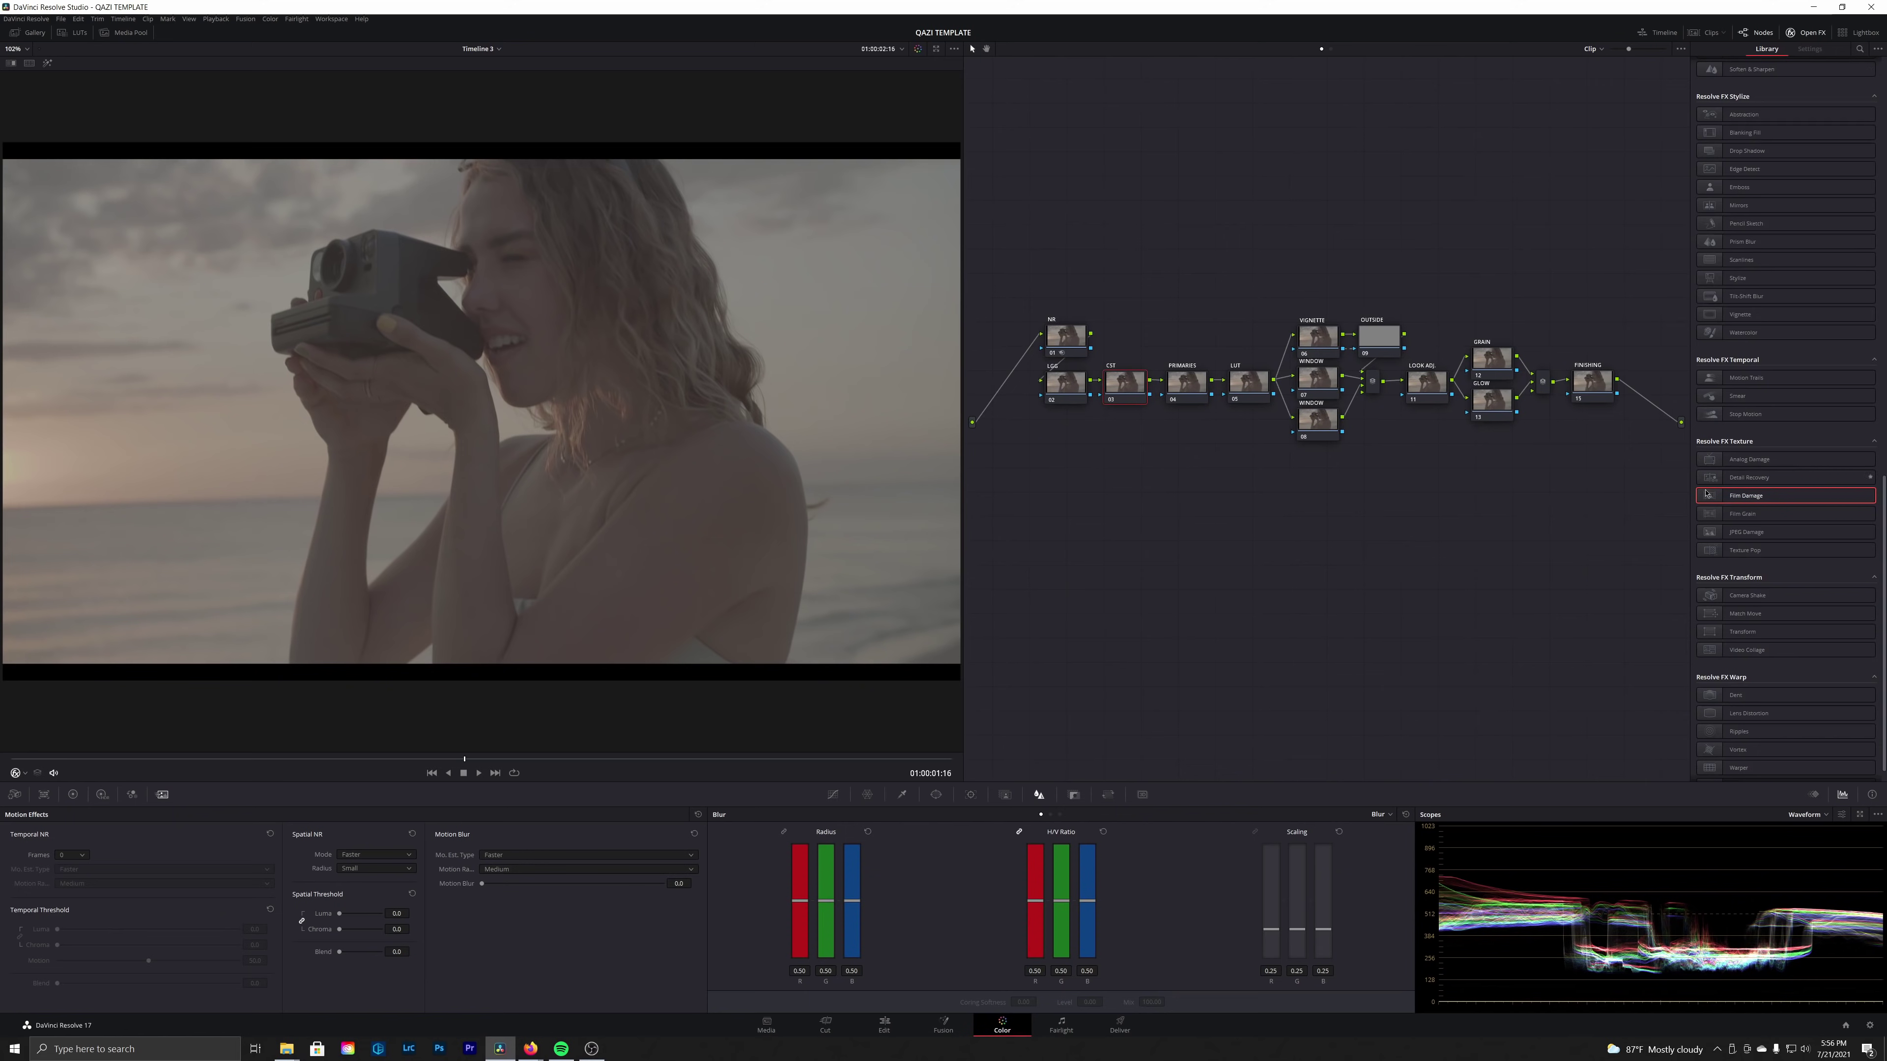
scroll(1760, 316, up, 5)
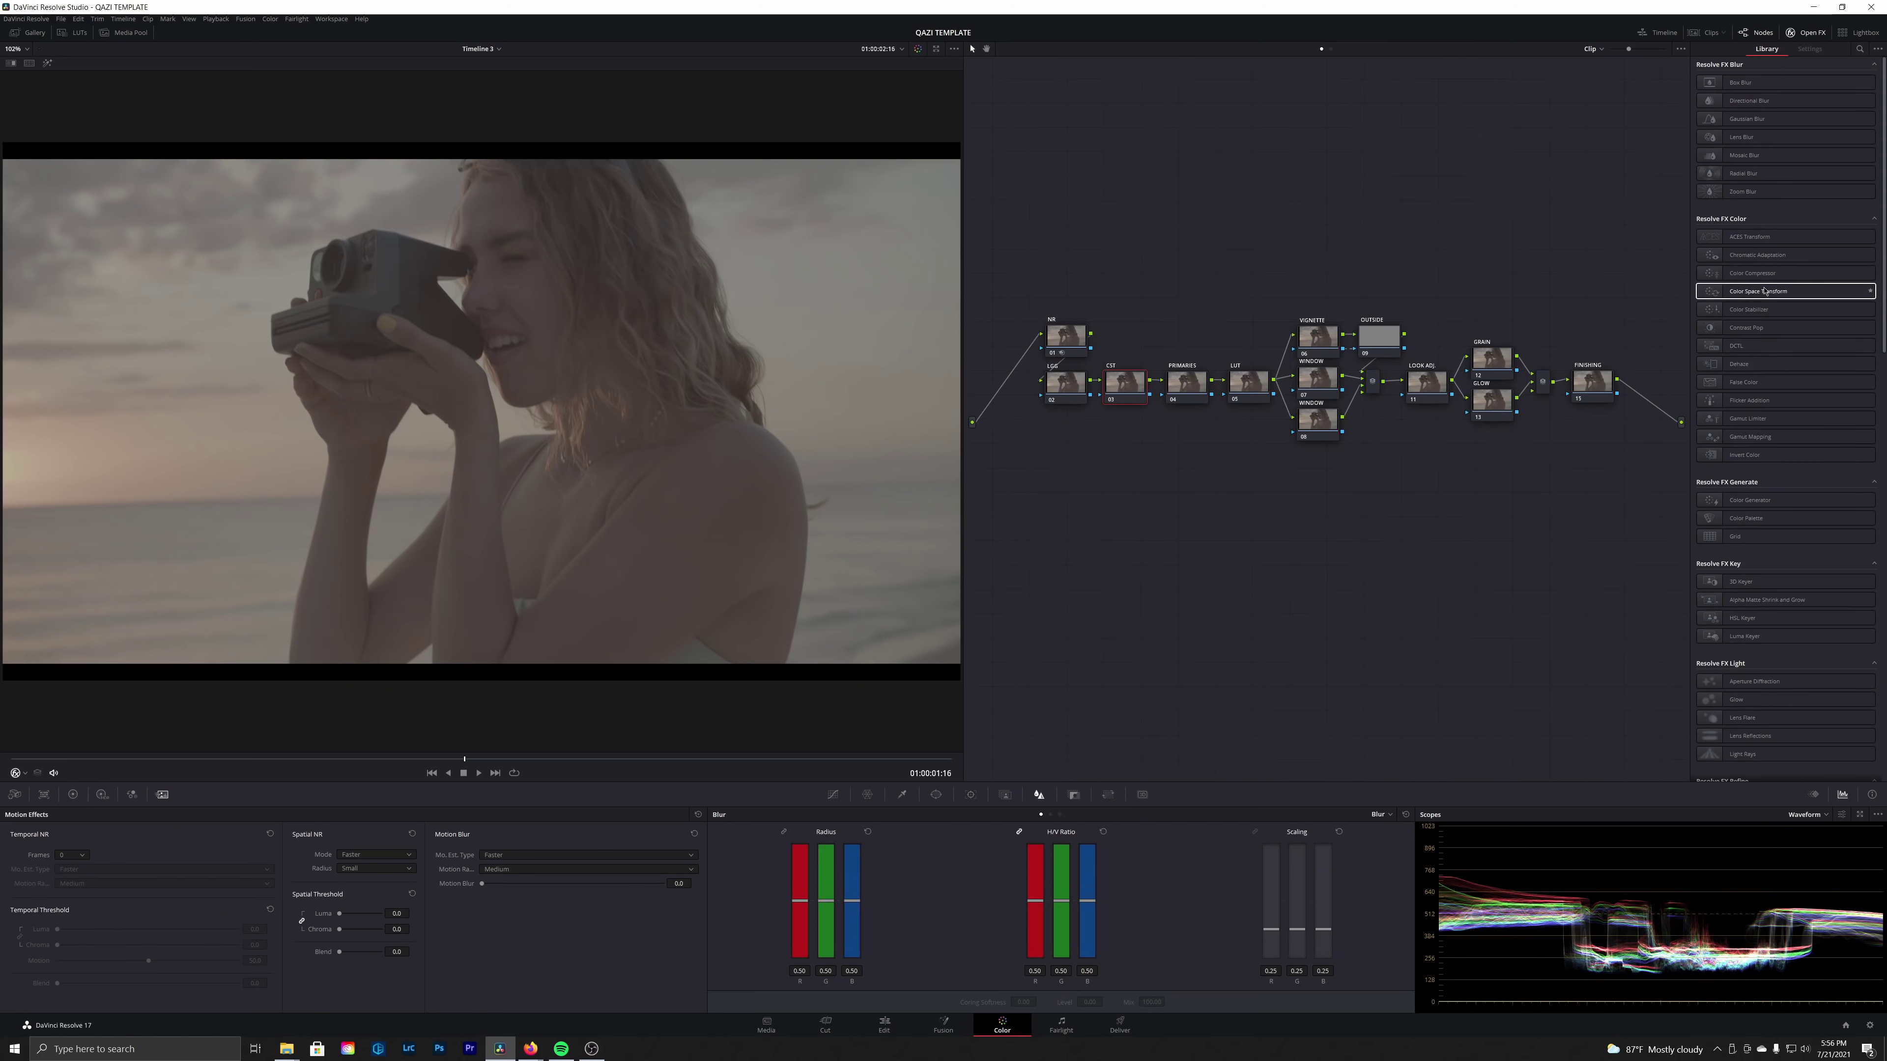
drag(1764, 291, 1125, 384)
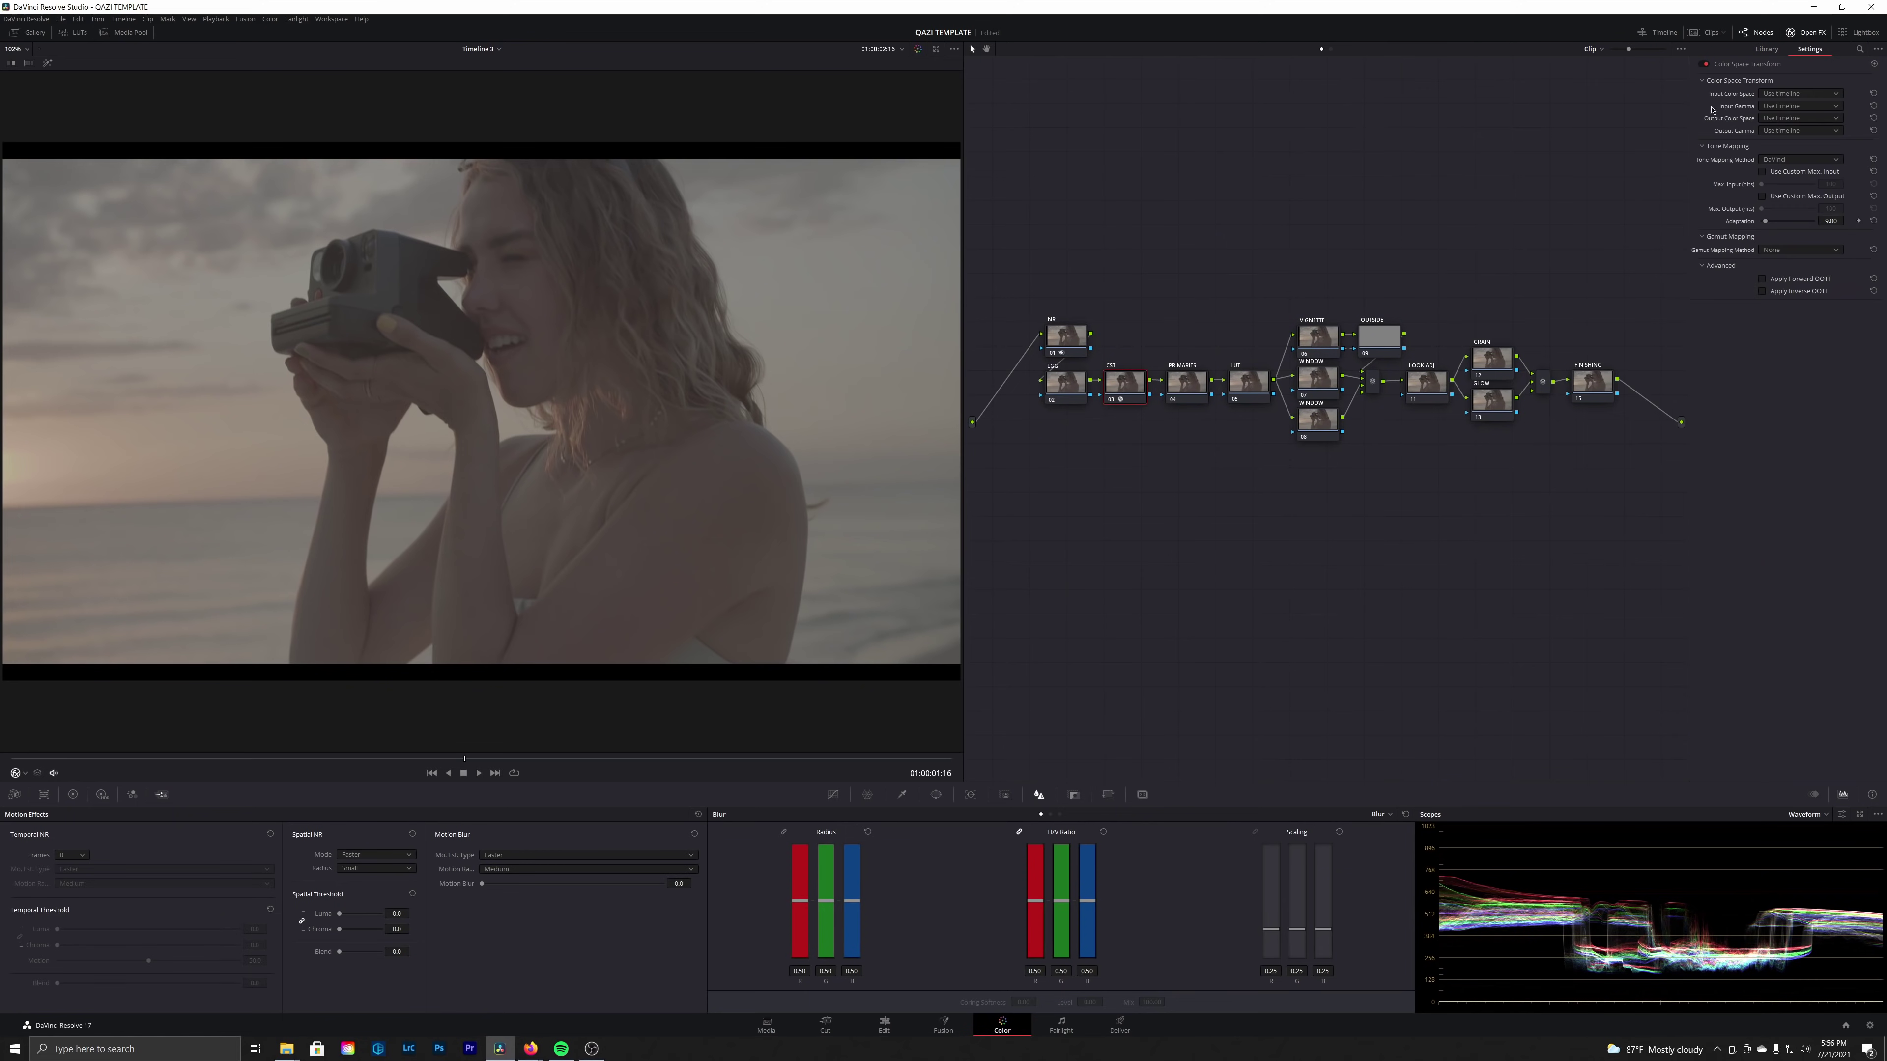
click(1796, 109)
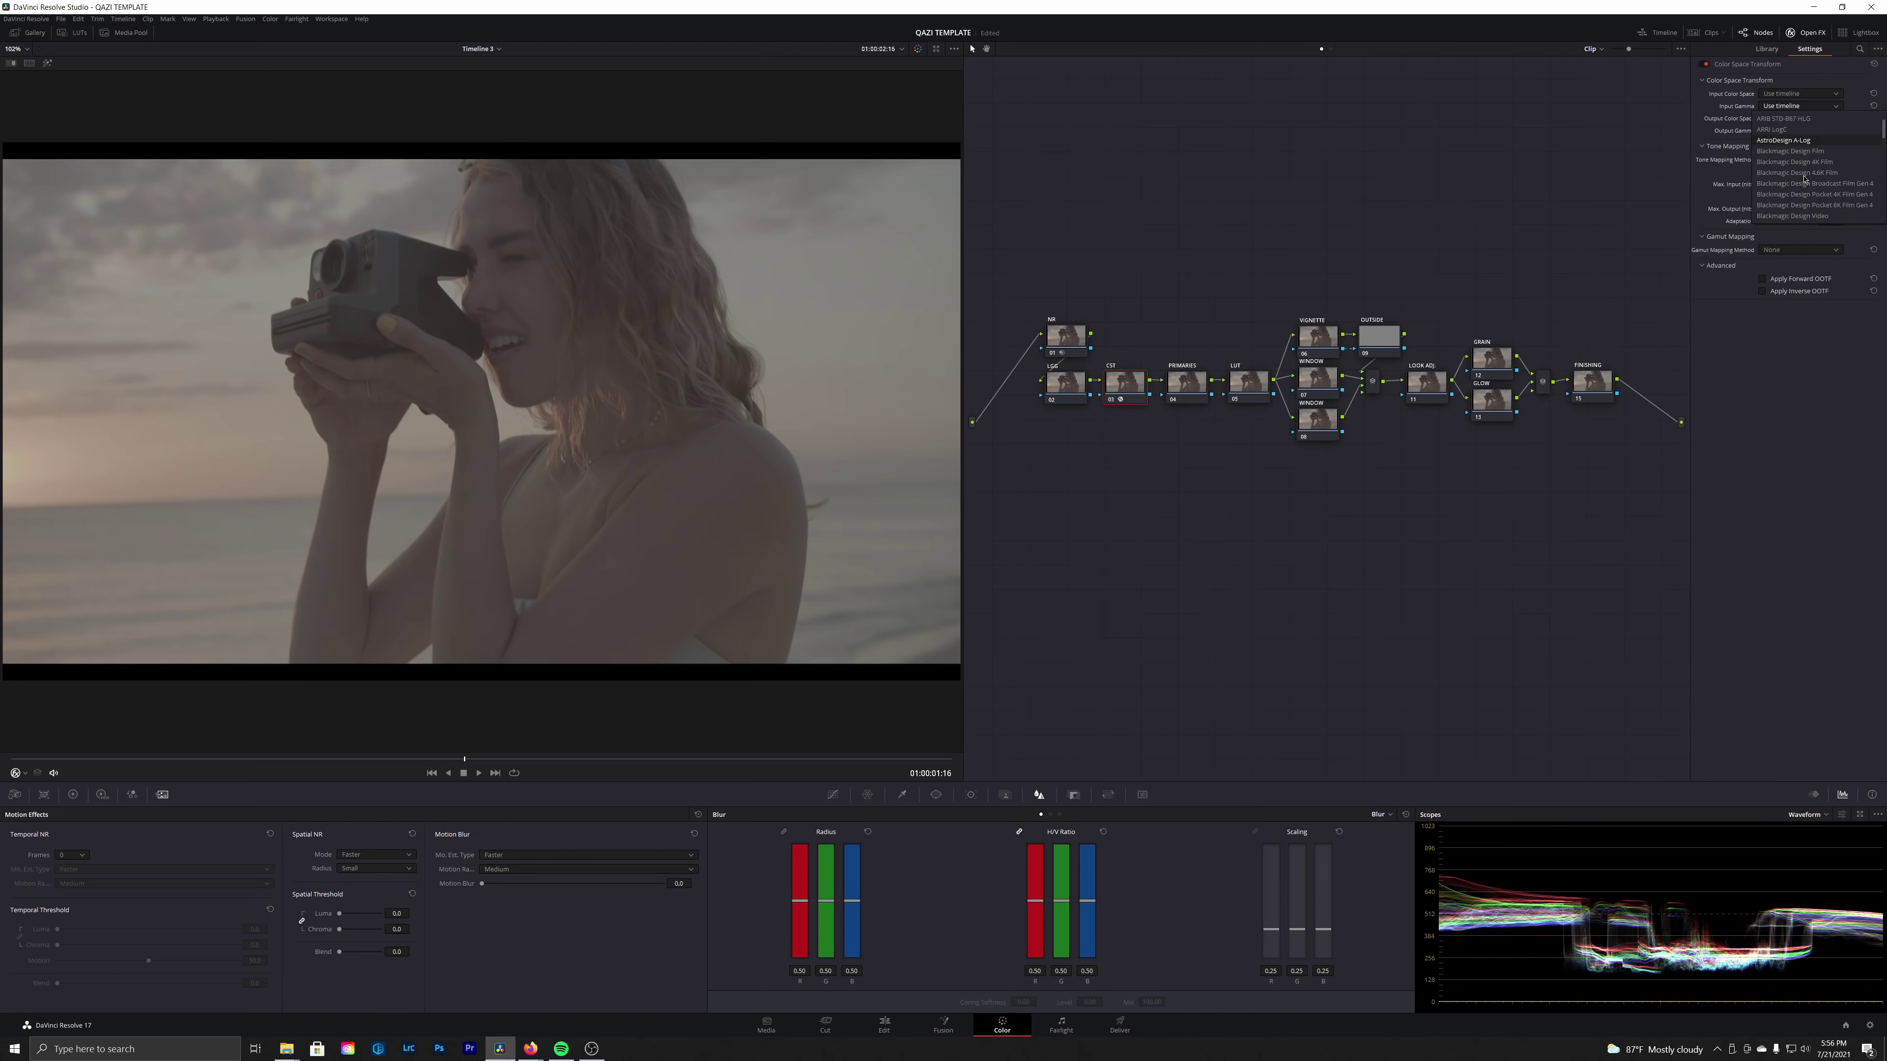
scroll(1807, 175, down, 1)
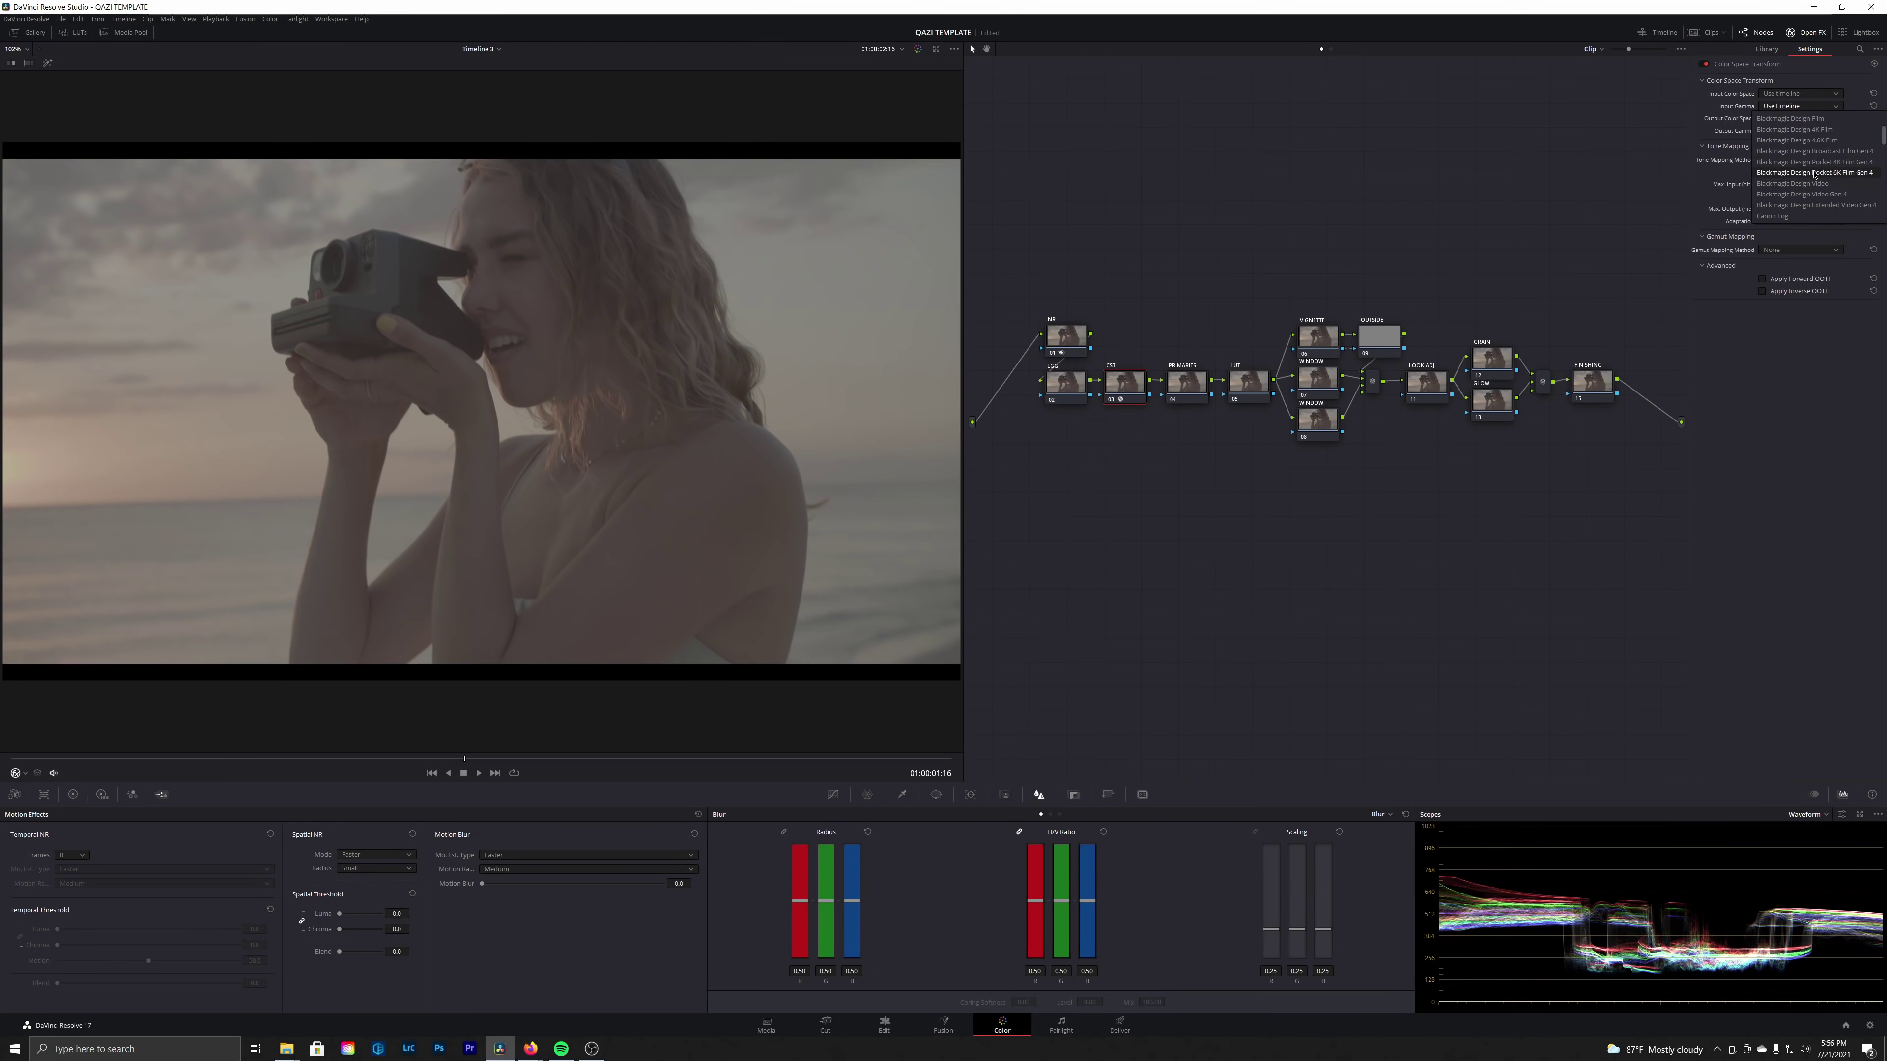
click(1818, 173)
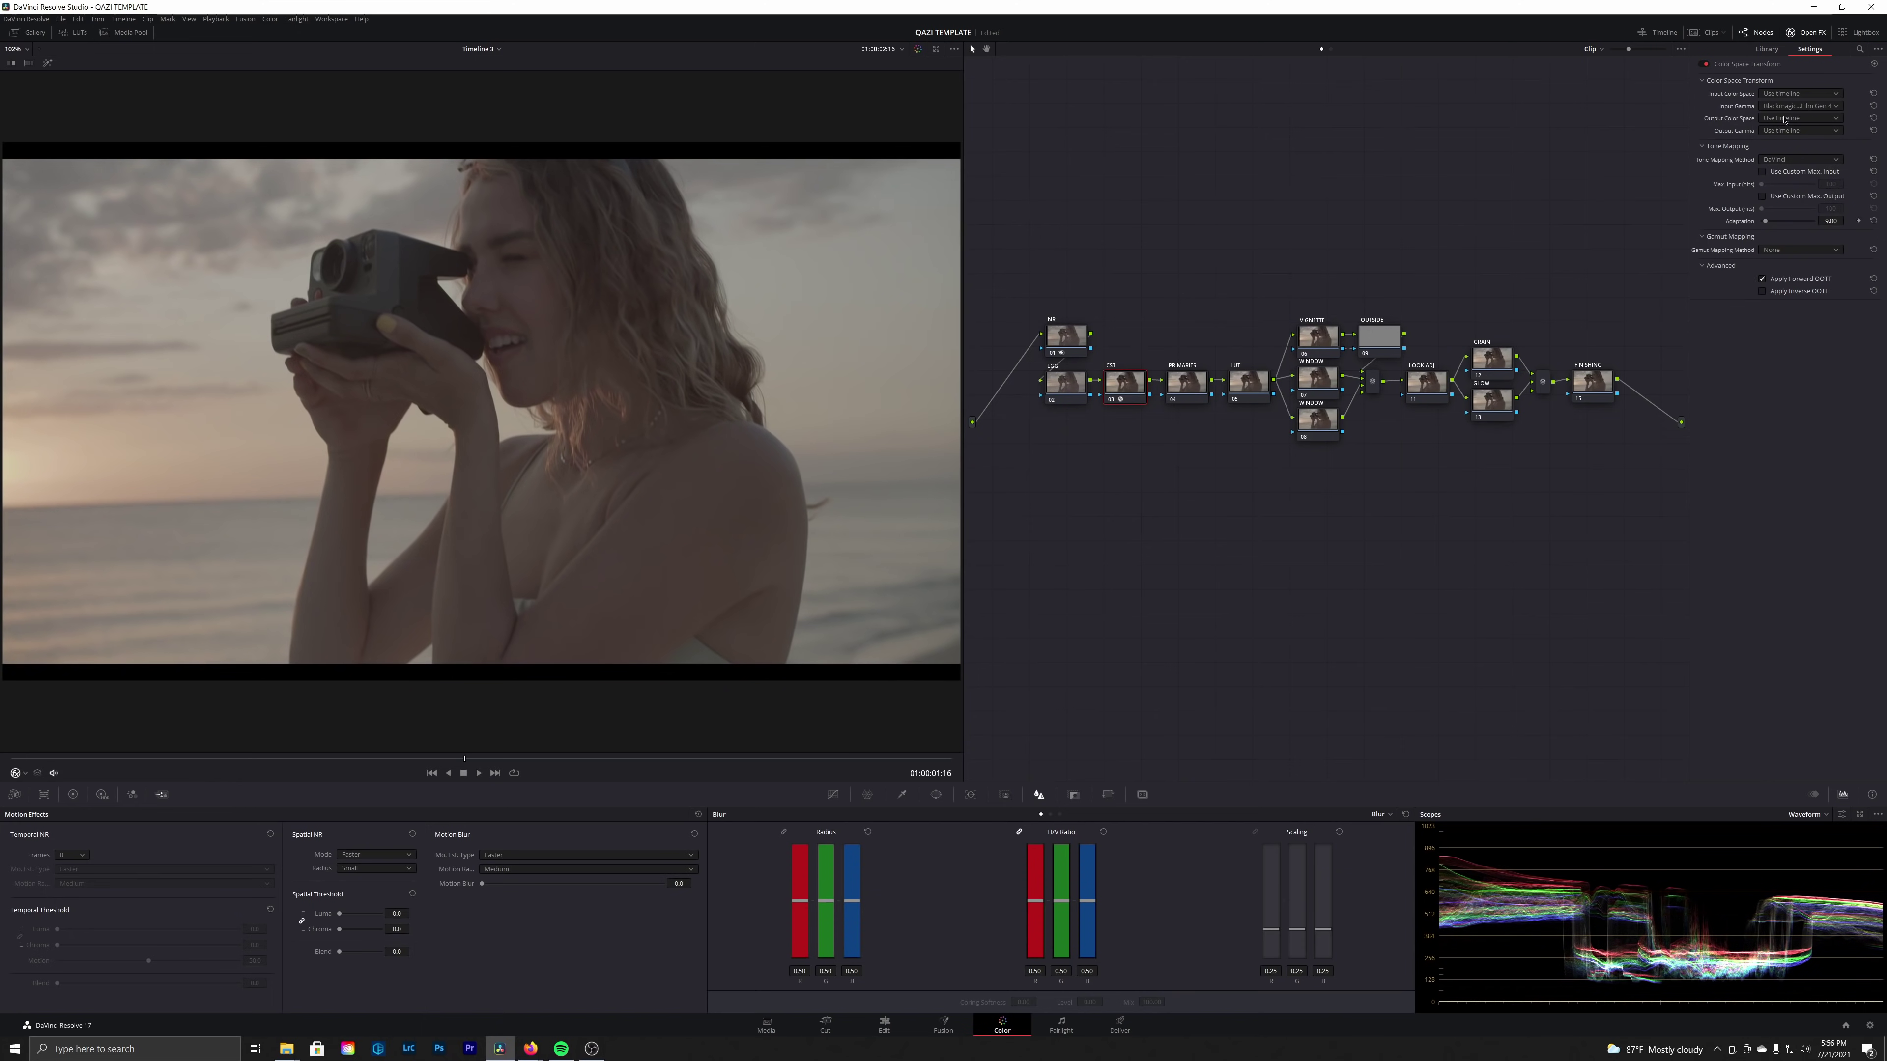
click(1794, 131)
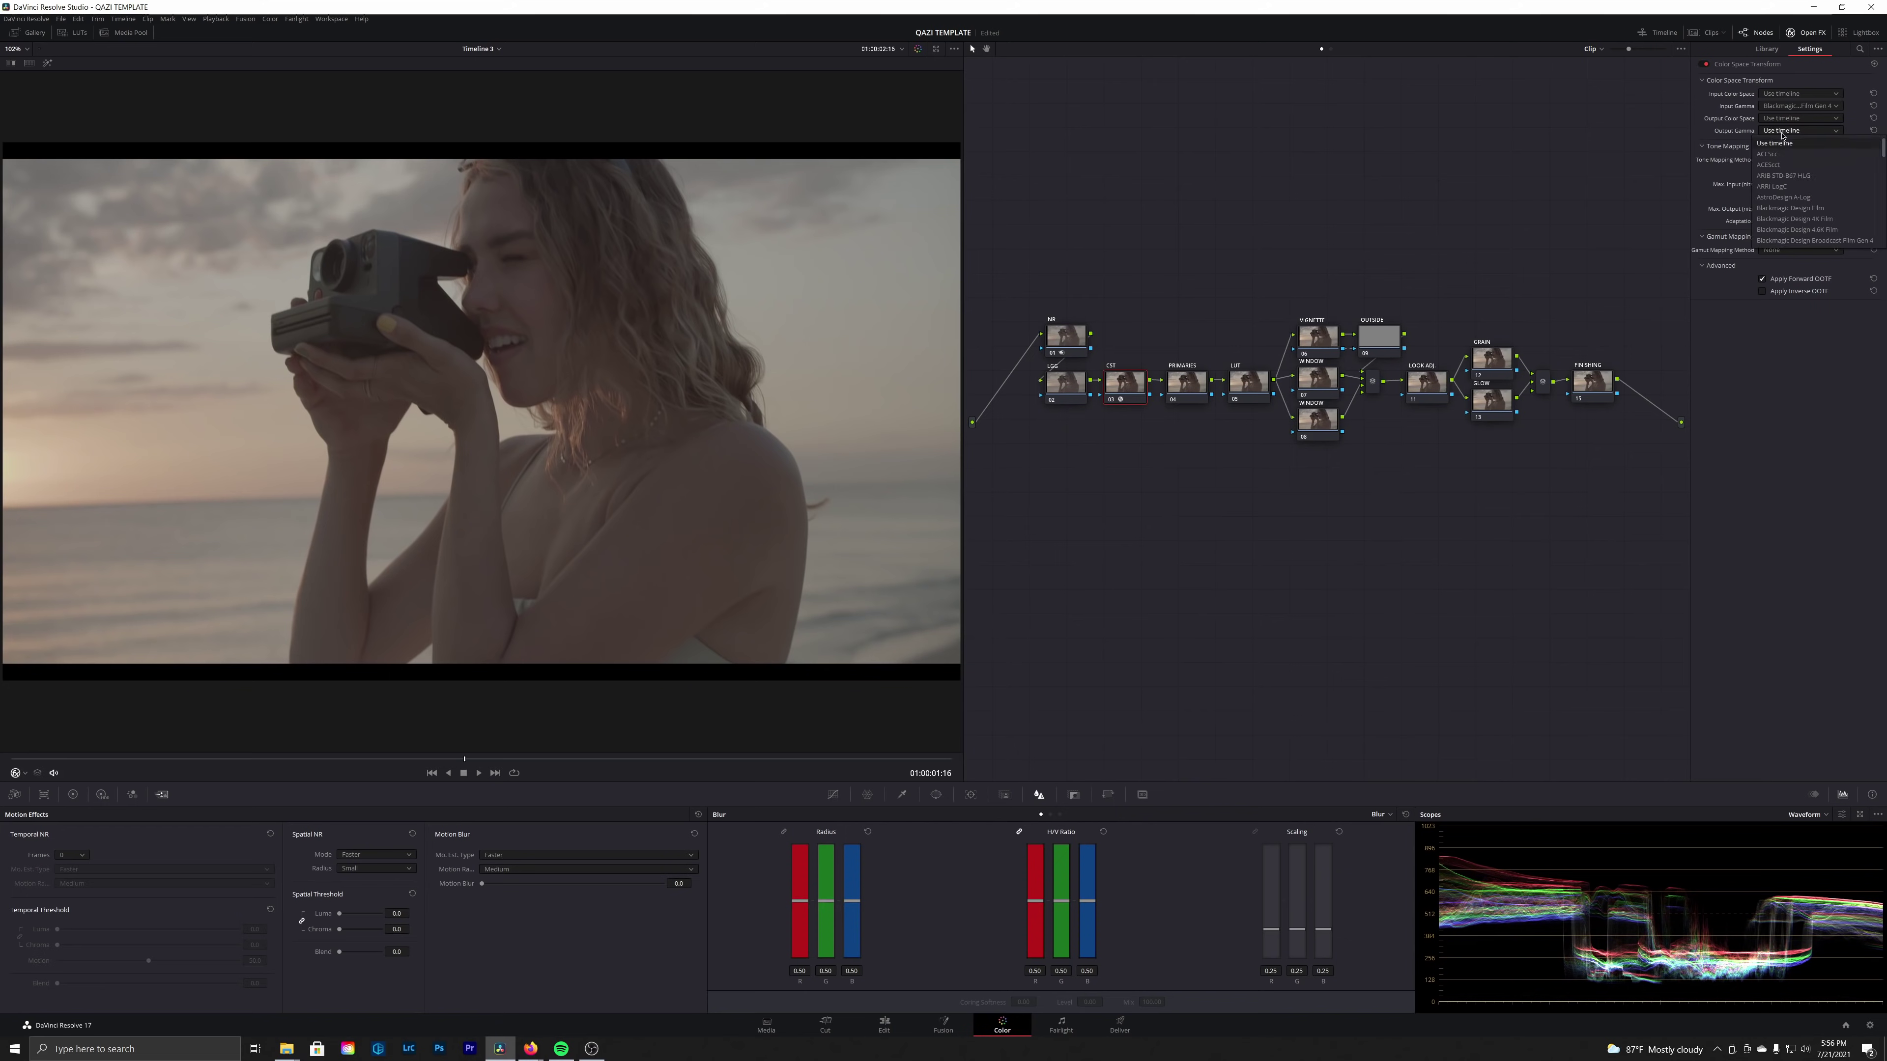
scroll(1791, 189, down, 3)
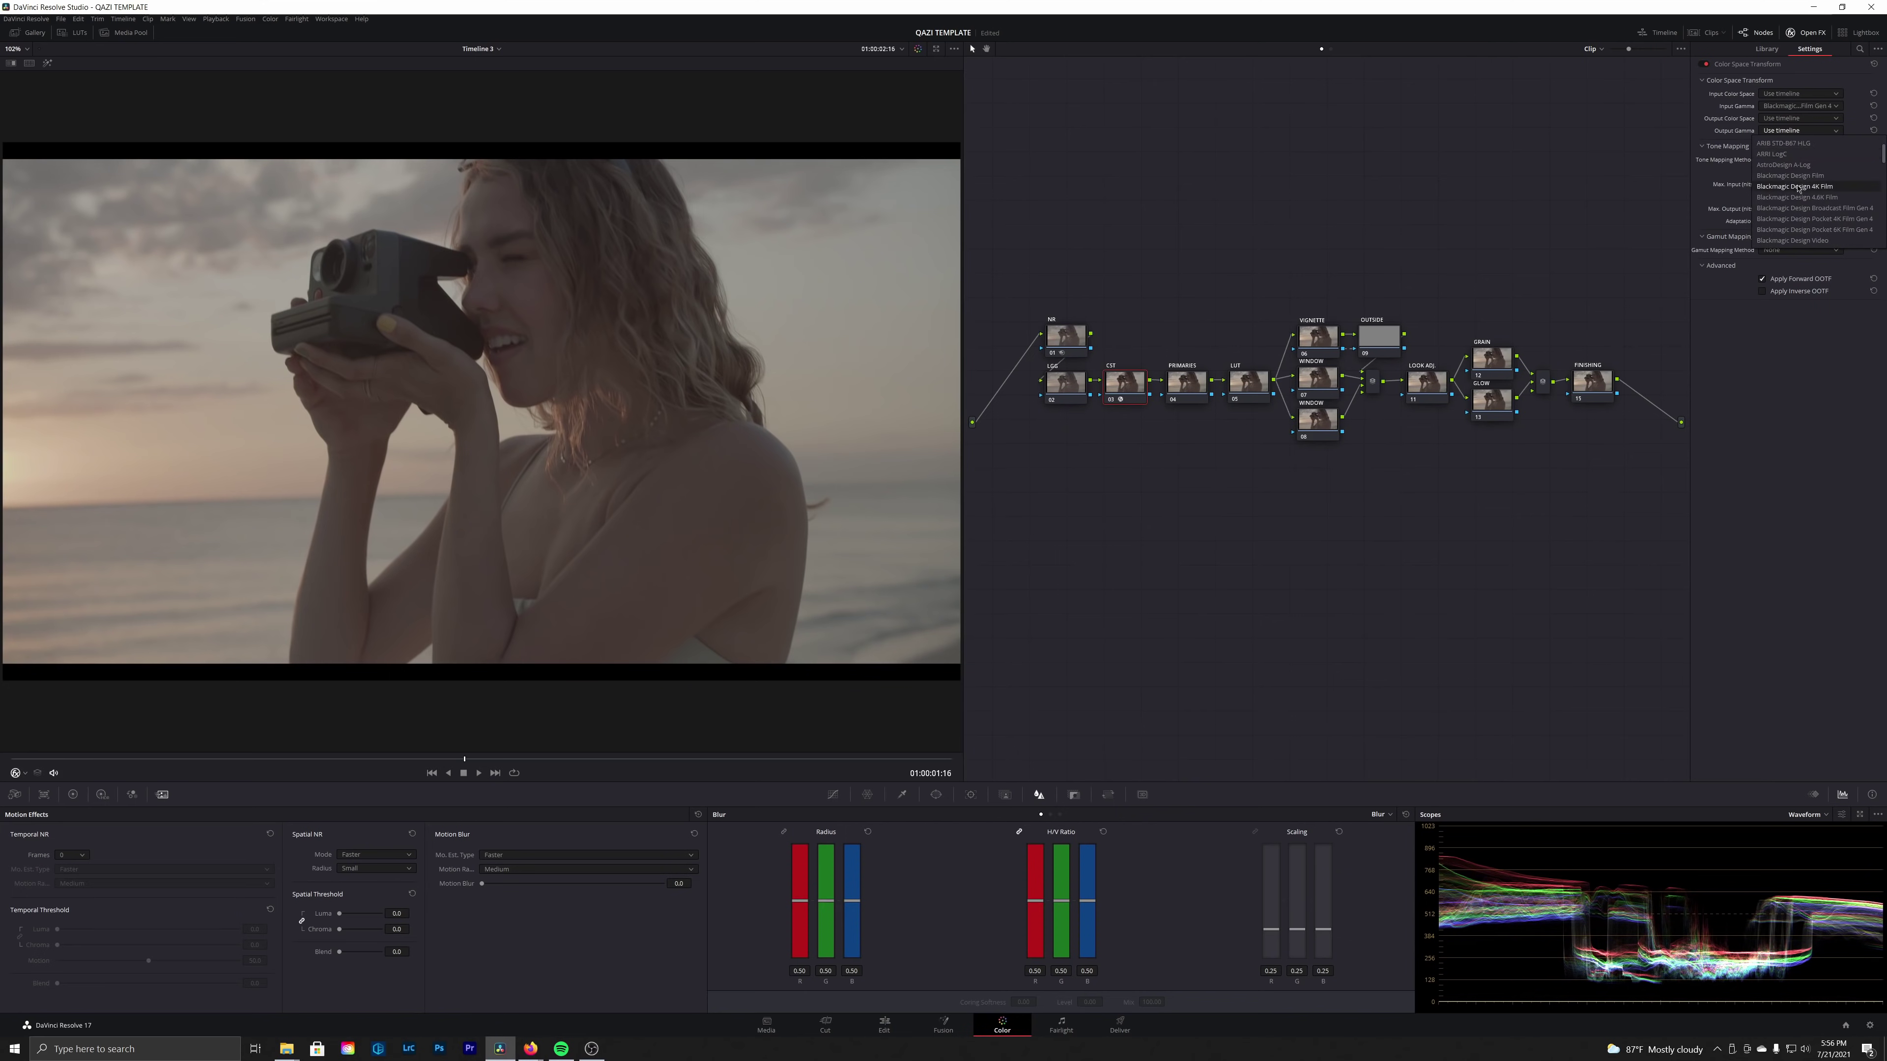
click(1802, 209)
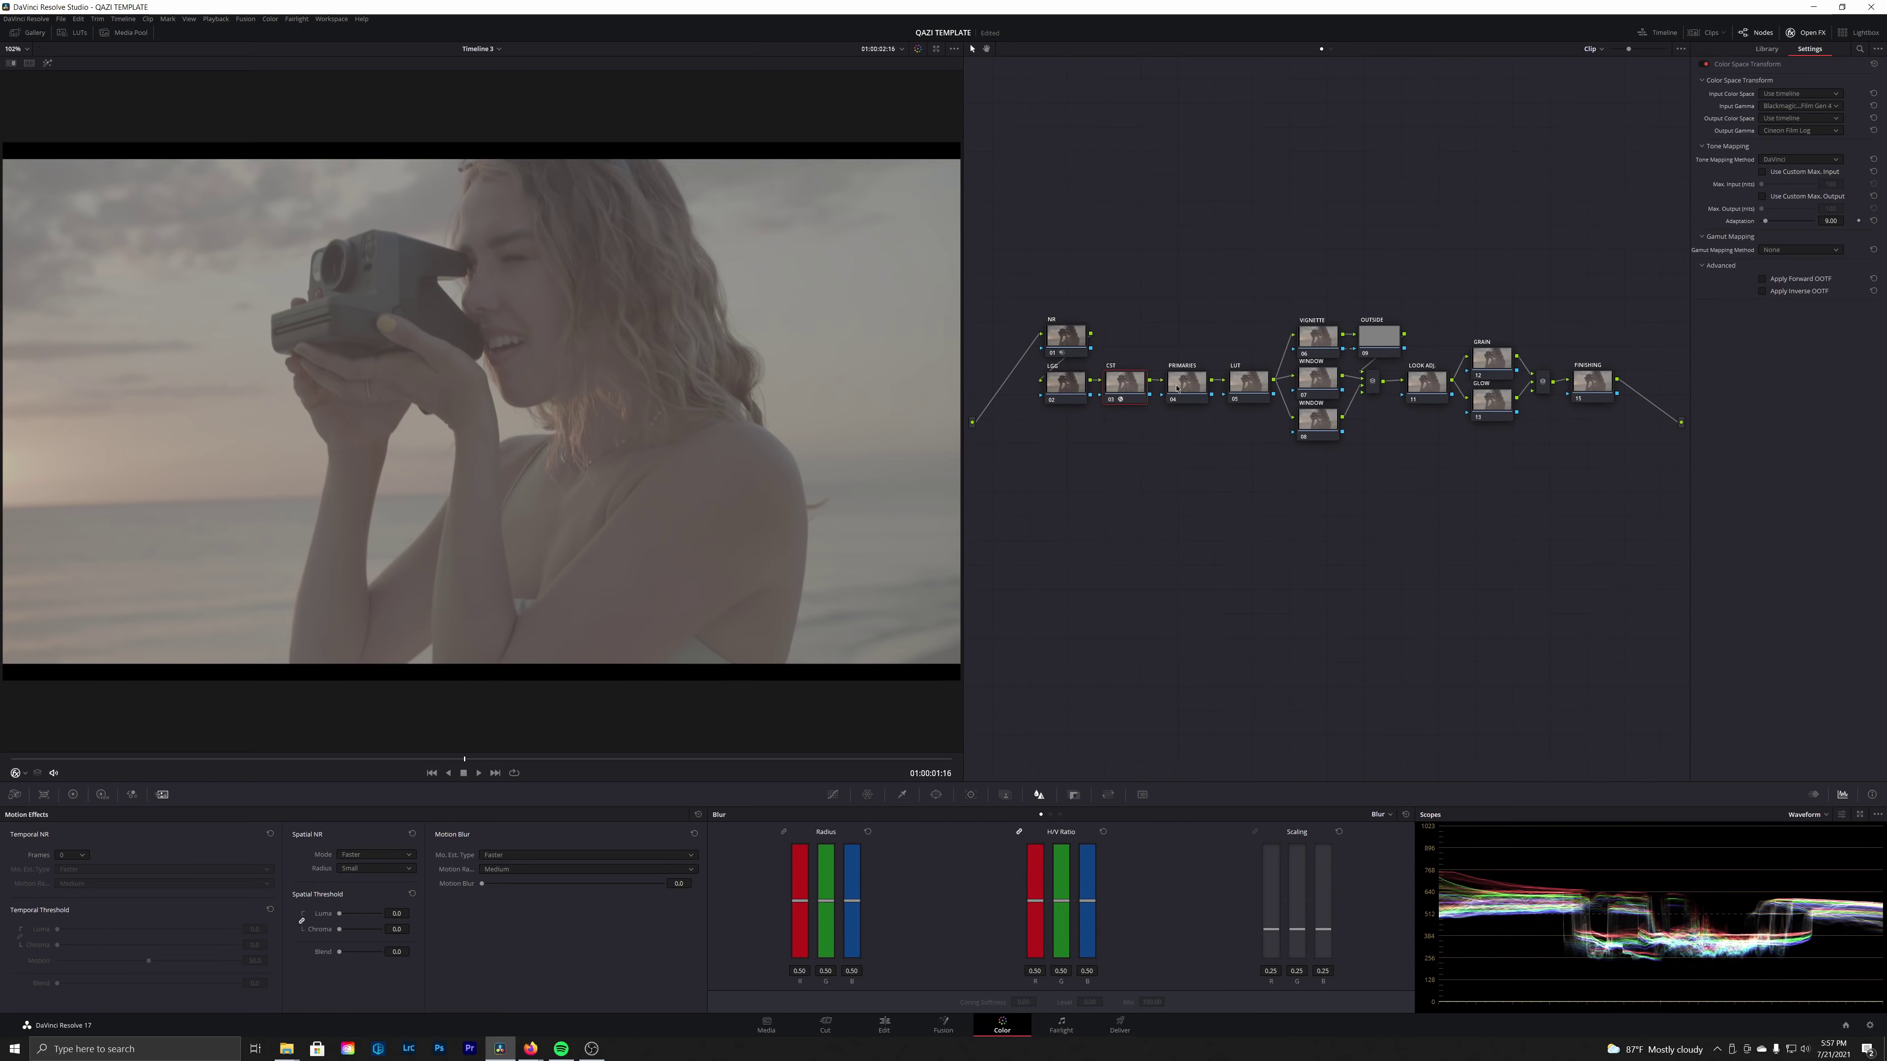
click(1250, 395)
Load the Film Looks LUT Rec709 Kodak 2383 D60 onto the LUT node
right_click(1251, 374)
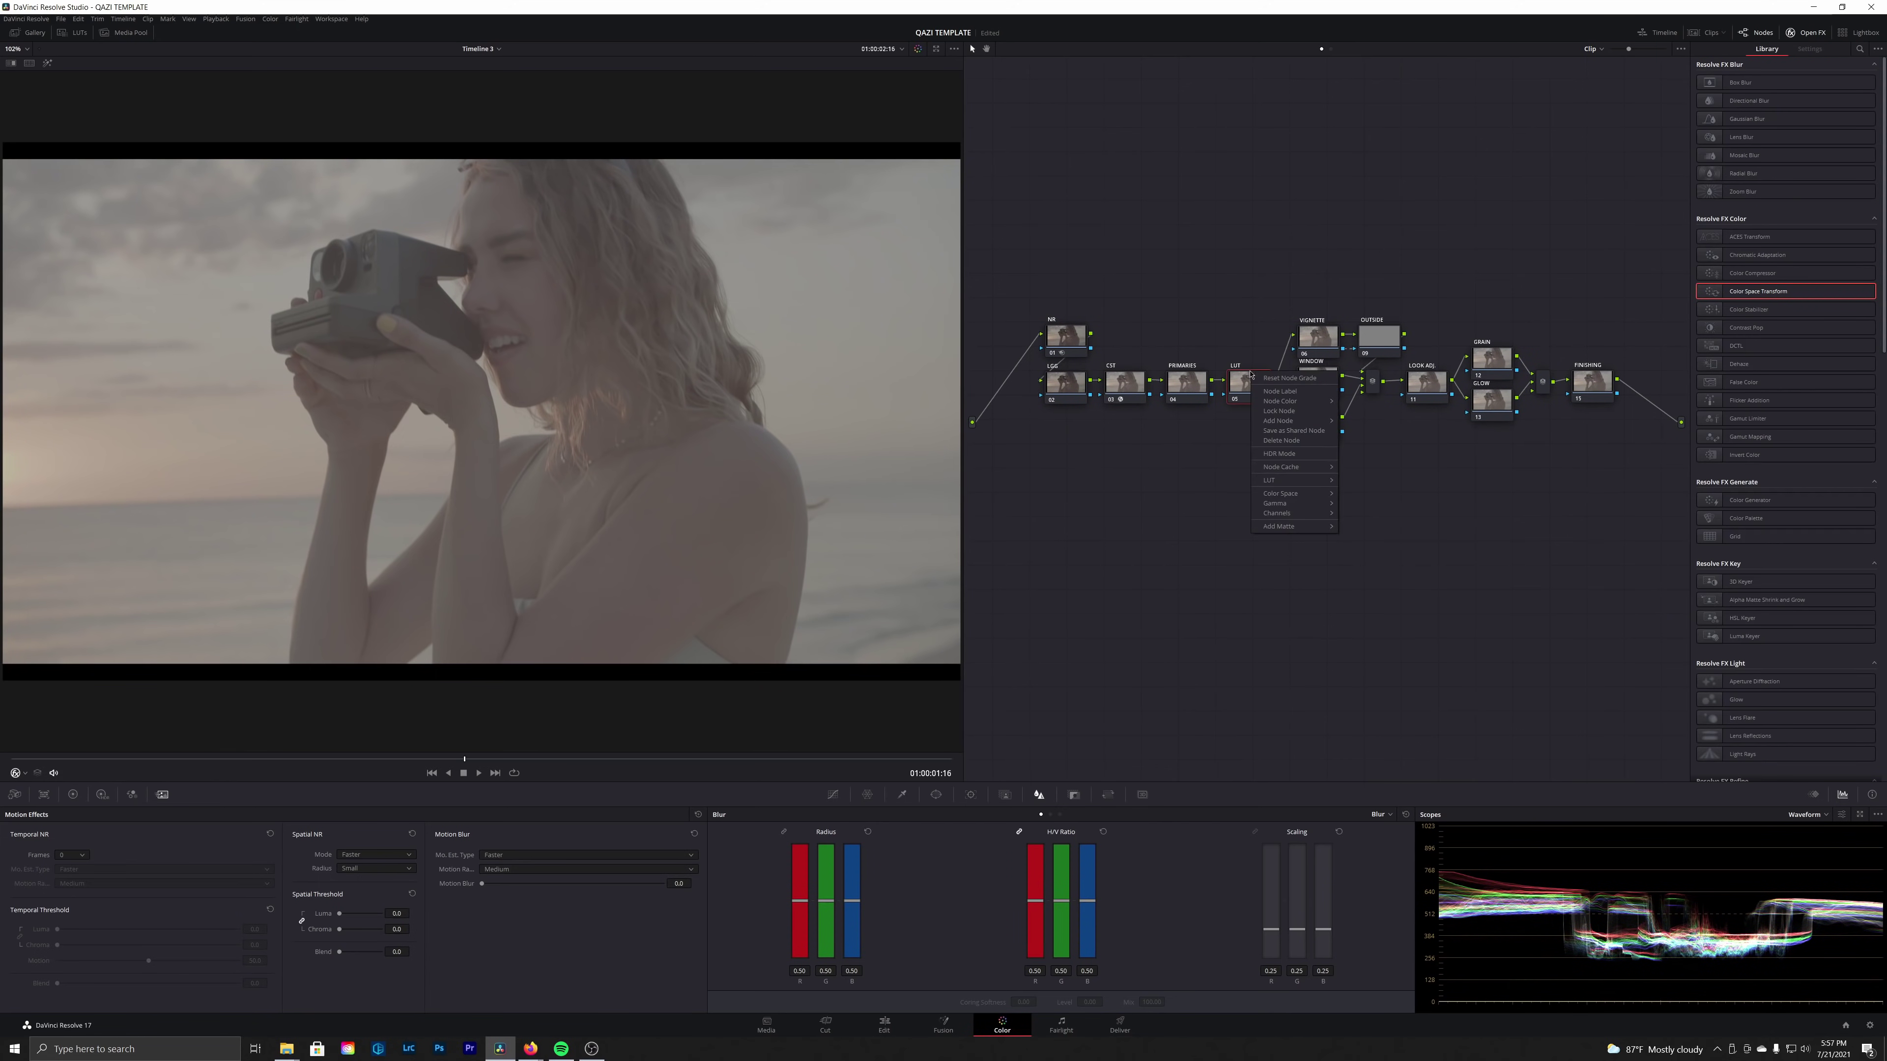
click(1250, 349)
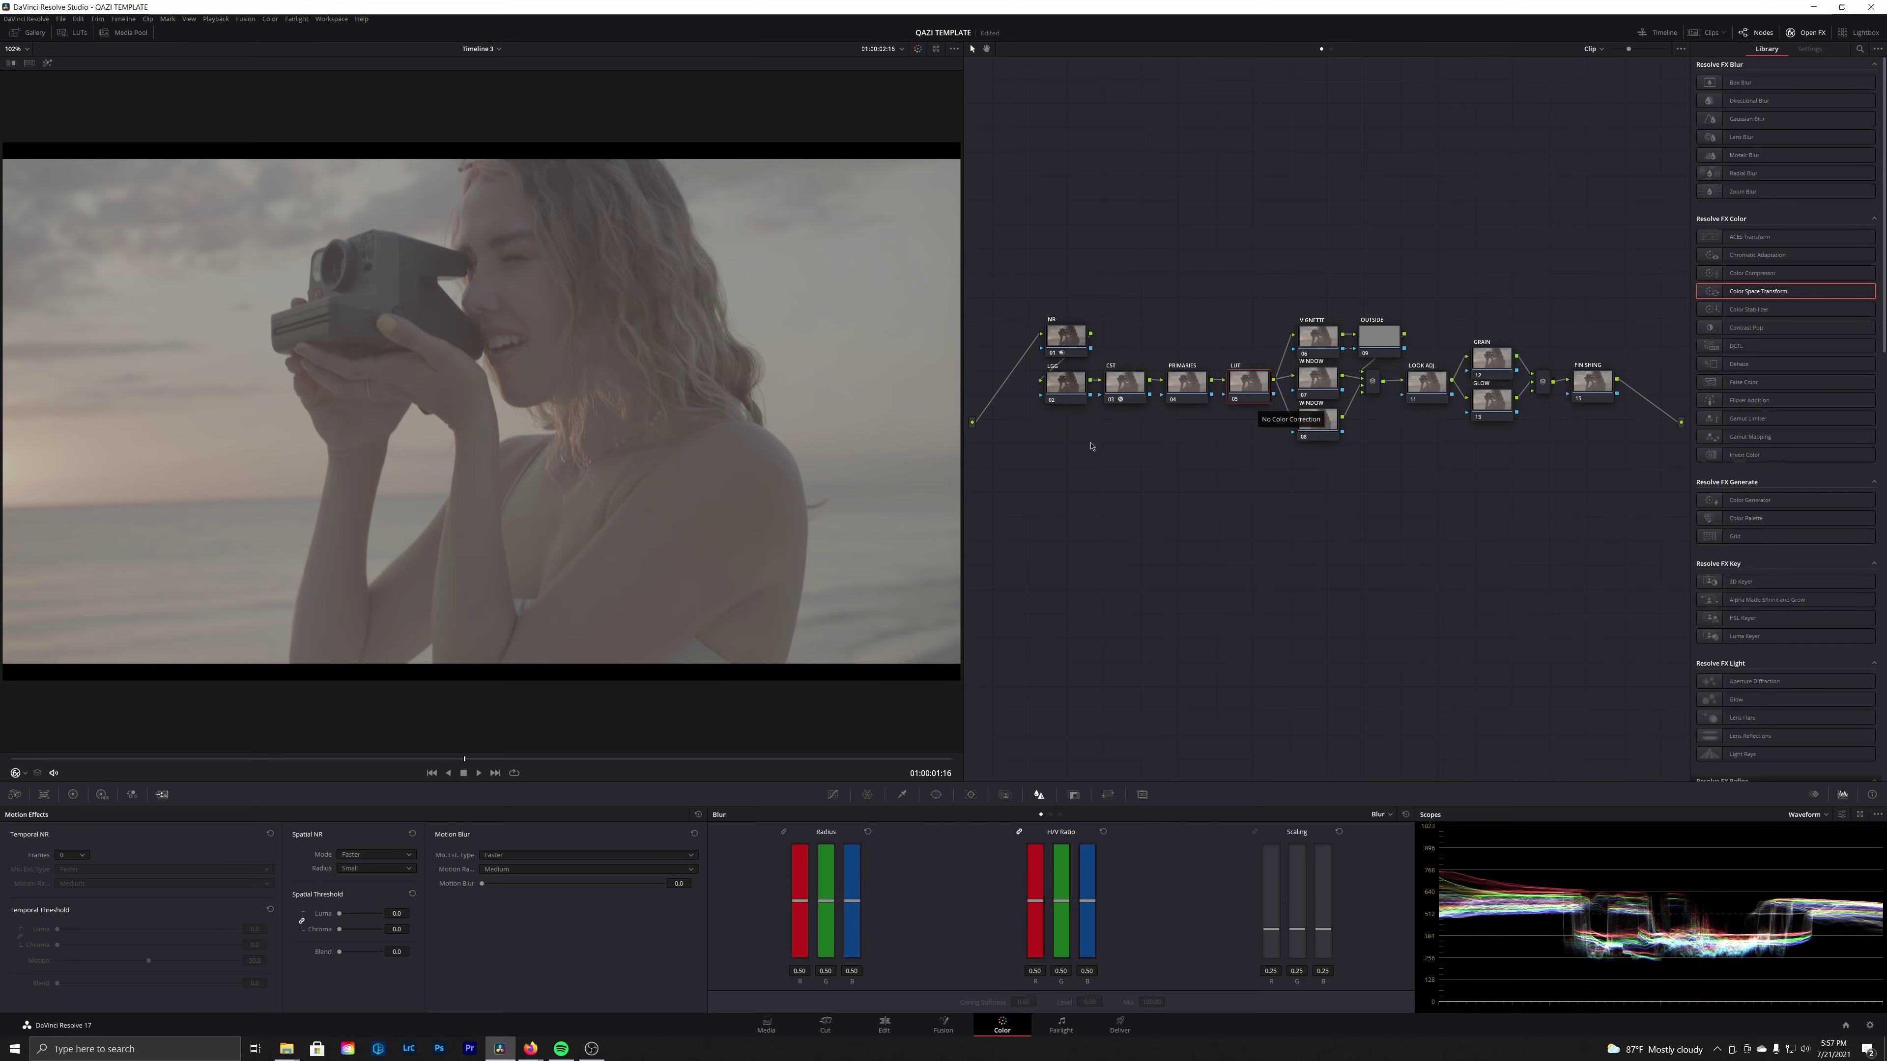
click(1125, 380)
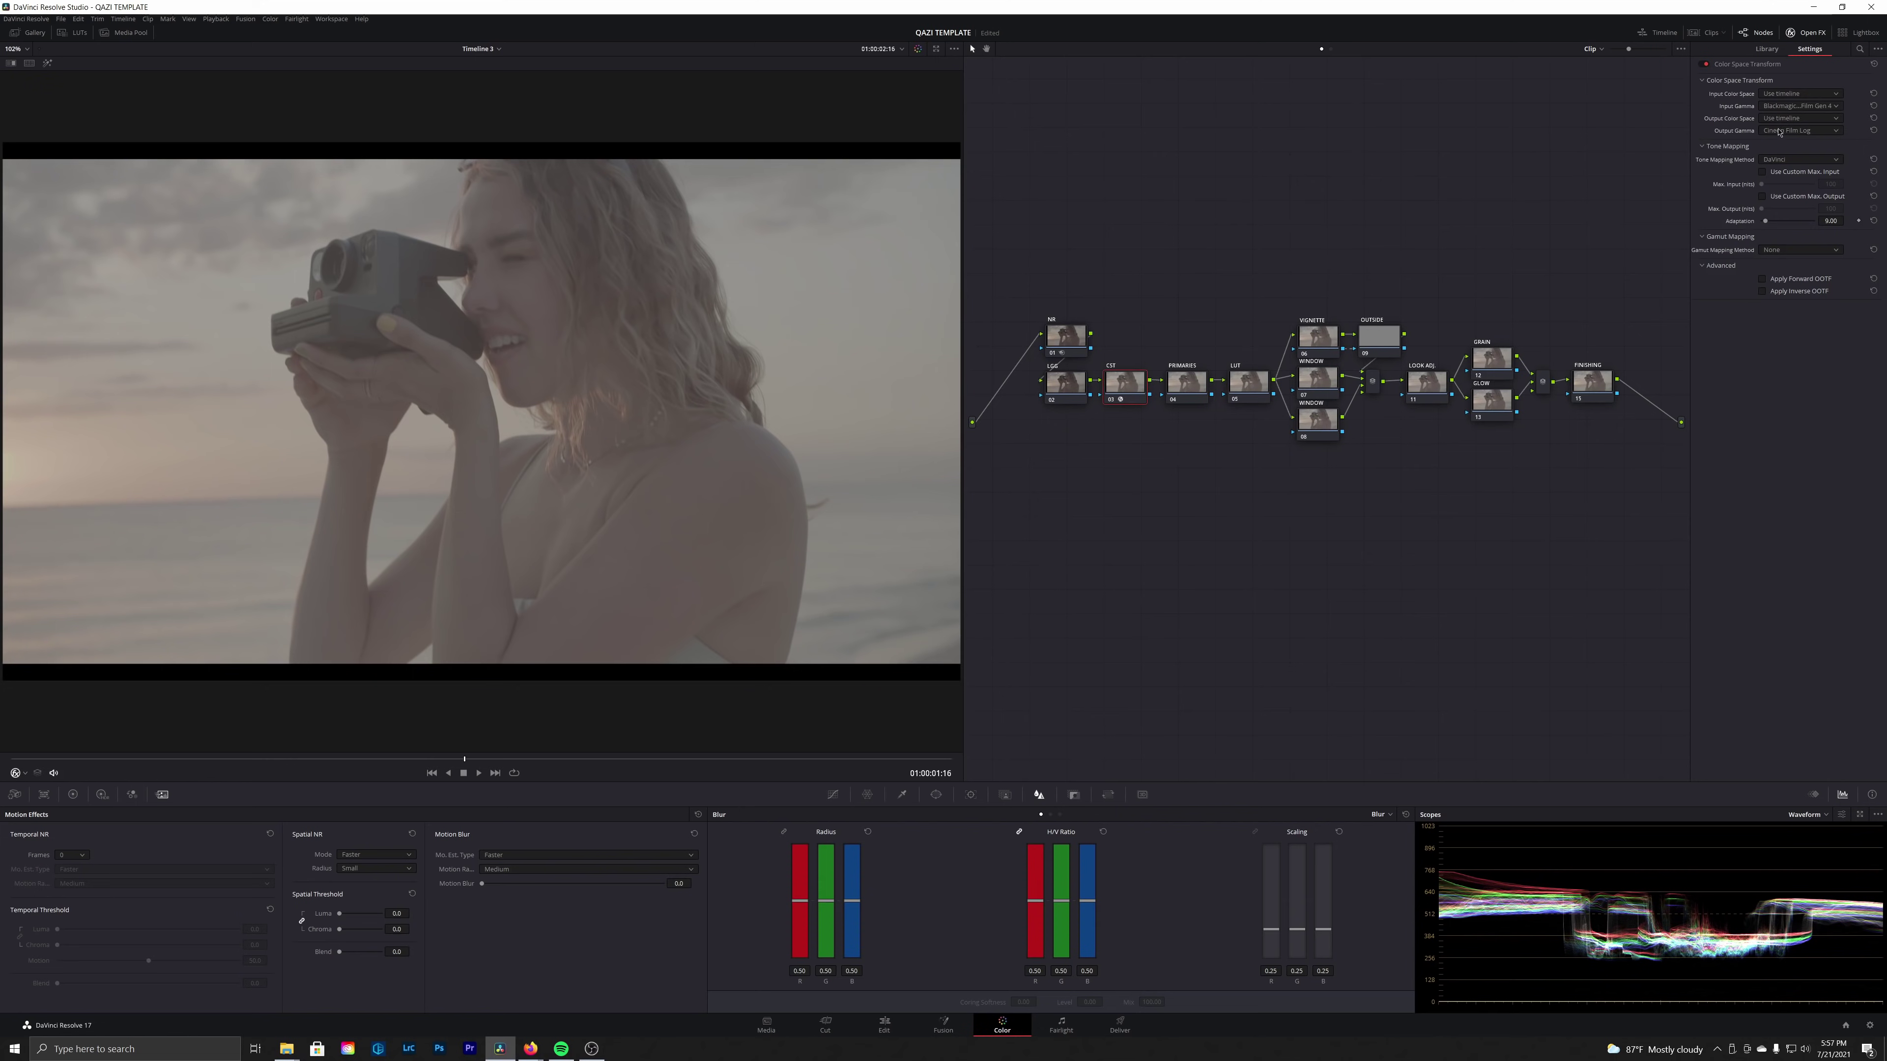
click(1253, 383)
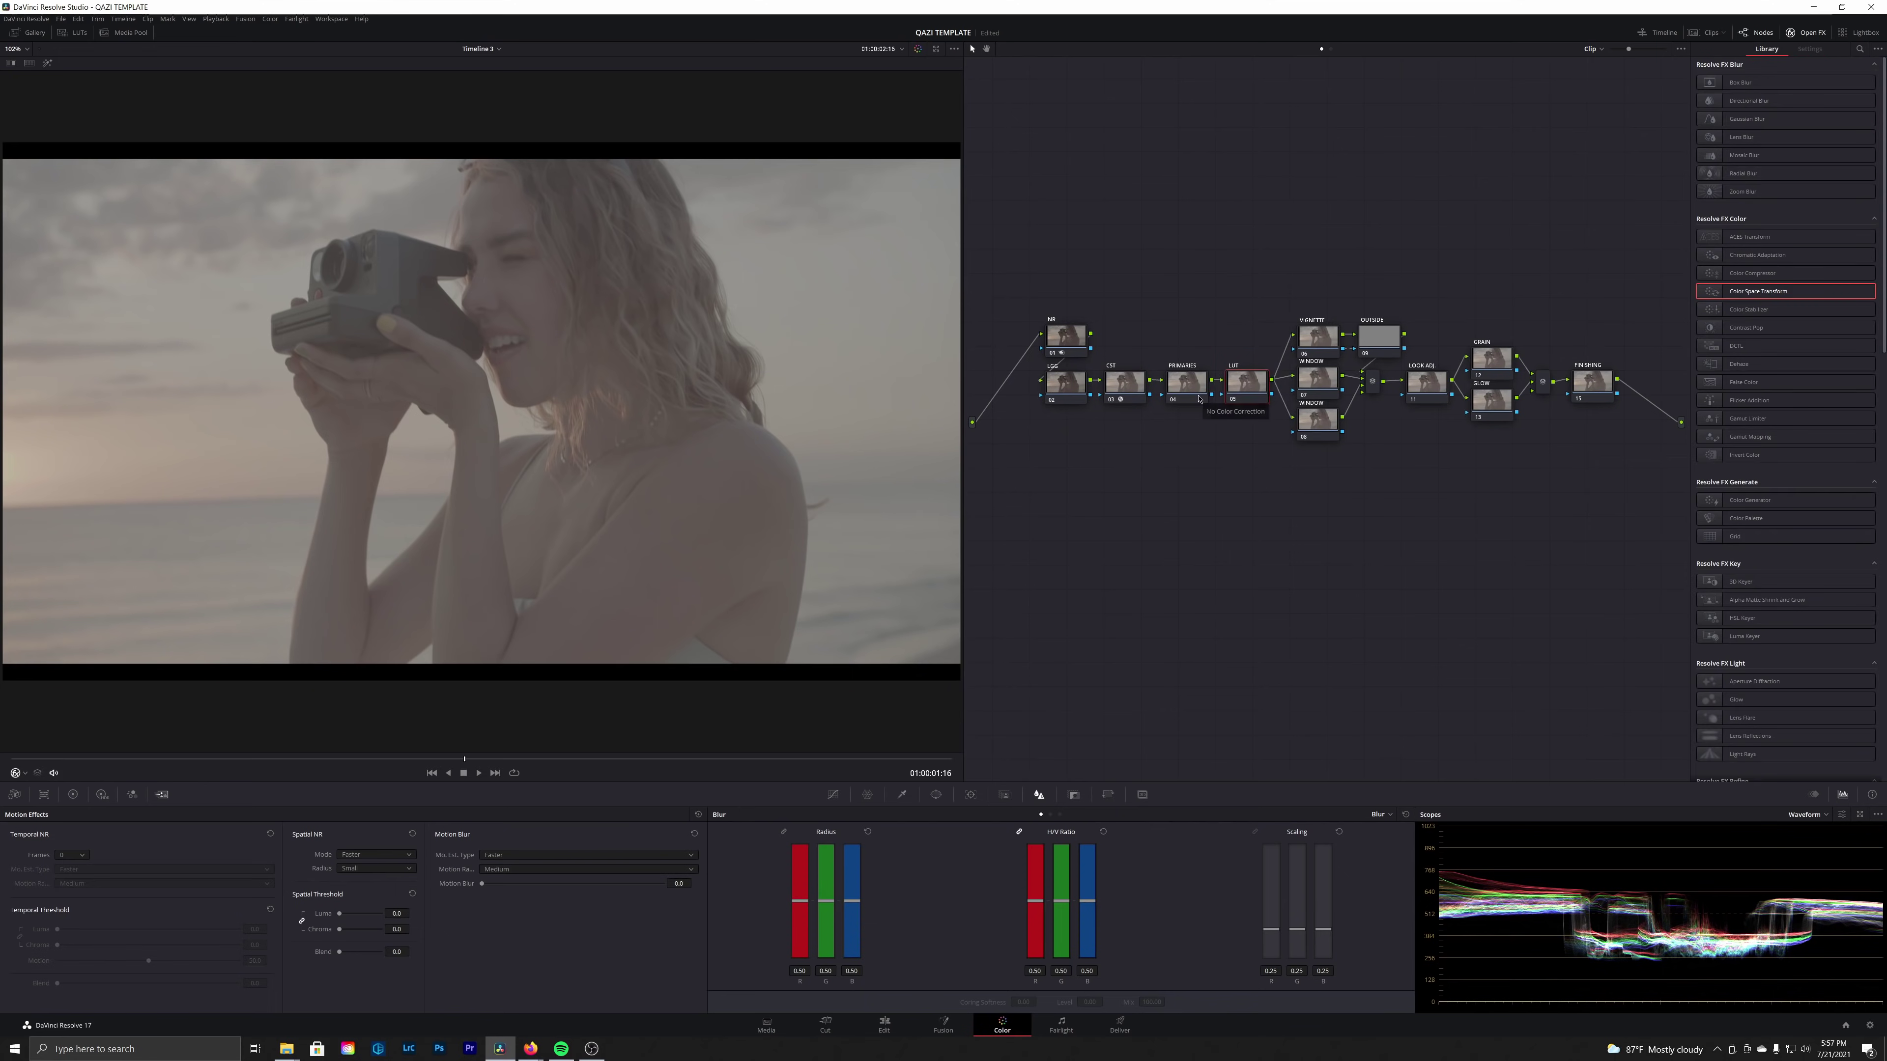
right_click(1242, 395)
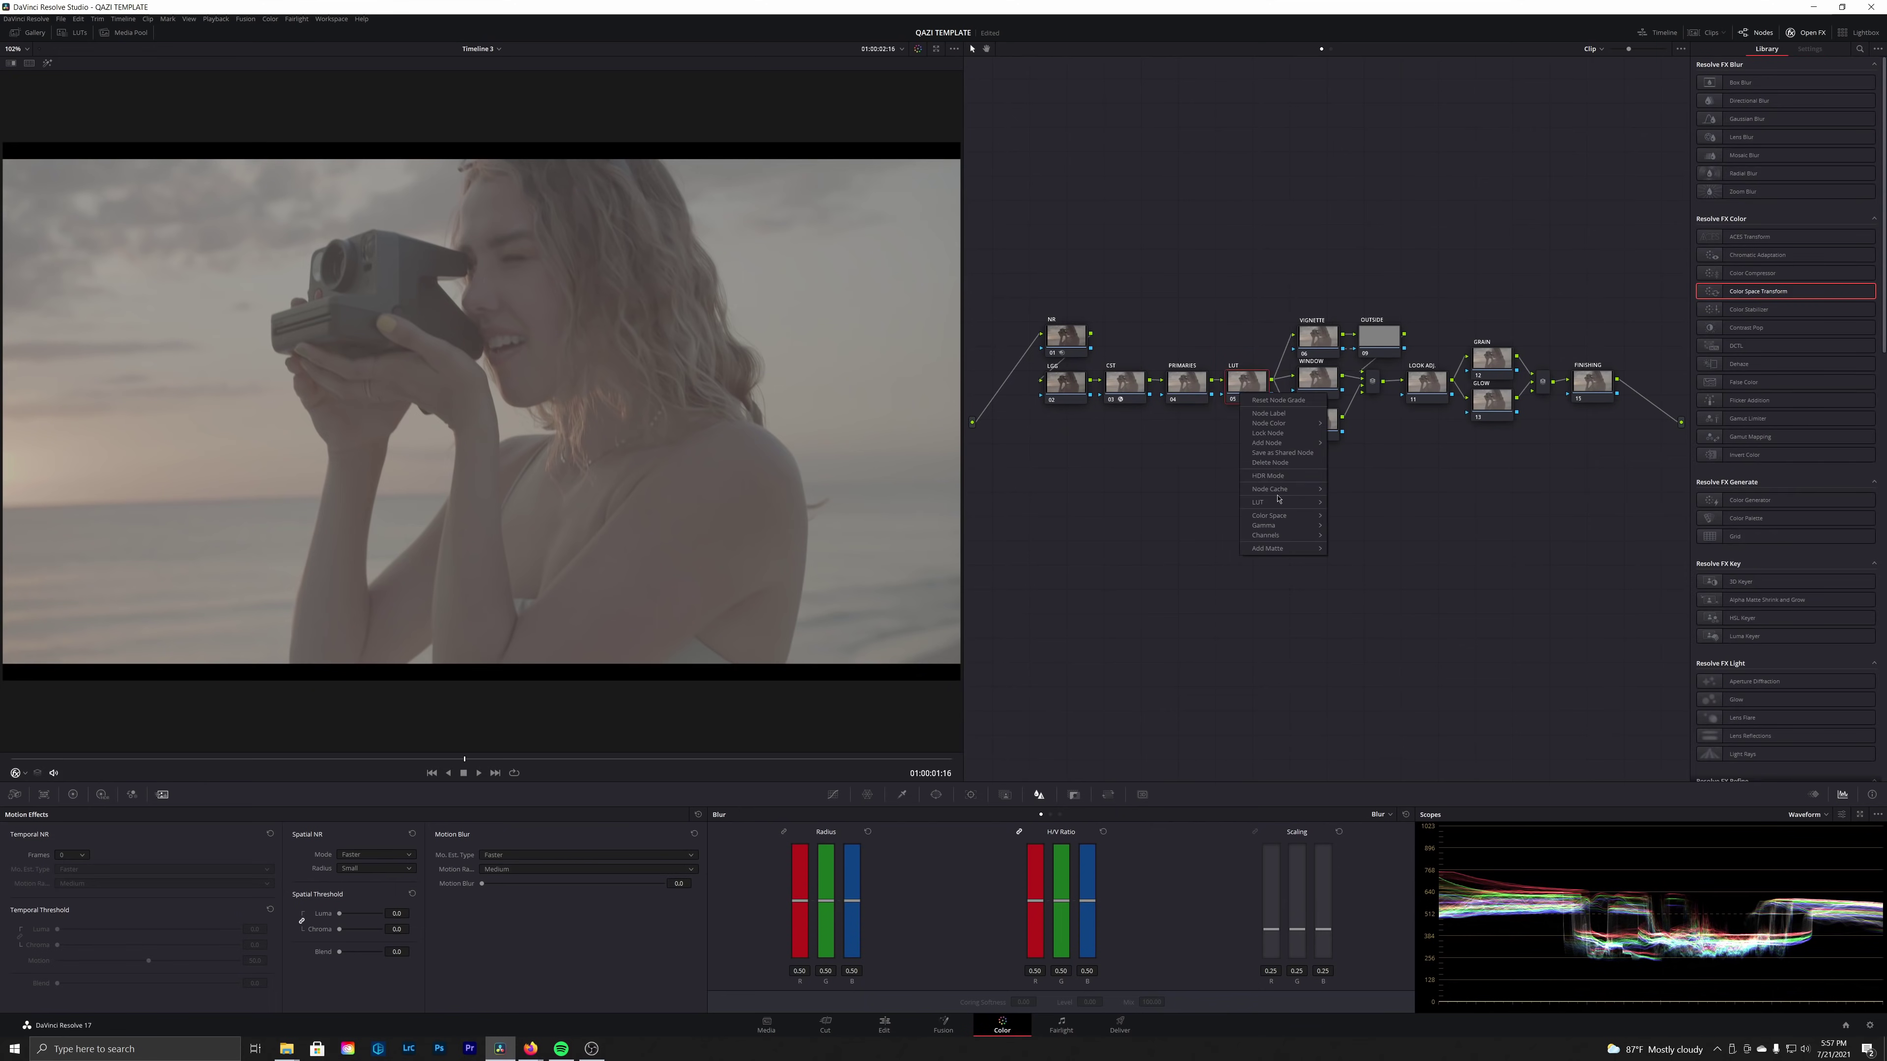
click(1247, 392)
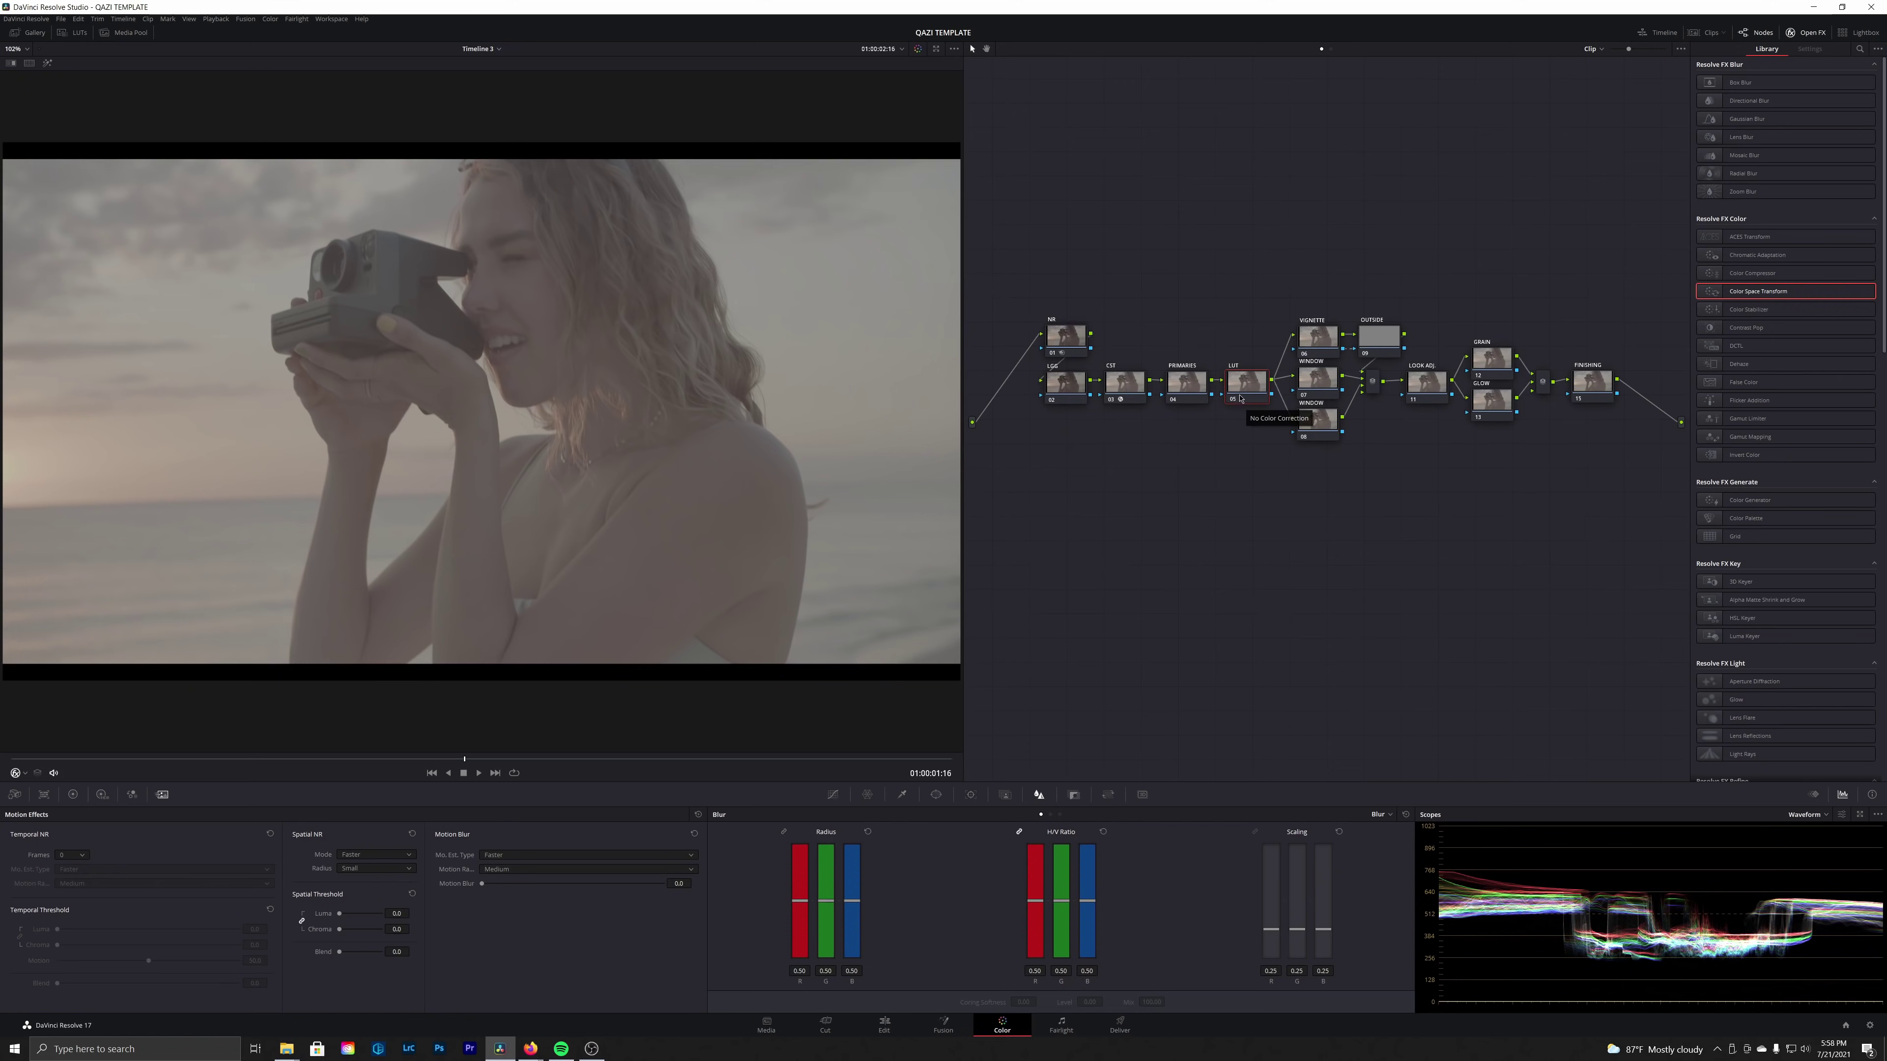
right_click(1252, 378)
mouse_move(1296, 490)
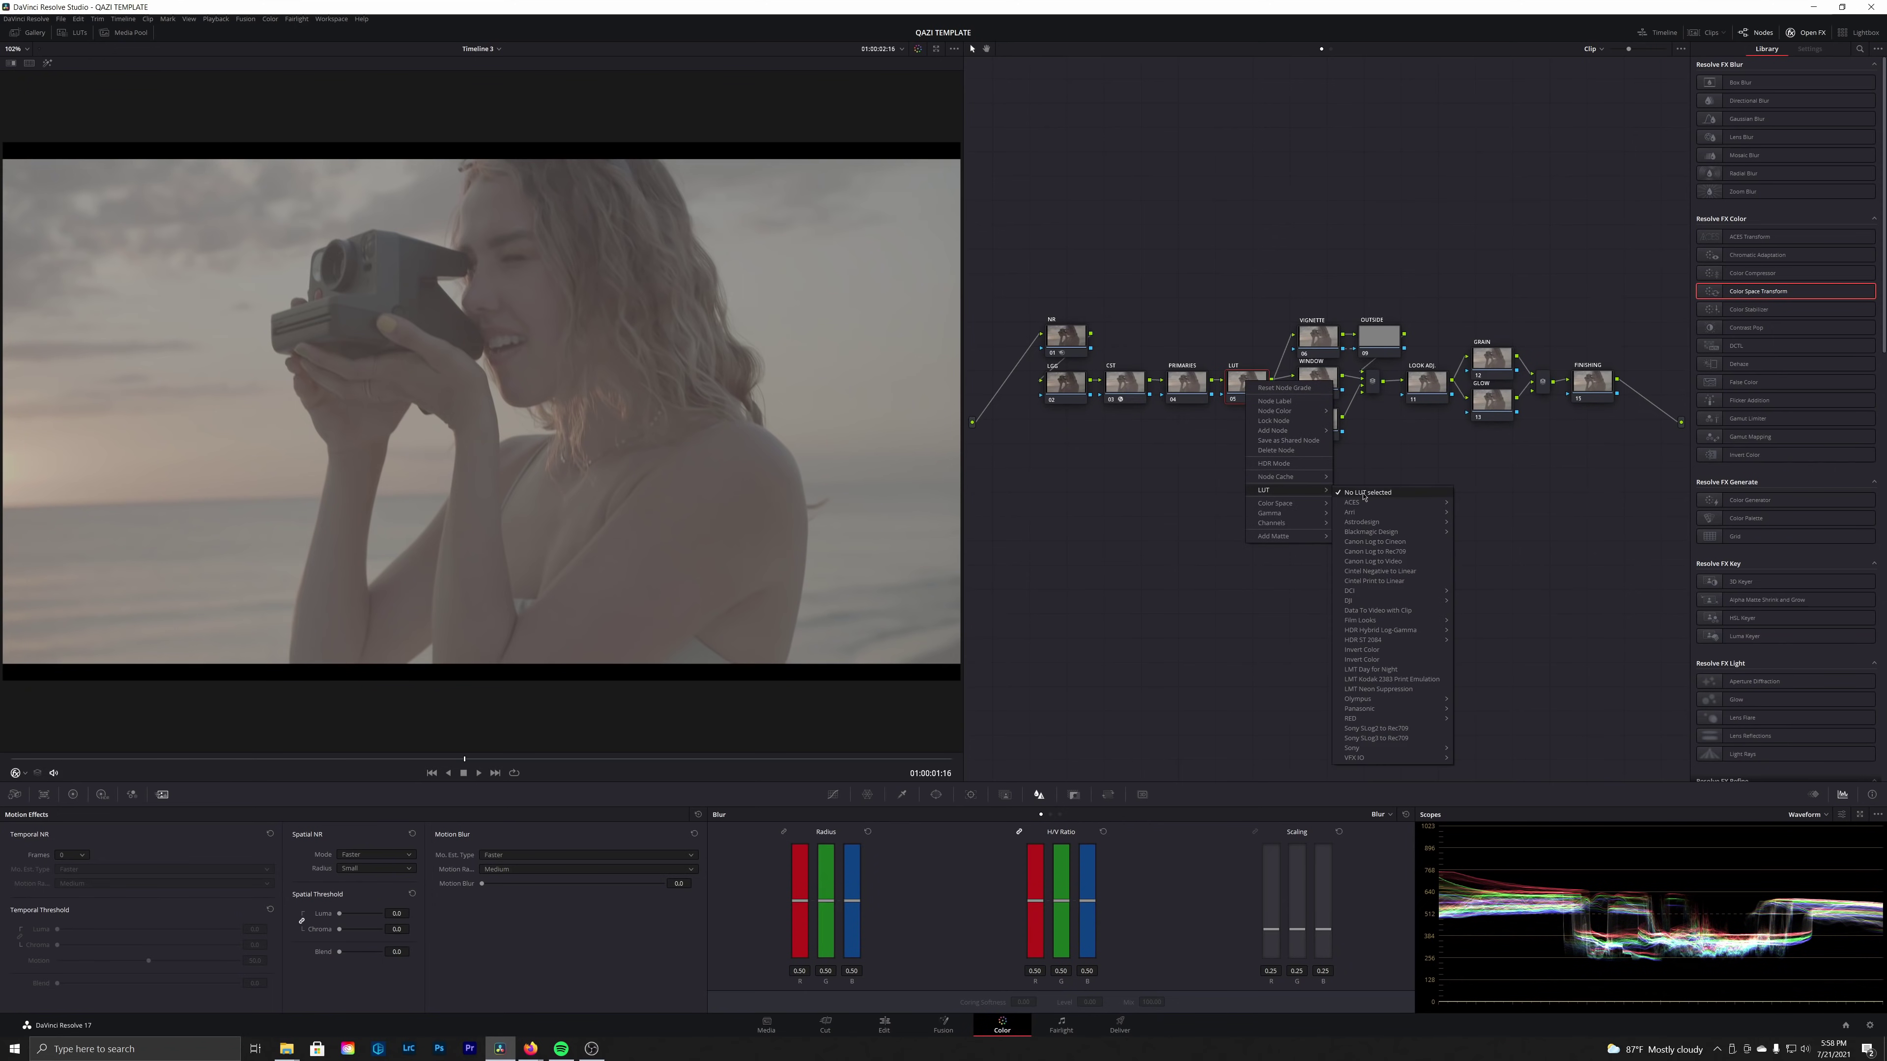
mouse_move(1367, 620)
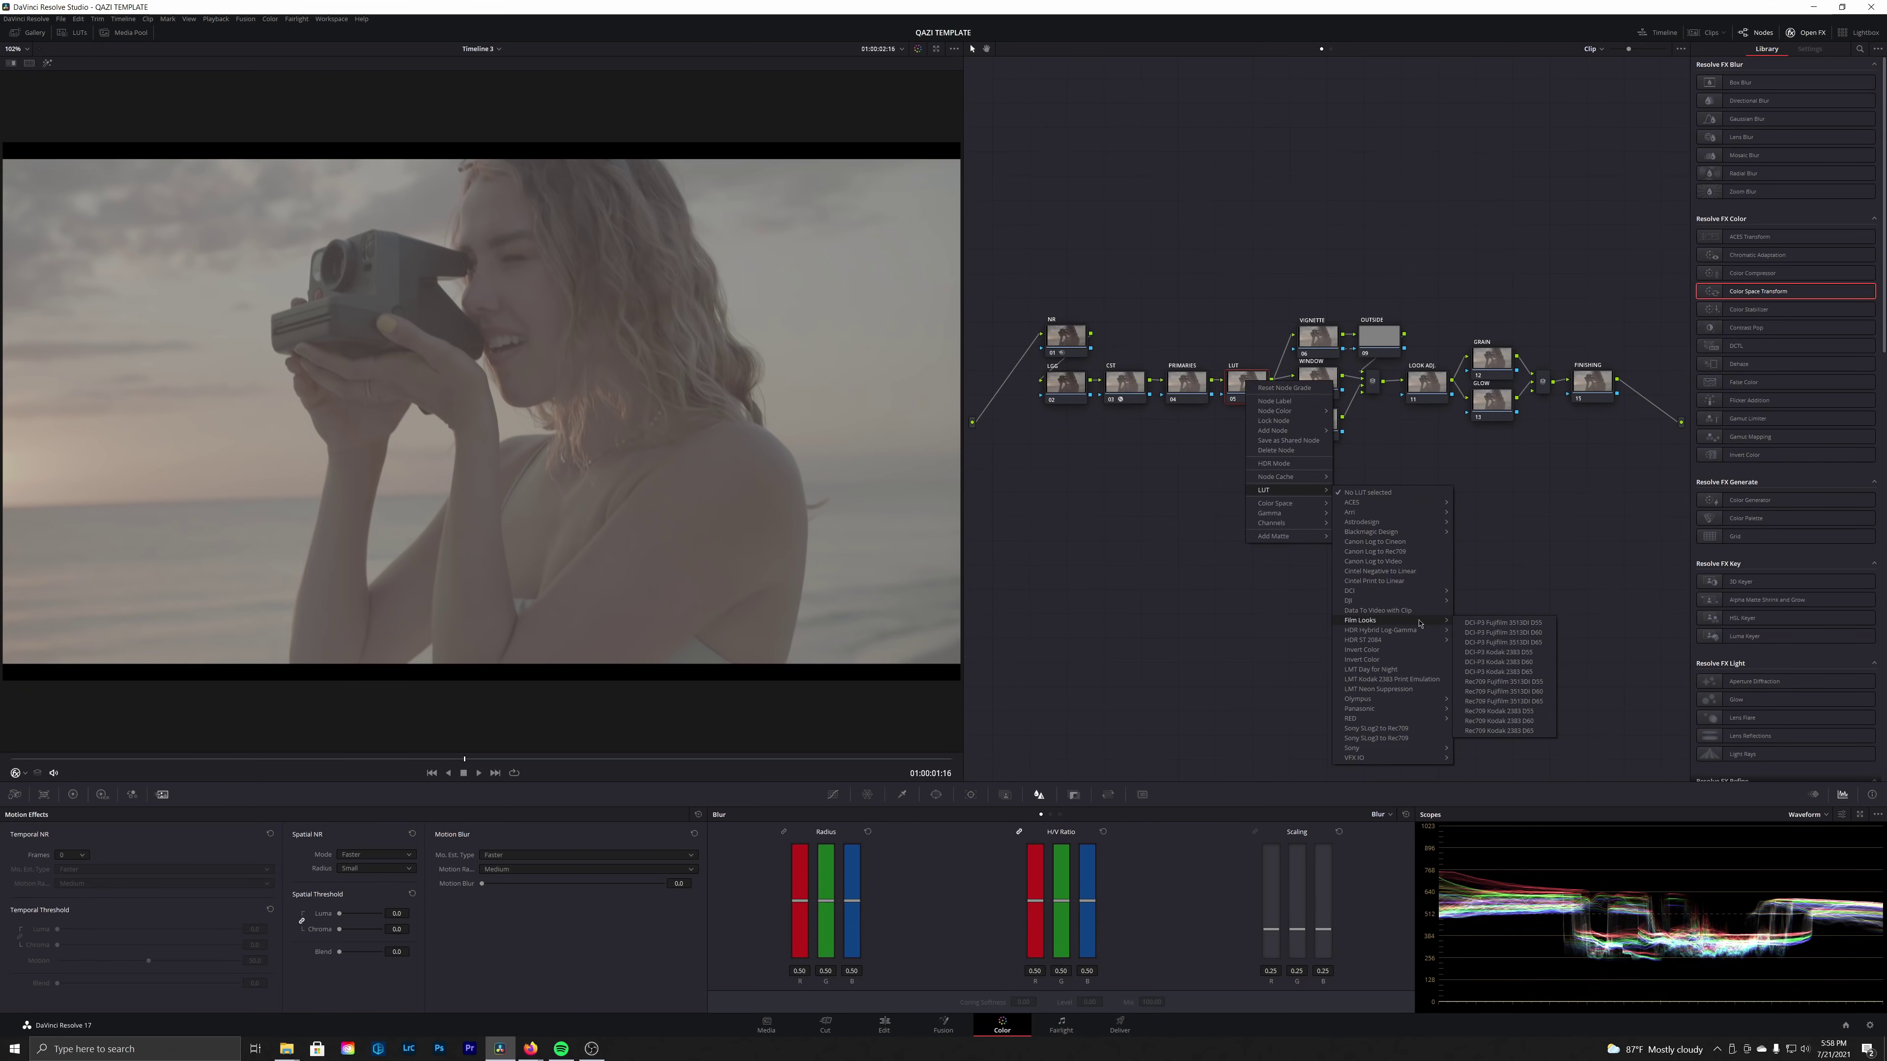
click(1490, 721)
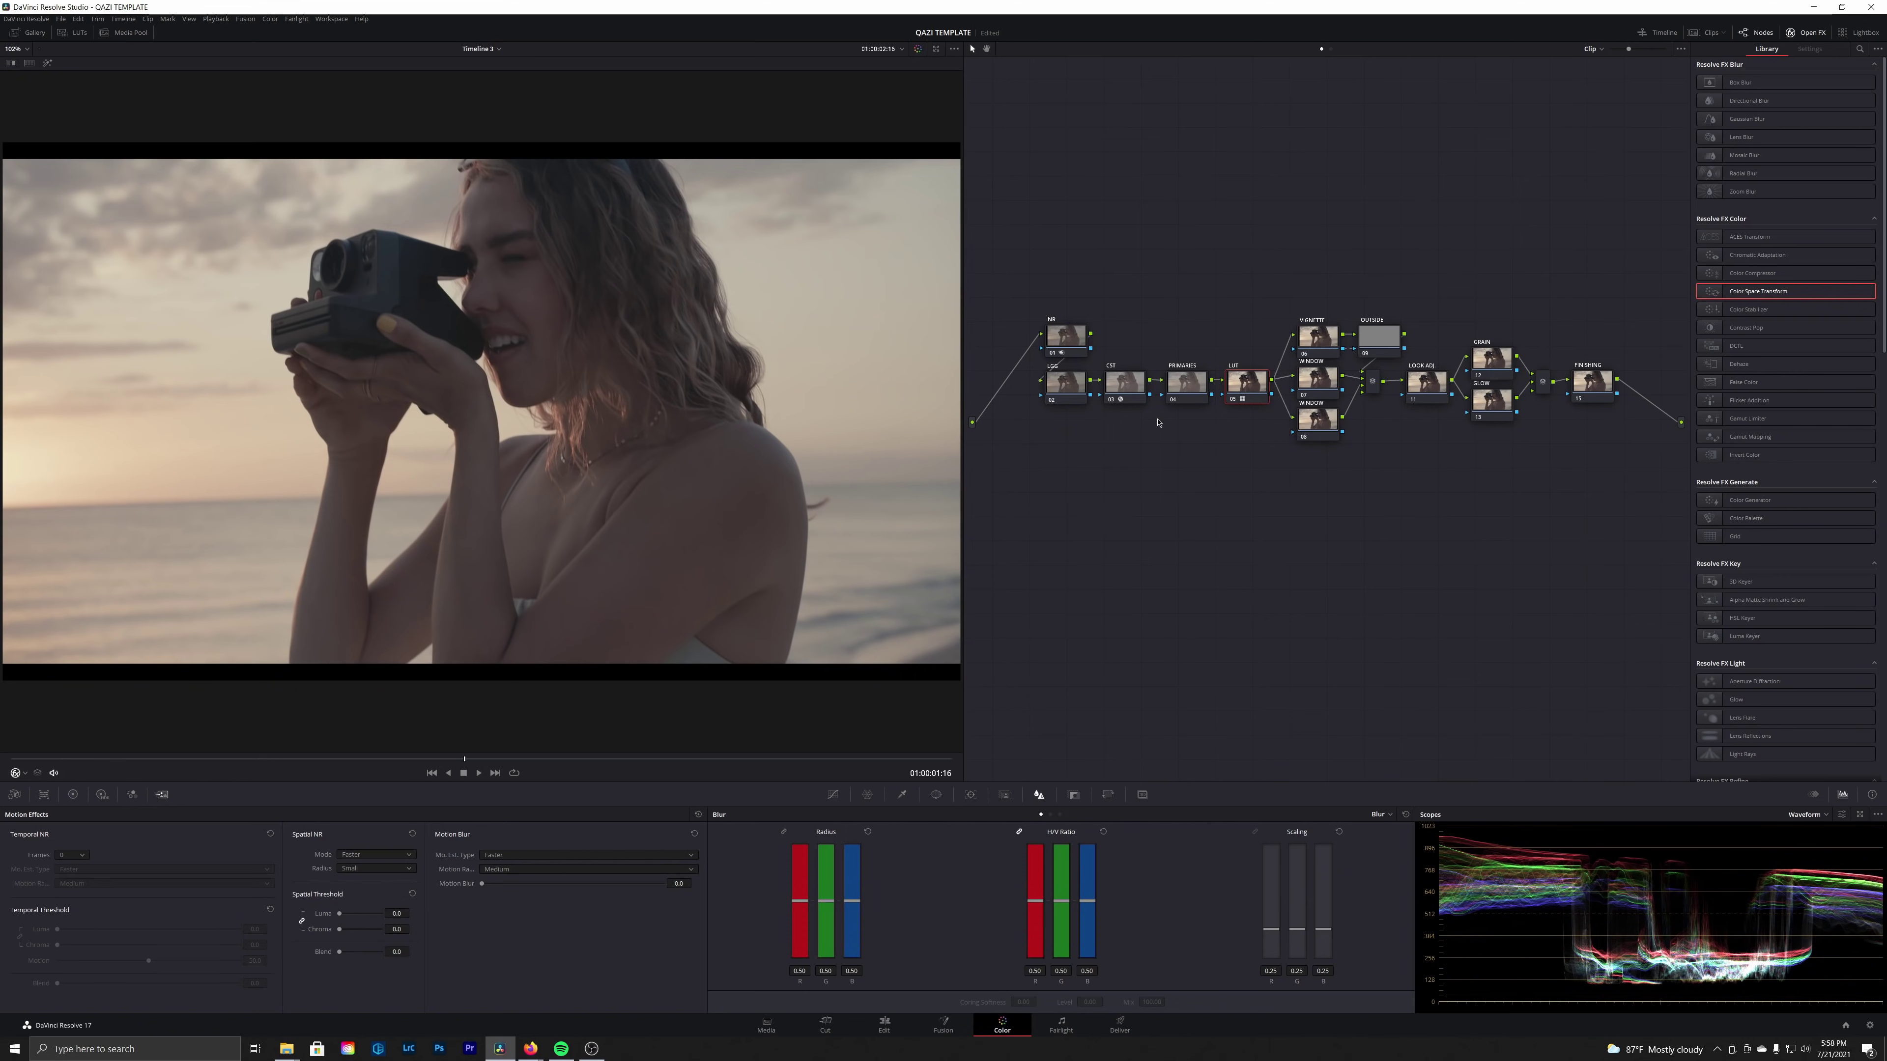
click(1072, 399)
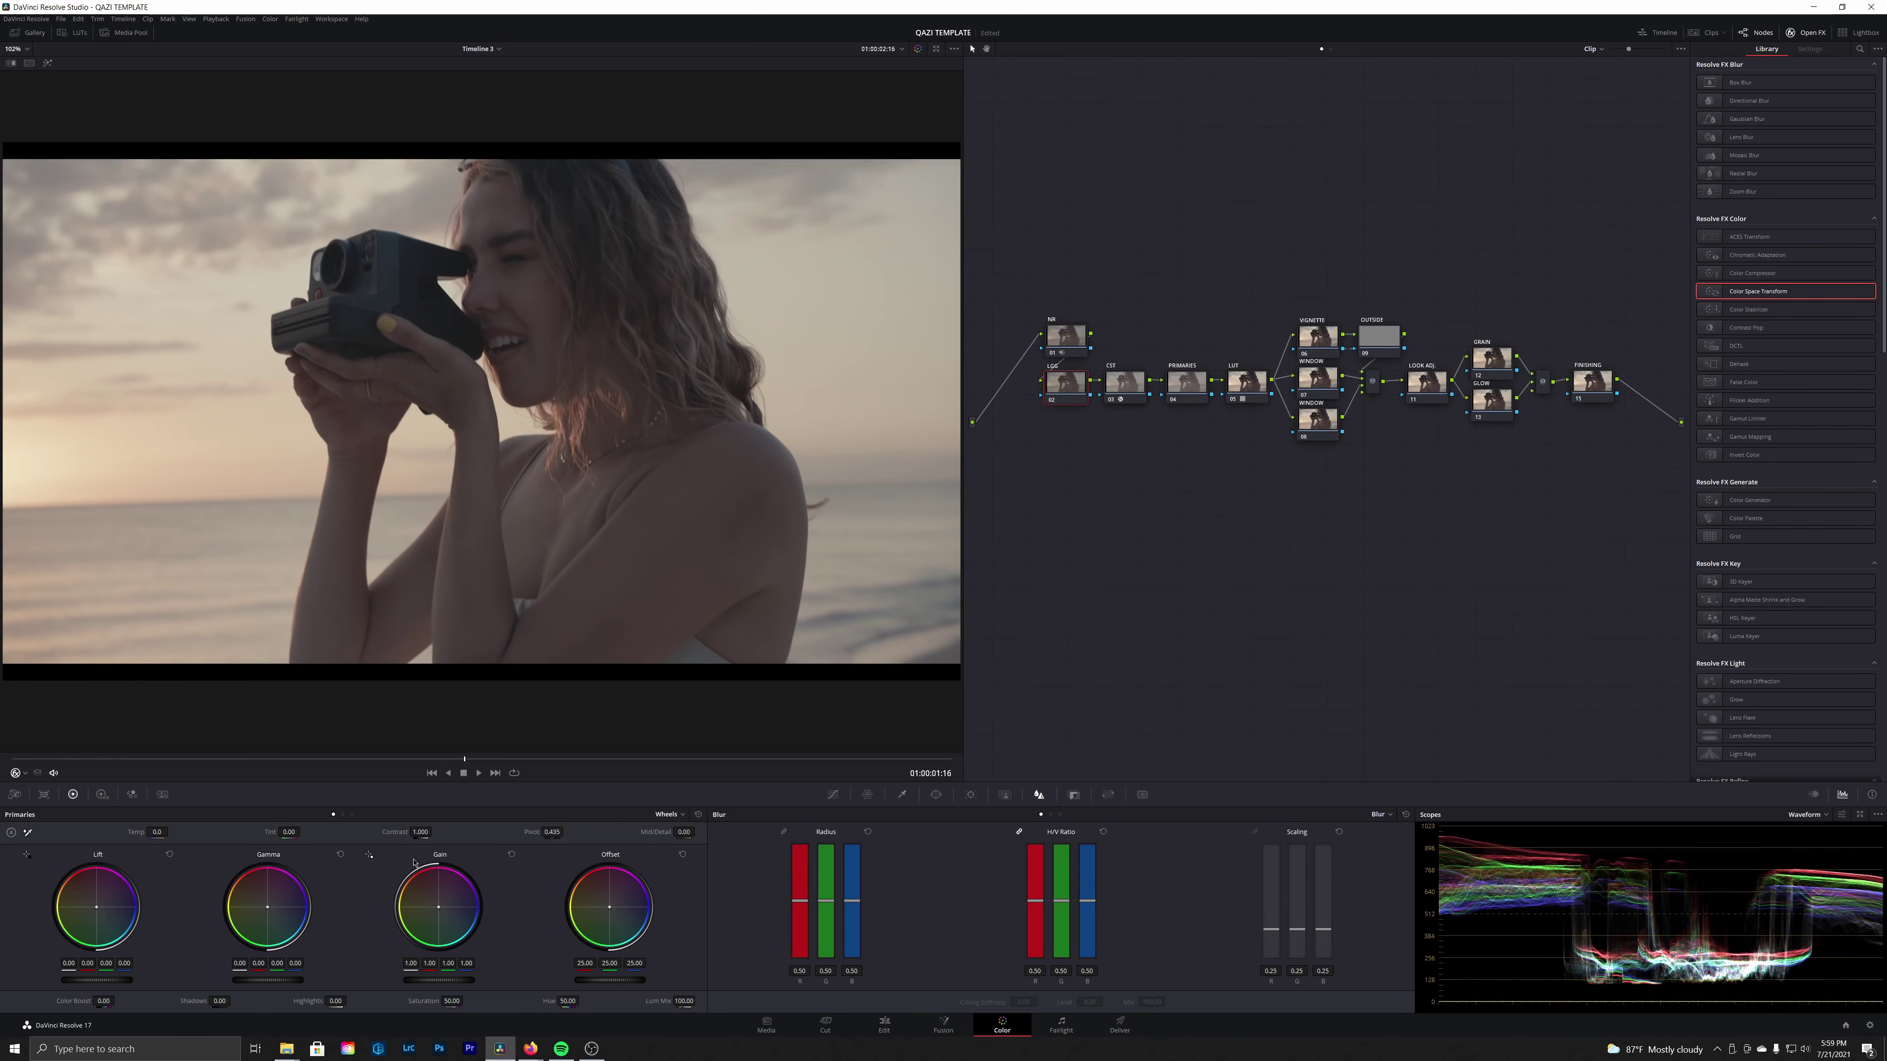
Raise LGG contrast to 1.068, then set PRIMARIES red, green and blue mixer outputs to 2.00
mouse_move(386, 833)
mouse_down()
mouse_move(435, 831)
mouse_move(387, 834)
mouse_up()
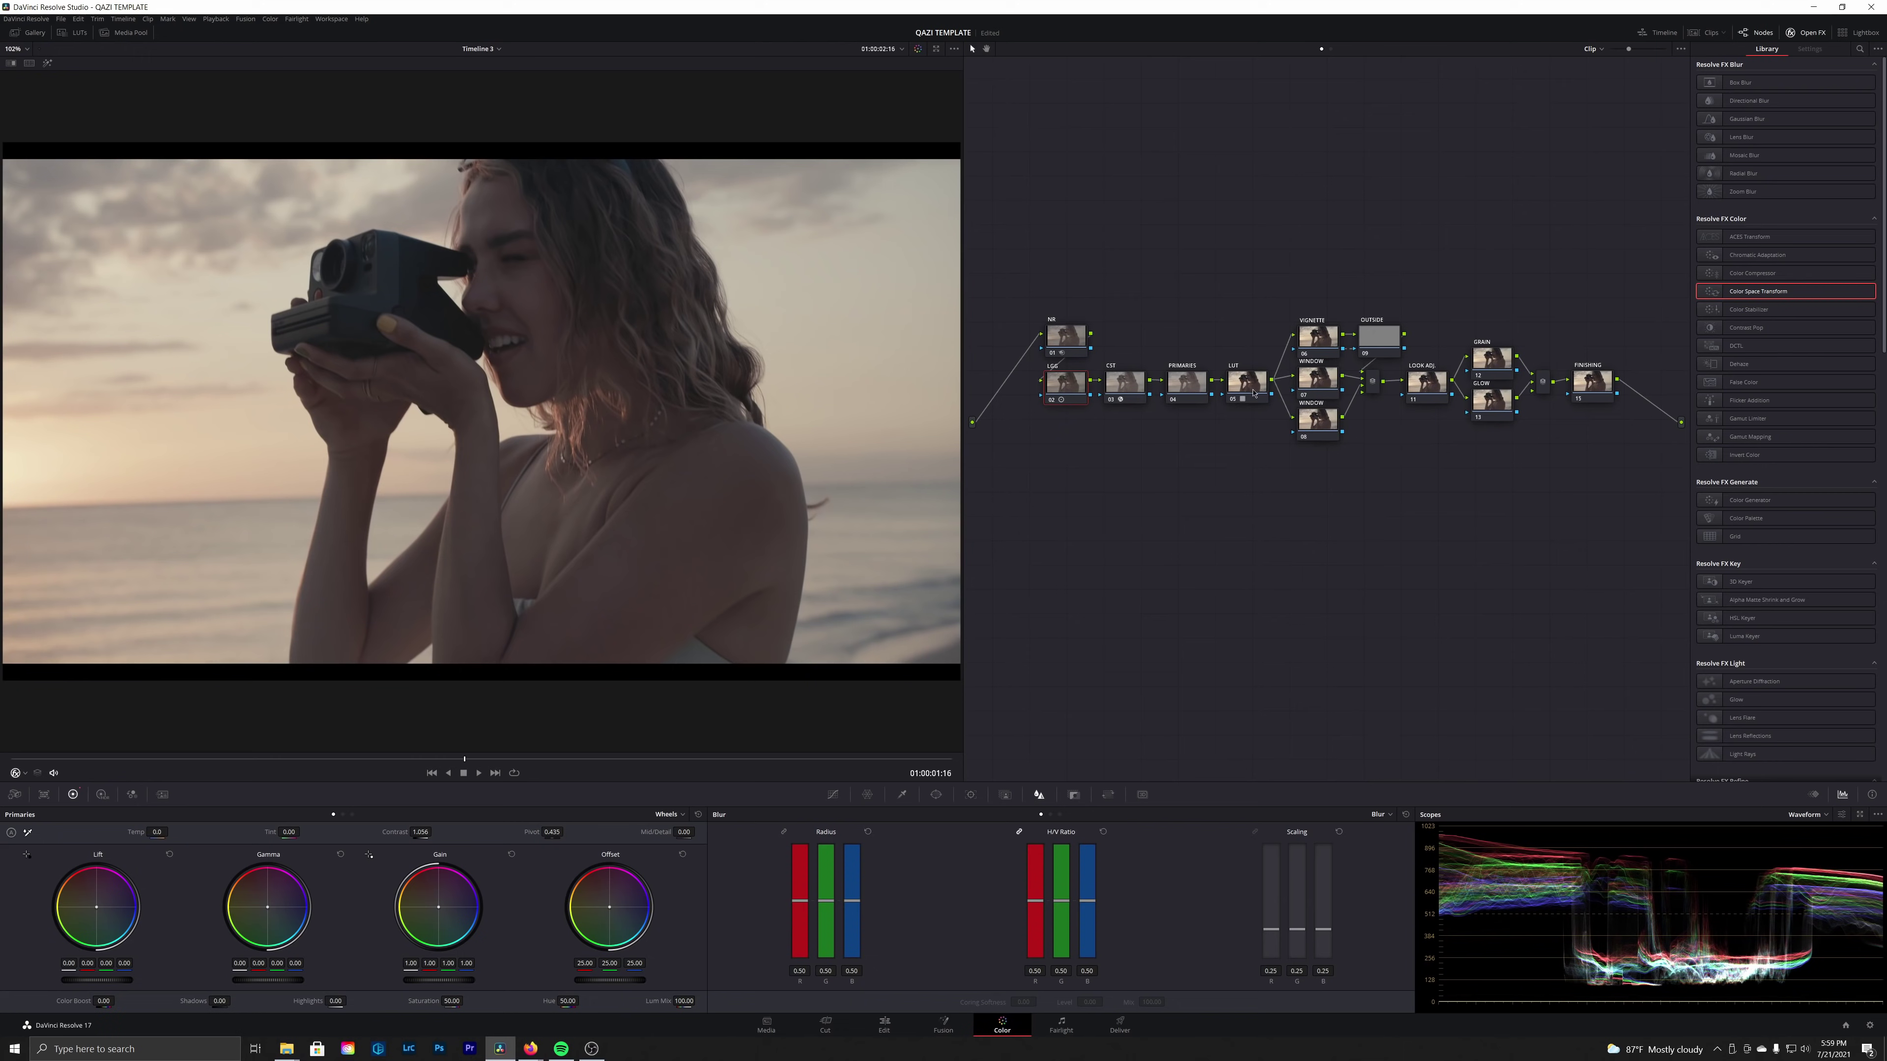
click(1207, 390)
click(131, 795)
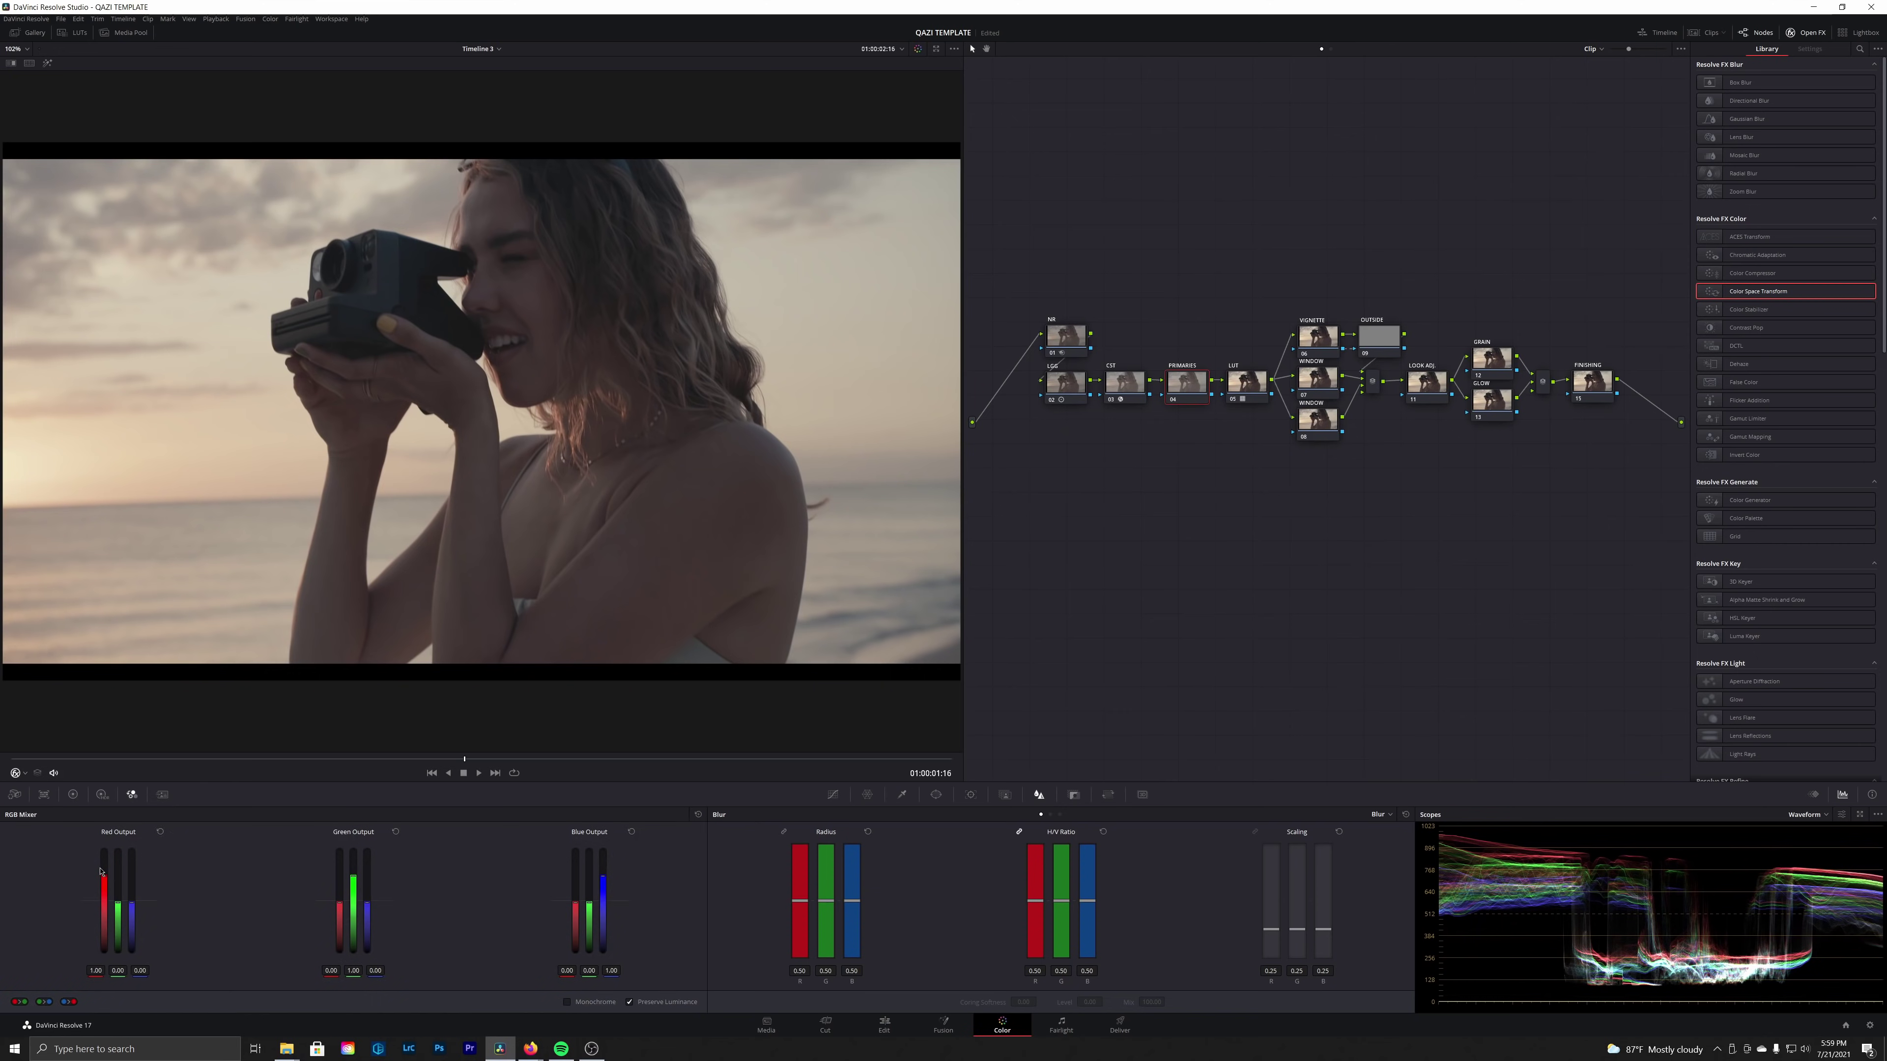
drag(104, 878, 106, 845)
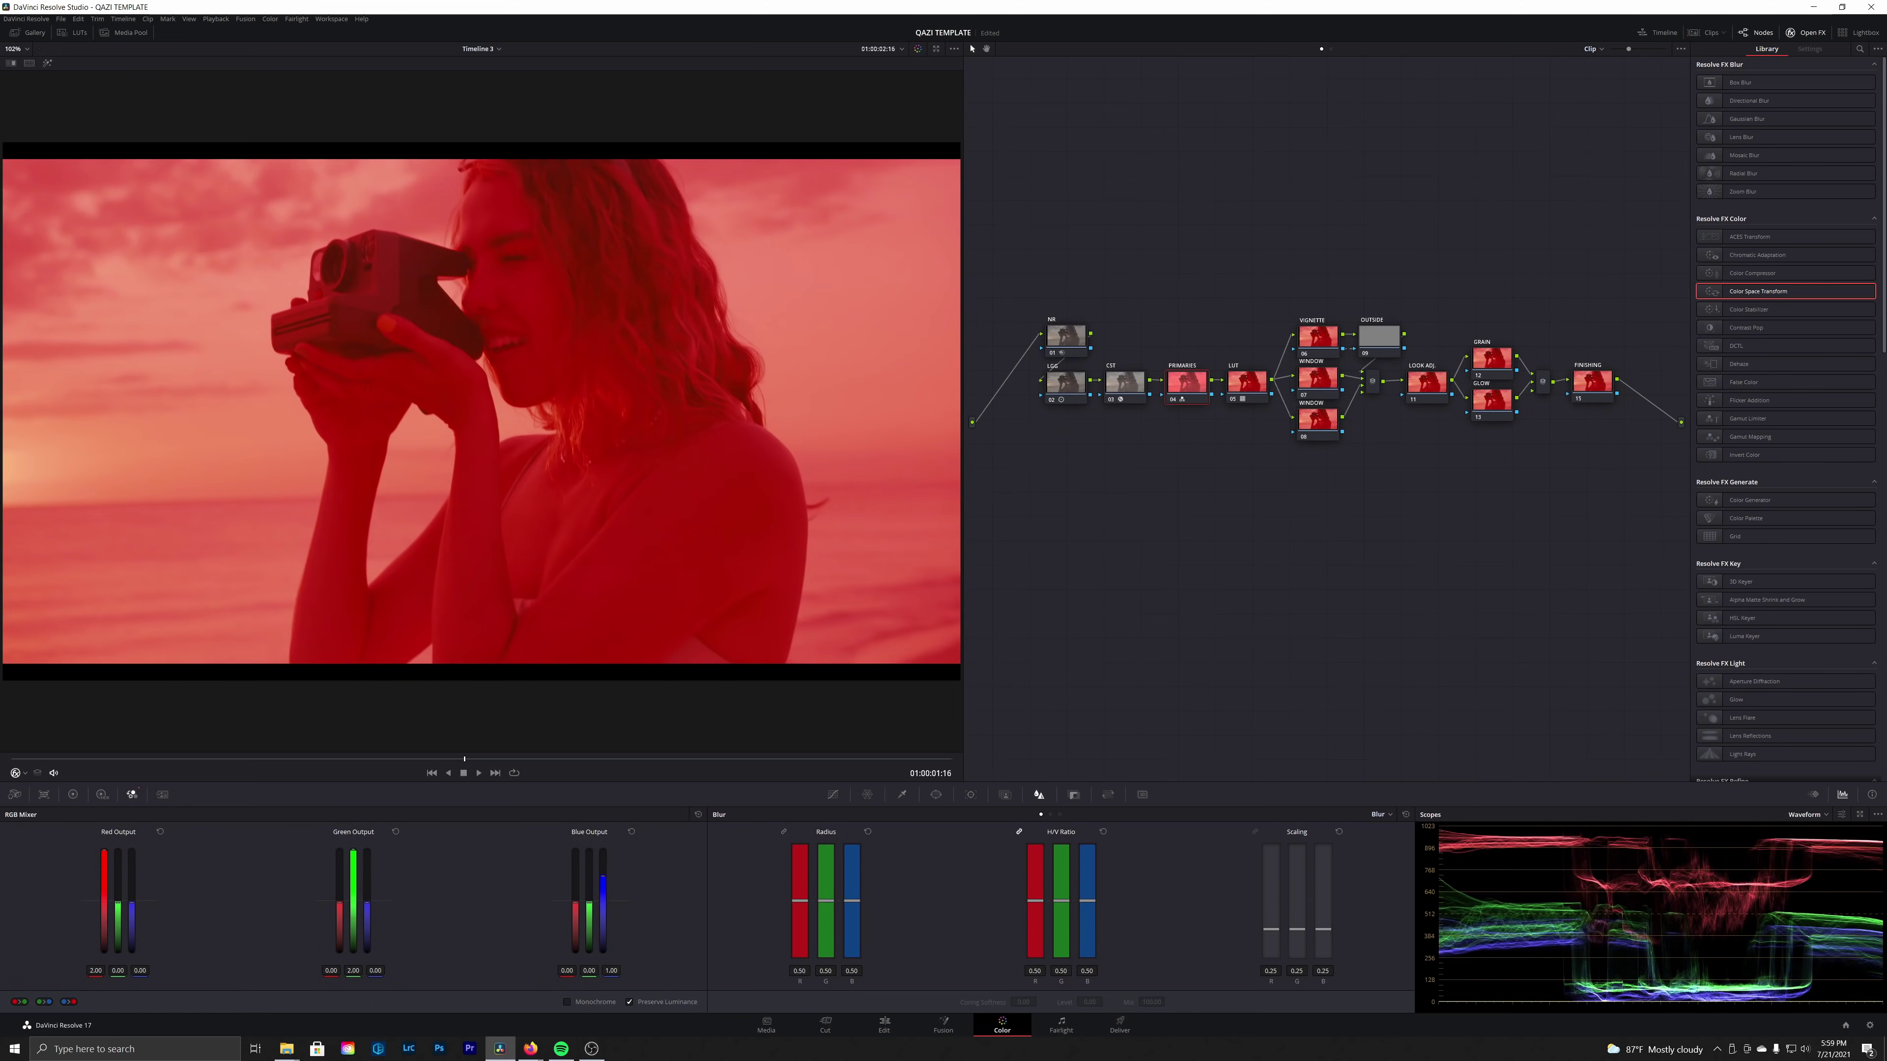
drag(353, 877, 354, 847)
drag(604, 864, 604, 847)
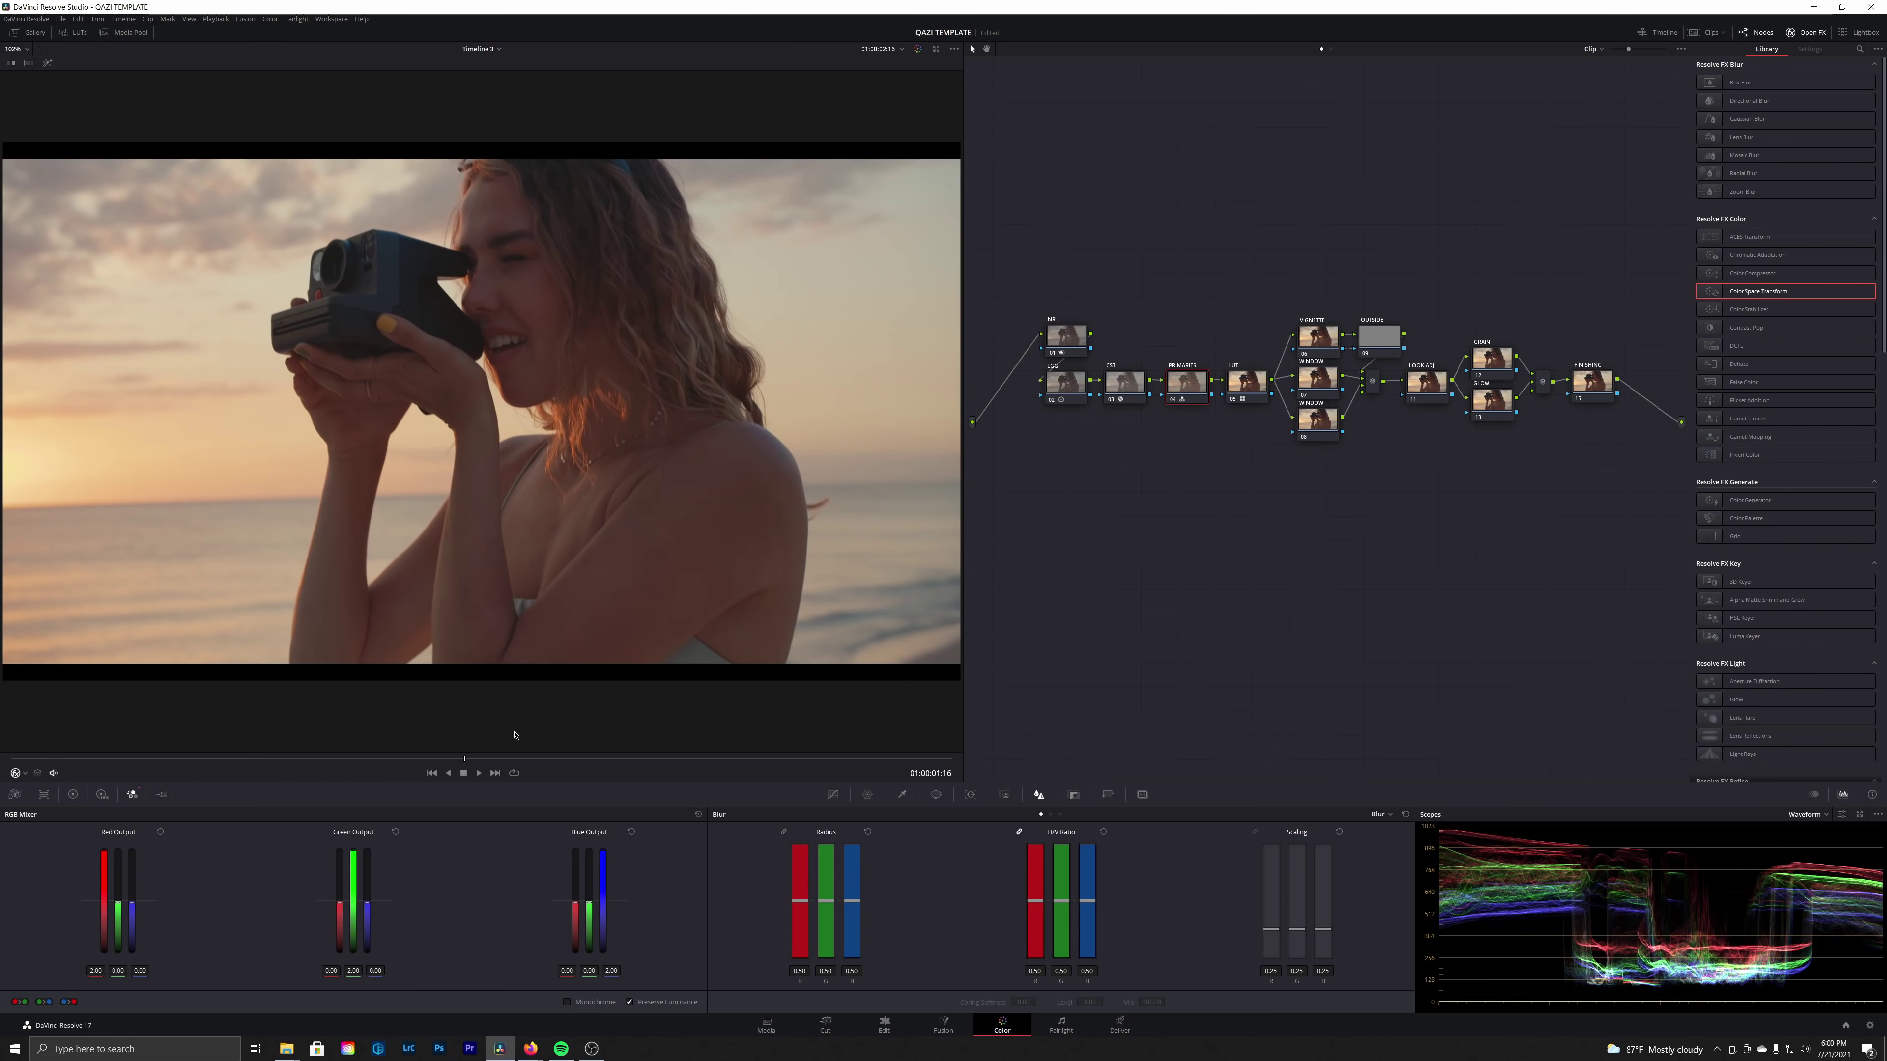
Compare the RGB mixer with the primary wheels, ending on the primary wheels
click(74, 795)
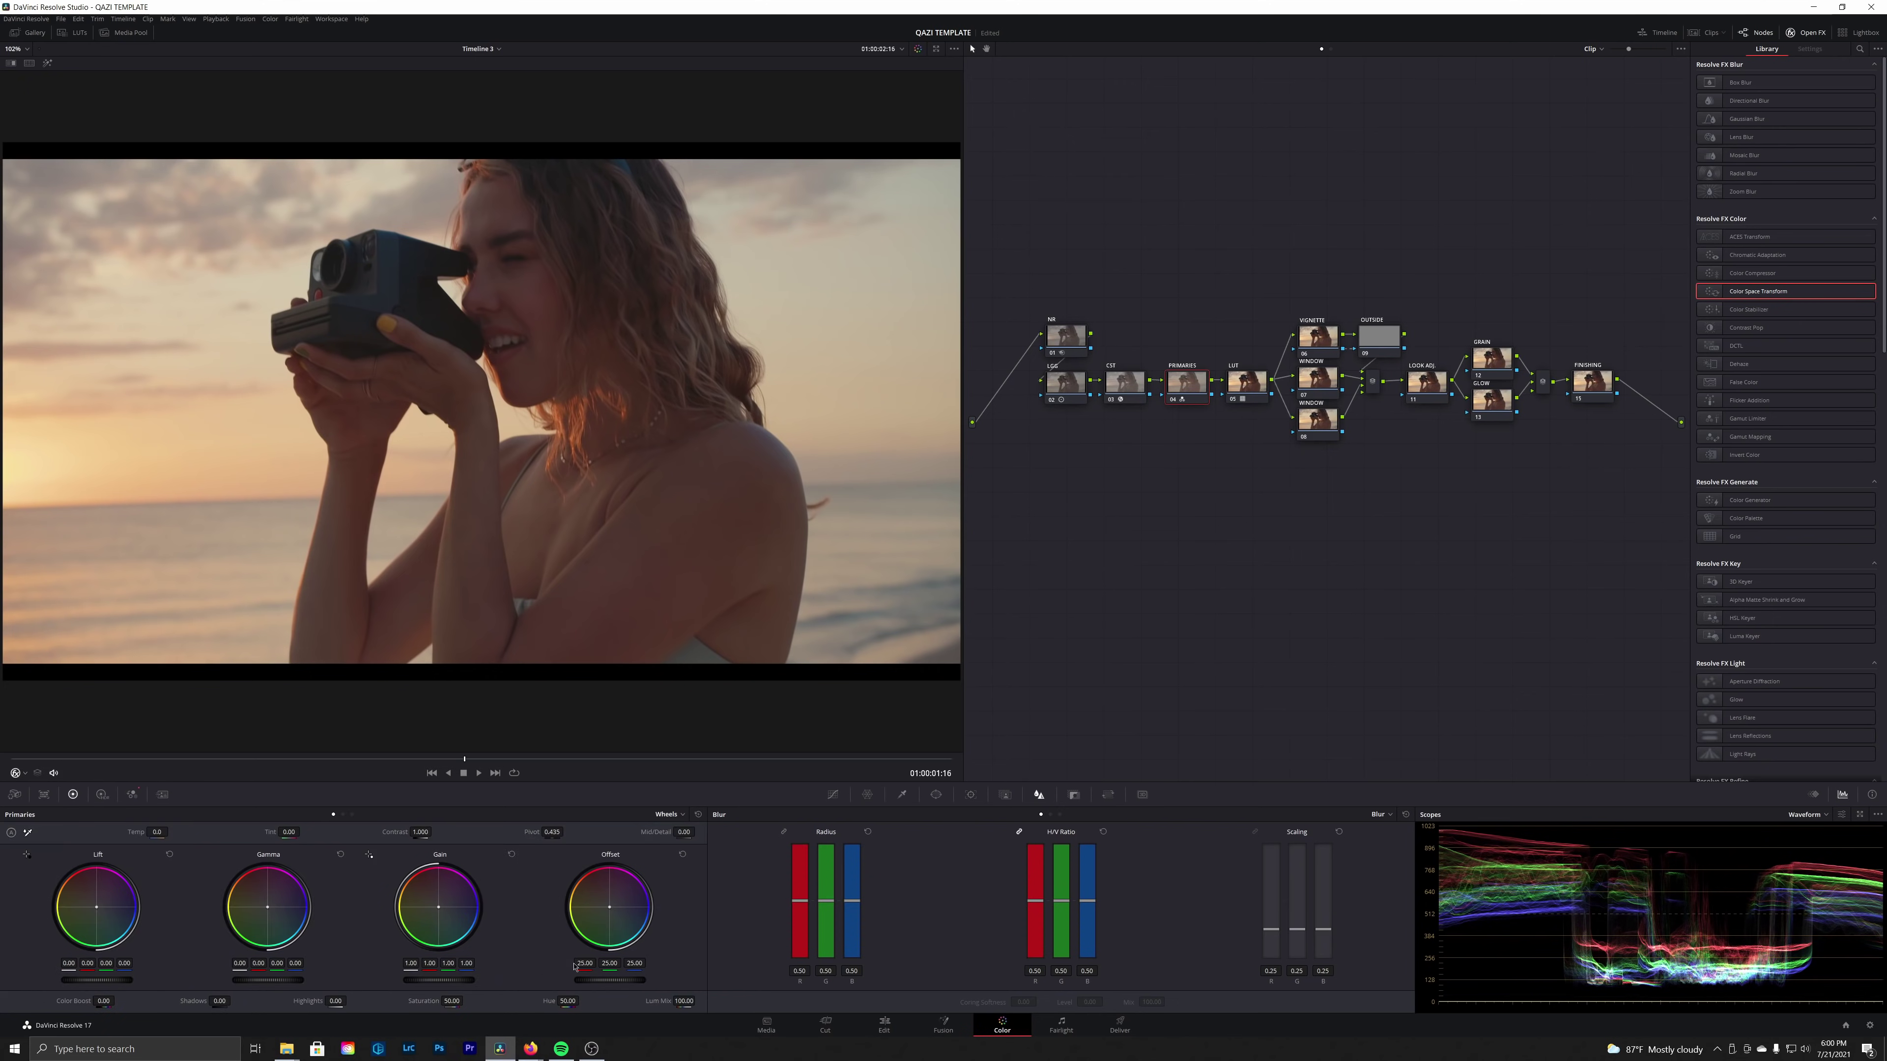
click(132, 794)
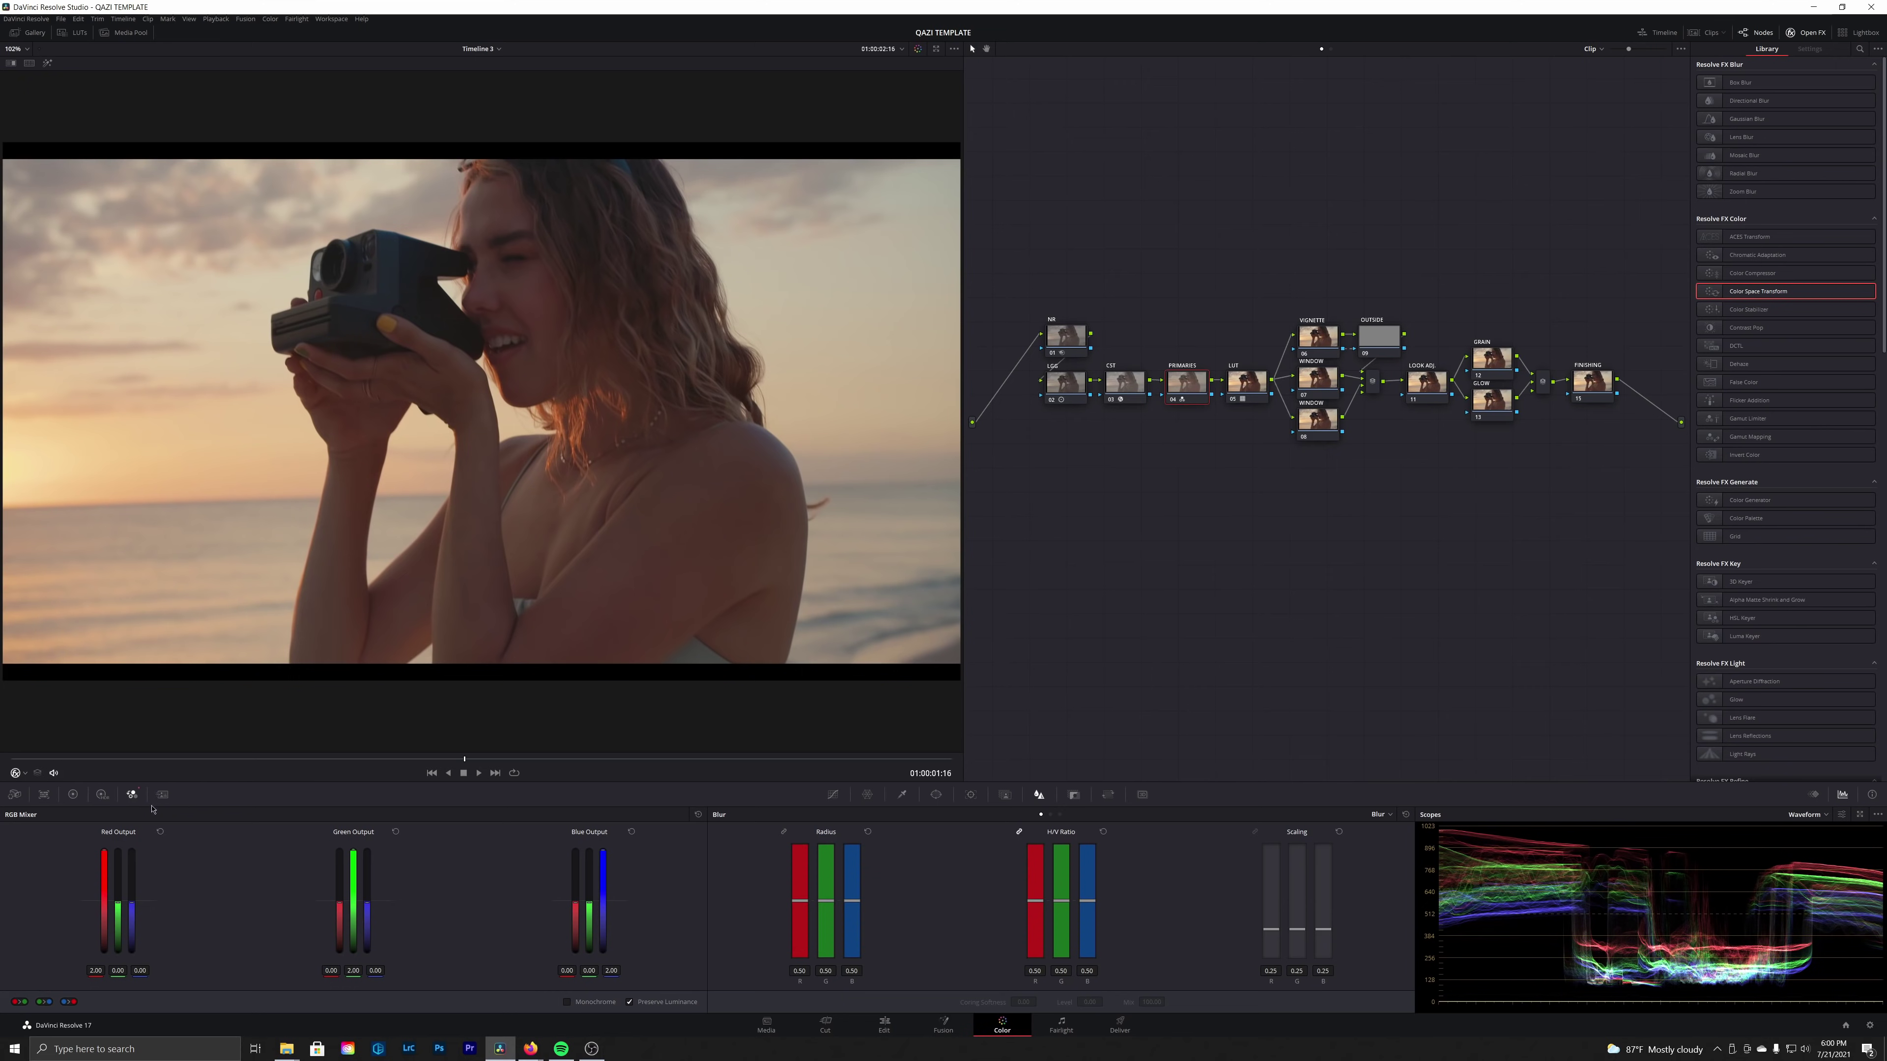
click(73, 795)
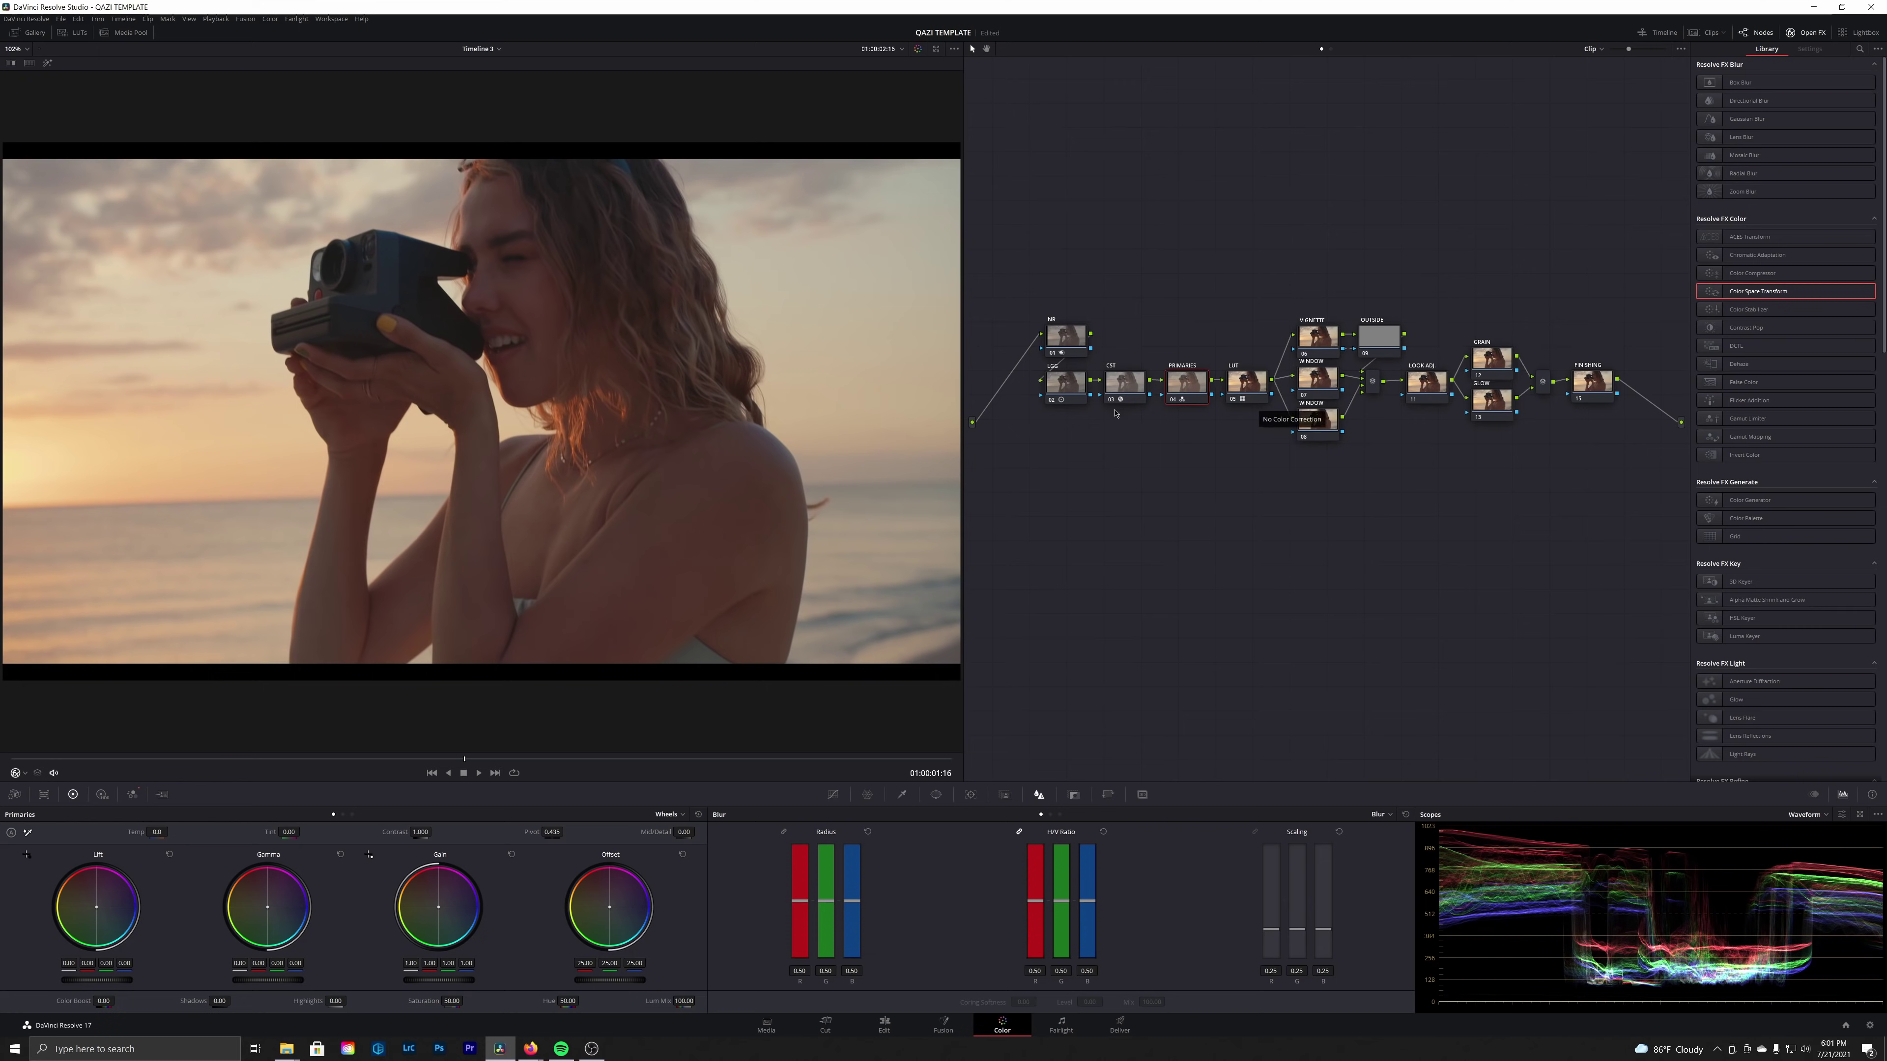
Drop Color Space Transform on PRIMARIES and reset its lift, gamma and gain wheels
drag(1191, 385, 1192, 383)
key(shift+semicolon)
key(shift+semicolon)
key(shift+apostrophe)
key(shift+apostrophe)
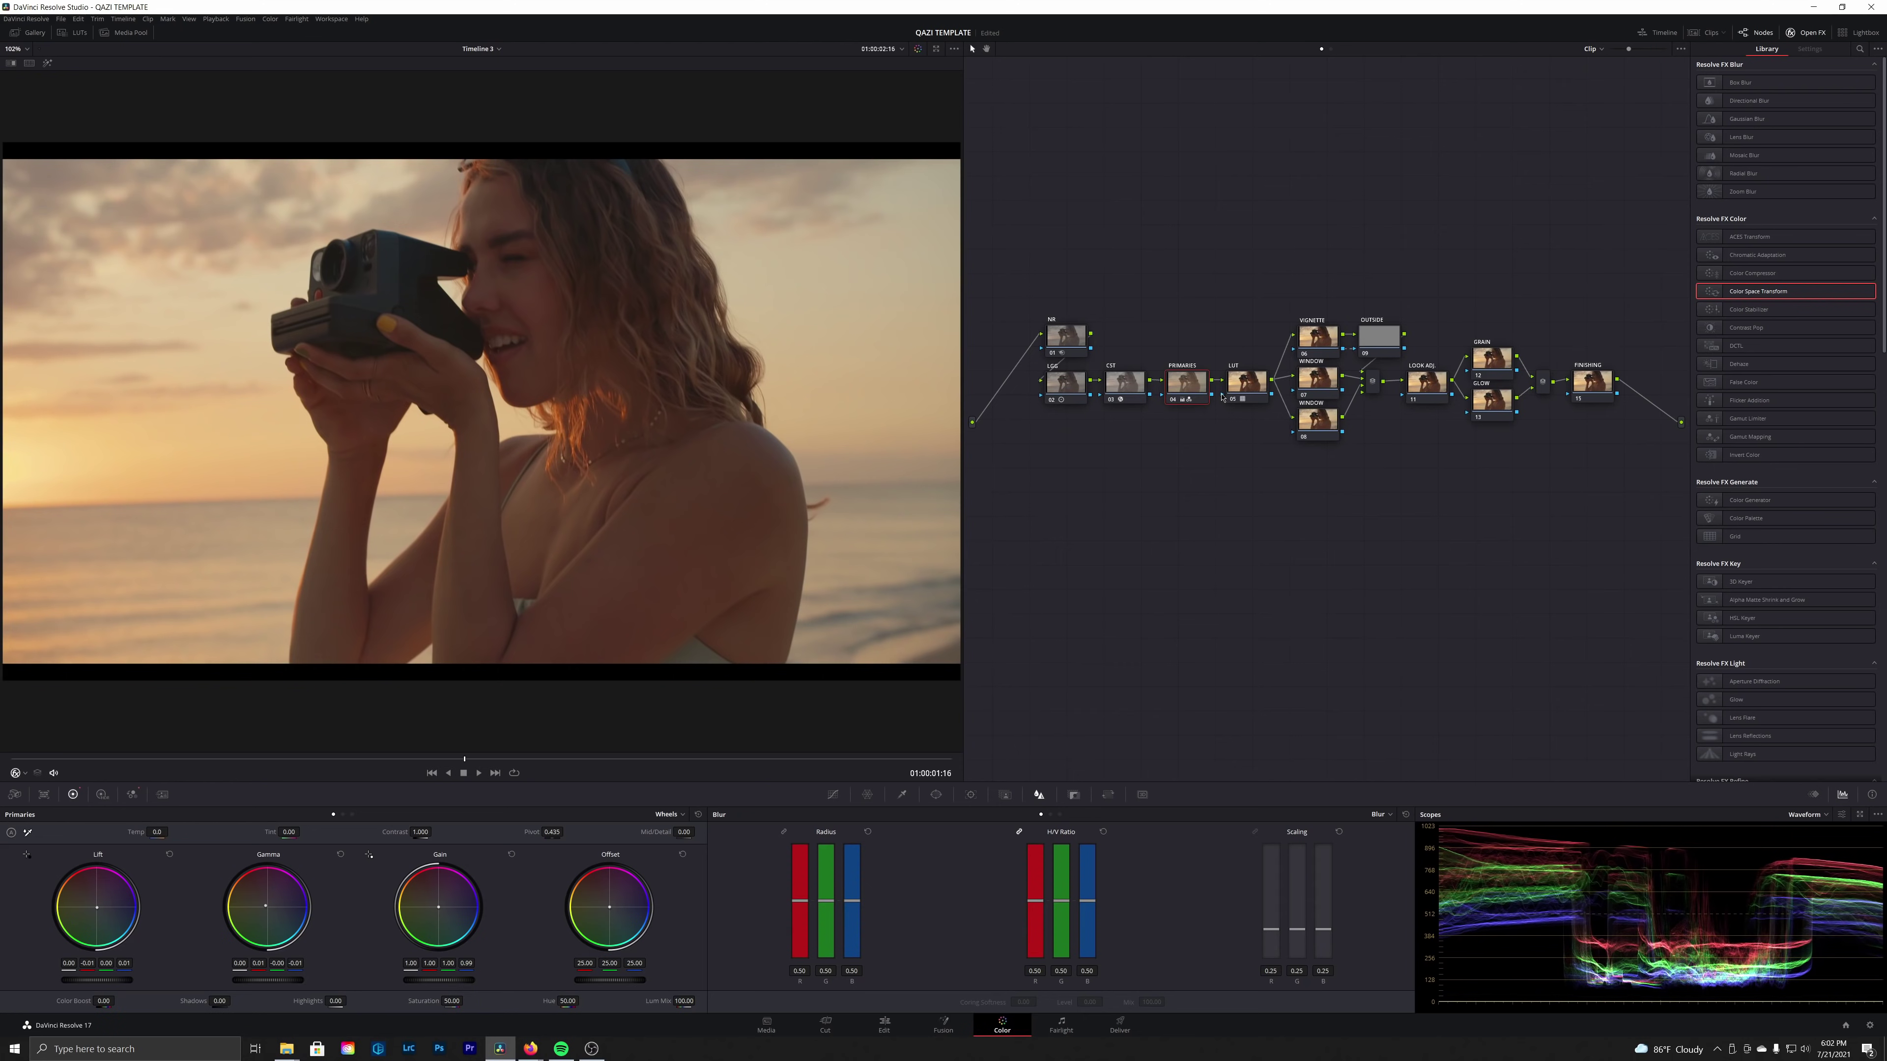
key(shift+Home)
right_click(1079, 342)
Lock the NR, CST and PRIMARIES nodes, leaving the LUT node unlocked
click(1096, 378)
right_click(1128, 380)
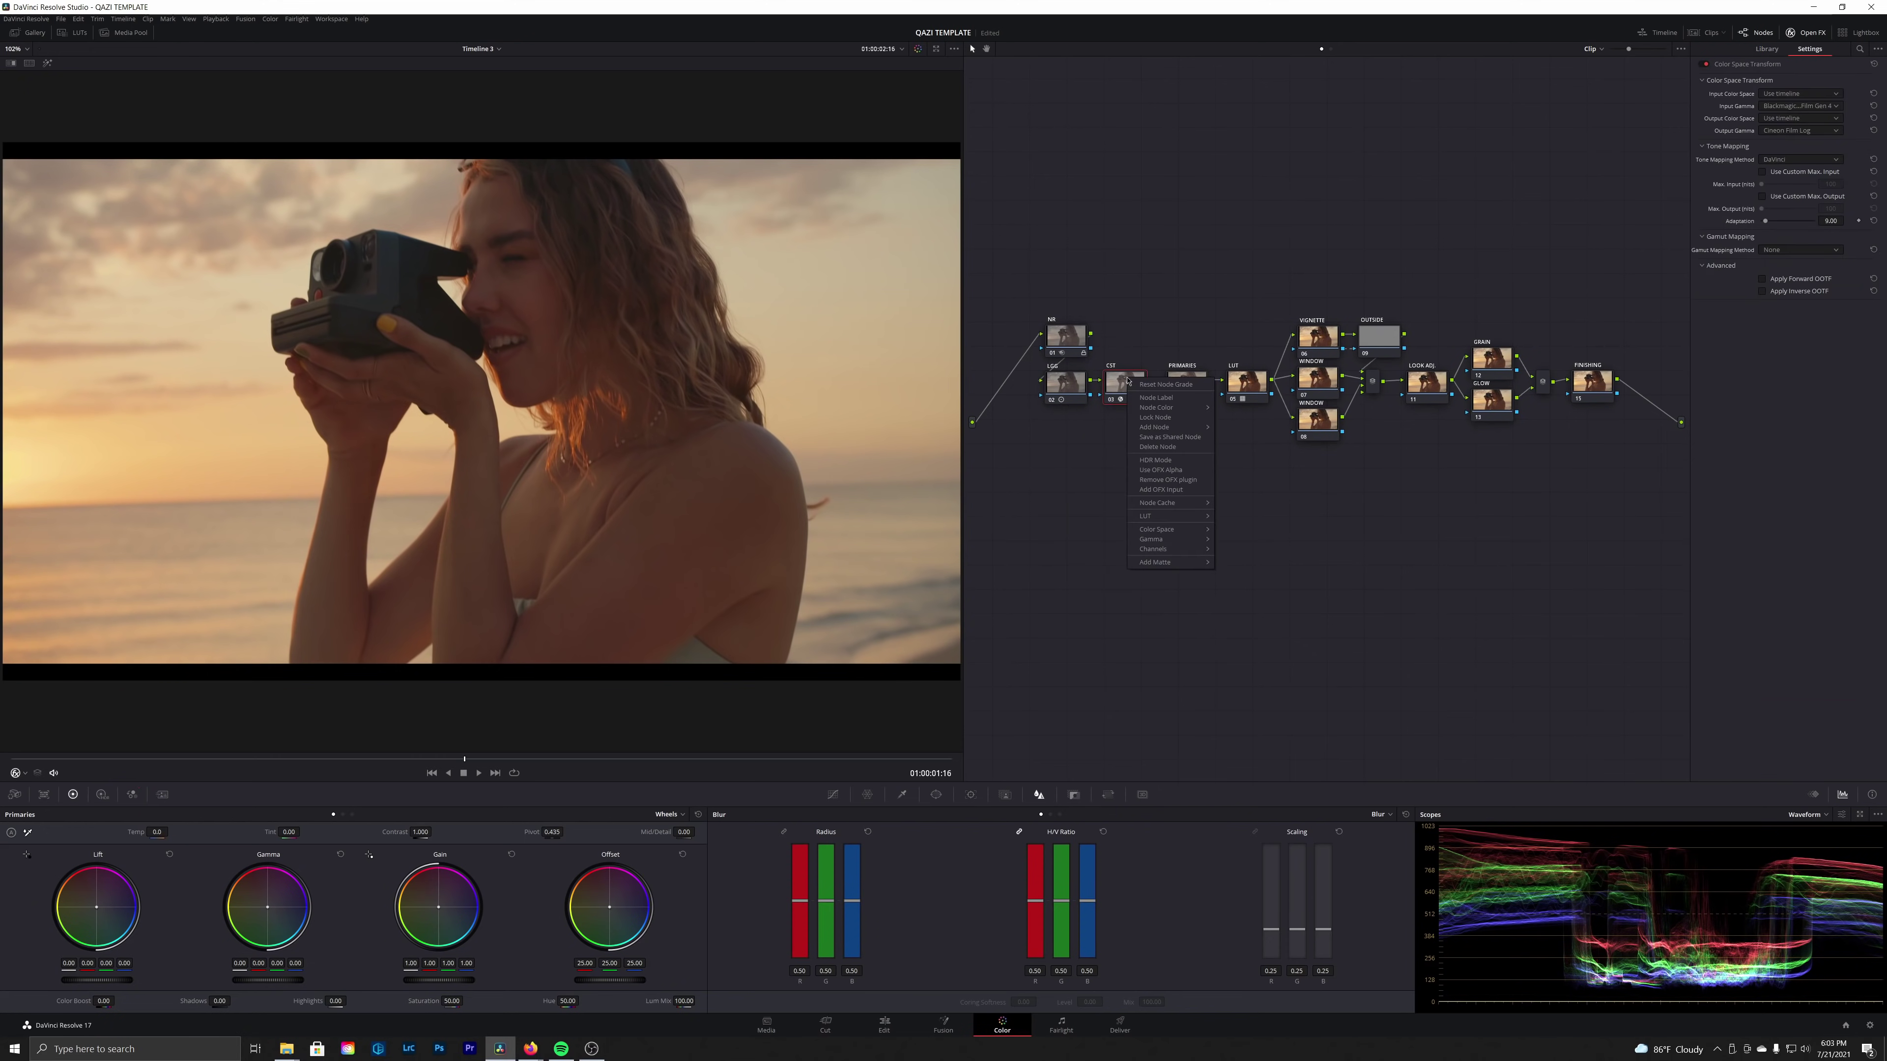
click(1172, 410)
right_click(1181, 383)
click(1225, 413)
right_click(1248, 383)
click(1277, 380)
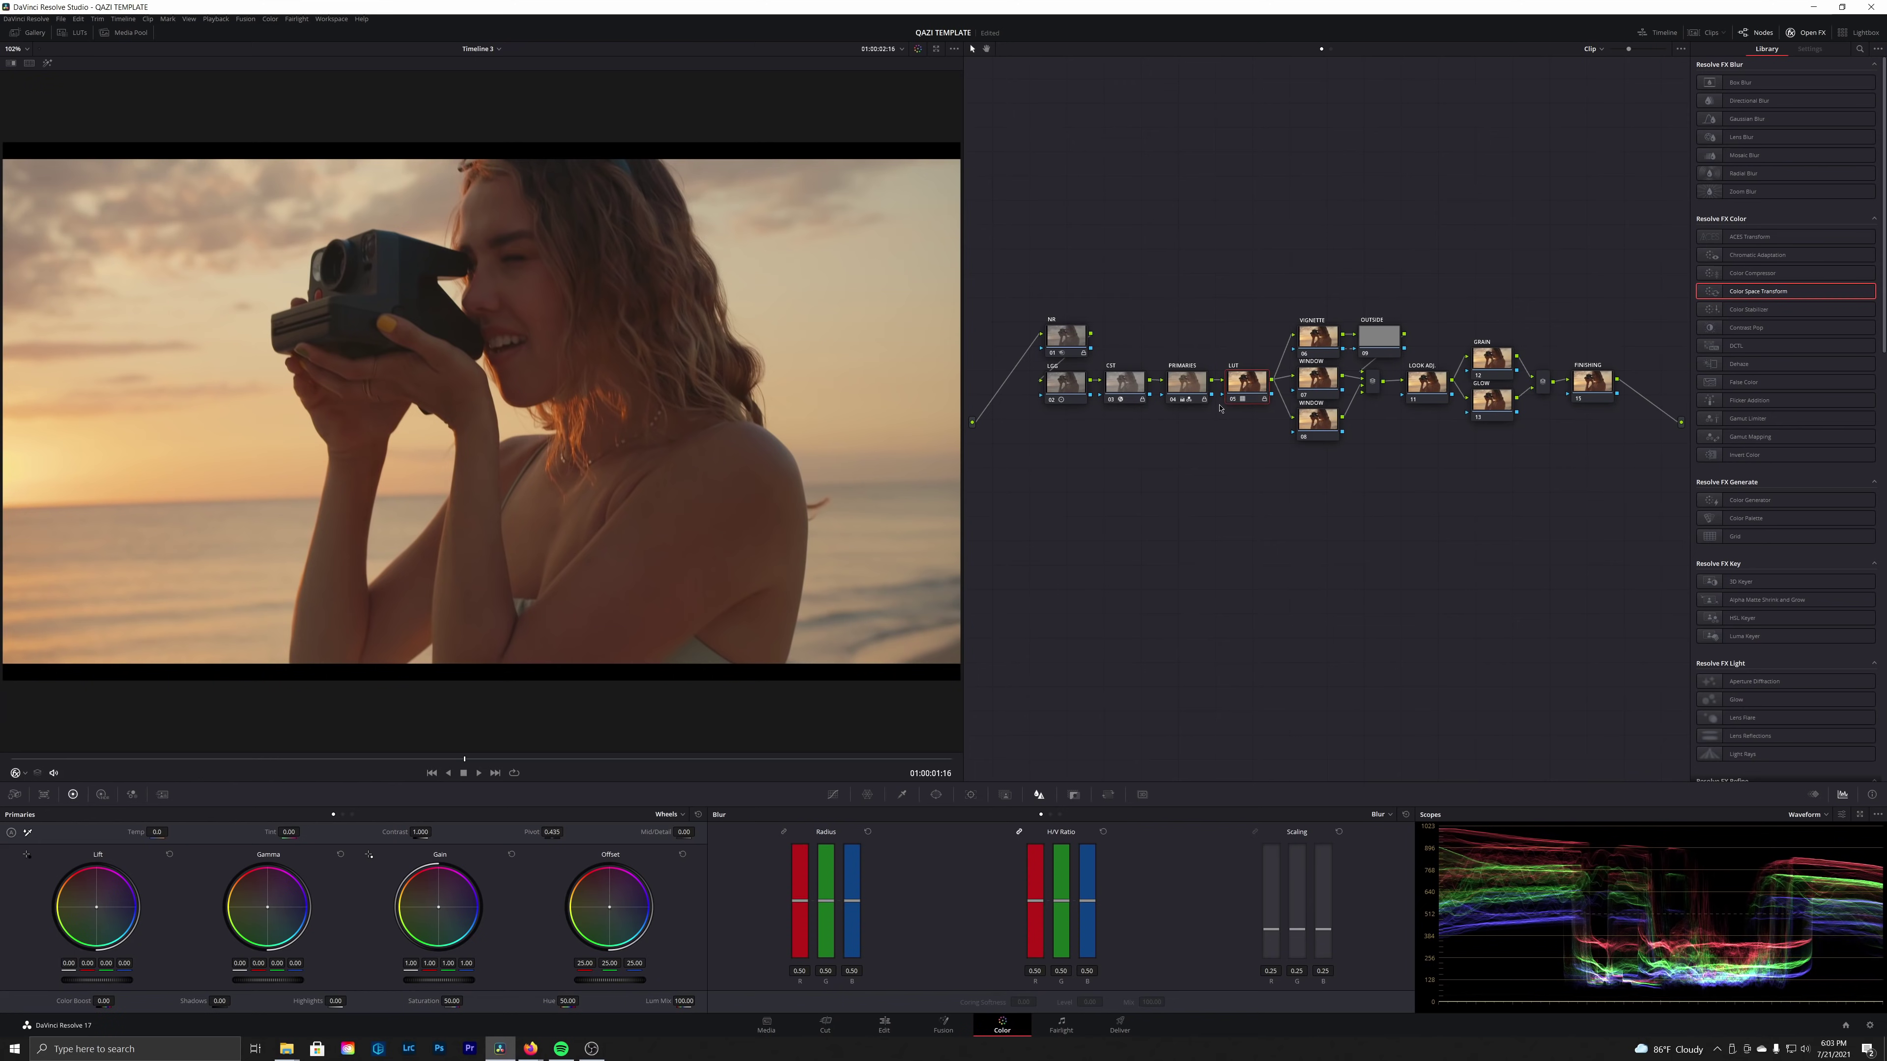
right_click(1242, 396)
click(1256, 426)
On LOOK ADJ., lower the blue curve's highlights and add shadow points on green and blue
click(1414, 396)
click(833, 794)
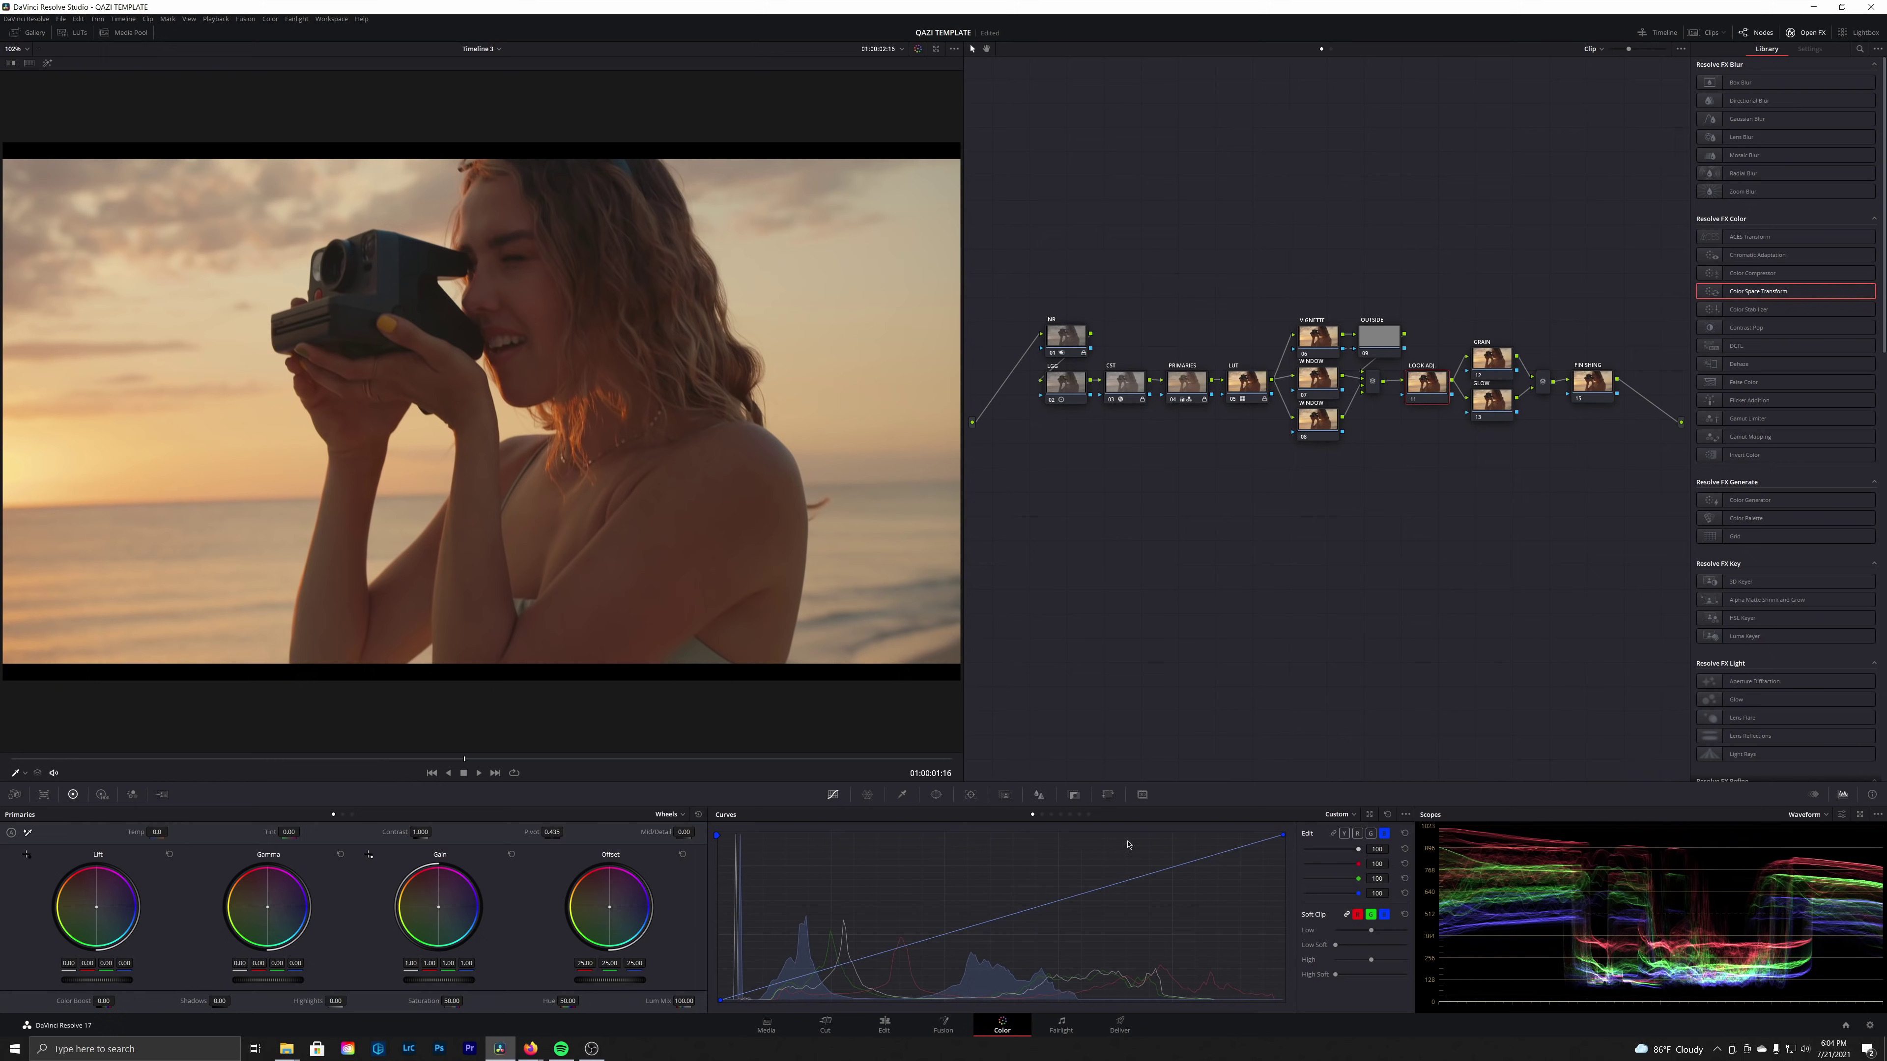
click(1334, 834)
click(1345, 834)
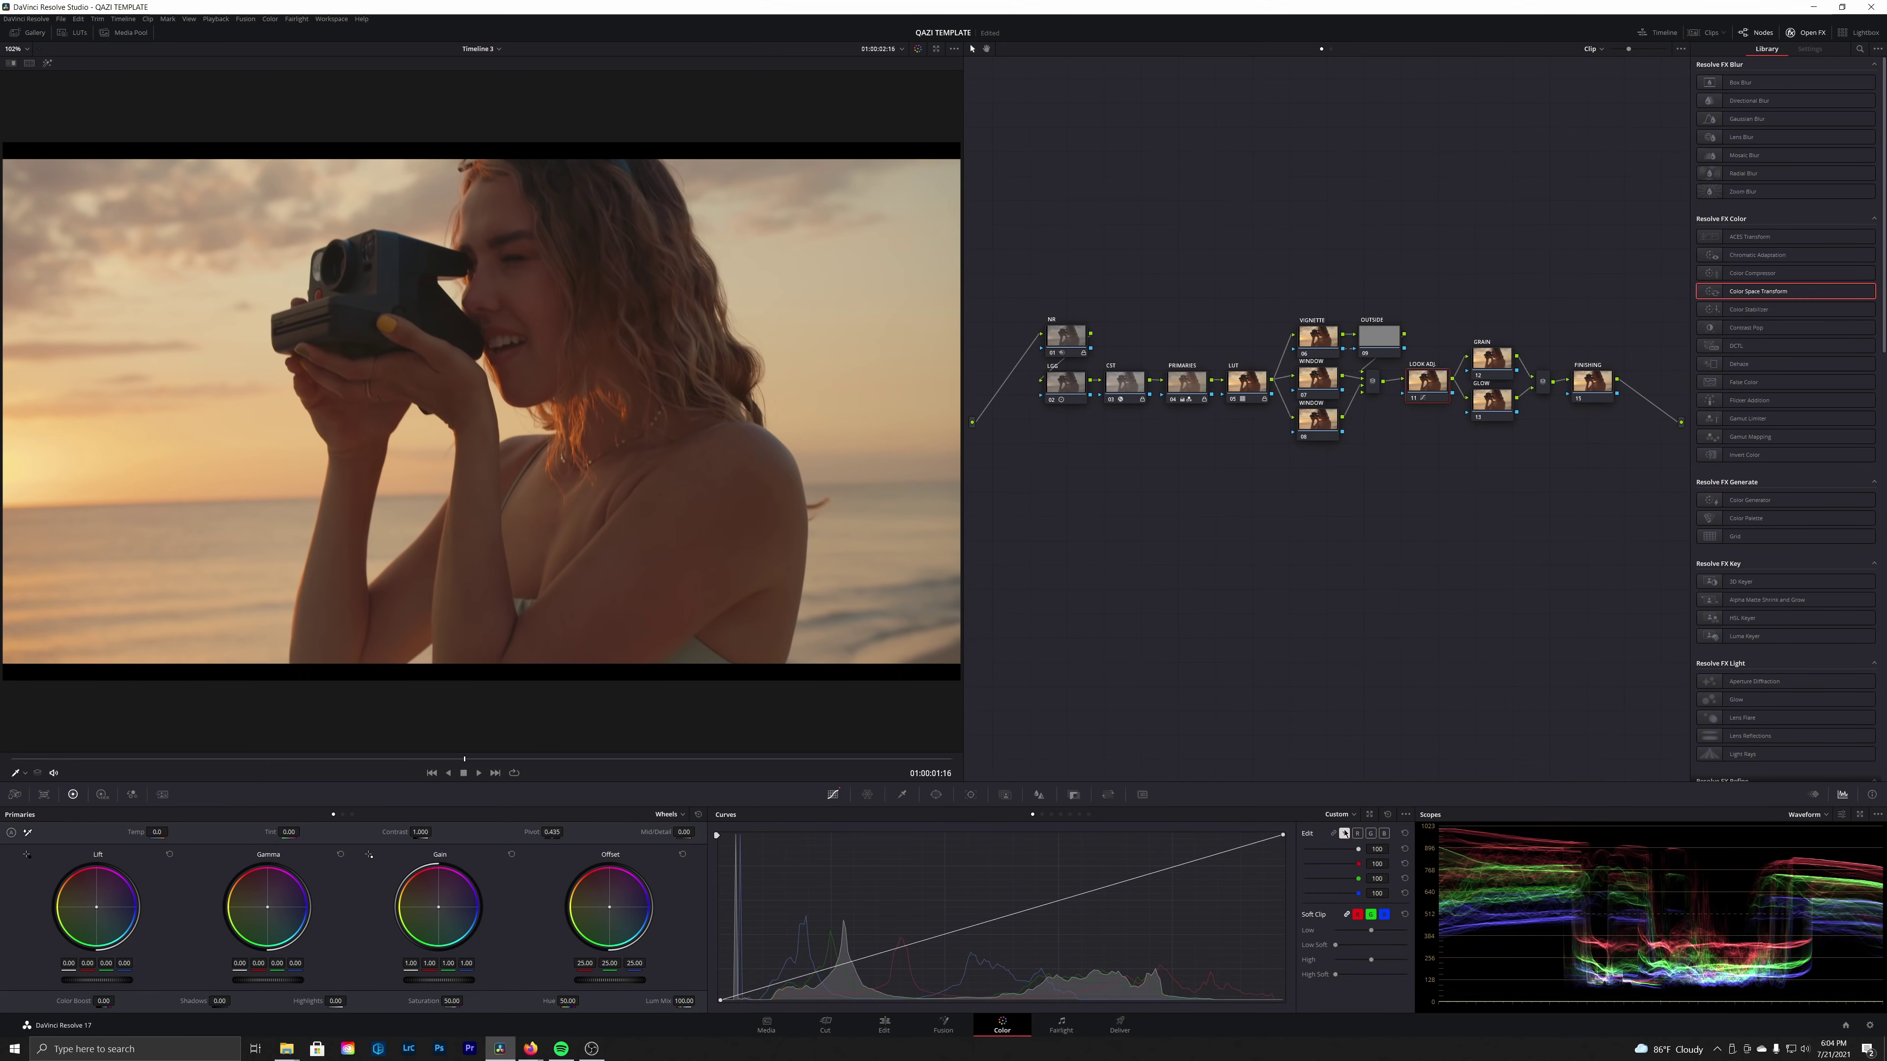
click(1384, 834)
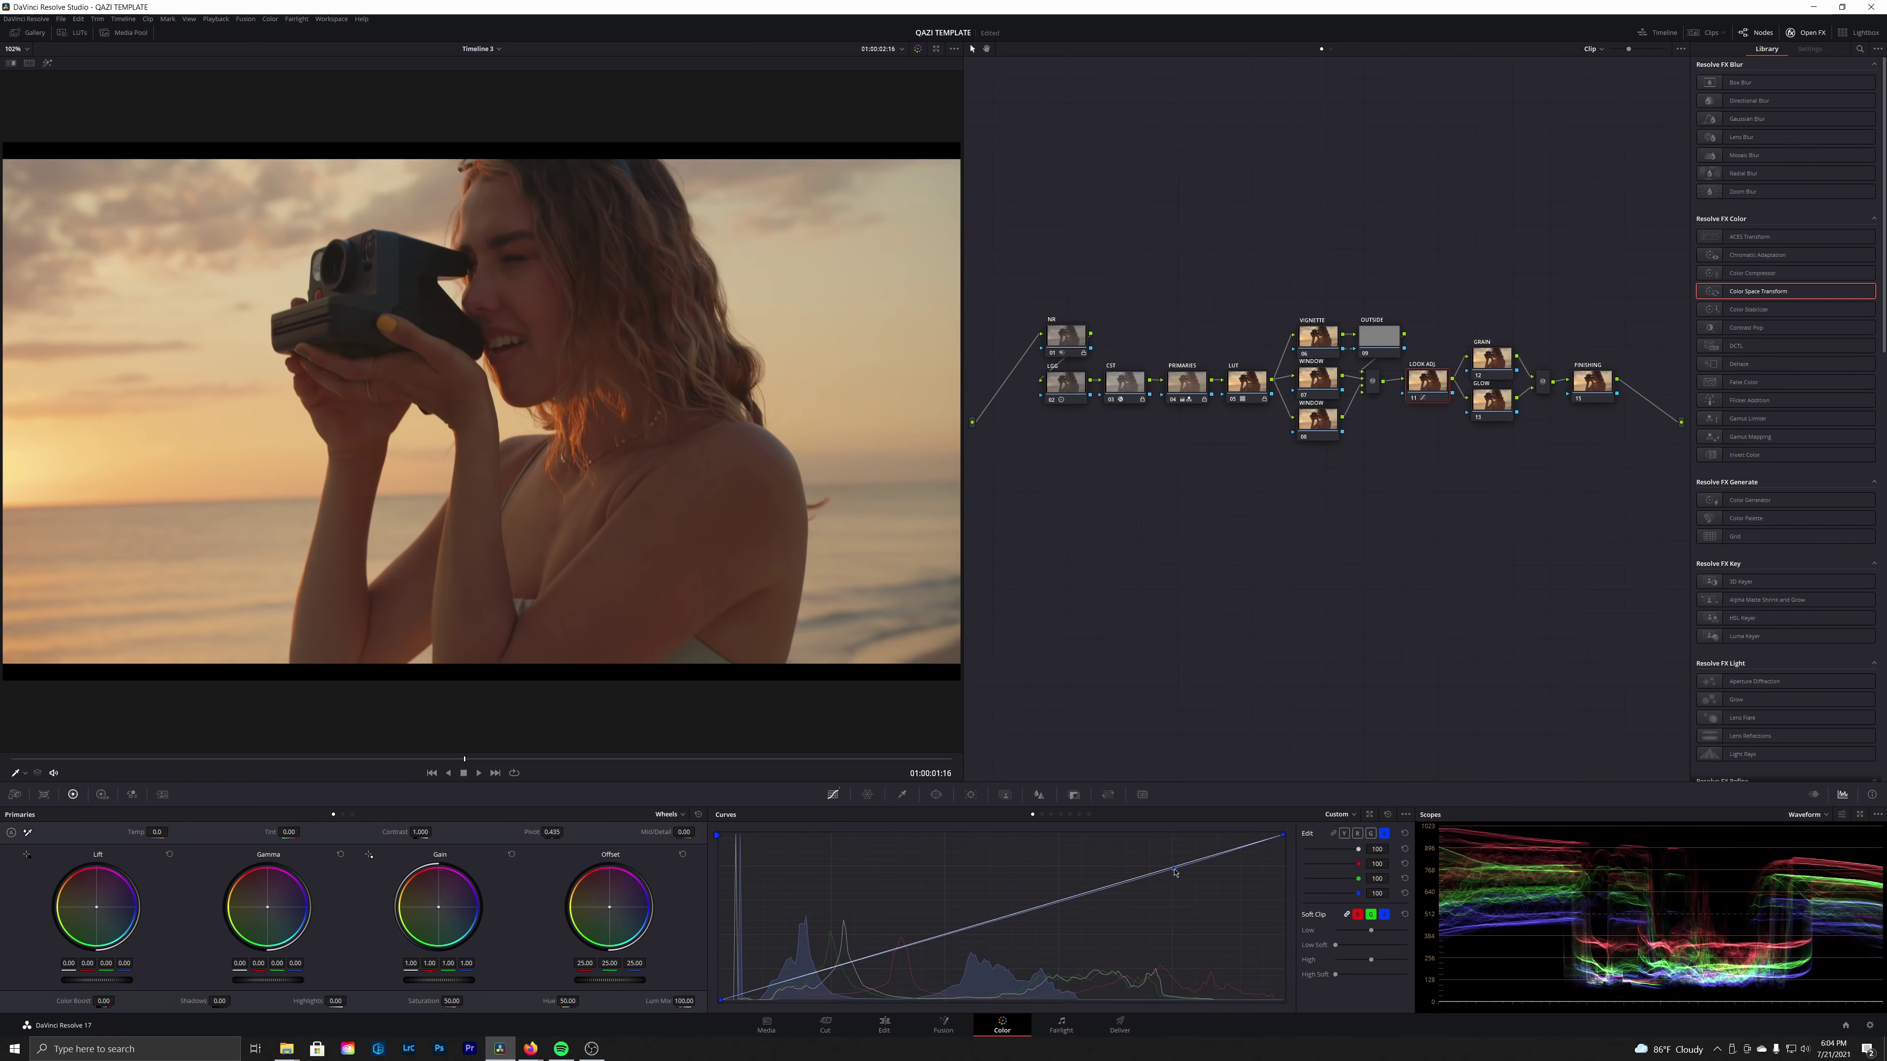
drag(1174, 871, 1178, 877)
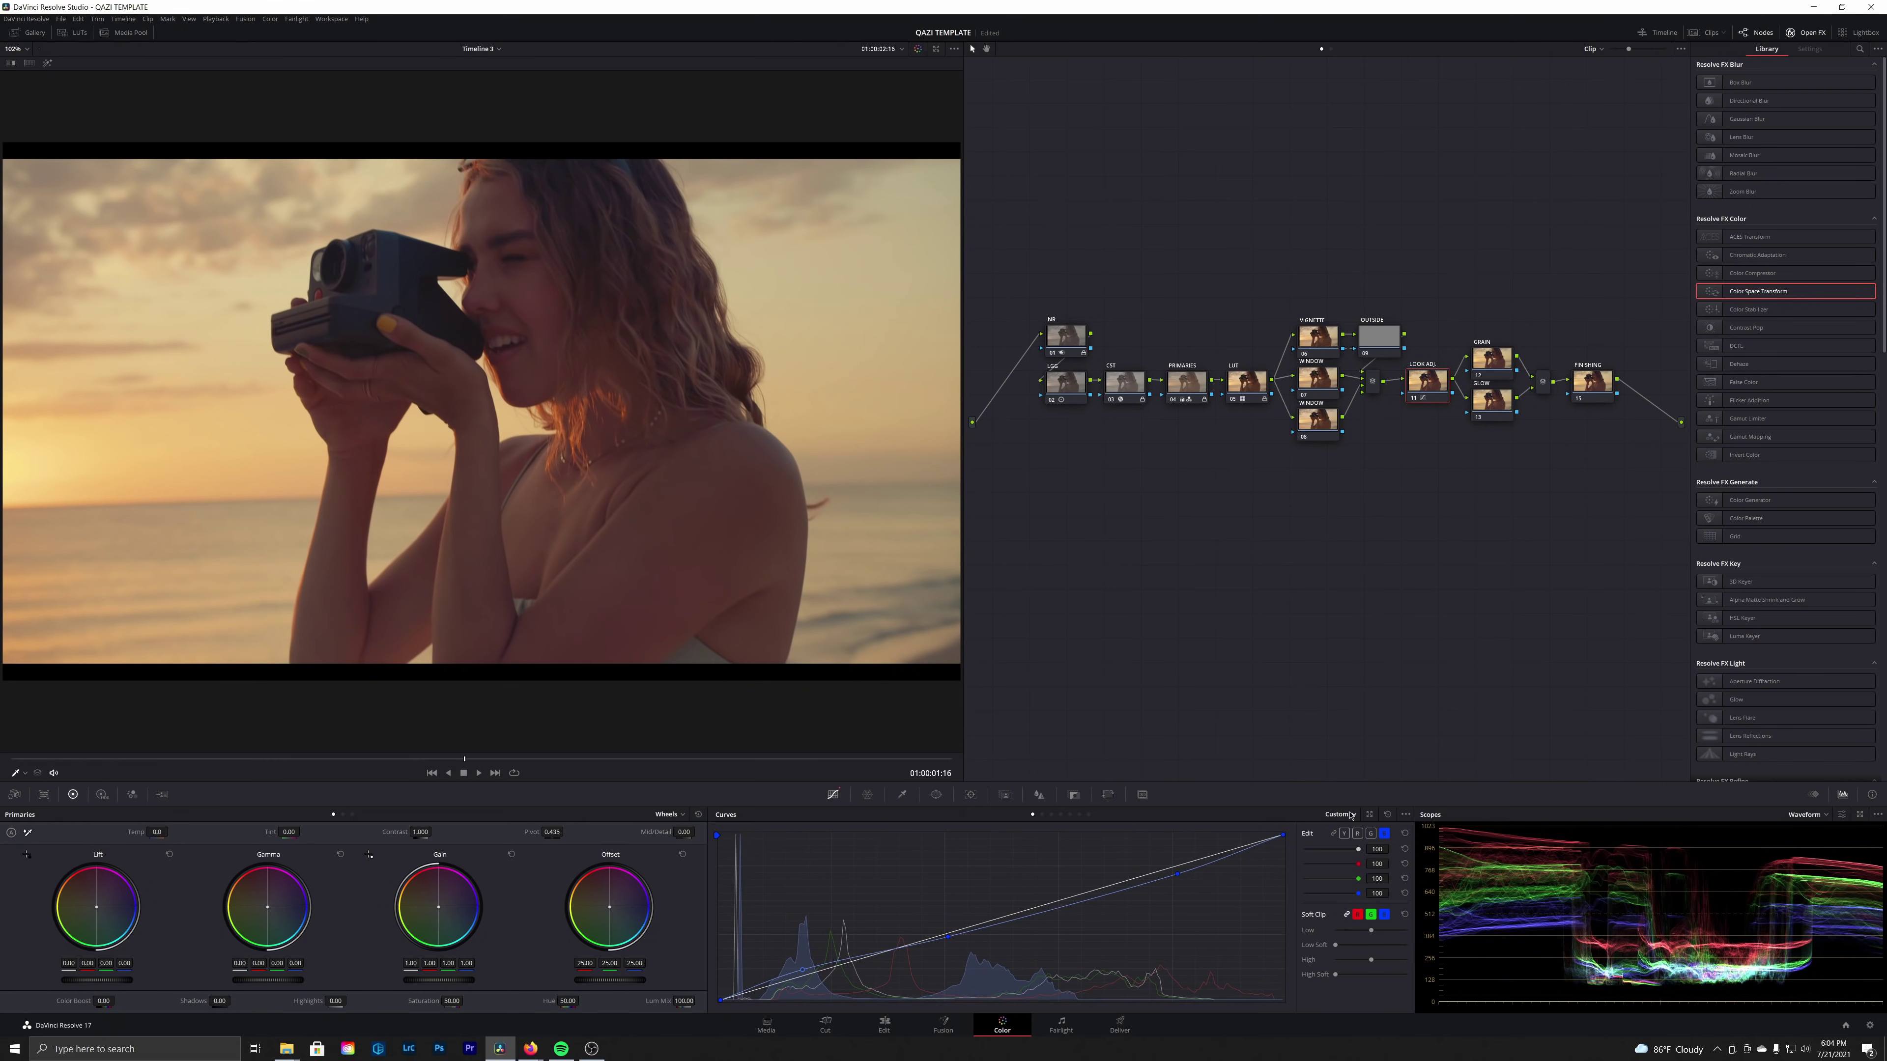
click(1370, 834)
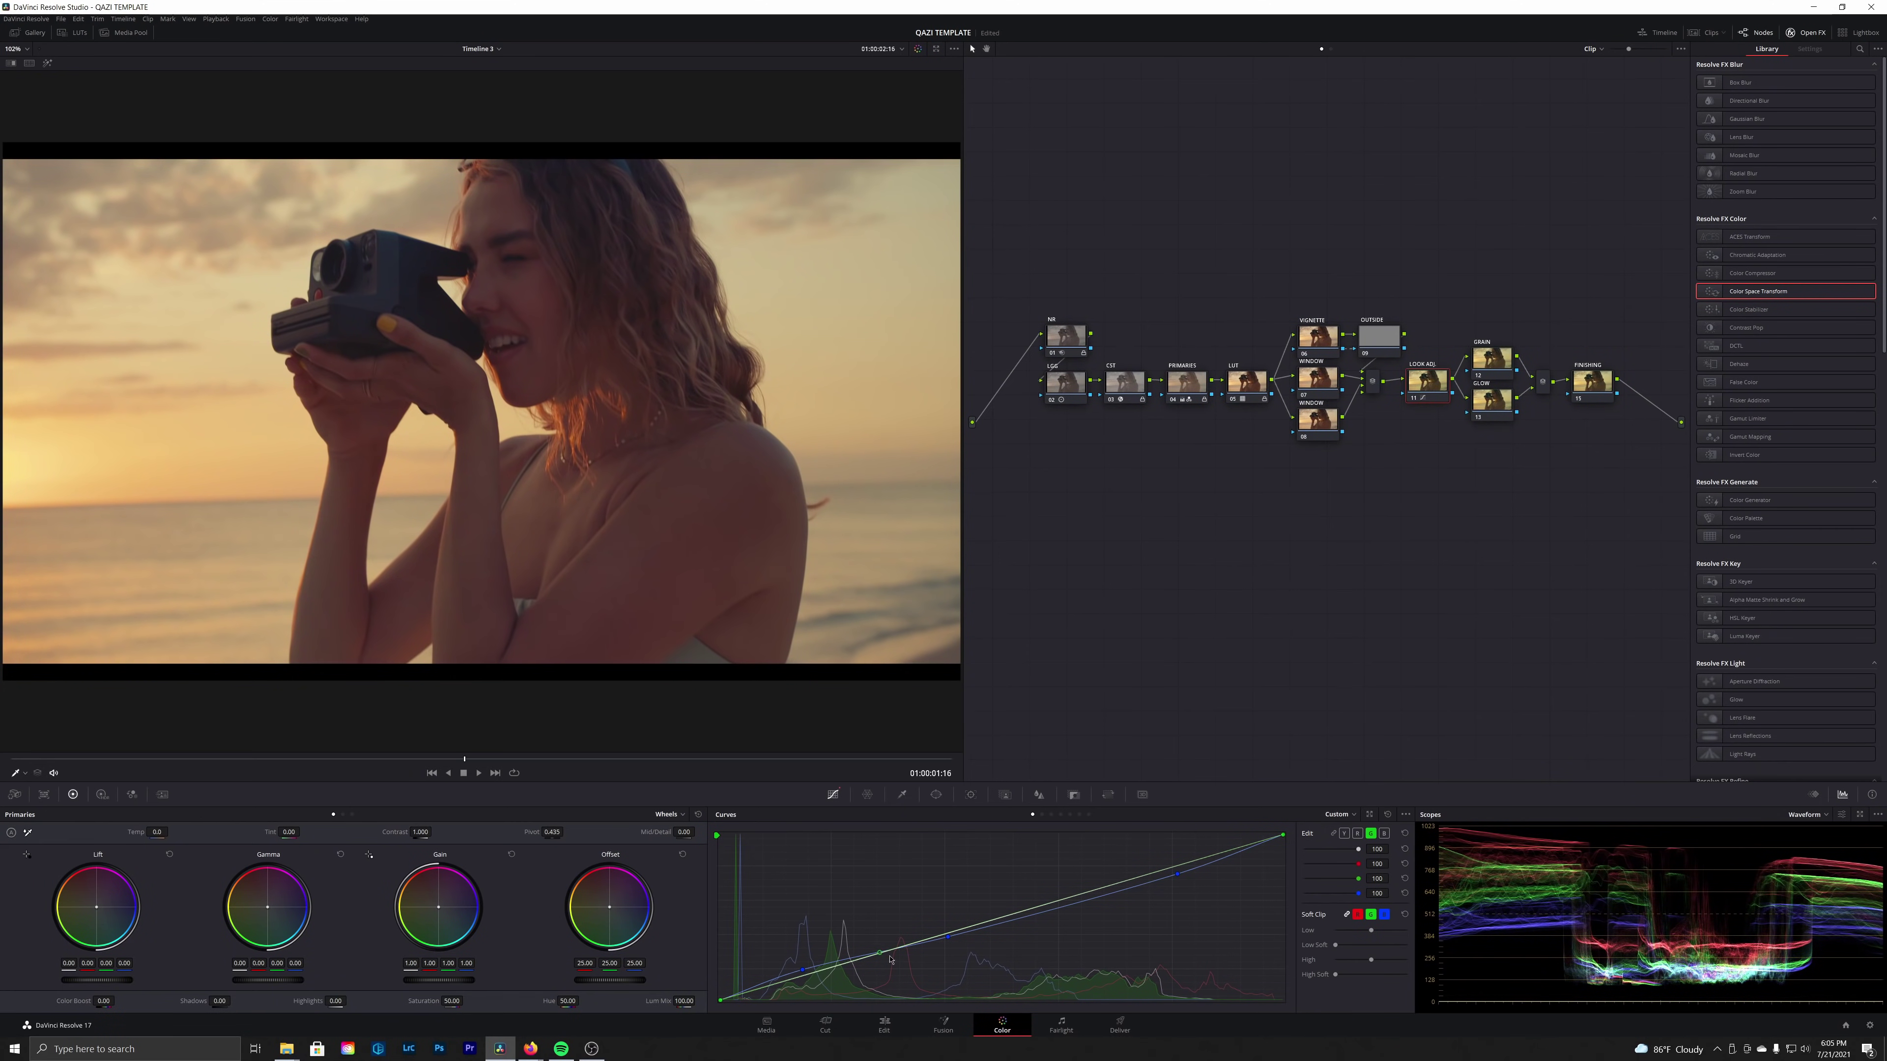
click(793, 974)
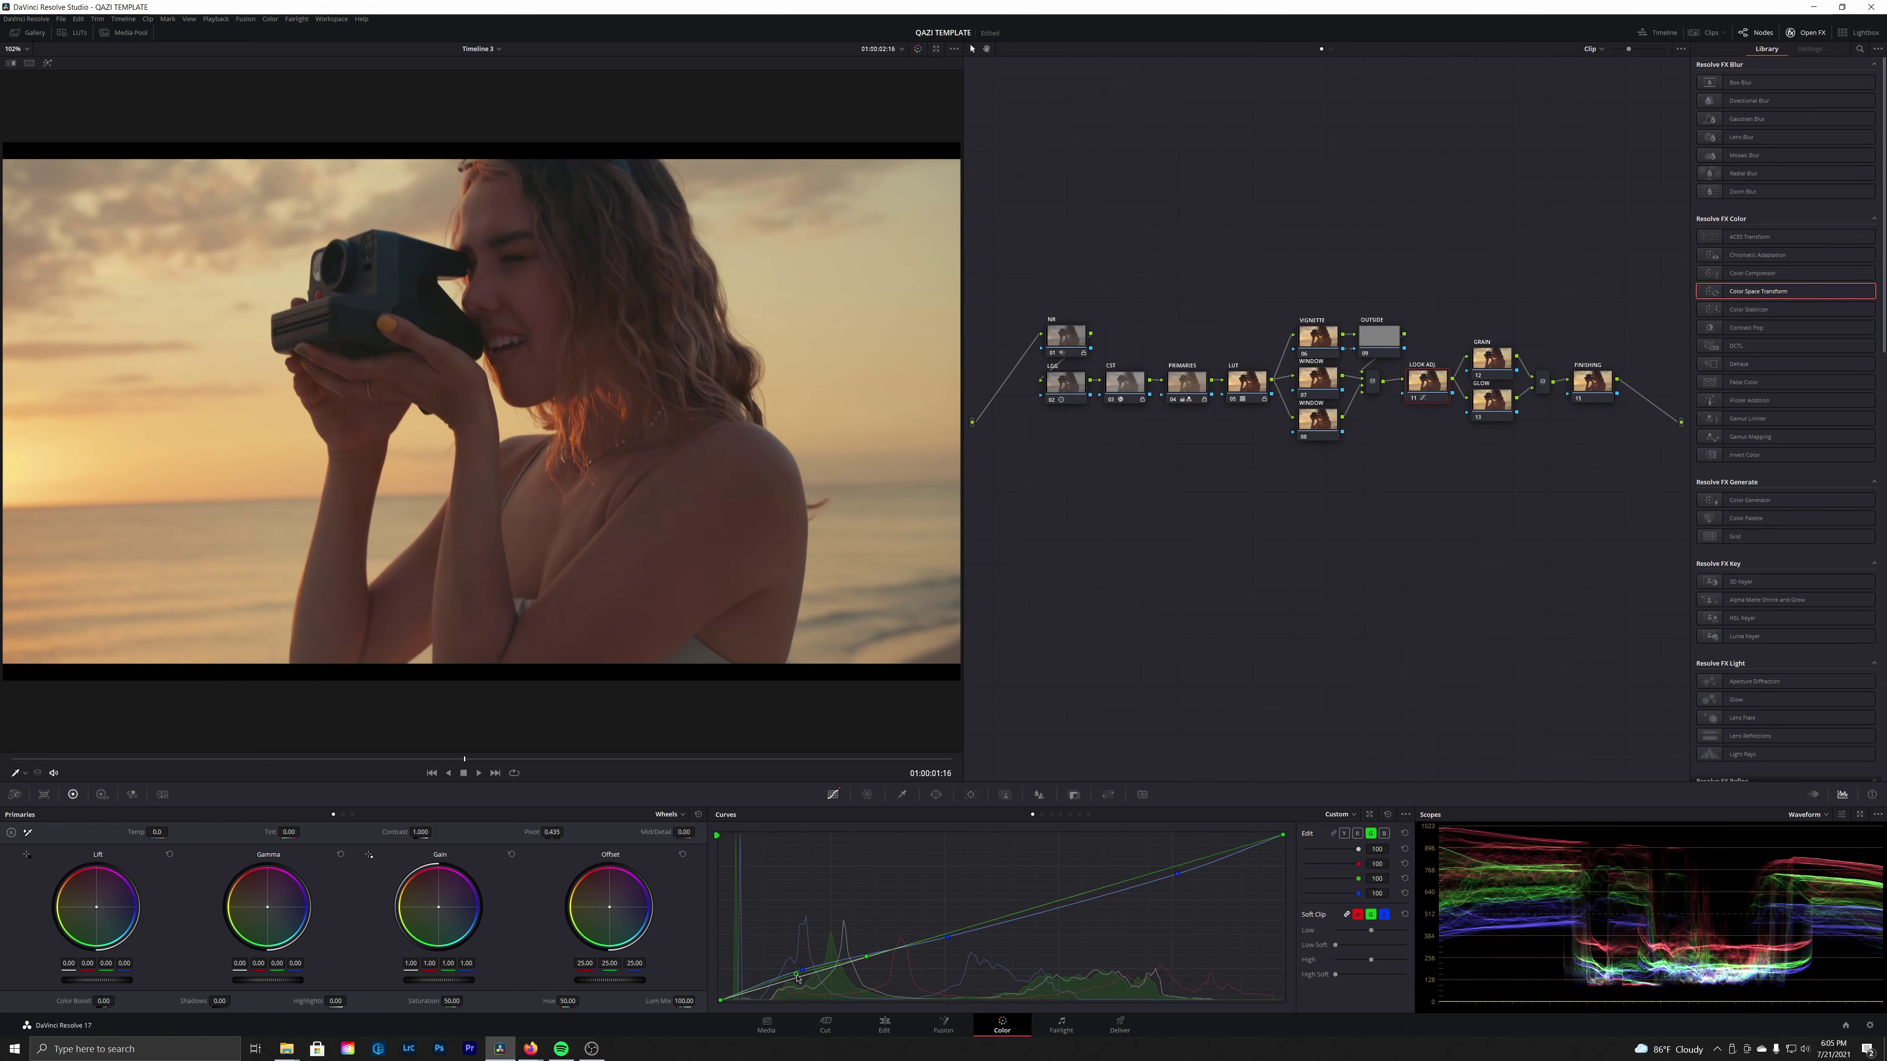
key(ctrl+d)
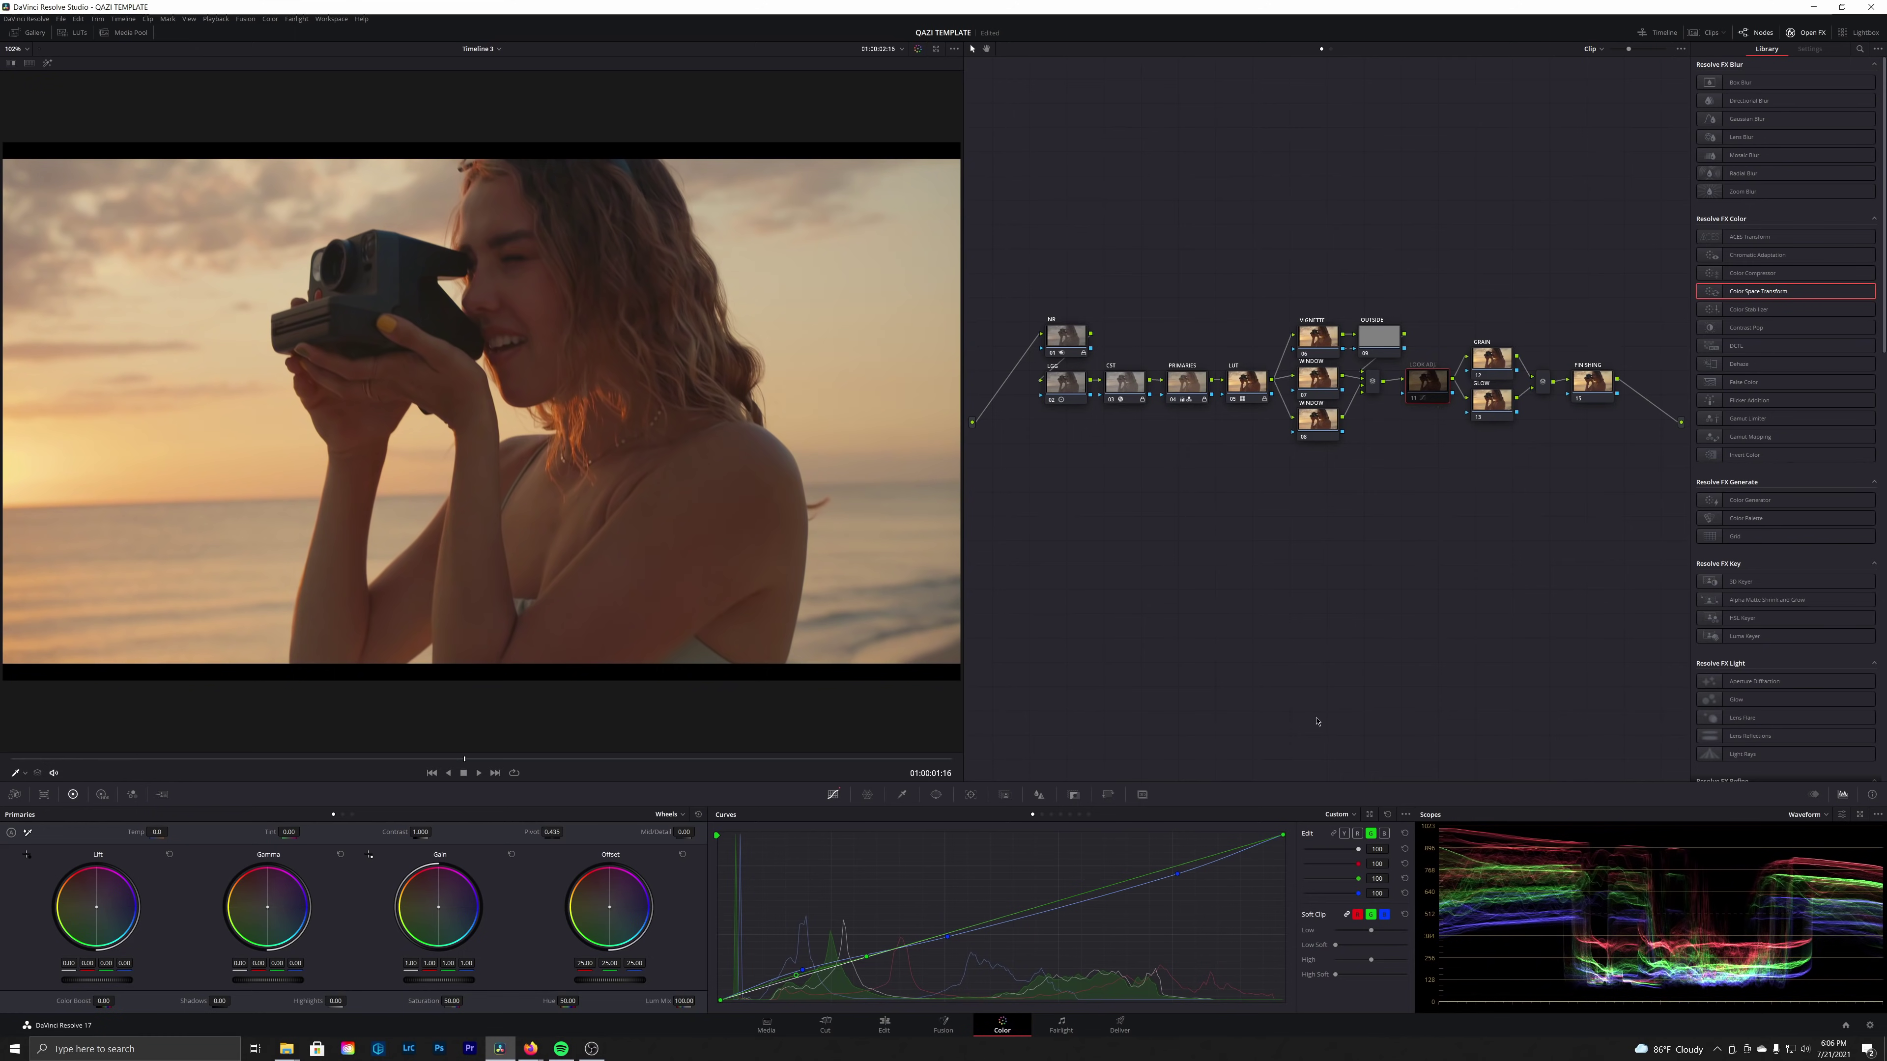
key(ctrl+d)
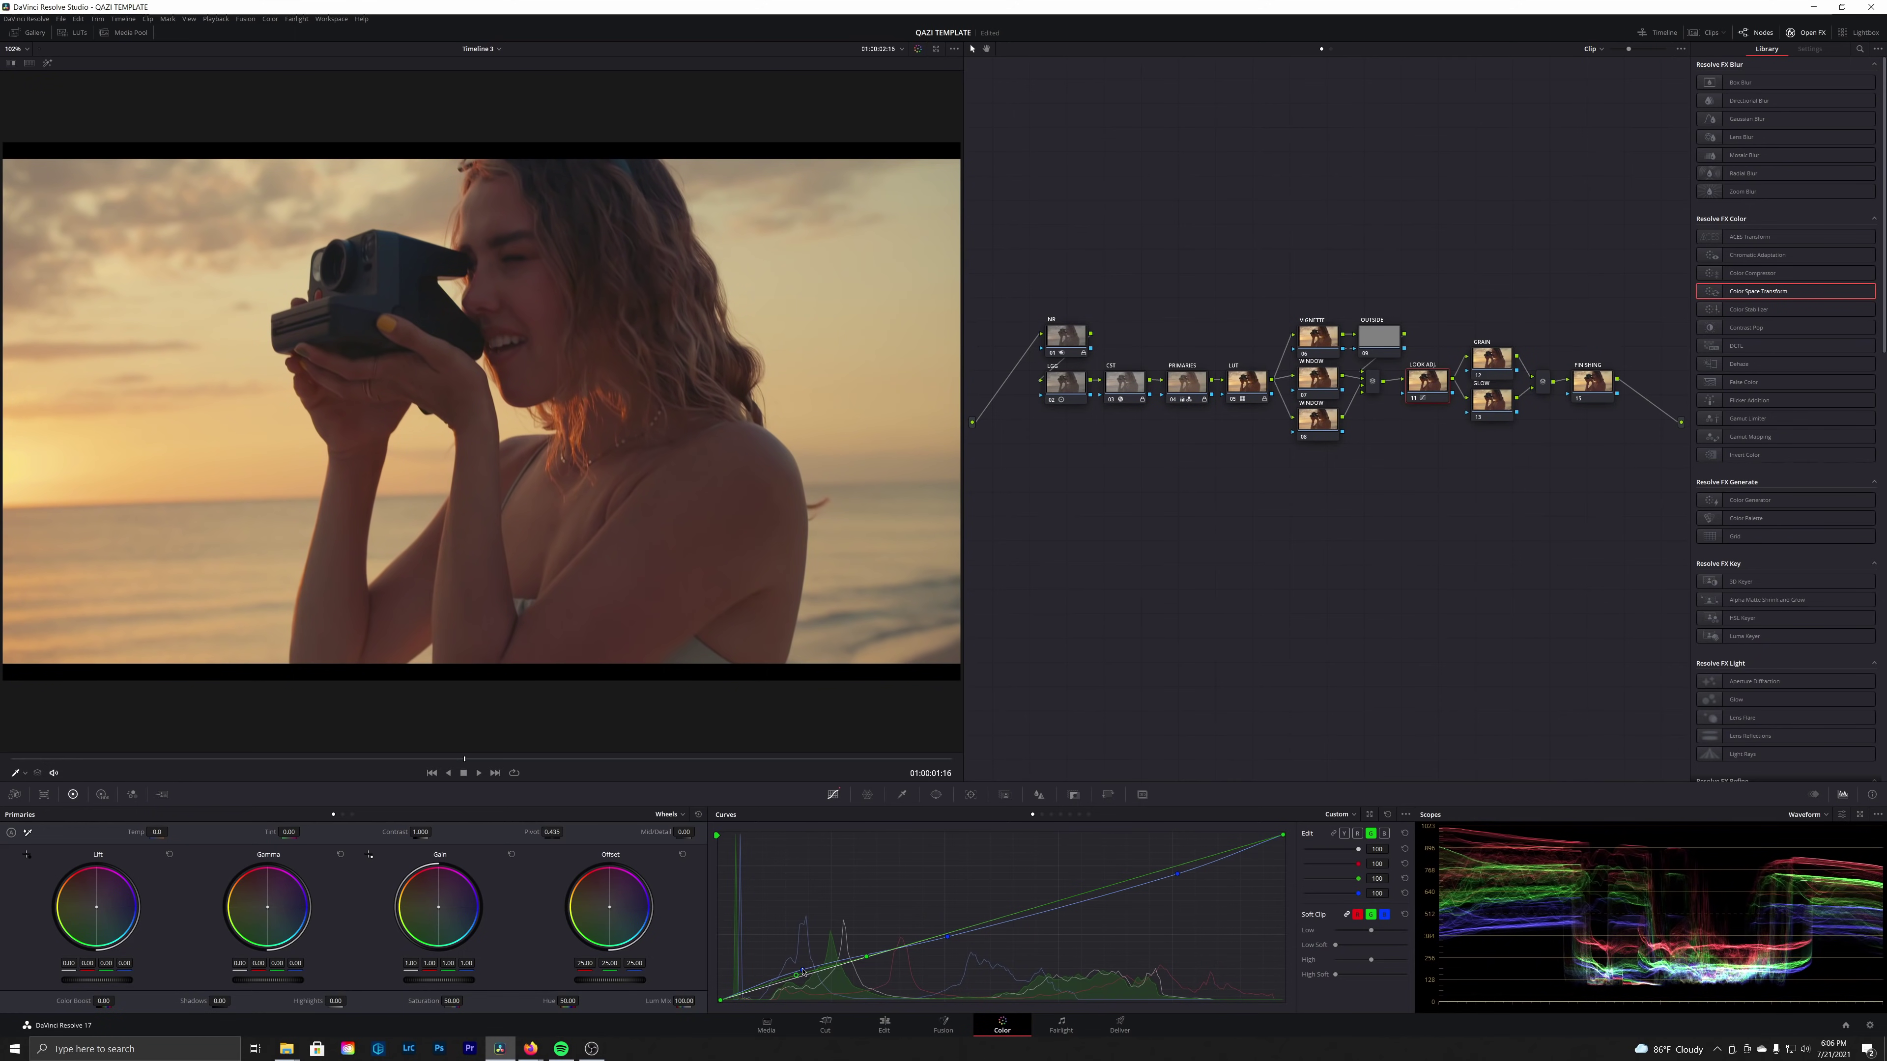
drag(803, 972, 816, 970)
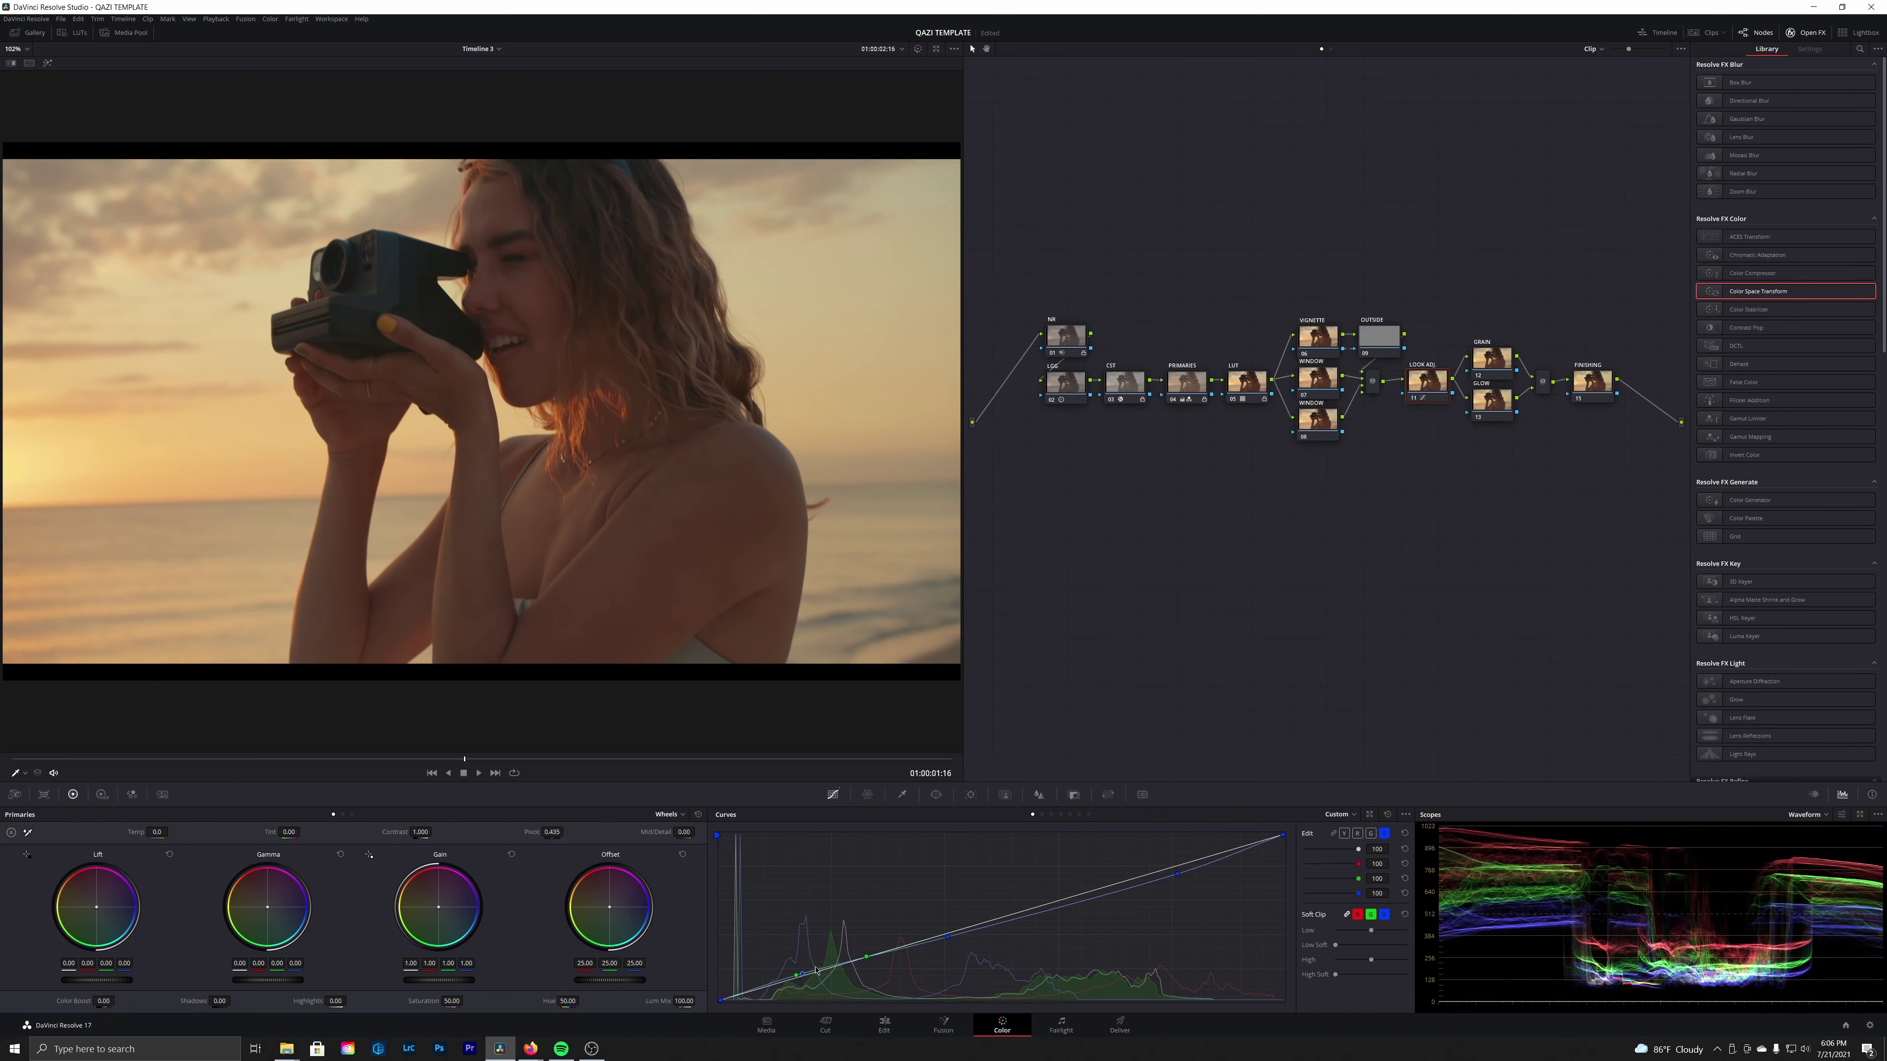
click(1488, 363)
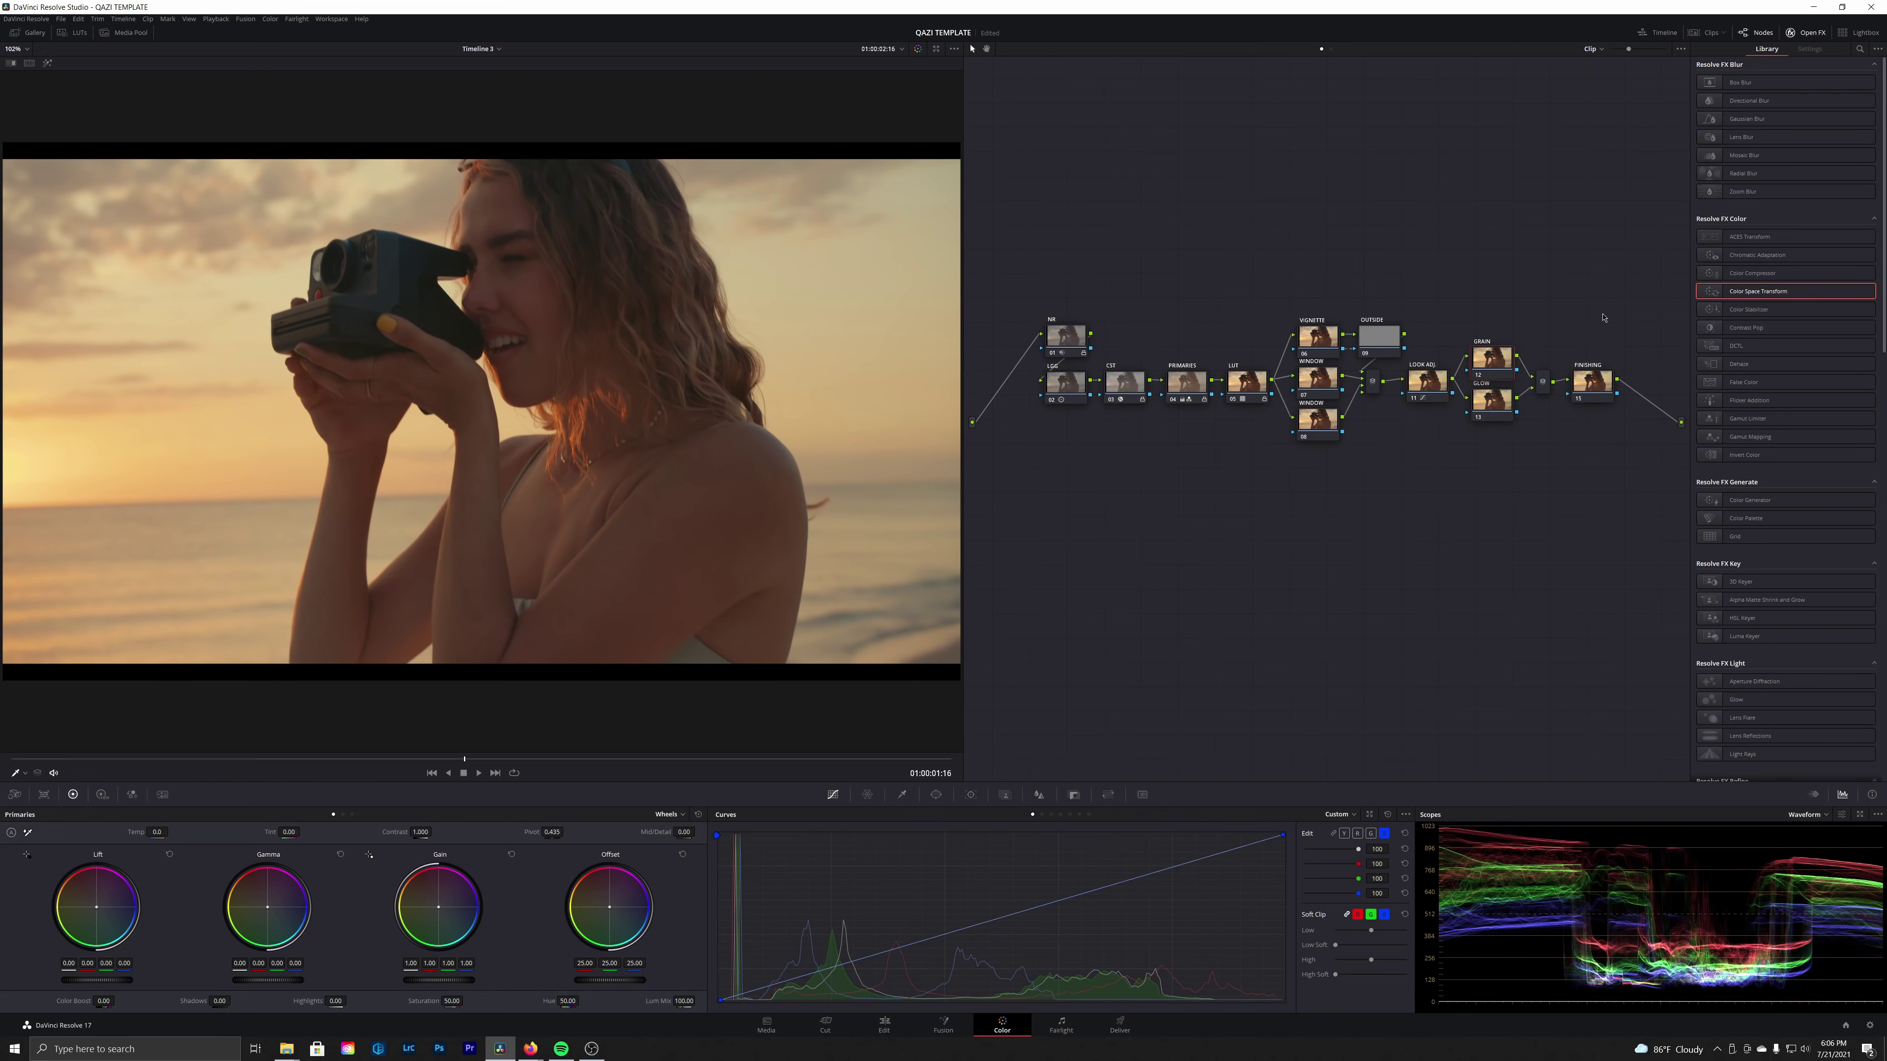
Apply Film Grain to the GRAIN node with the 16mm 500T preset and strength about 0.43
scroll(1804, 371, down, 6)
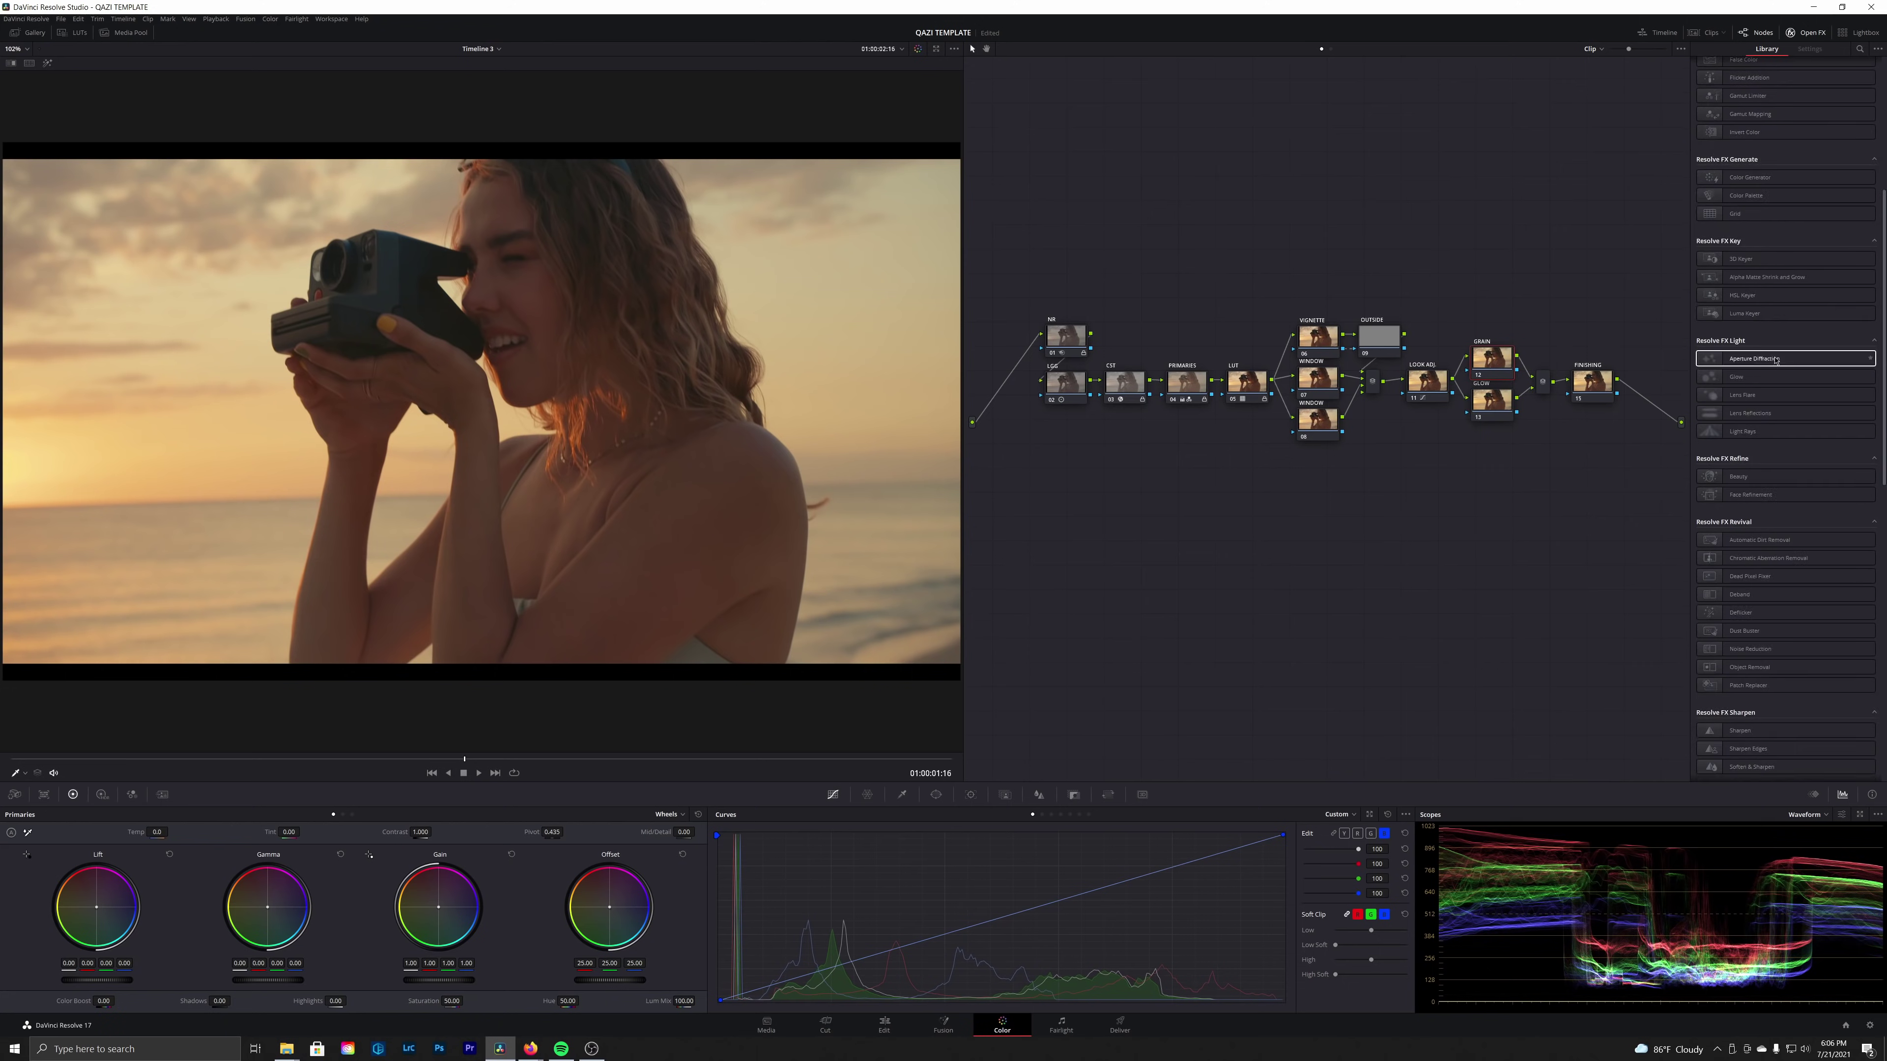
scroll(1808, 520, down, 7)
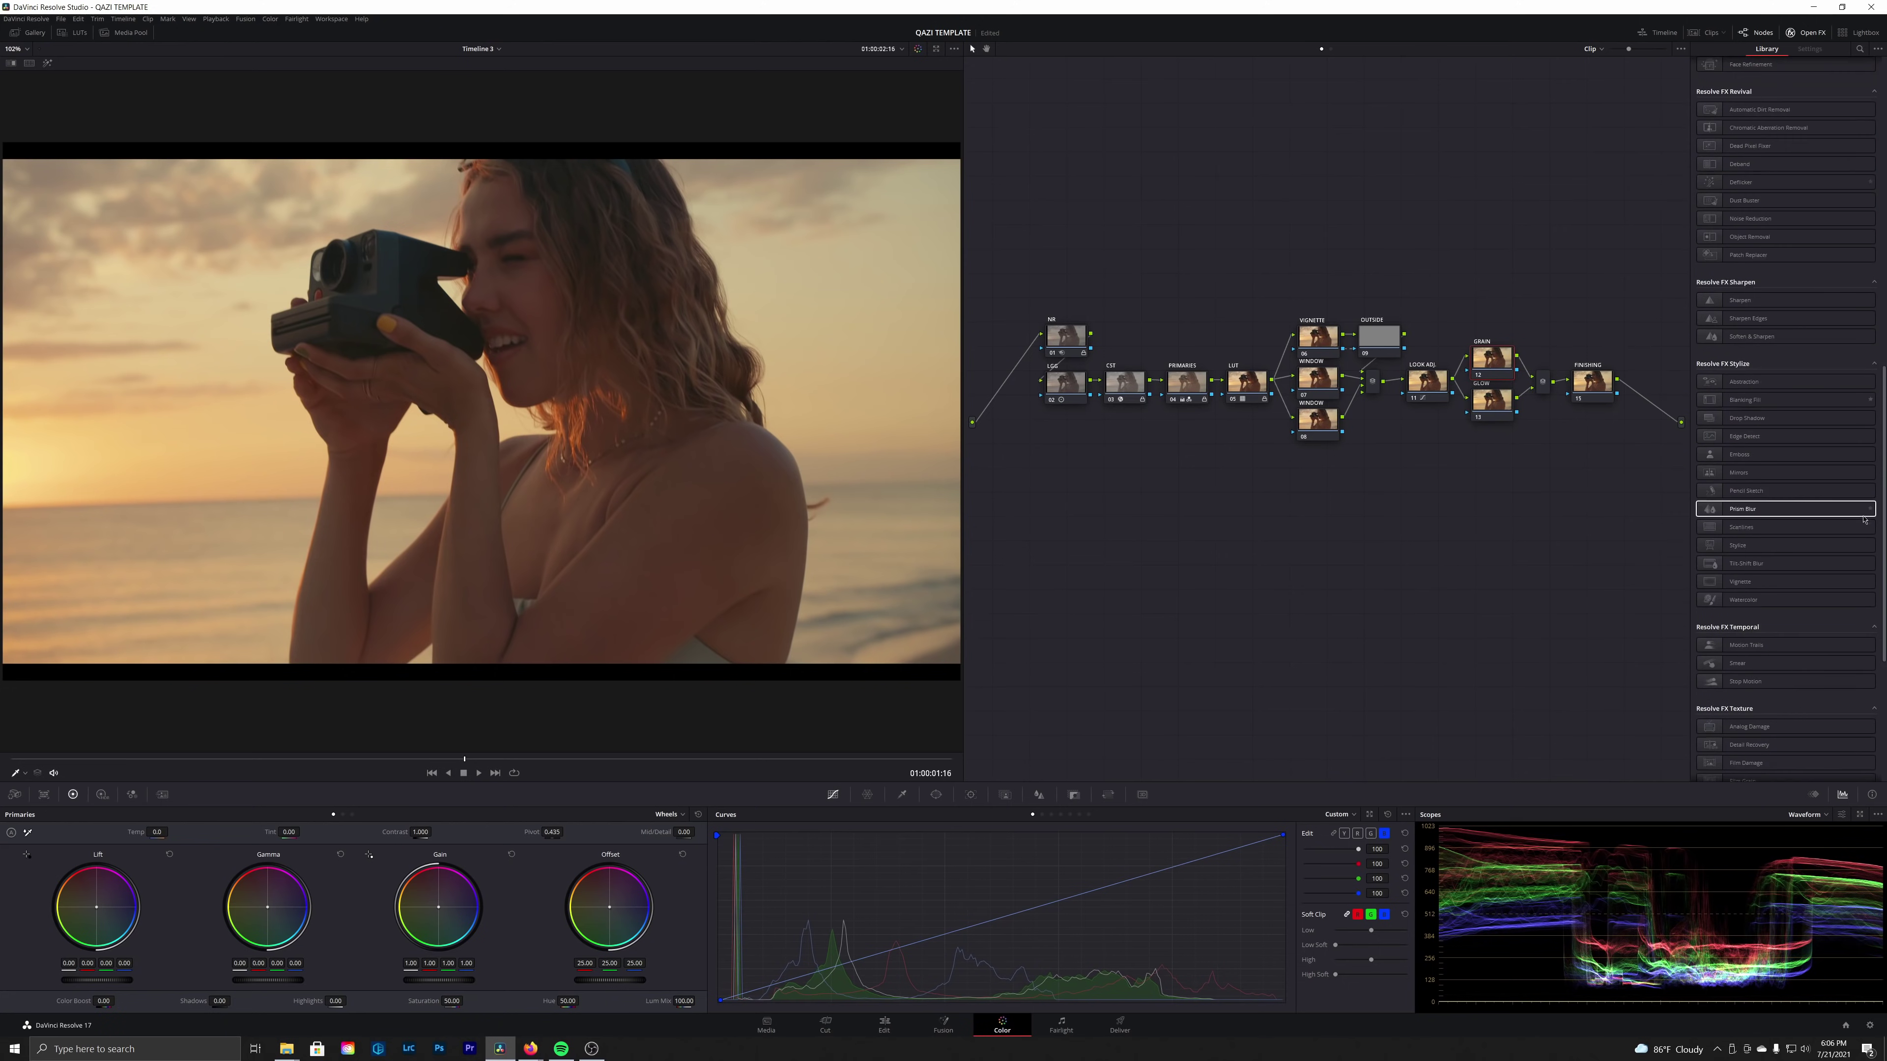
click(1789, 571)
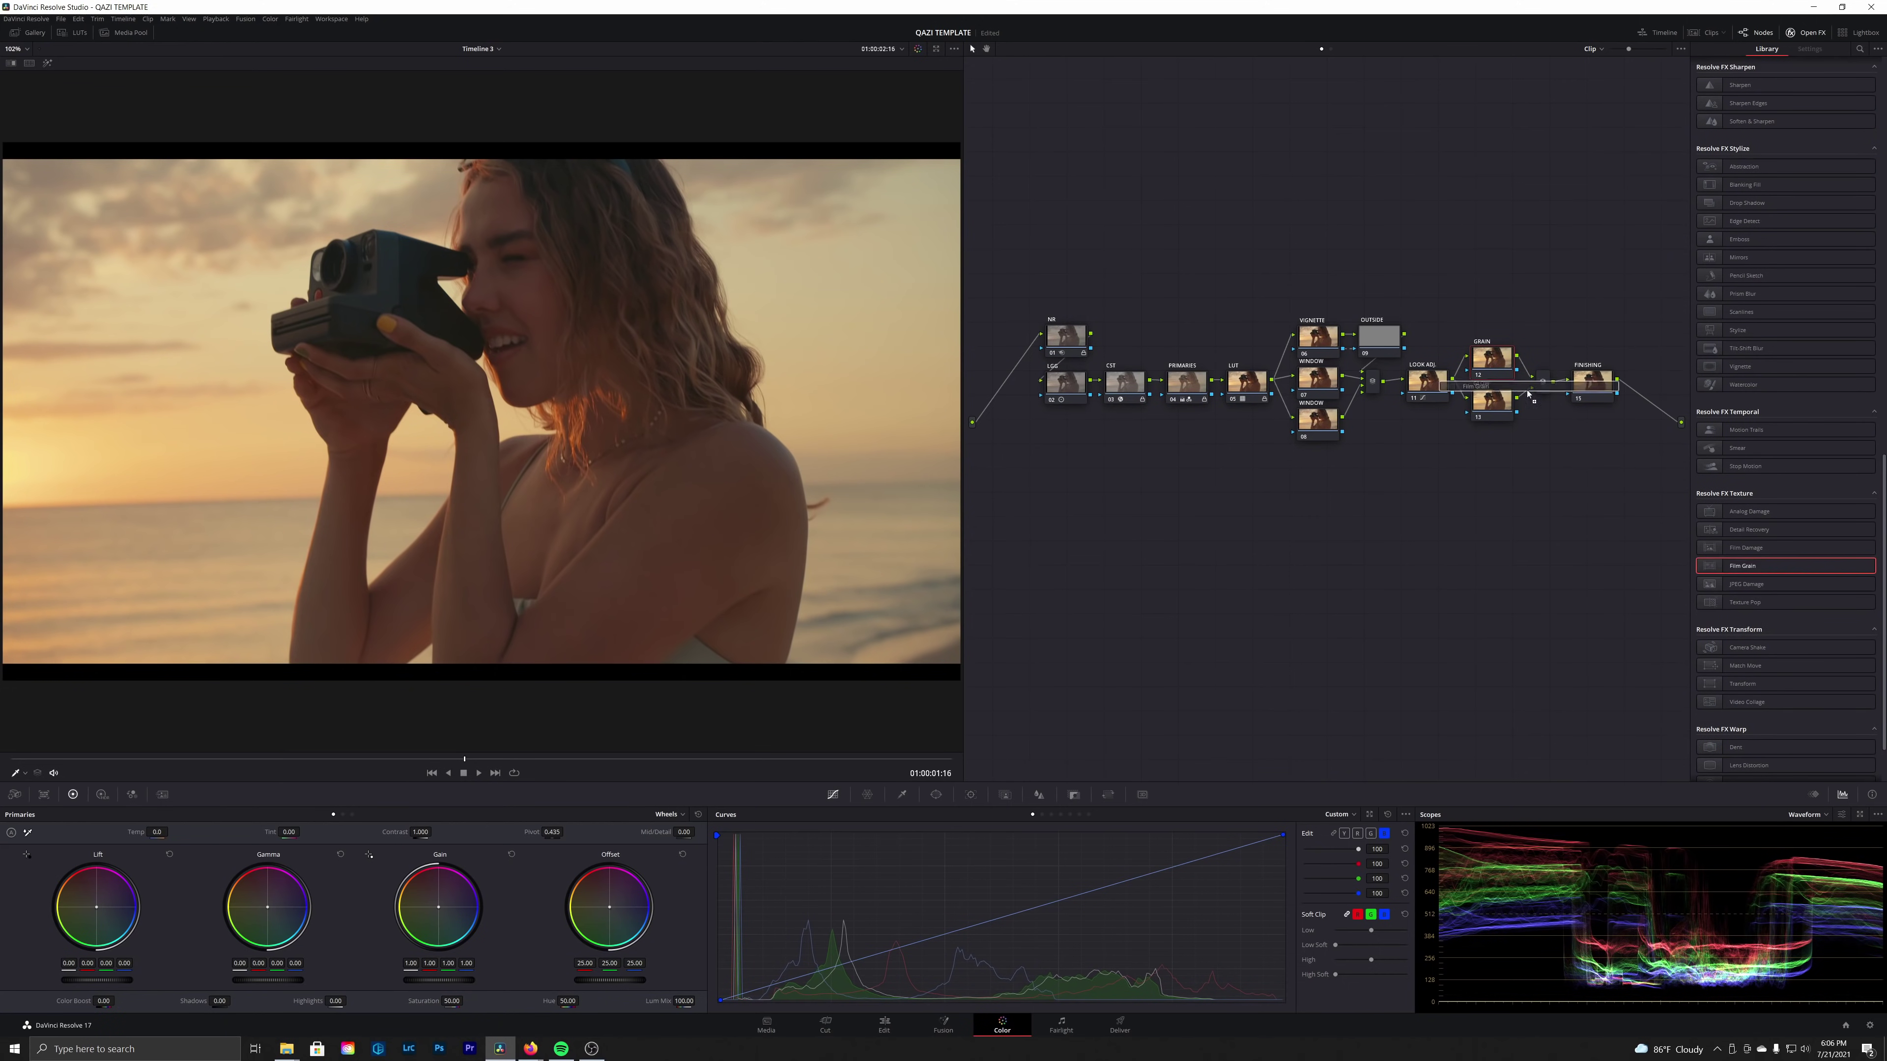
drag(1528, 392, 1494, 360)
click(1788, 79)
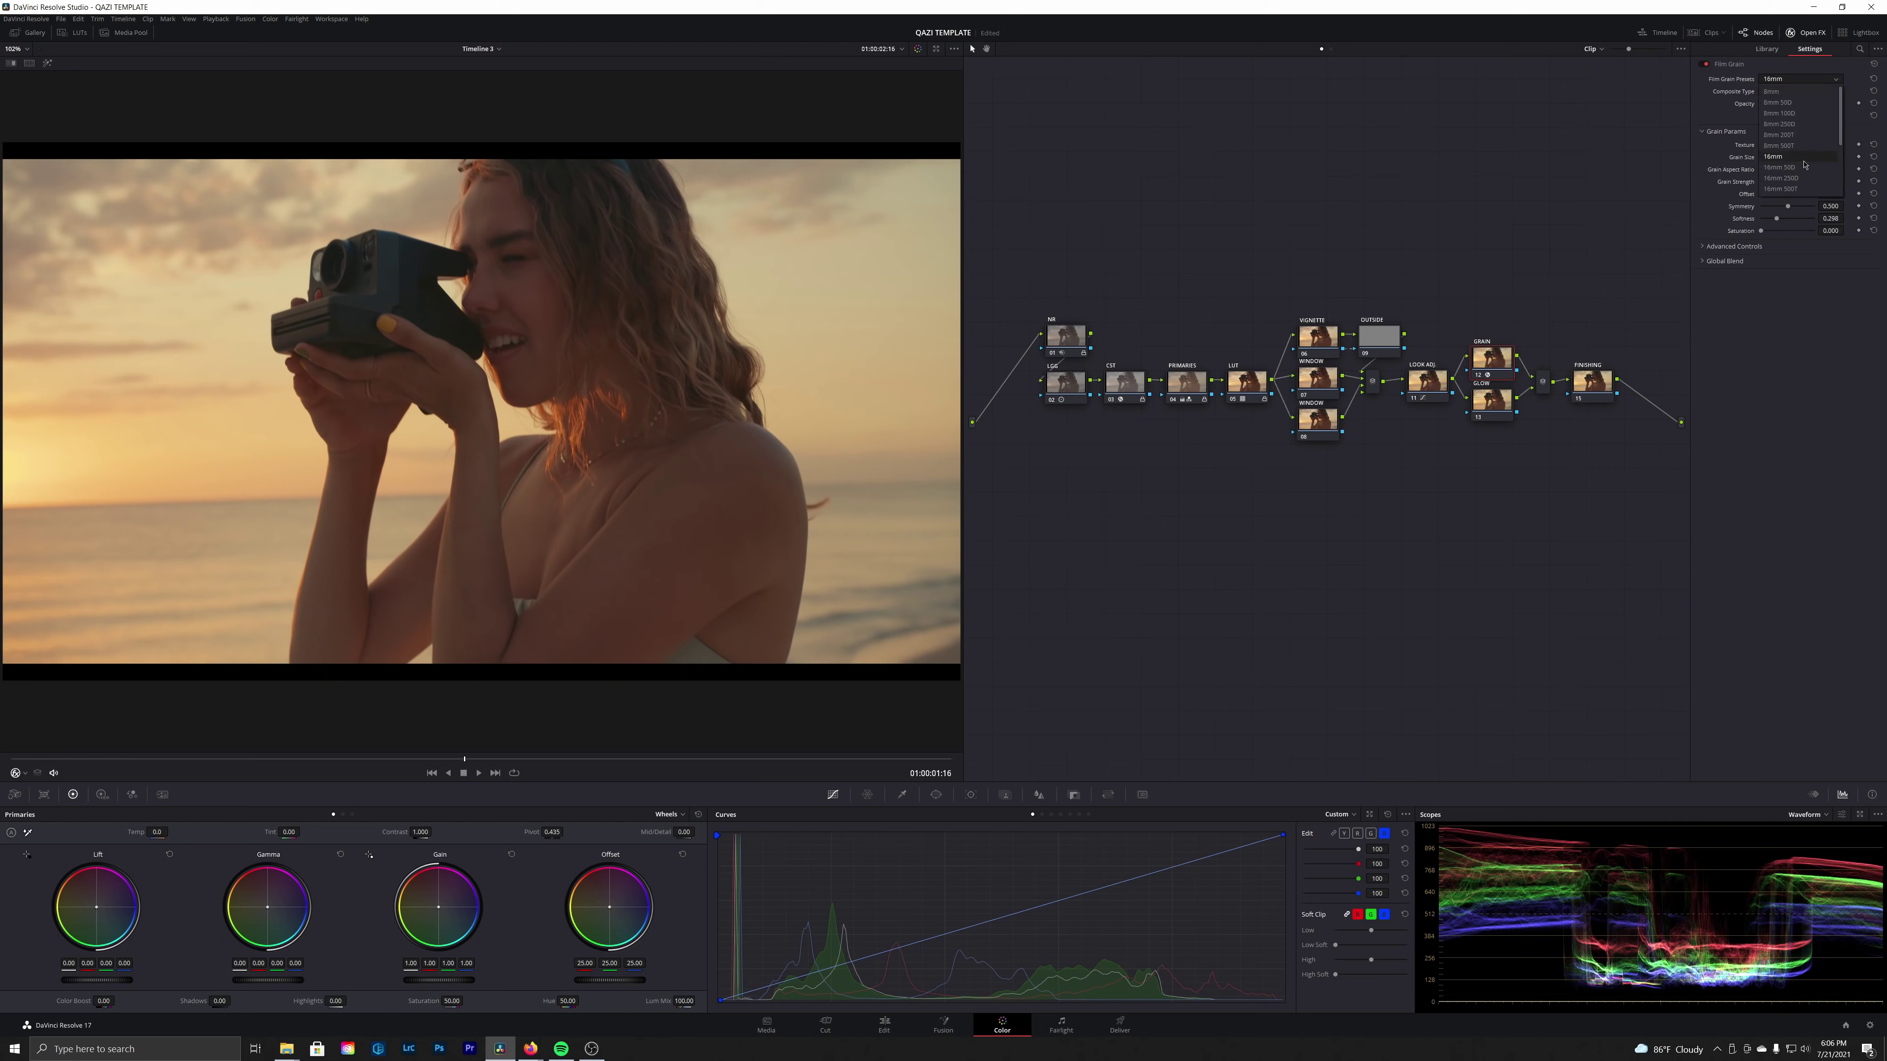
click(1801, 188)
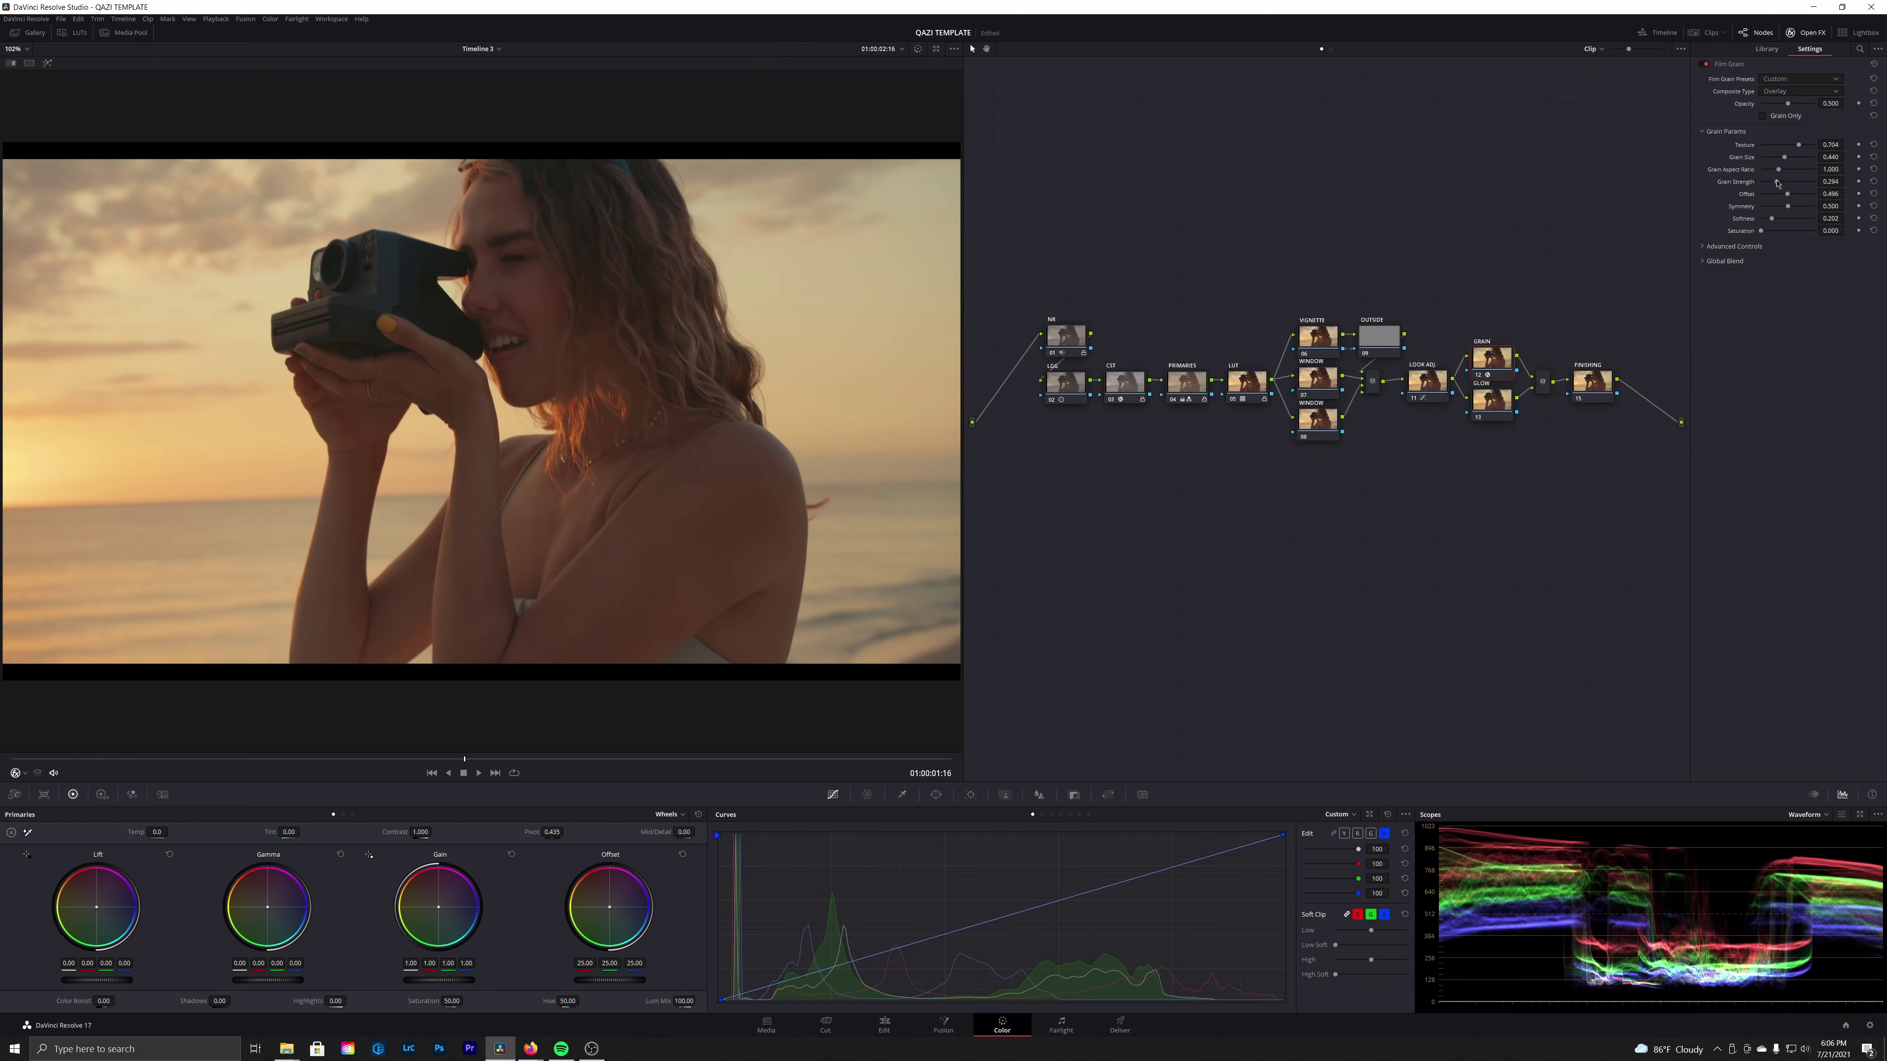
drag(1777, 183, 1785, 182)
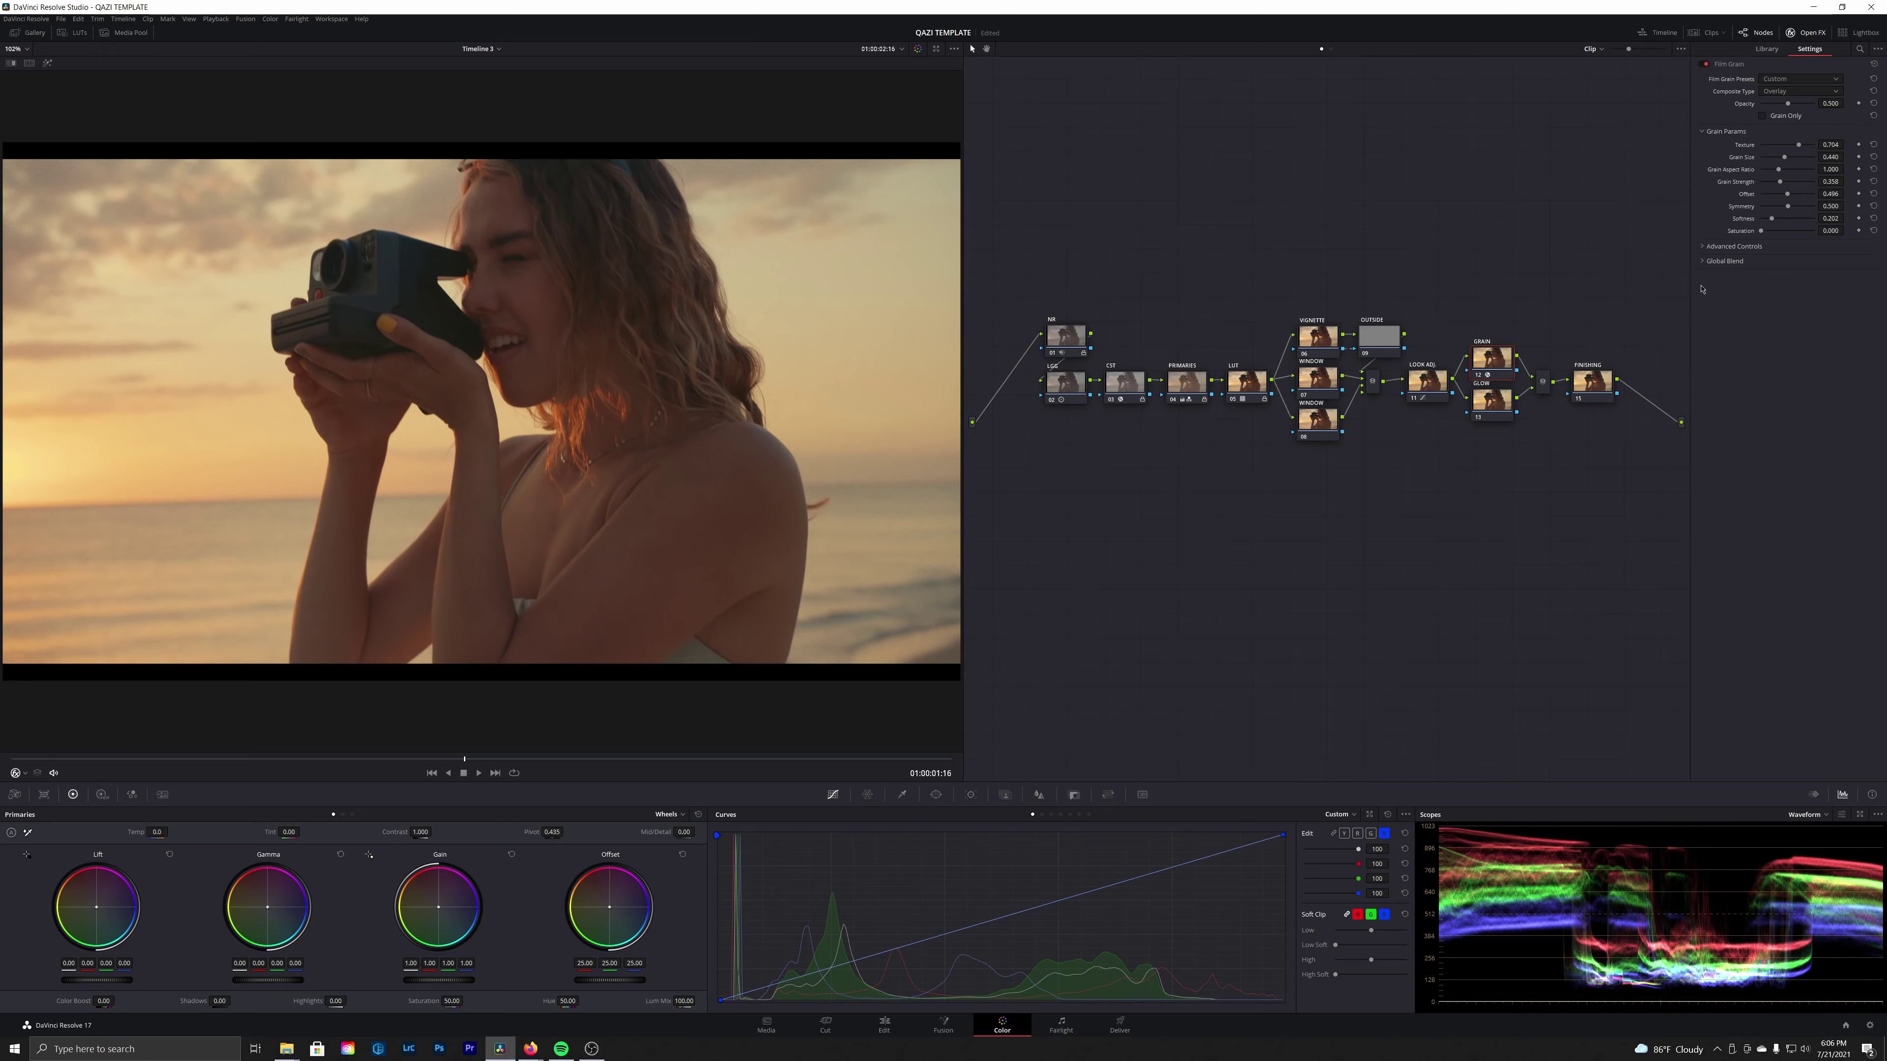
click(1493, 410)
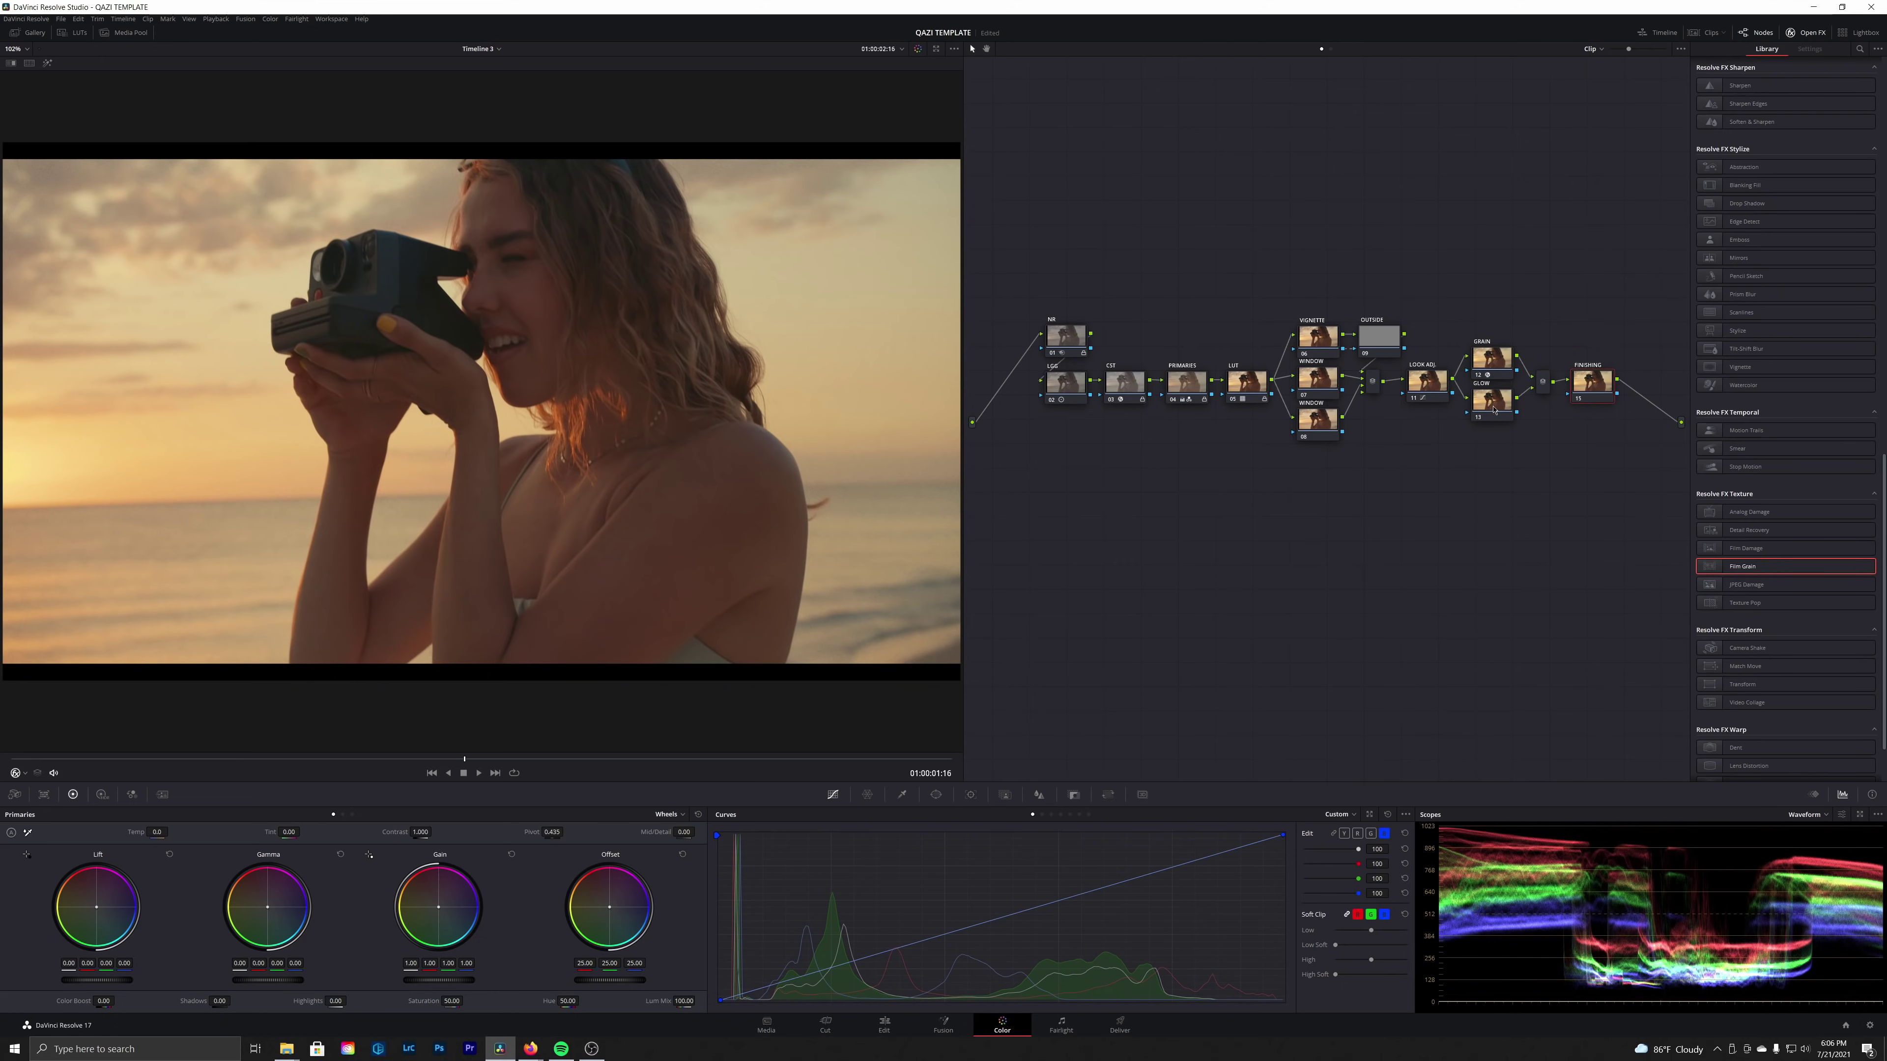
Add a parallel node below GLOW and label it SHARPEN
click(1507, 373)
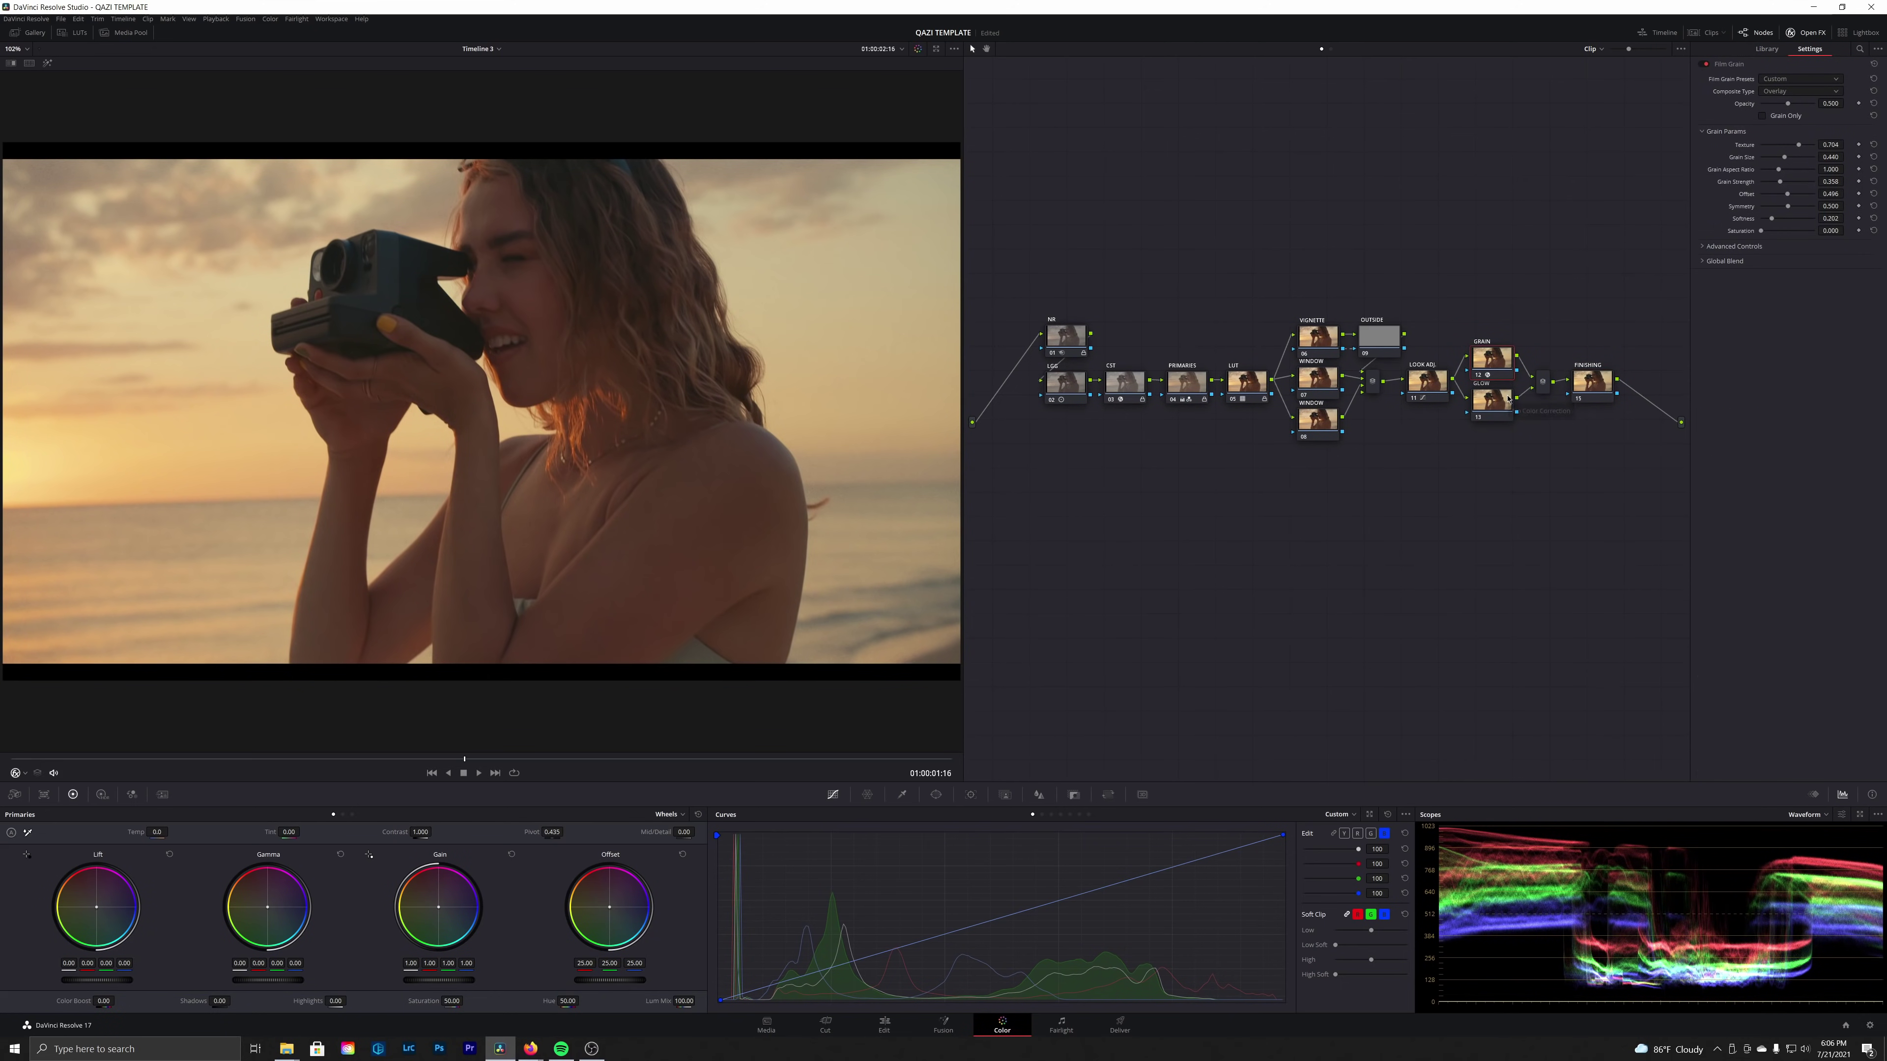
key(alt+p)
double_click(1495, 424)
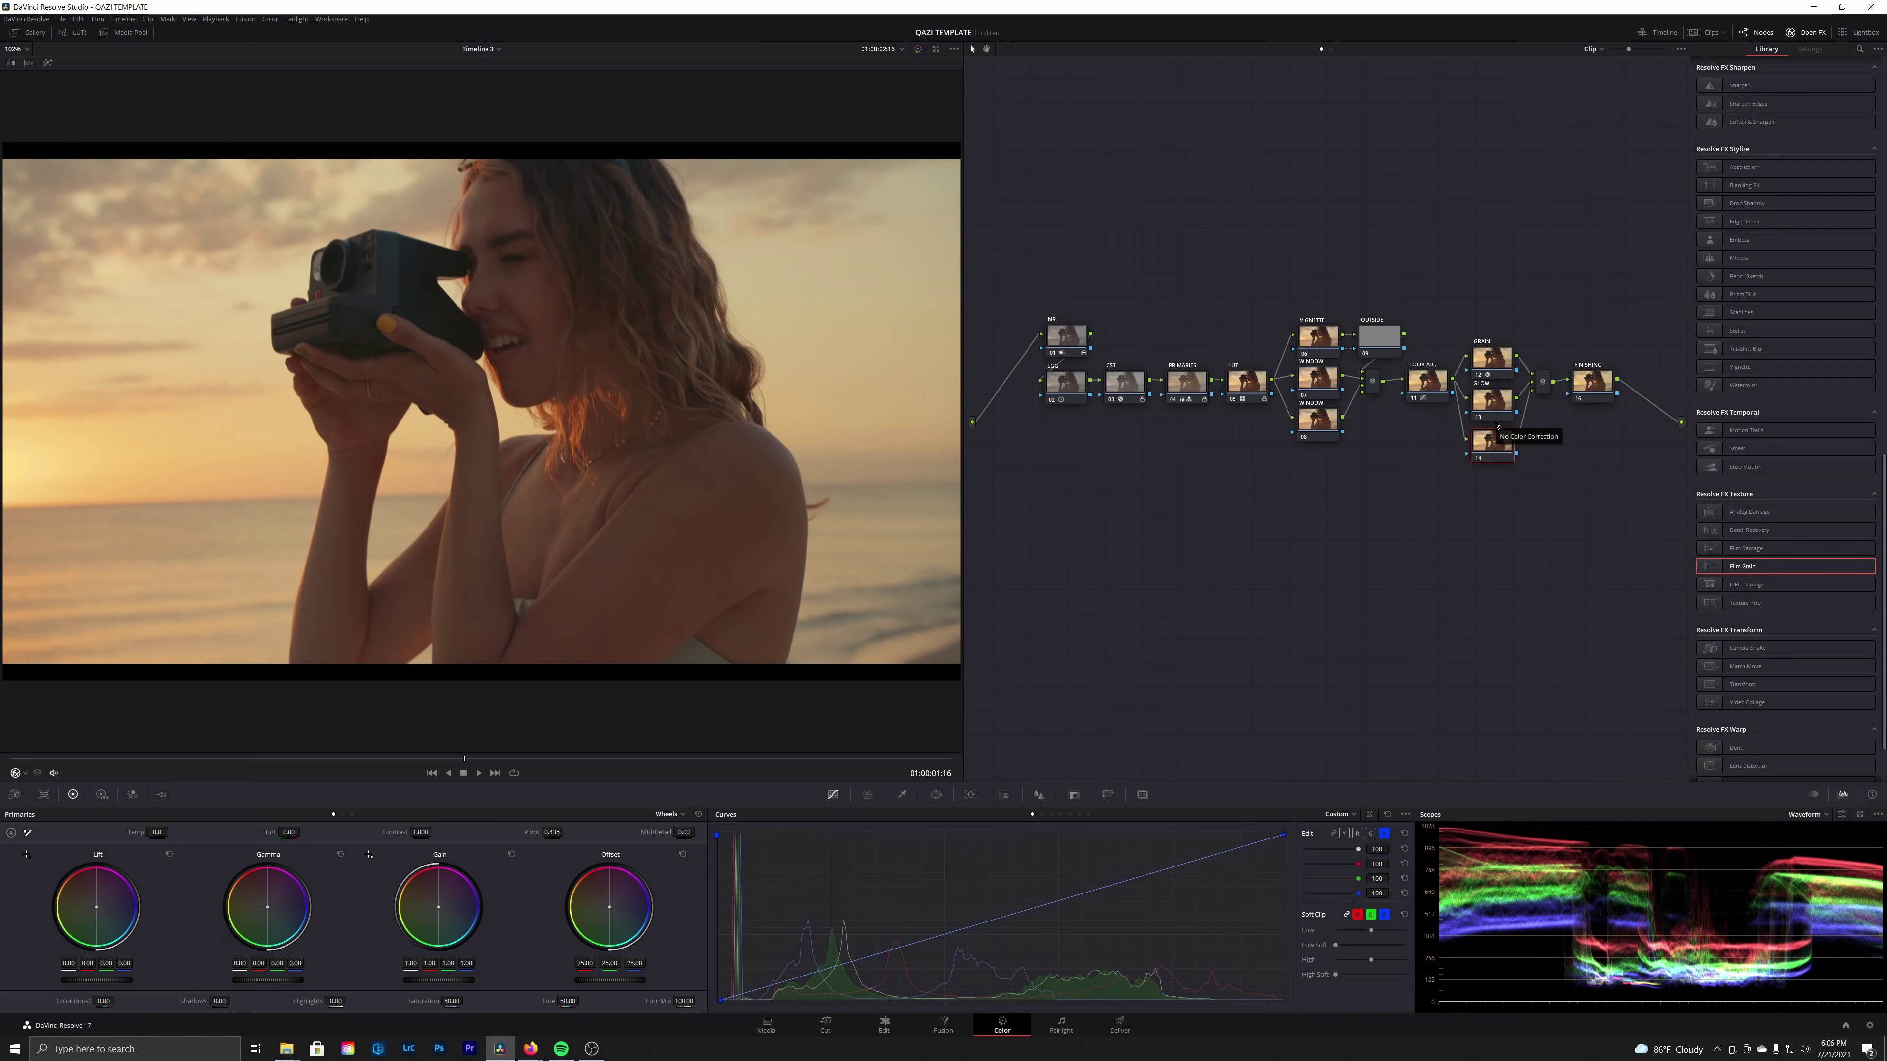
text(SHARPEN)
Reduce the GRAIN node's Film Grain softness to 0.175
click(1485, 350)
click(1494, 400)
click(1492, 358)
click(1438, 381)
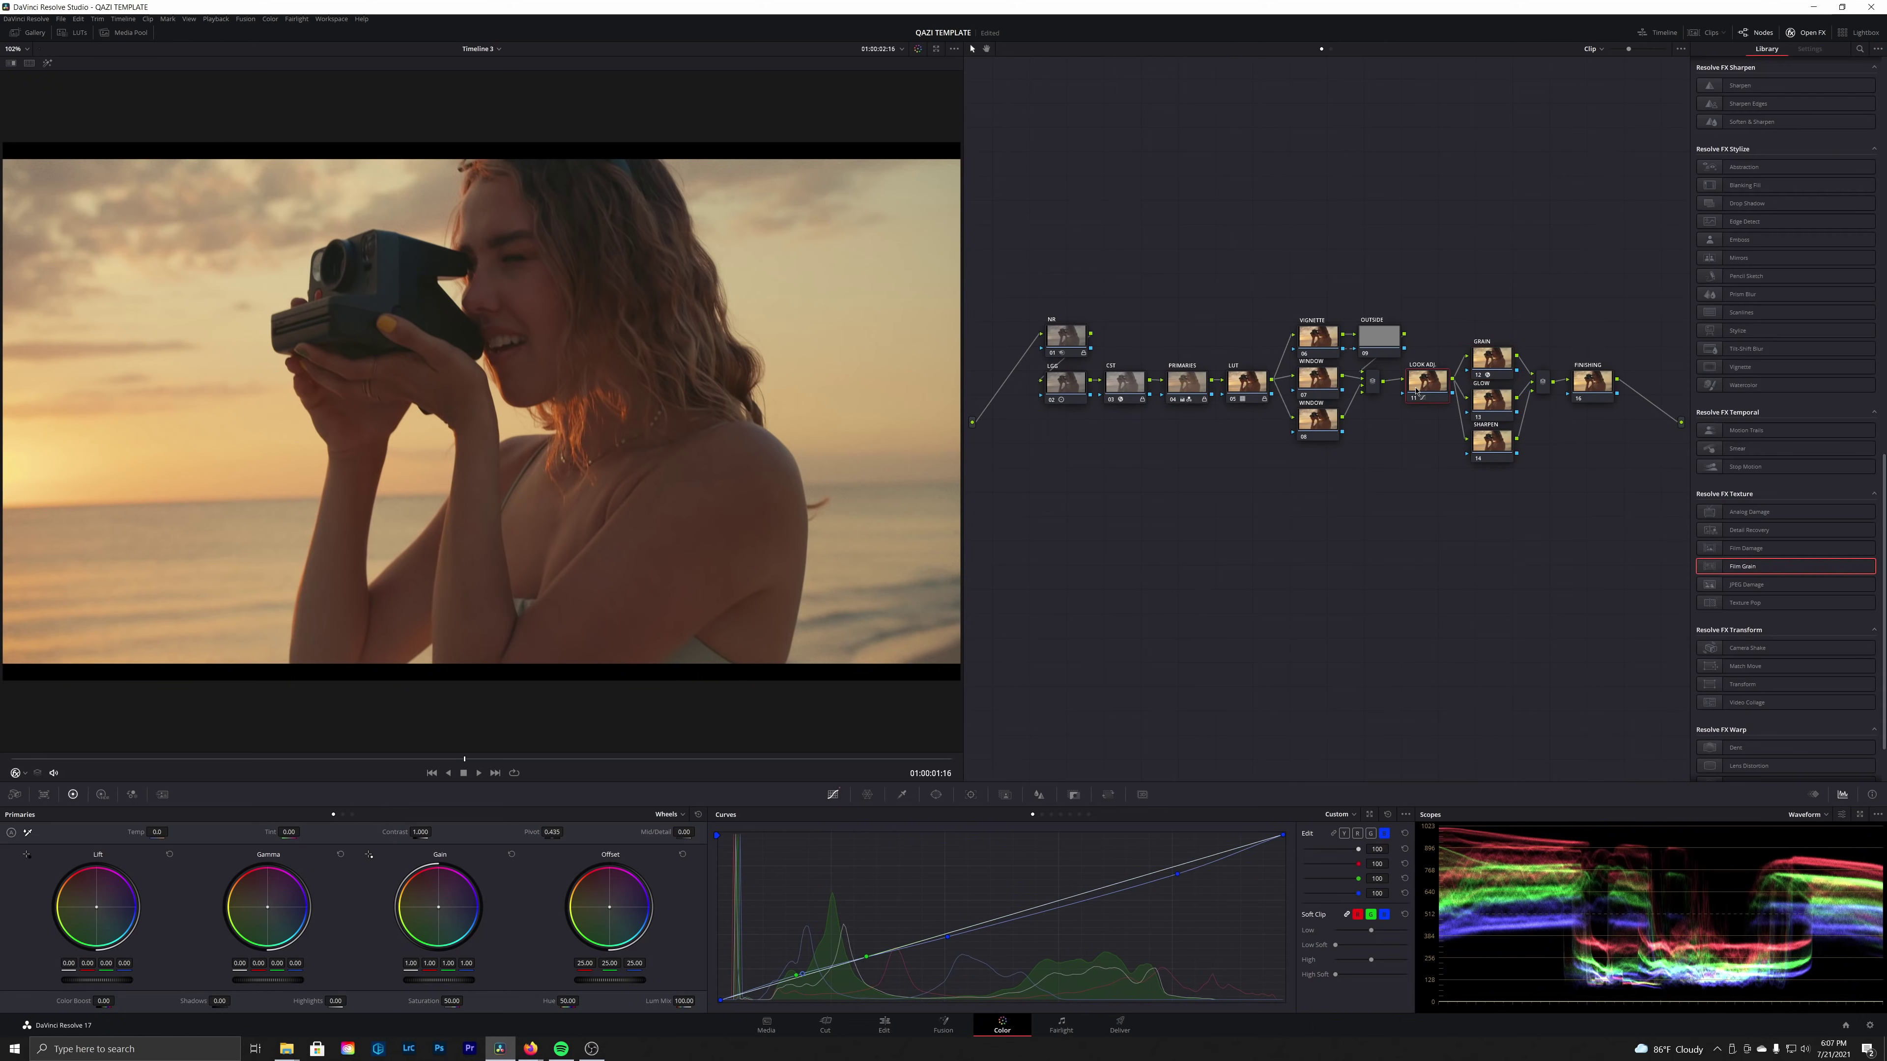
click(1508, 361)
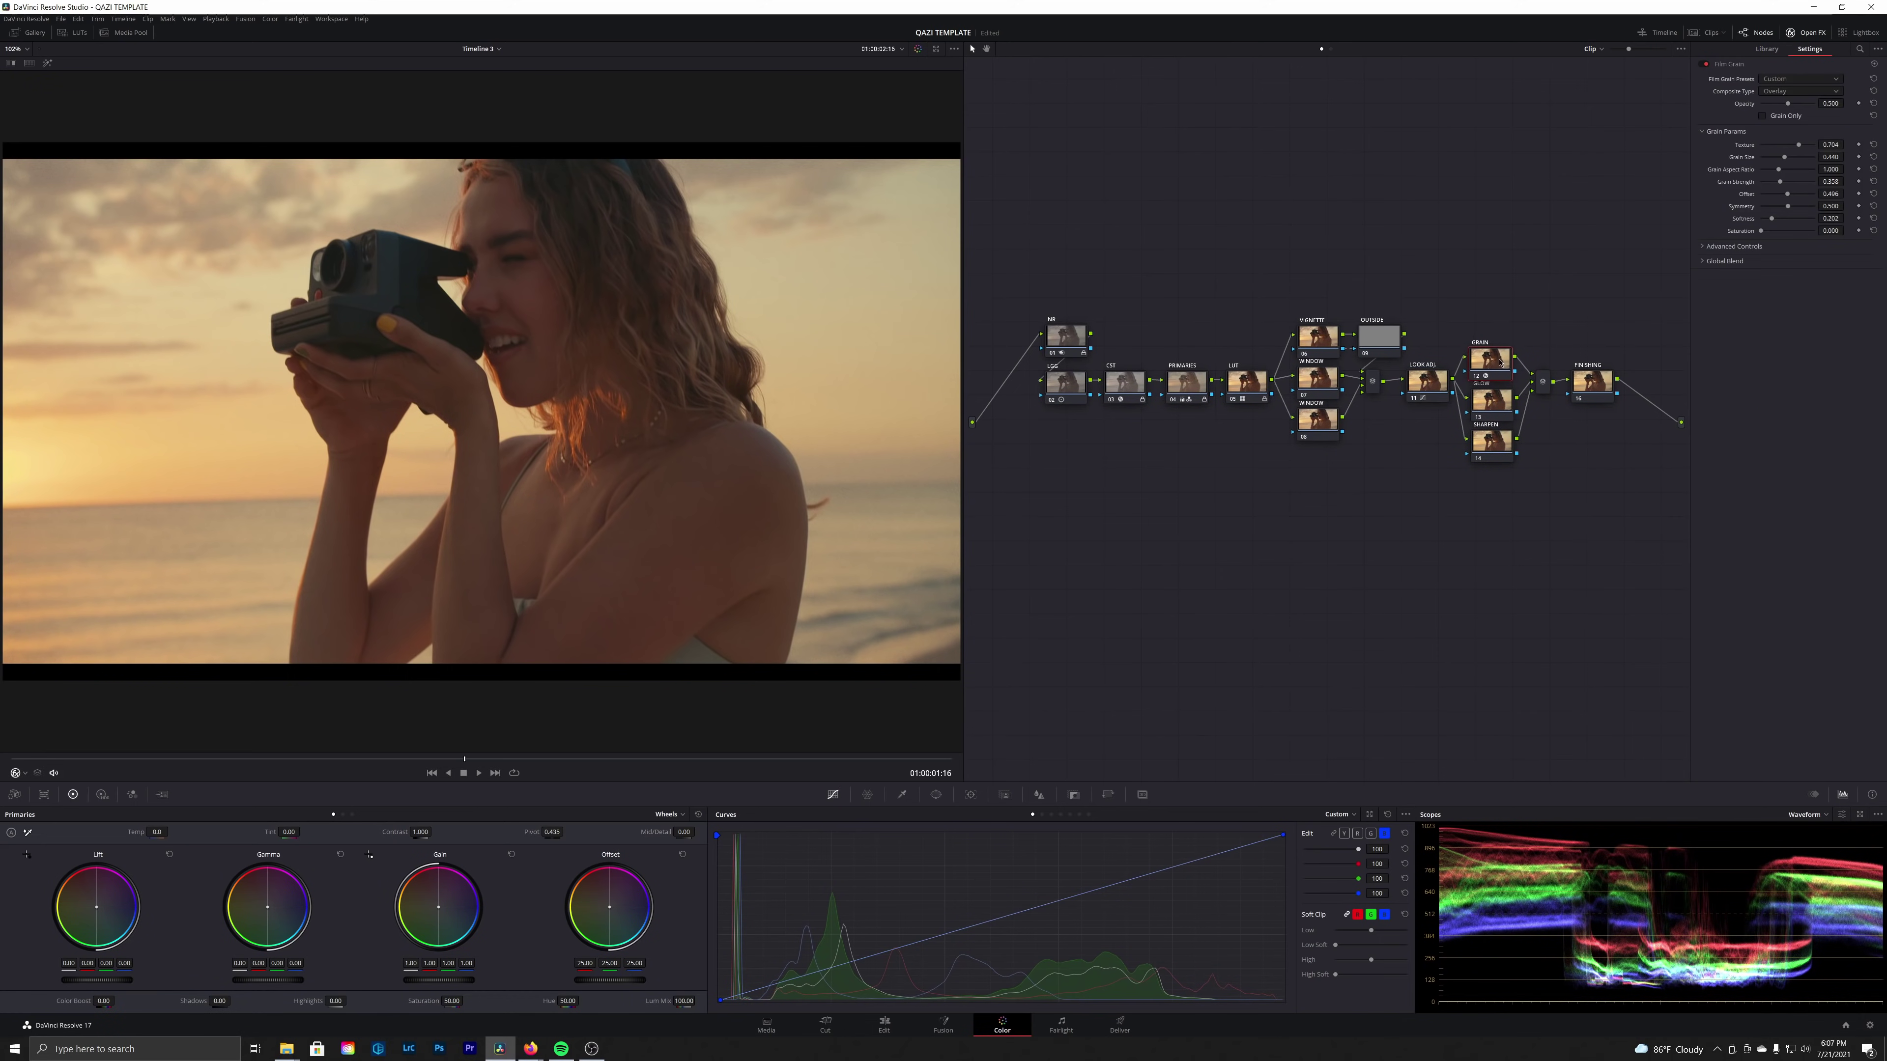
click(1573, 379)
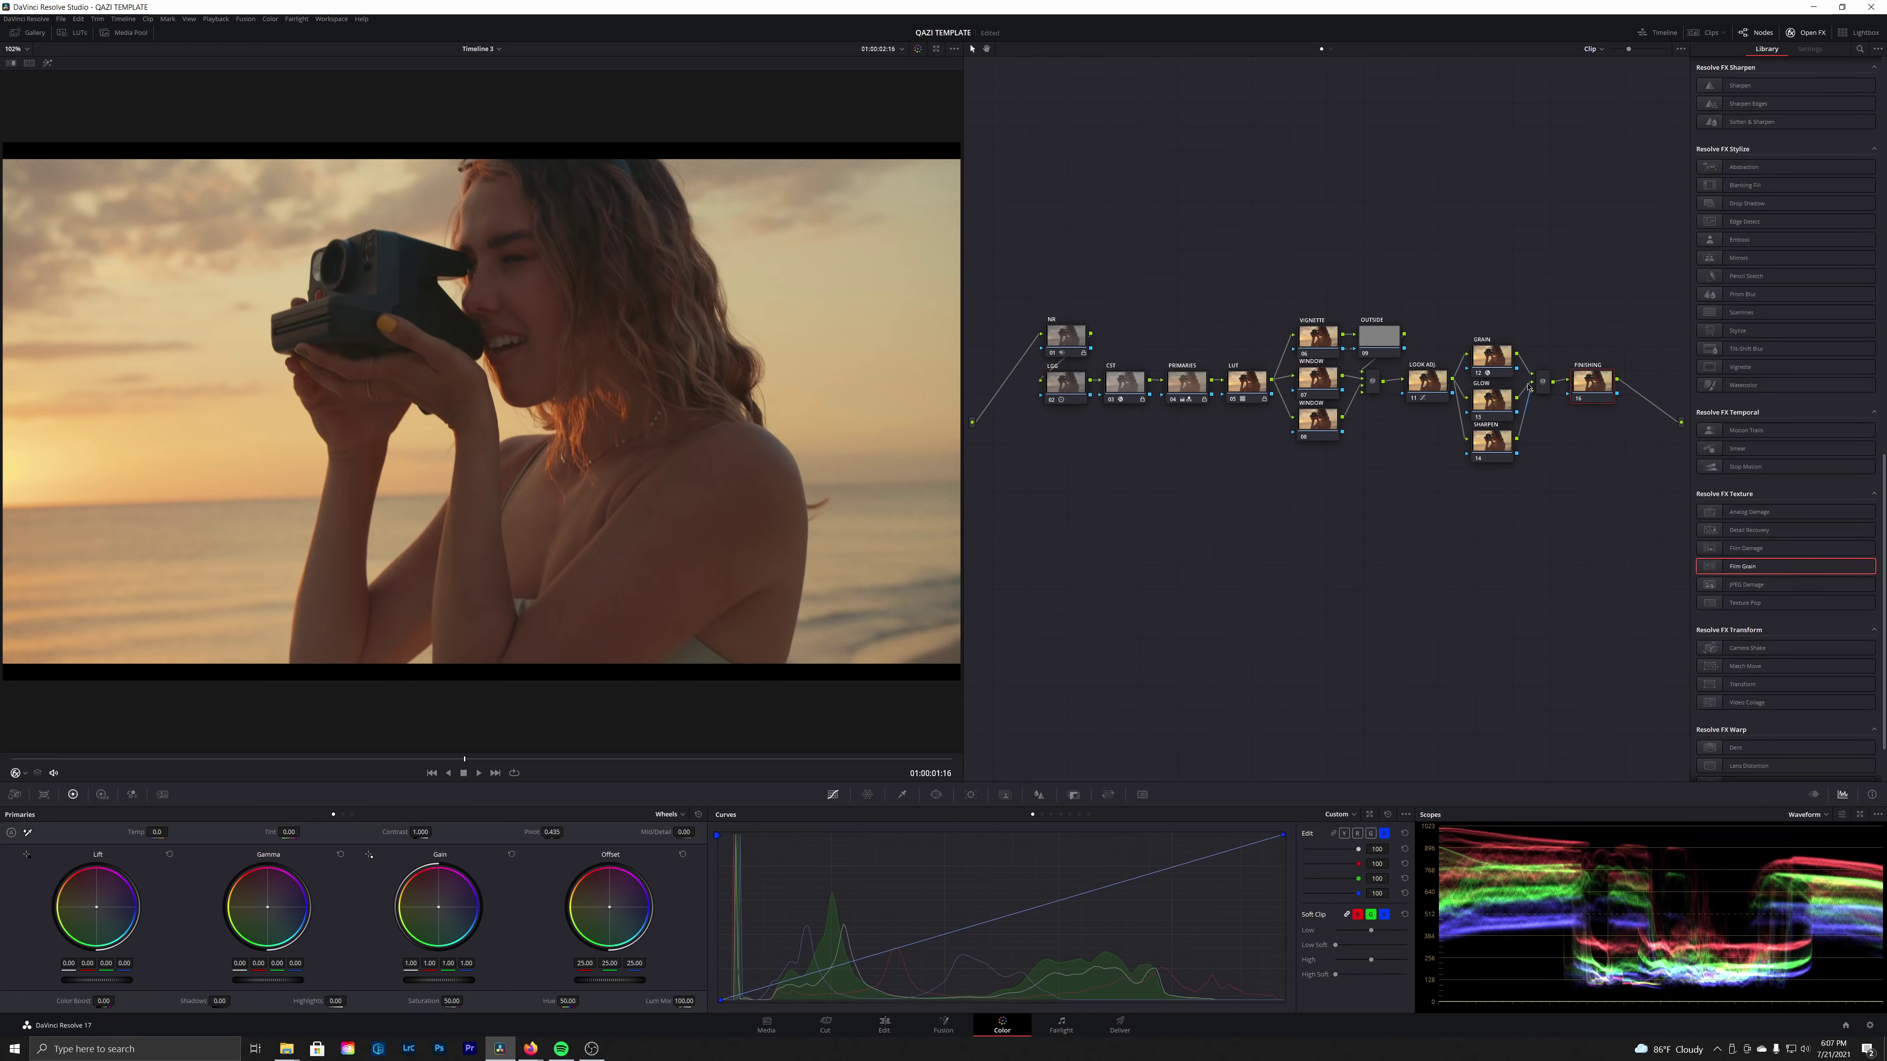
click(1480, 352)
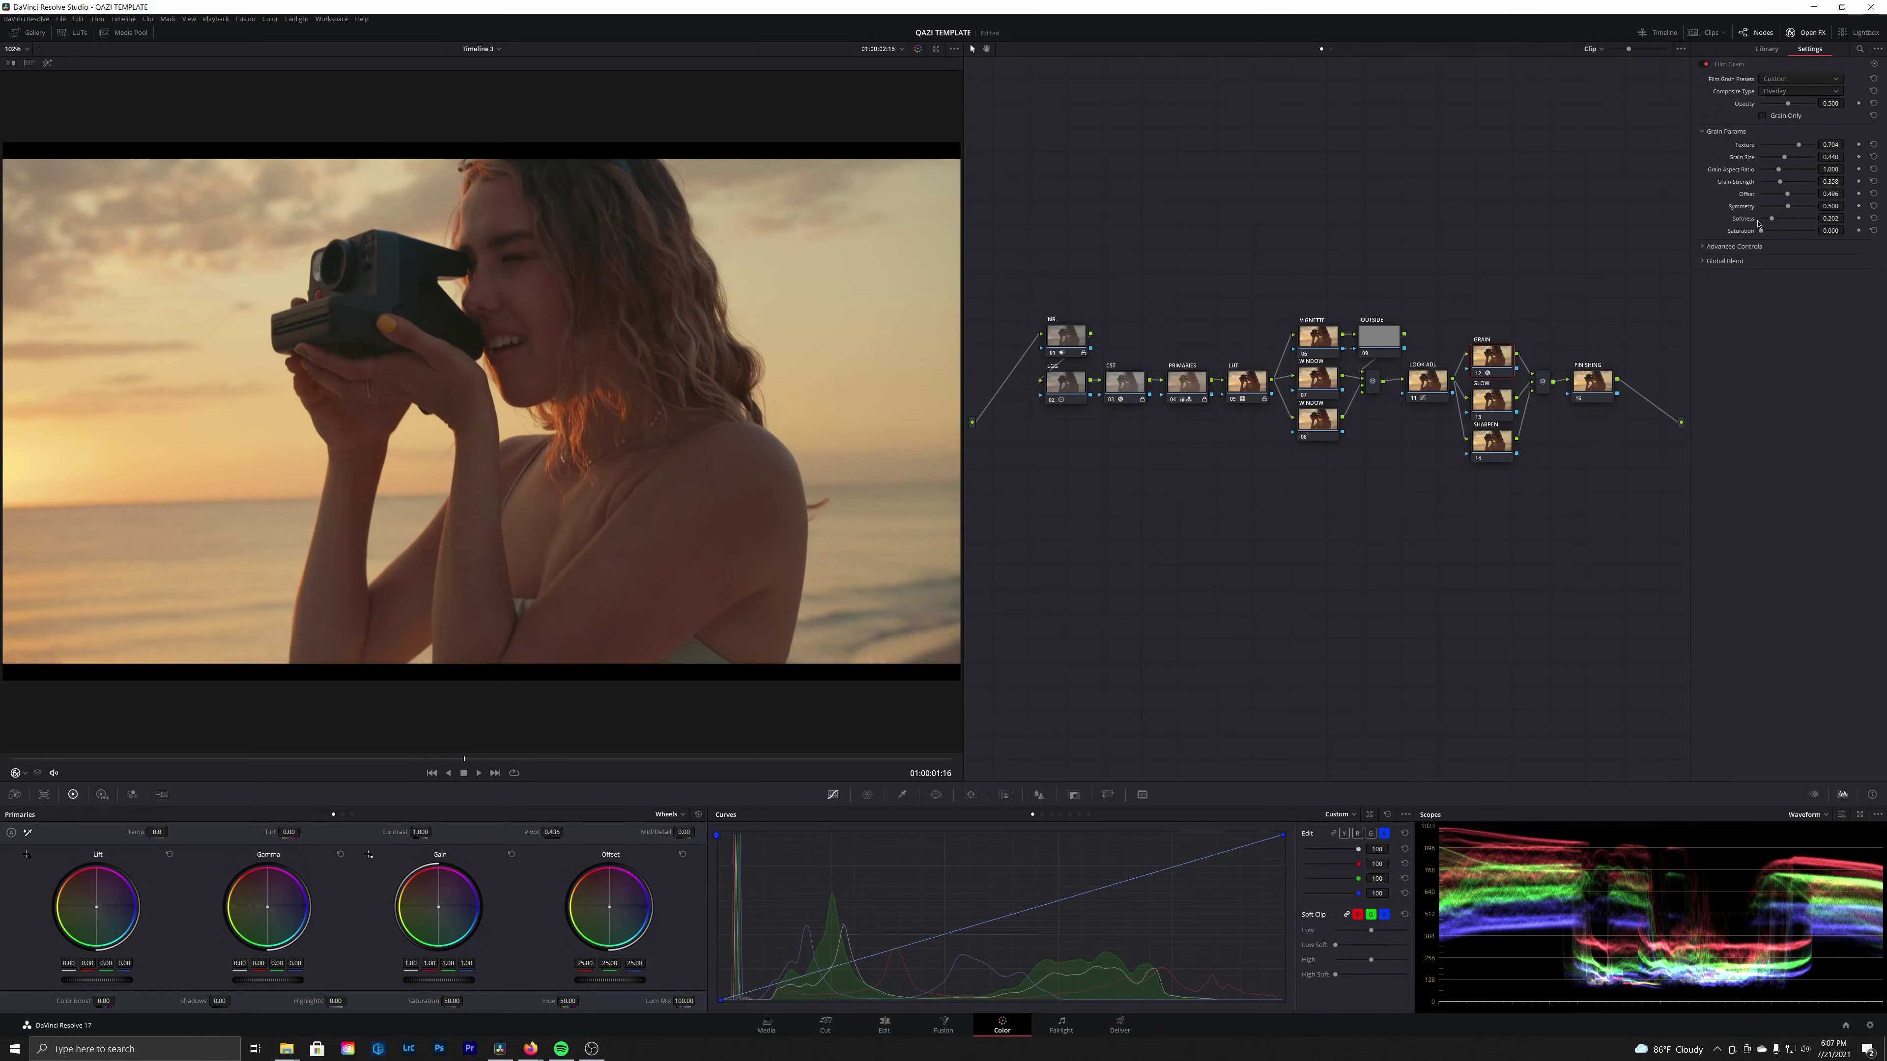
drag(1768, 223, 1771, 223)
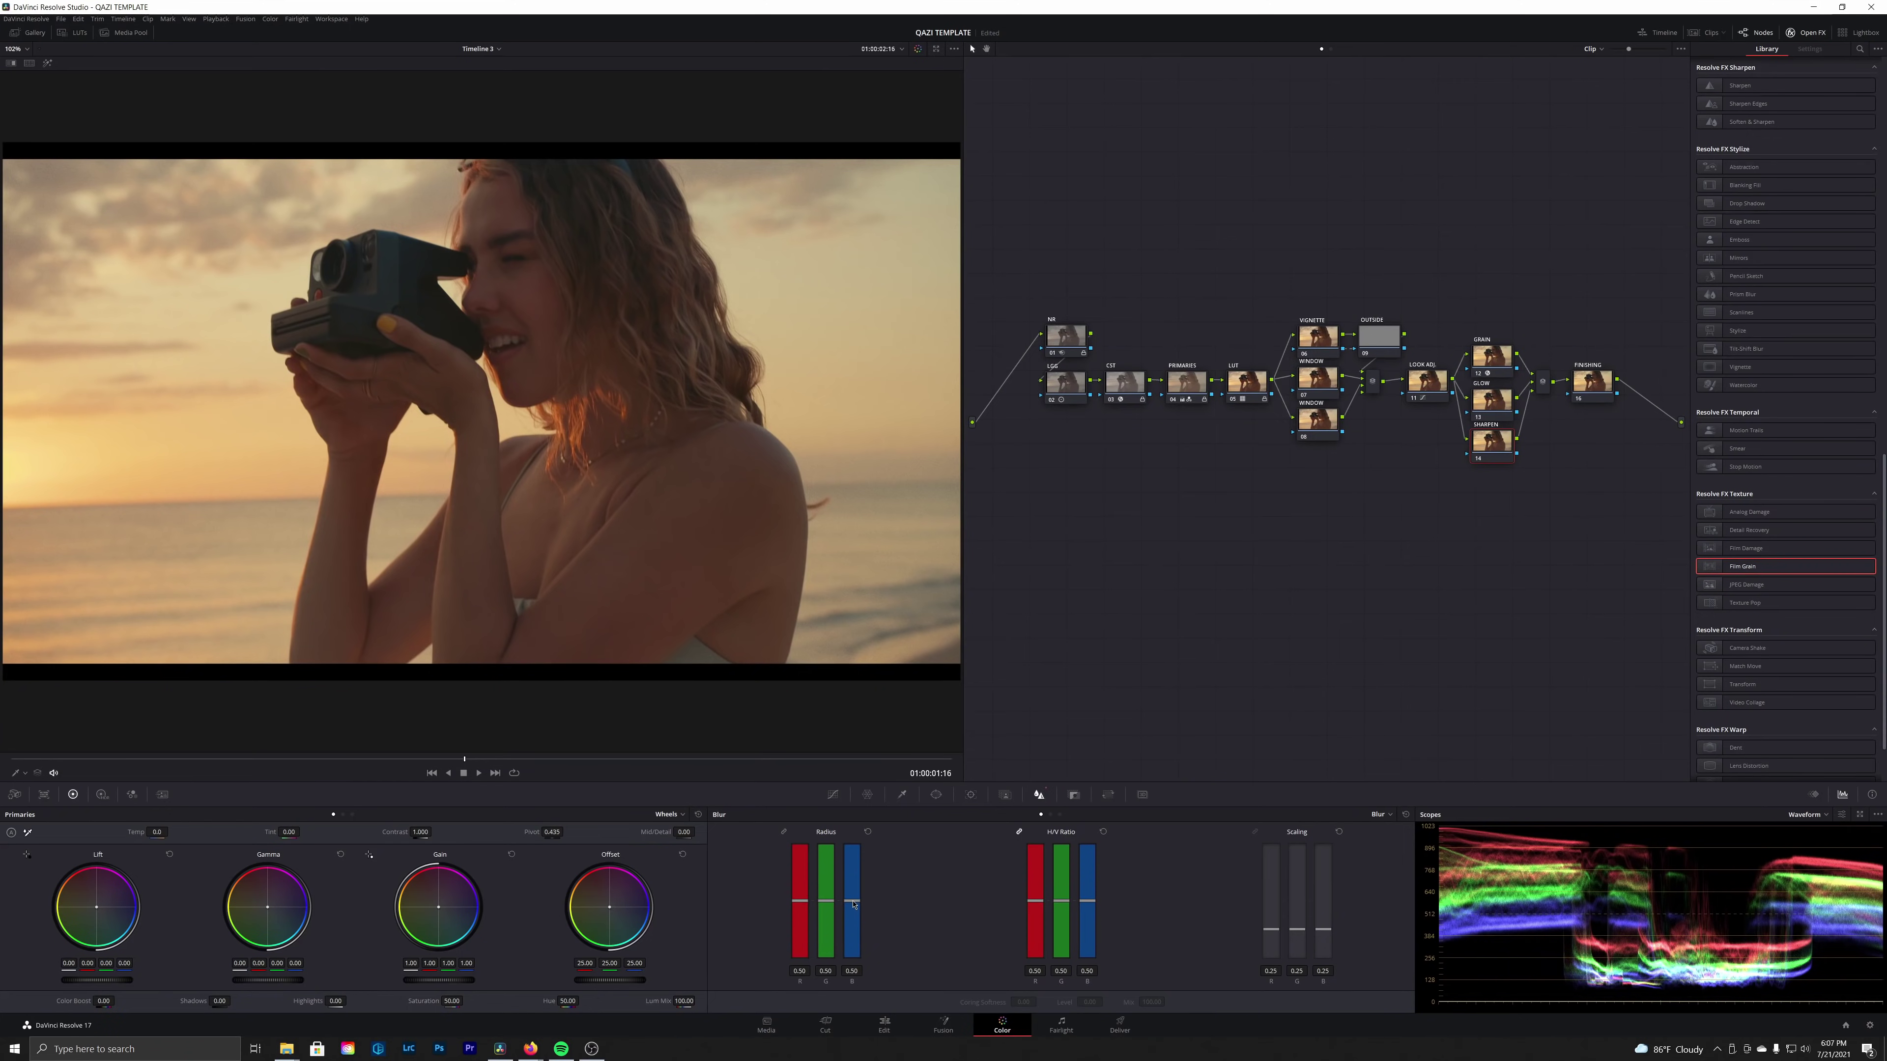
Lower the SHARPEN node's blur radius slightly below 0.50 to sharpen
drag(853, 902, 853, 905)
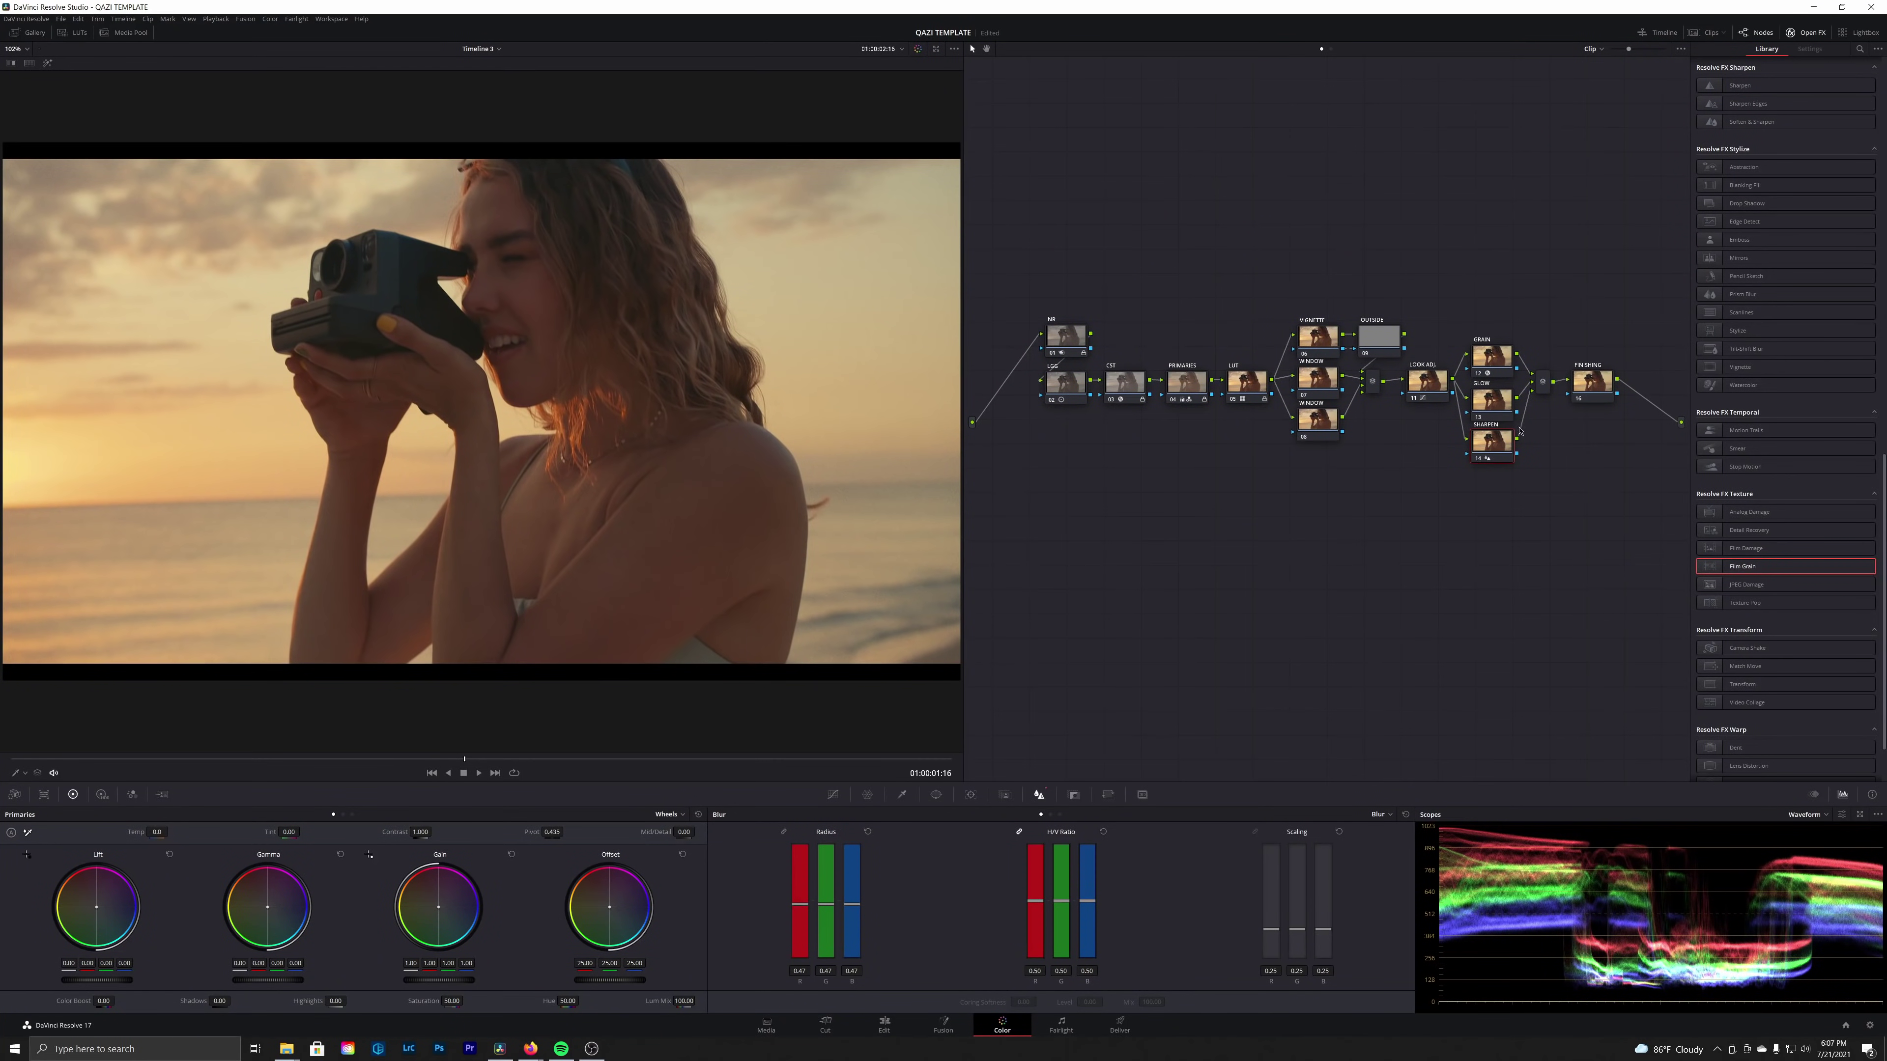
click(1492, 408)
scroll(1799, 320, up, 15)
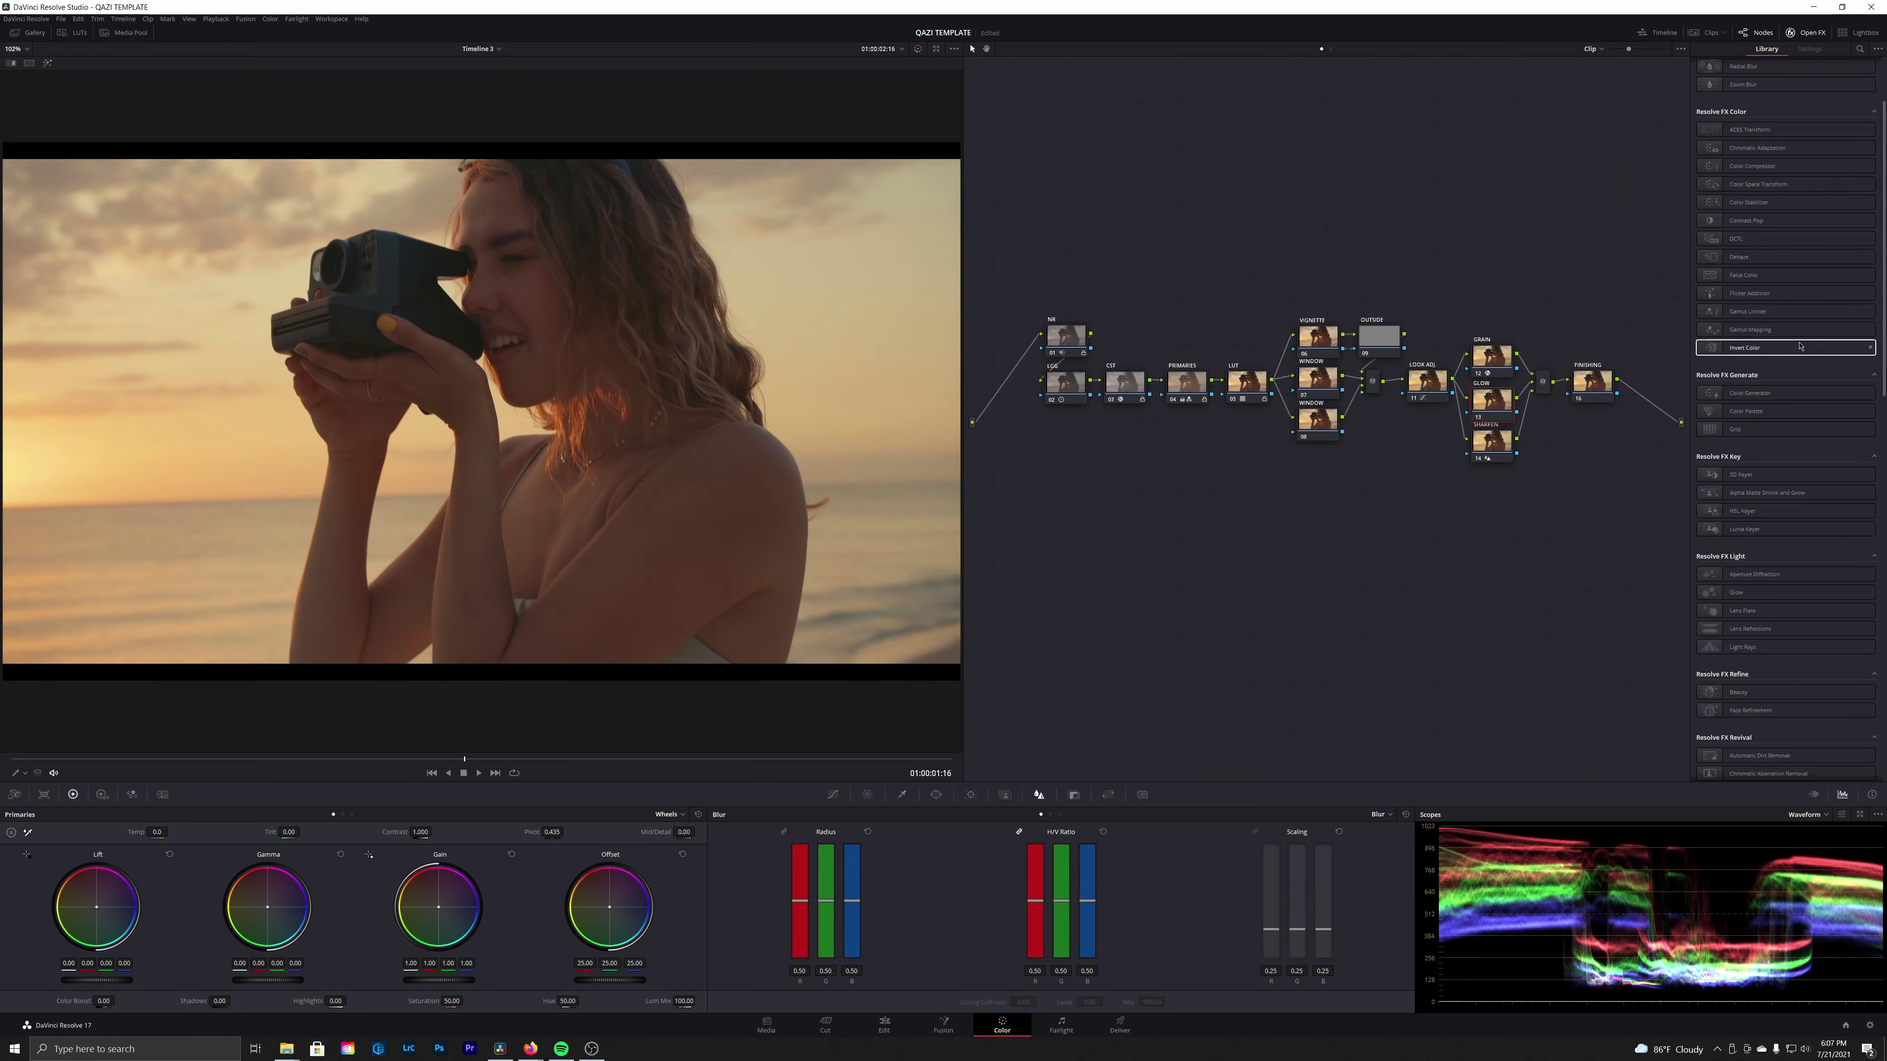
Apply the OpenFX Glow to the GLOW node with Shine Threshold 0 and Softlight composite
scroll(1799, 319, down, 5)
drag(1742, 483, 1478, 400)
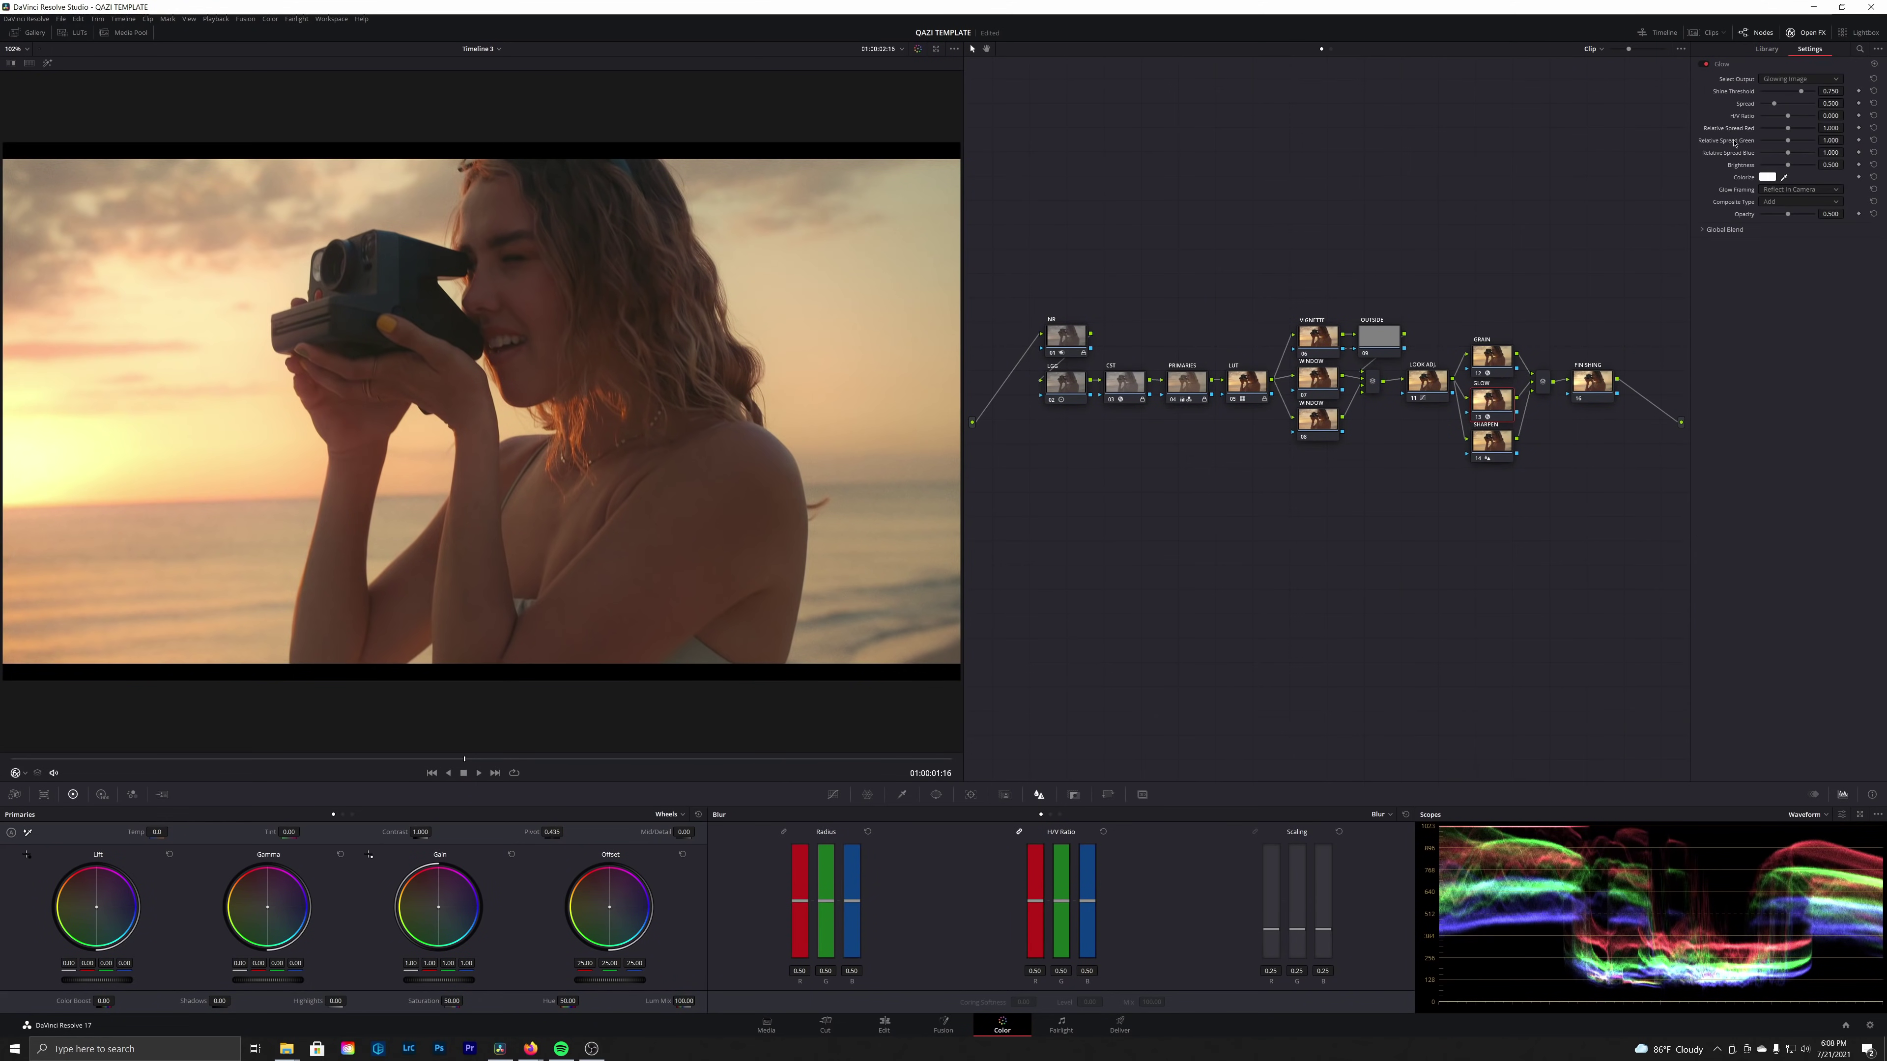
drag(1794, 95, 1759, 92)
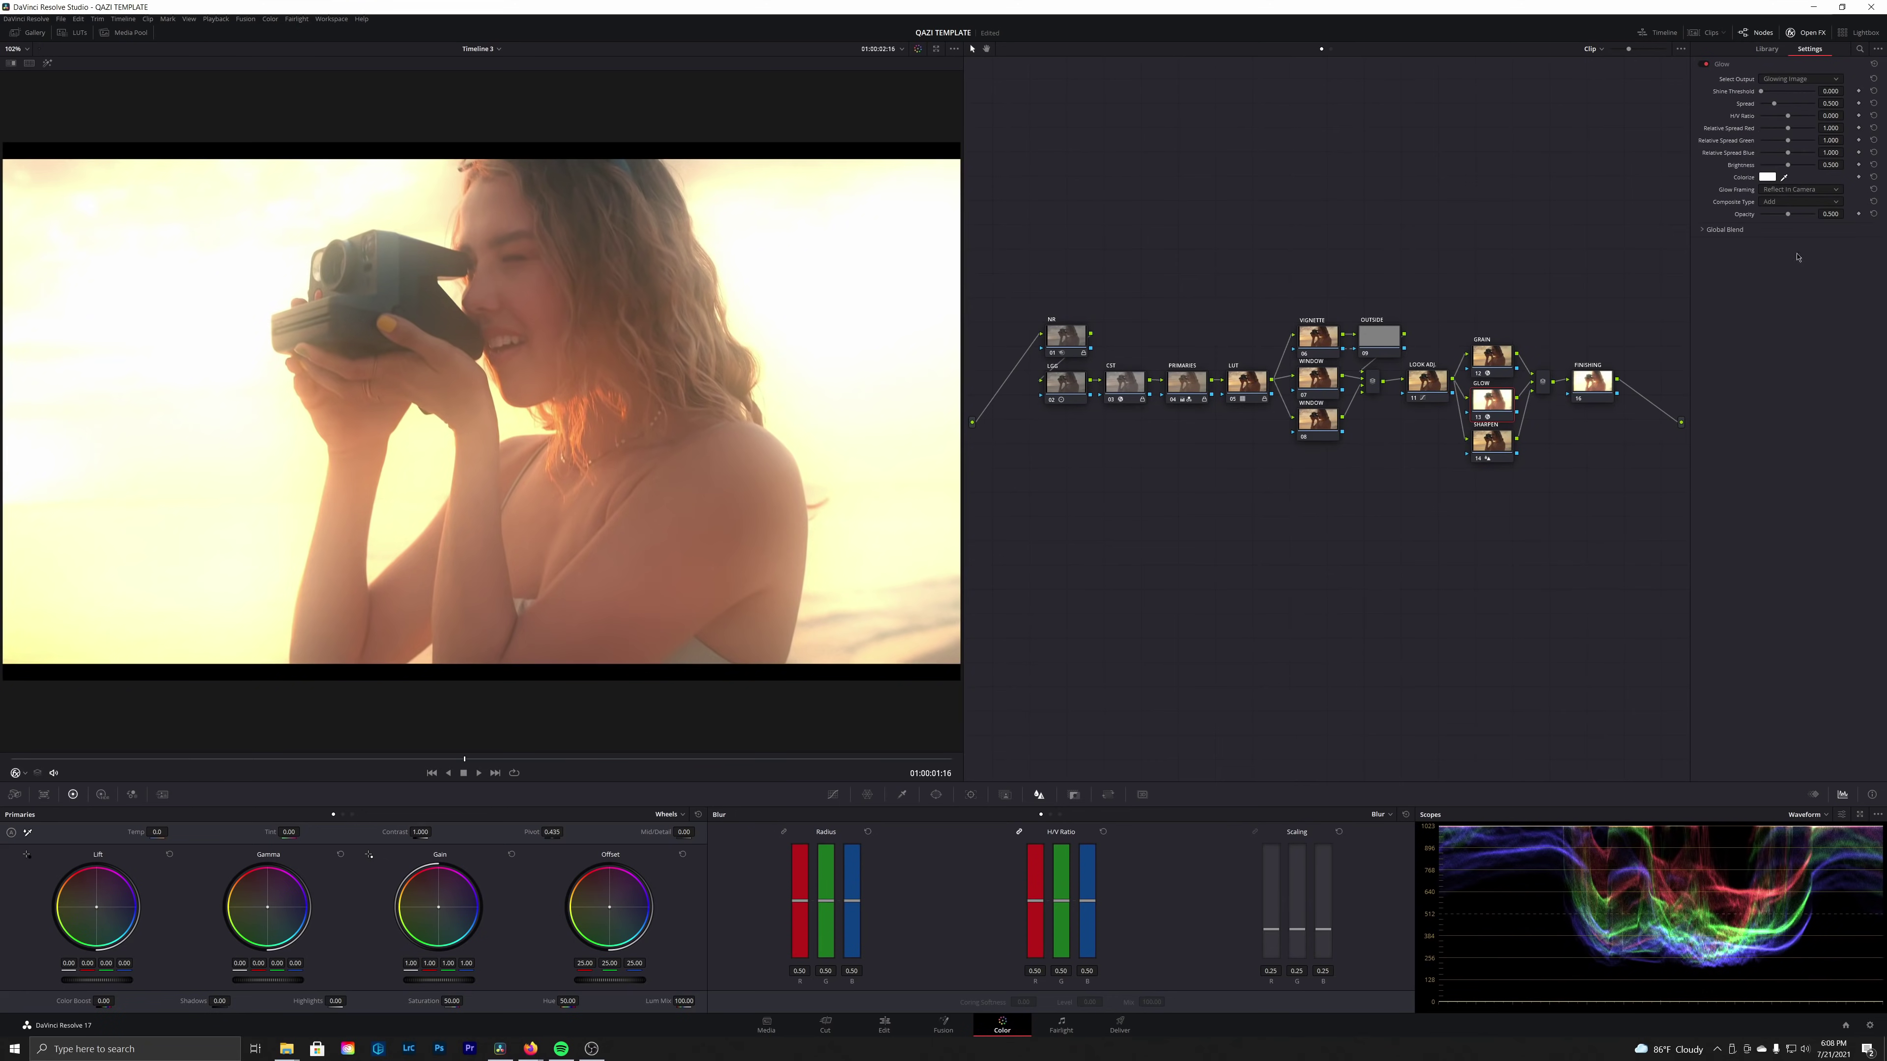
click(1775, 201)
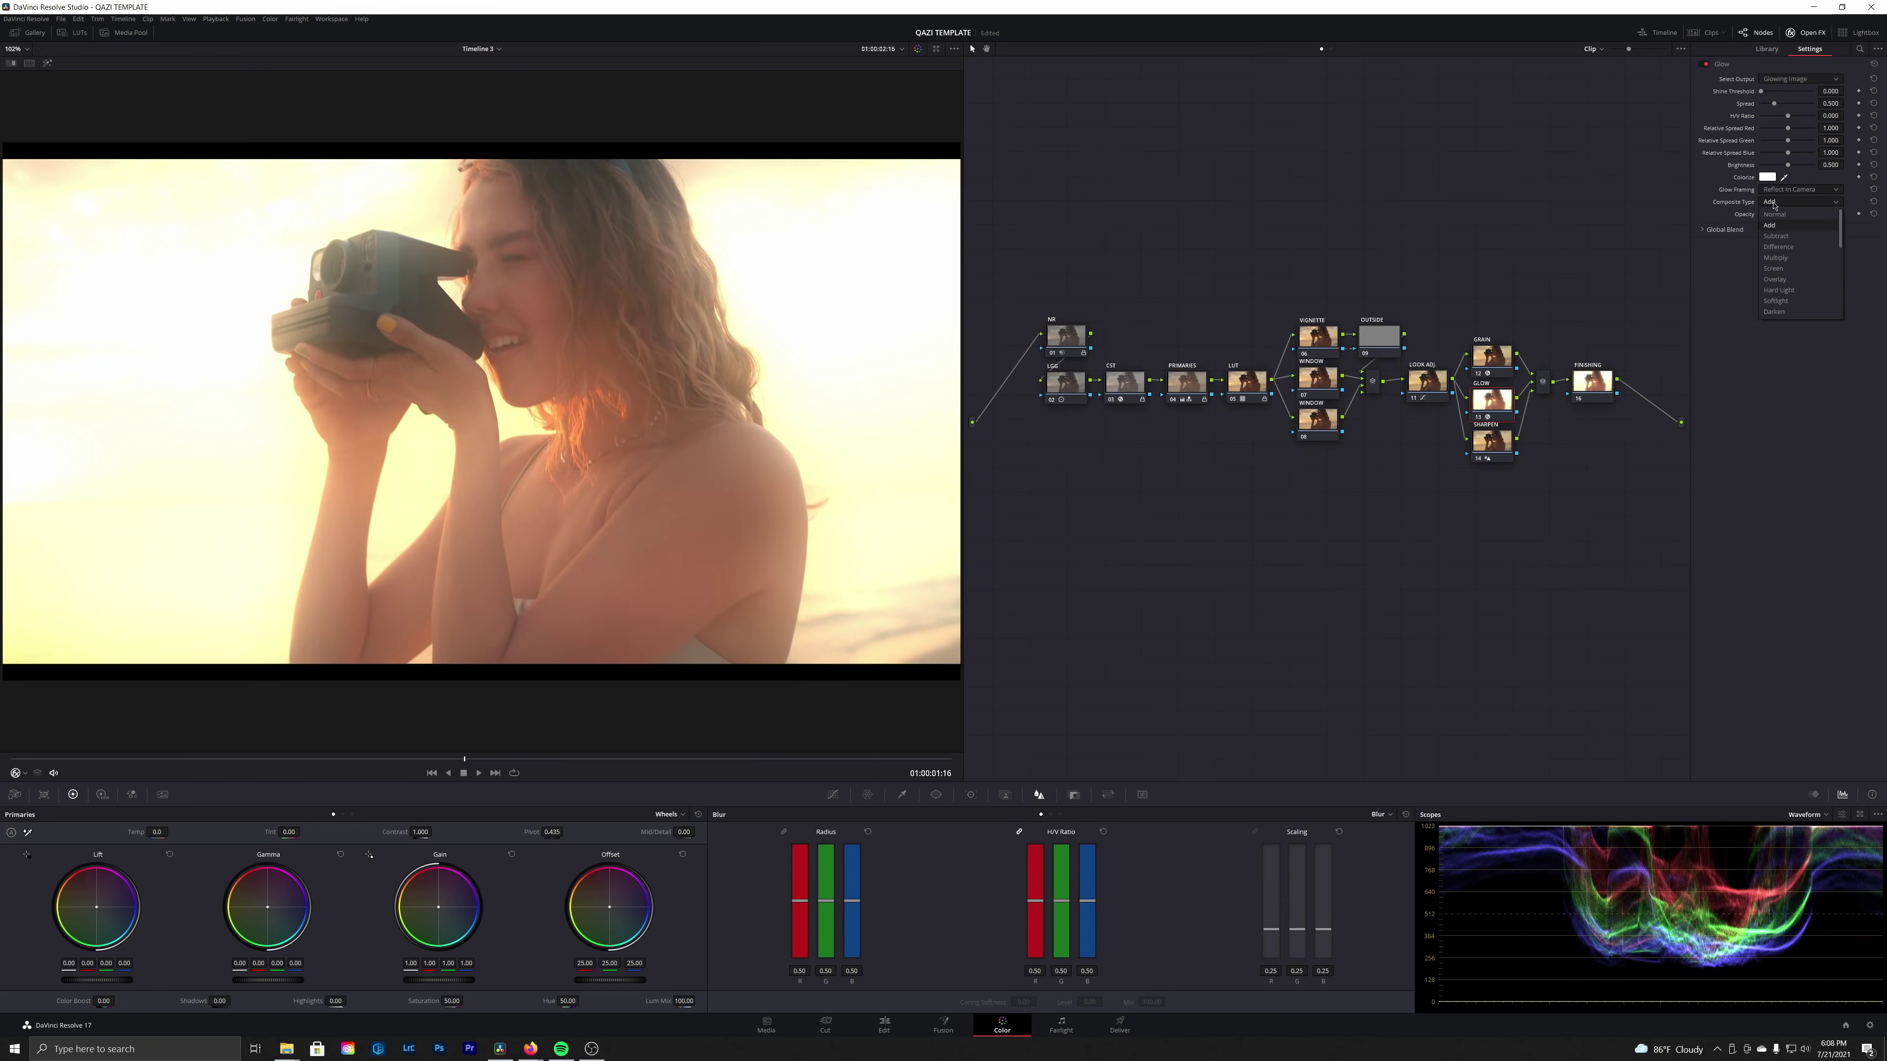
click(1790, 301)
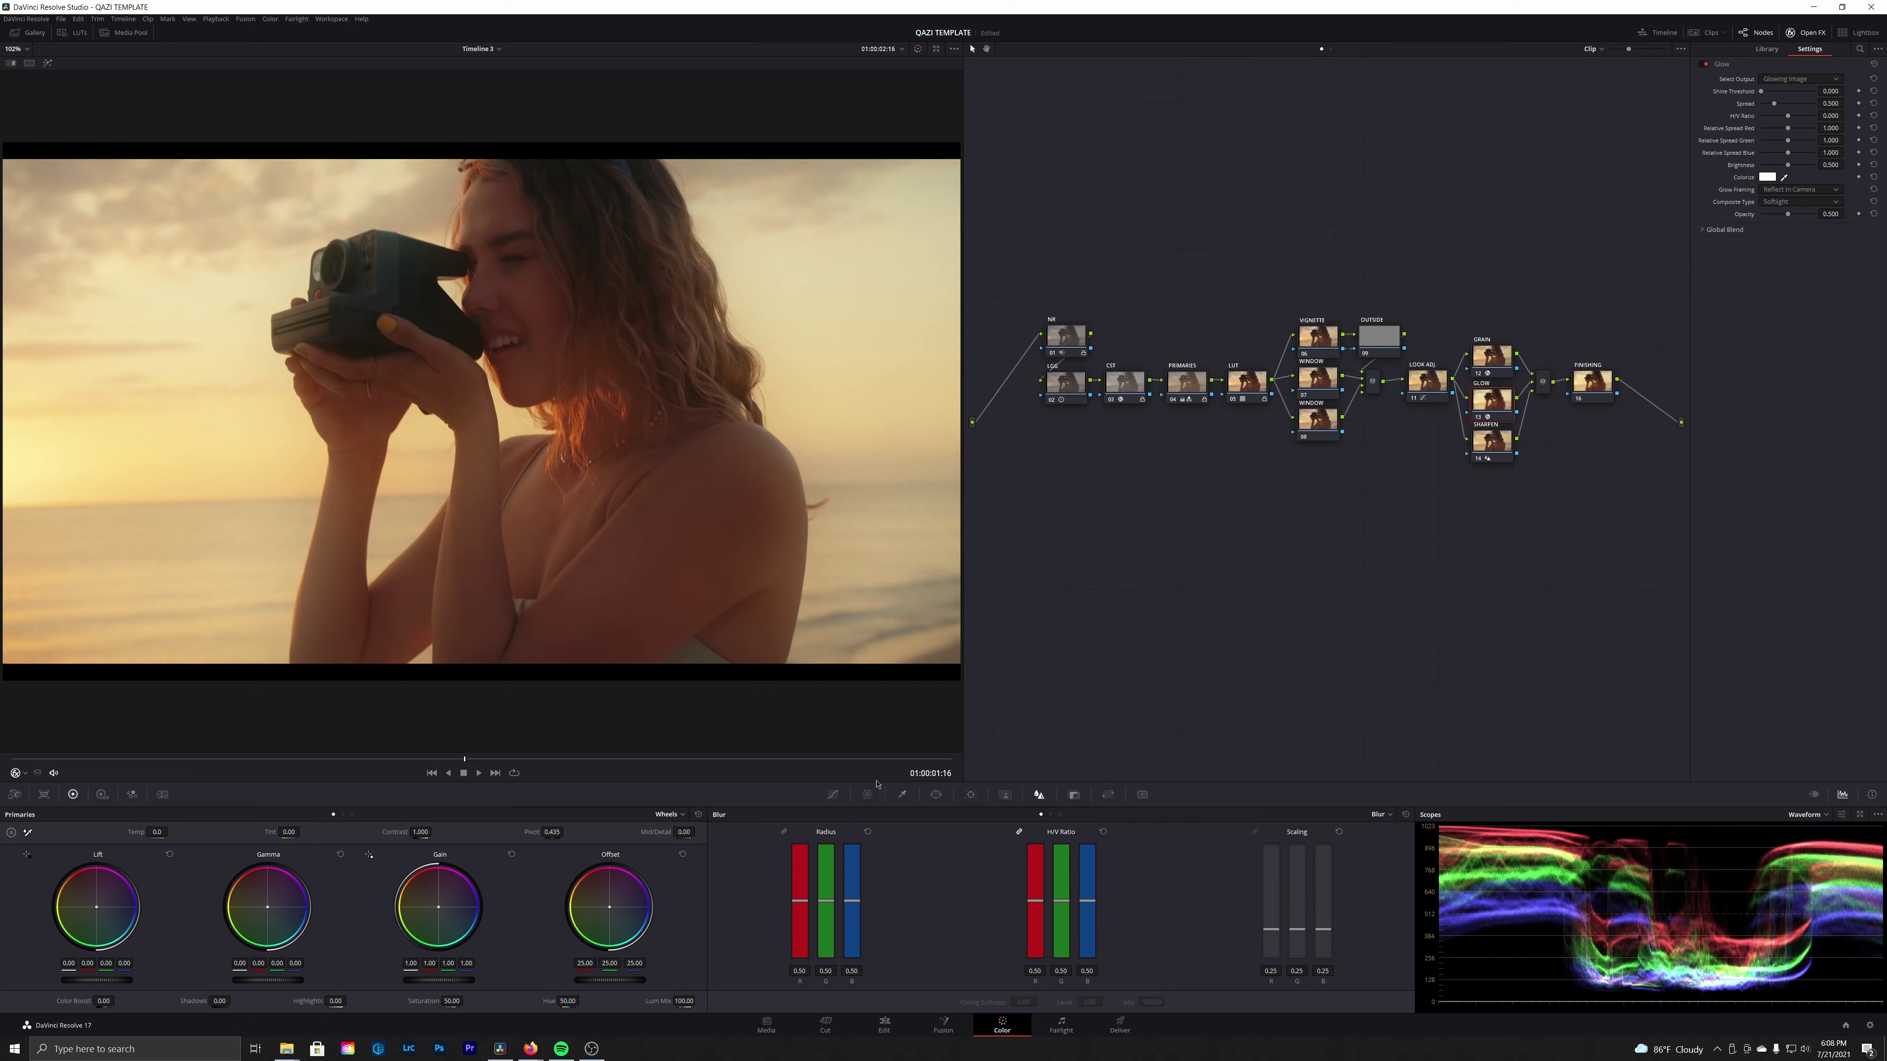
Limit the glow to a luminance-only qualifier with a lowered High and H. Soft raised to 10.6
click(902, 795)
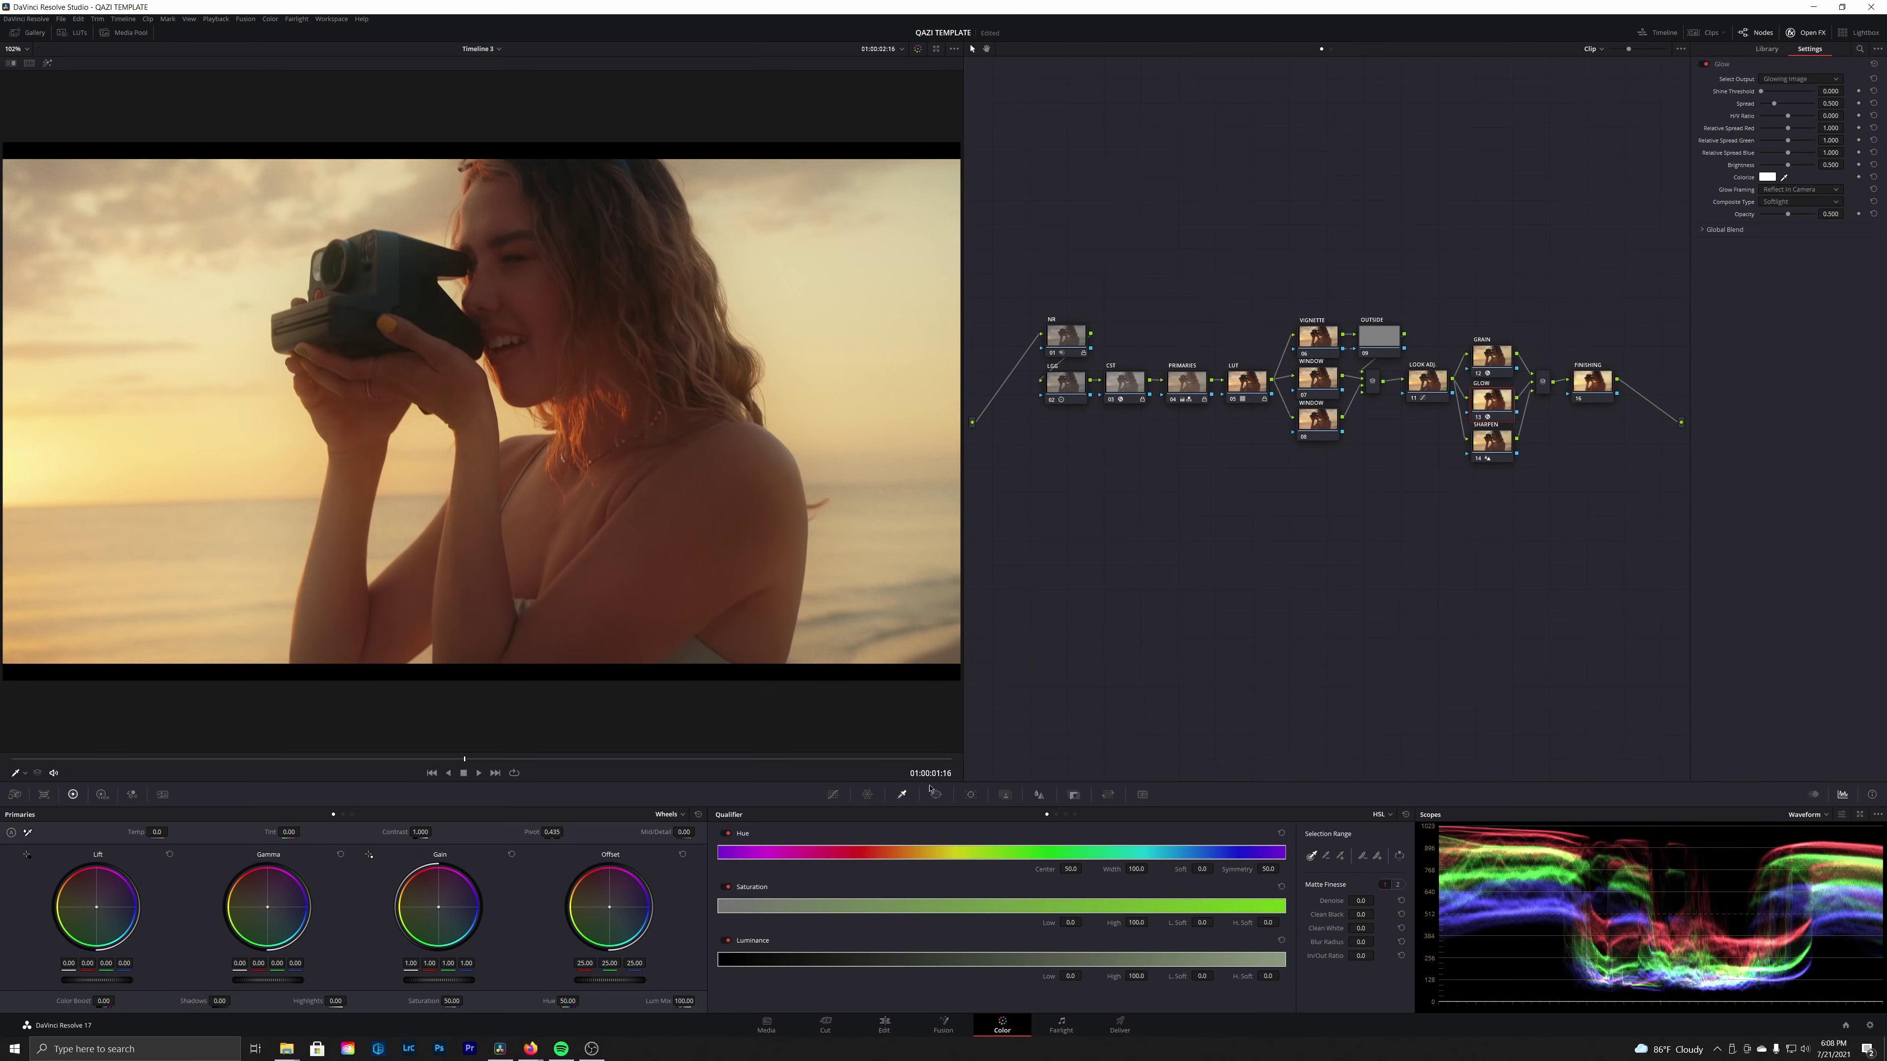
click(728, 833)
click(728, 887)
mouse_move(1138, 976)
mouse_down()
mouse_move(1093, 975)
mouse_move(1126, 976)
mouse_up()
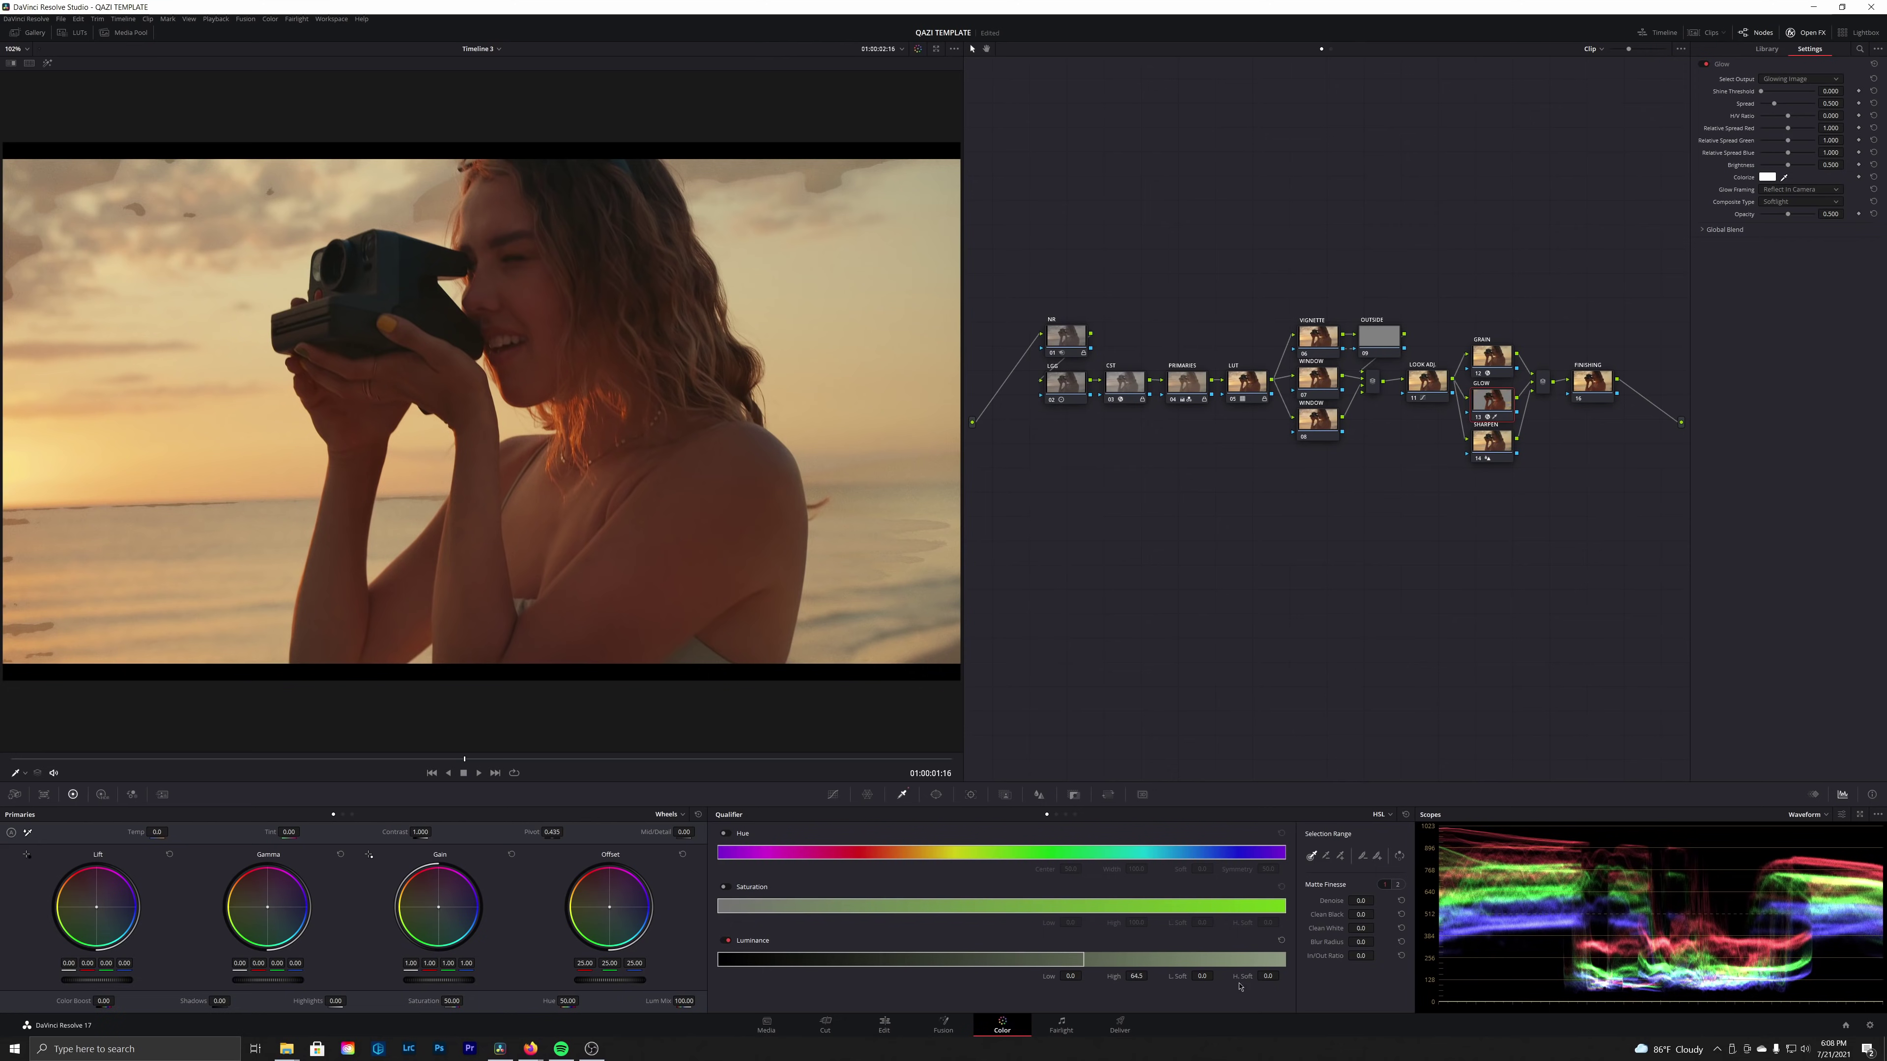
mouse_move(1241, 976)
mouse_down()
mouse_move(1281, 975)
mouse_move(1237, 978)
mouse_up()
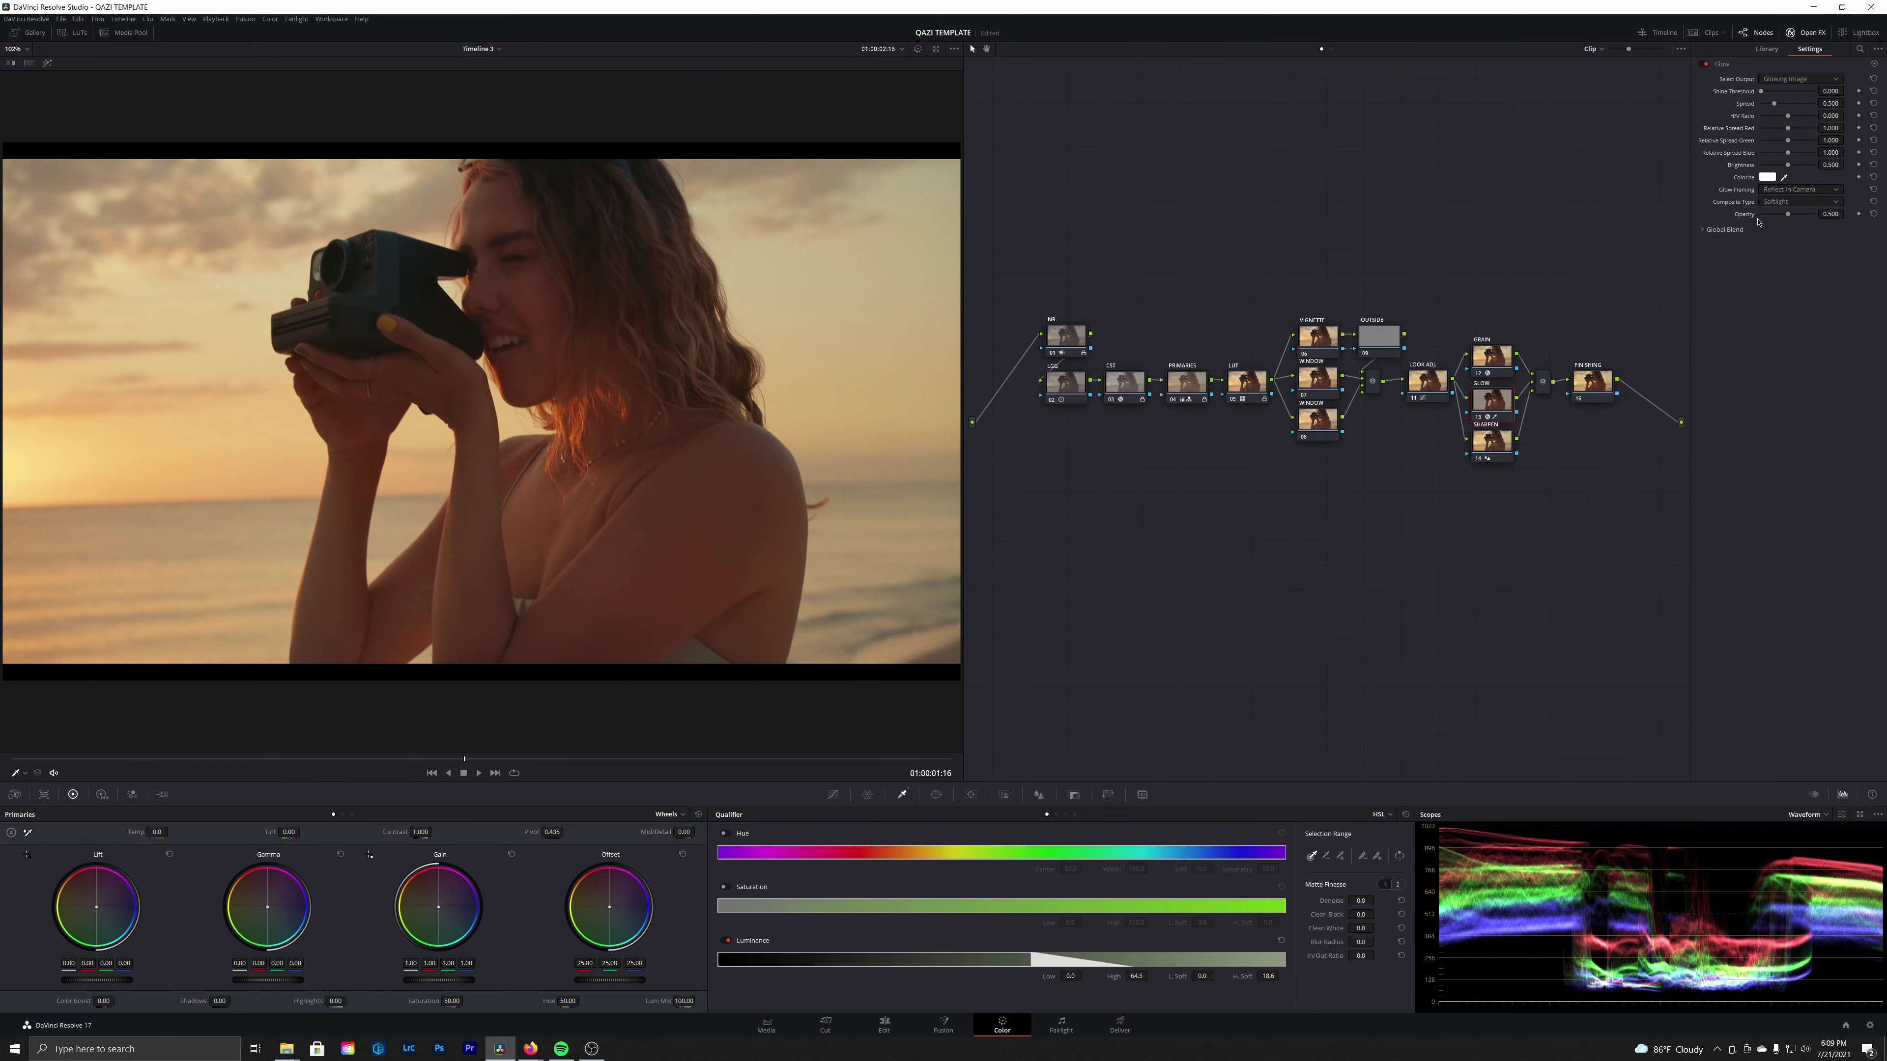
Set the Glow Colorize swatch to light pink #ffd3e1 instead of white
click(1769, 177)
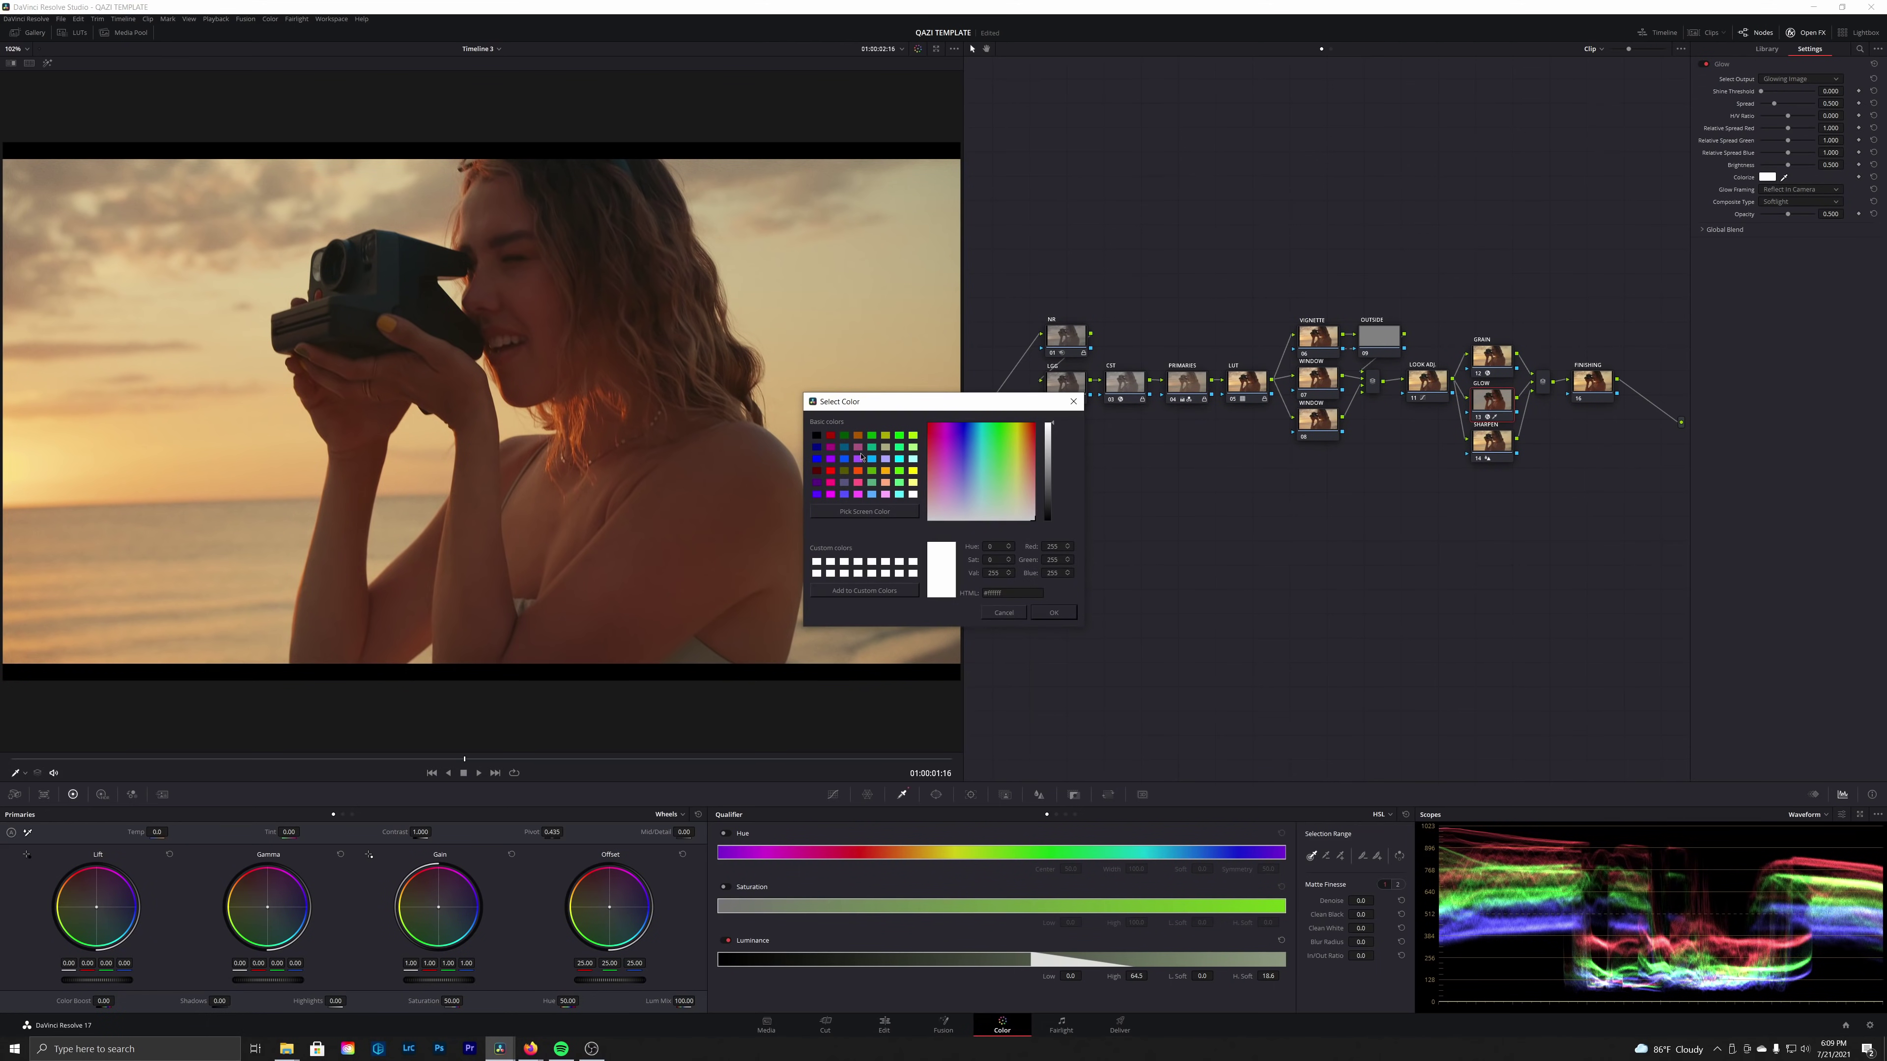
drag(1031, 520, 1028, 514)
click(1053, 613)
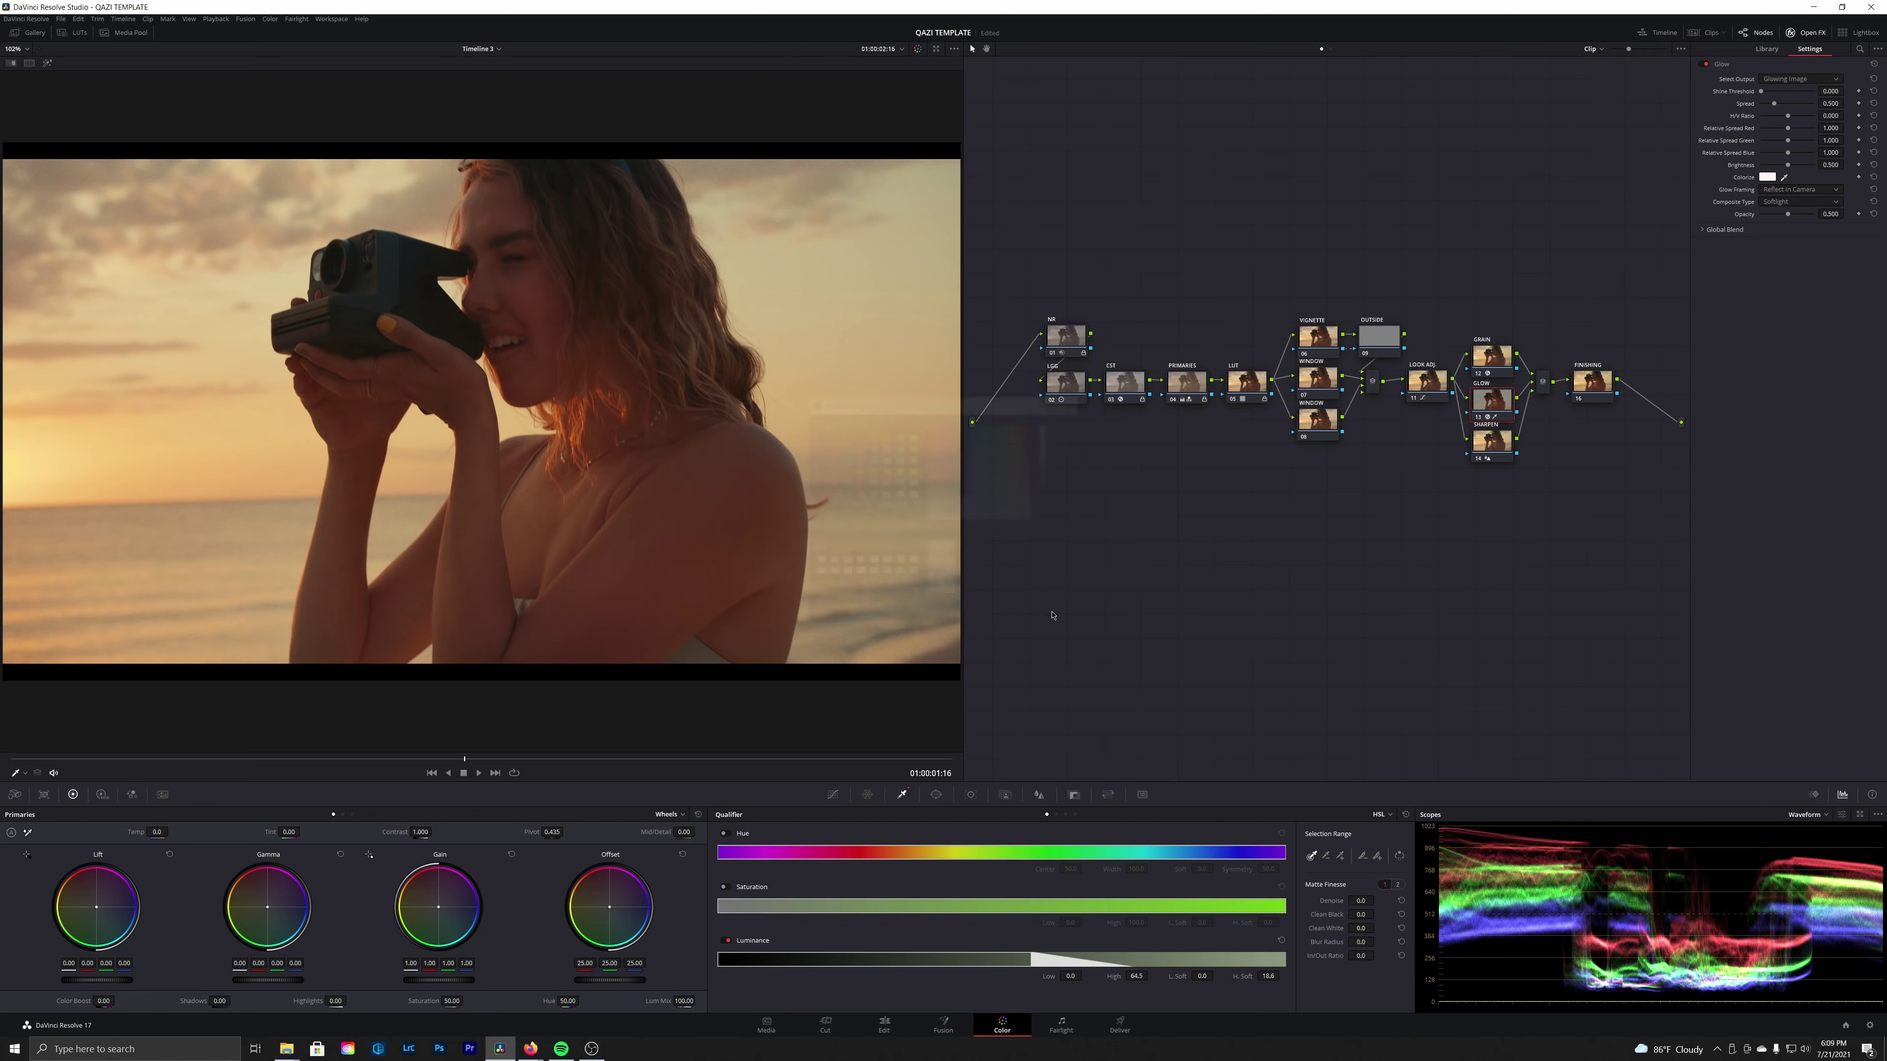
click(1768, 176)
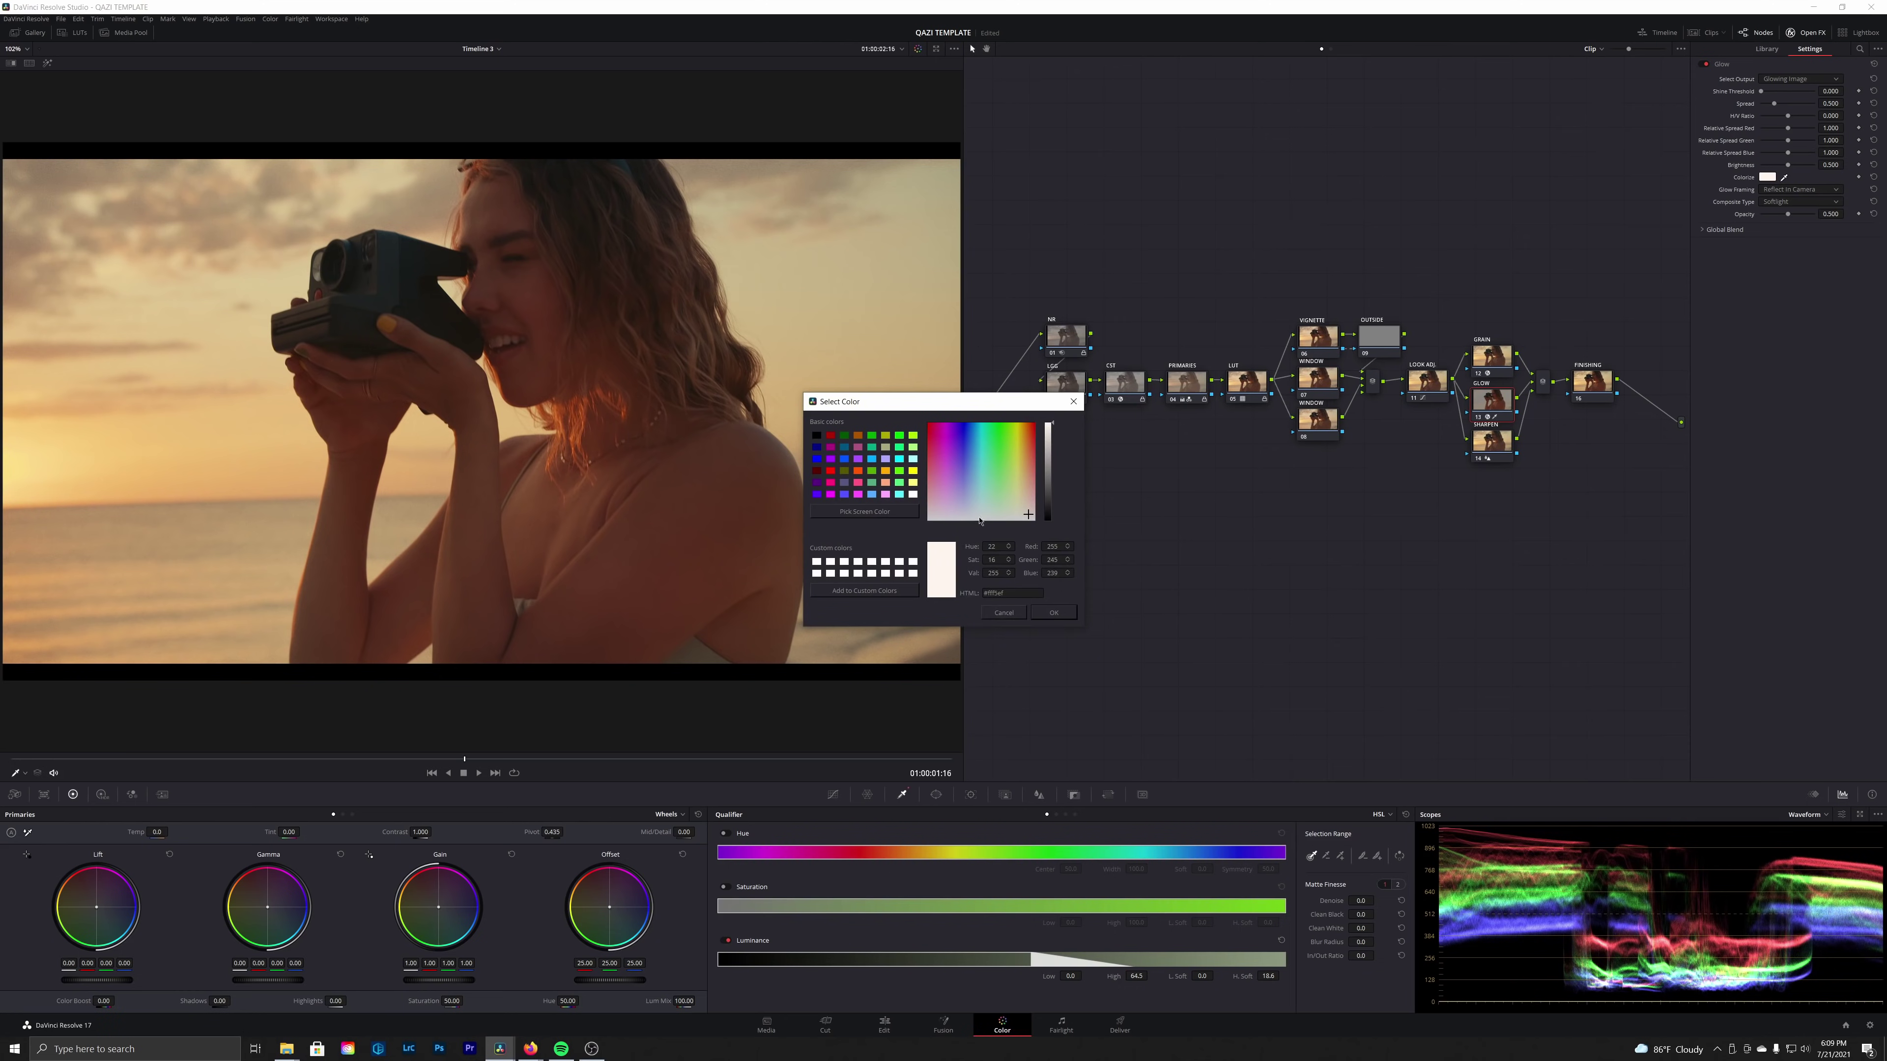
drag(979, 520, 1031, 511)
click(1054, 613)
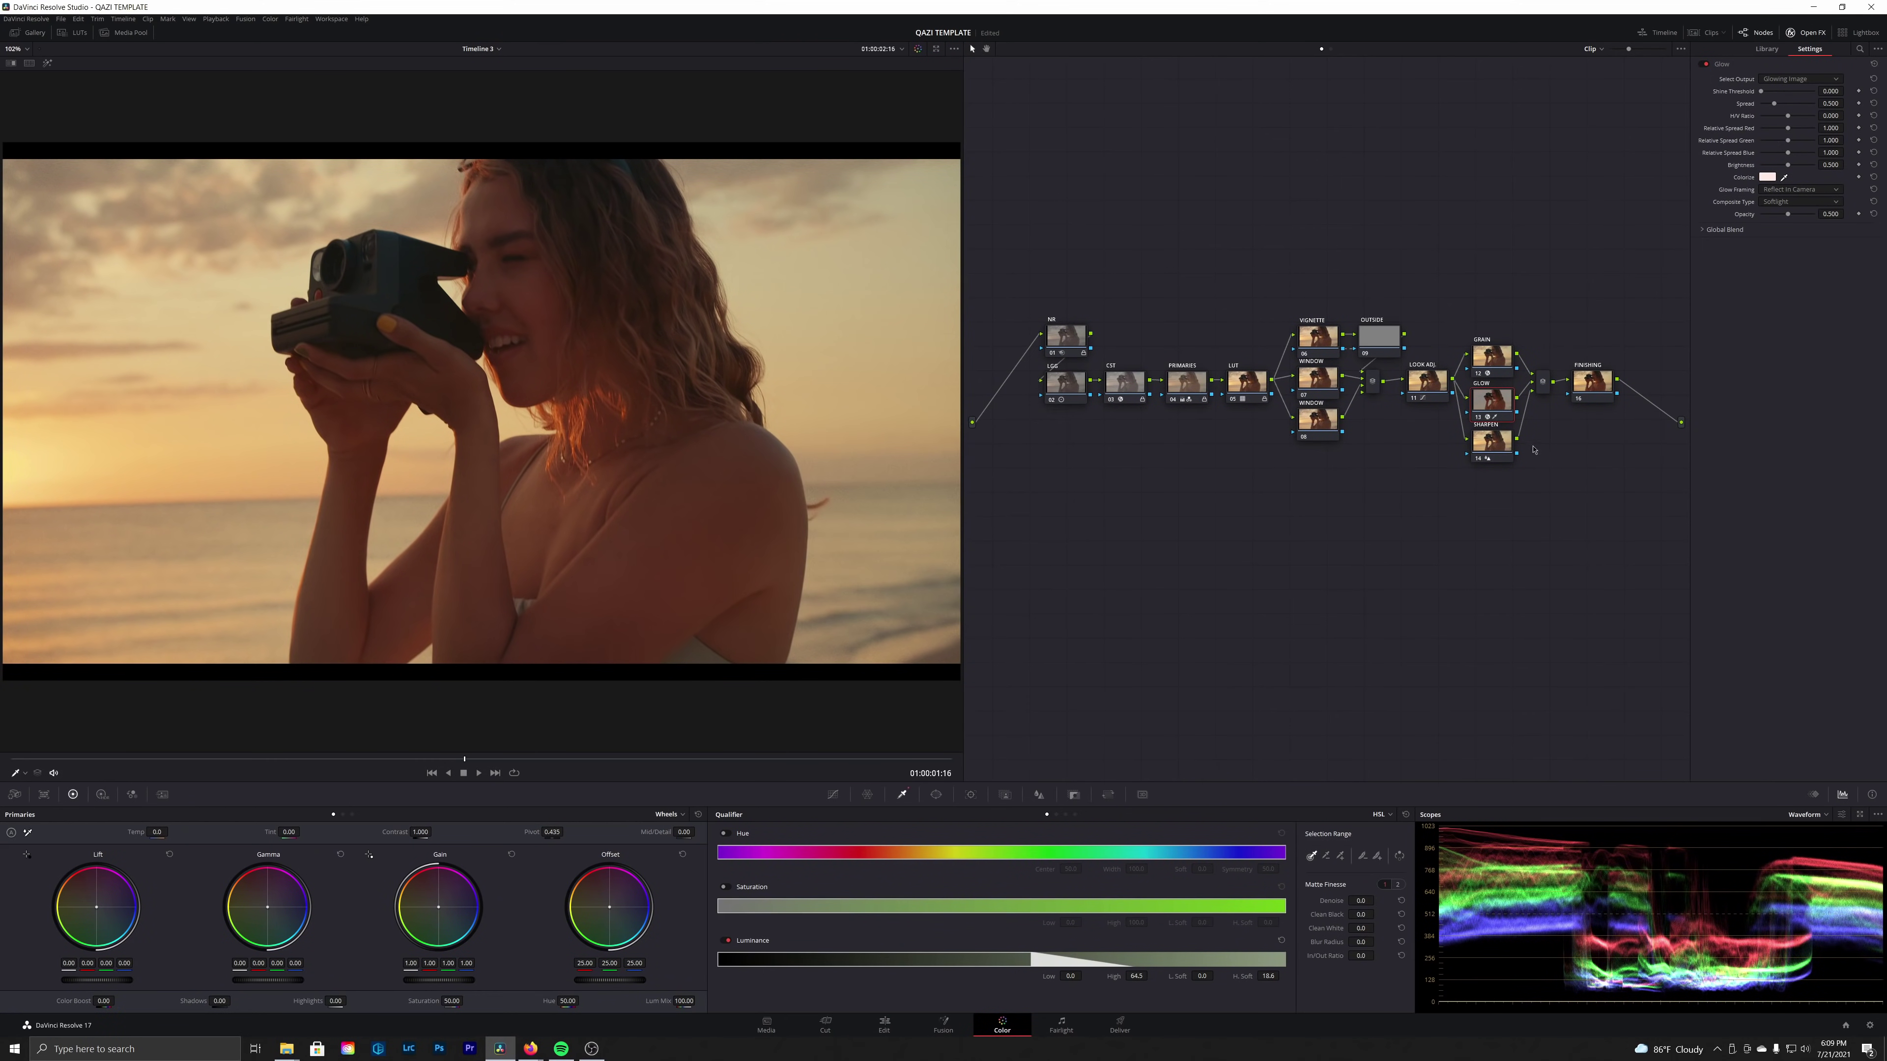
Select the FINISHING node and switch the Curves palette to Lum vs Sat mode
click(1601, 390)
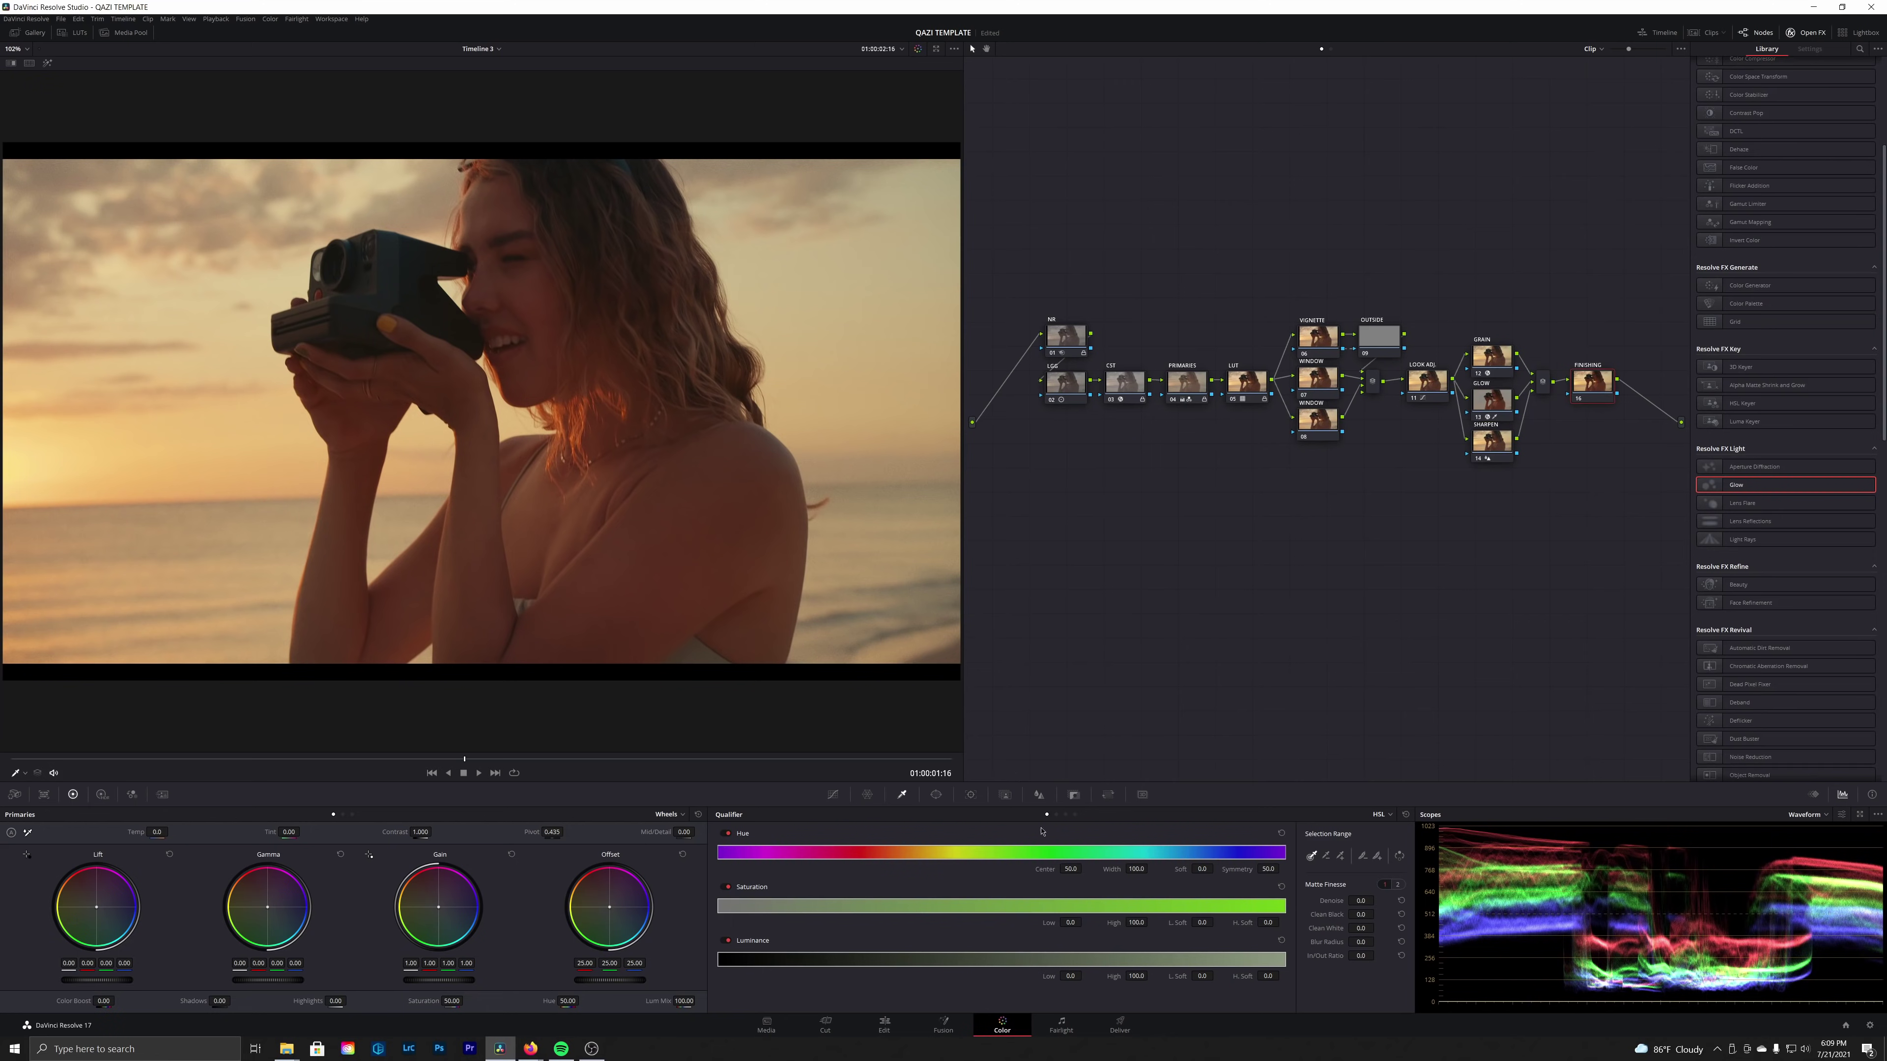
click(833, 794)
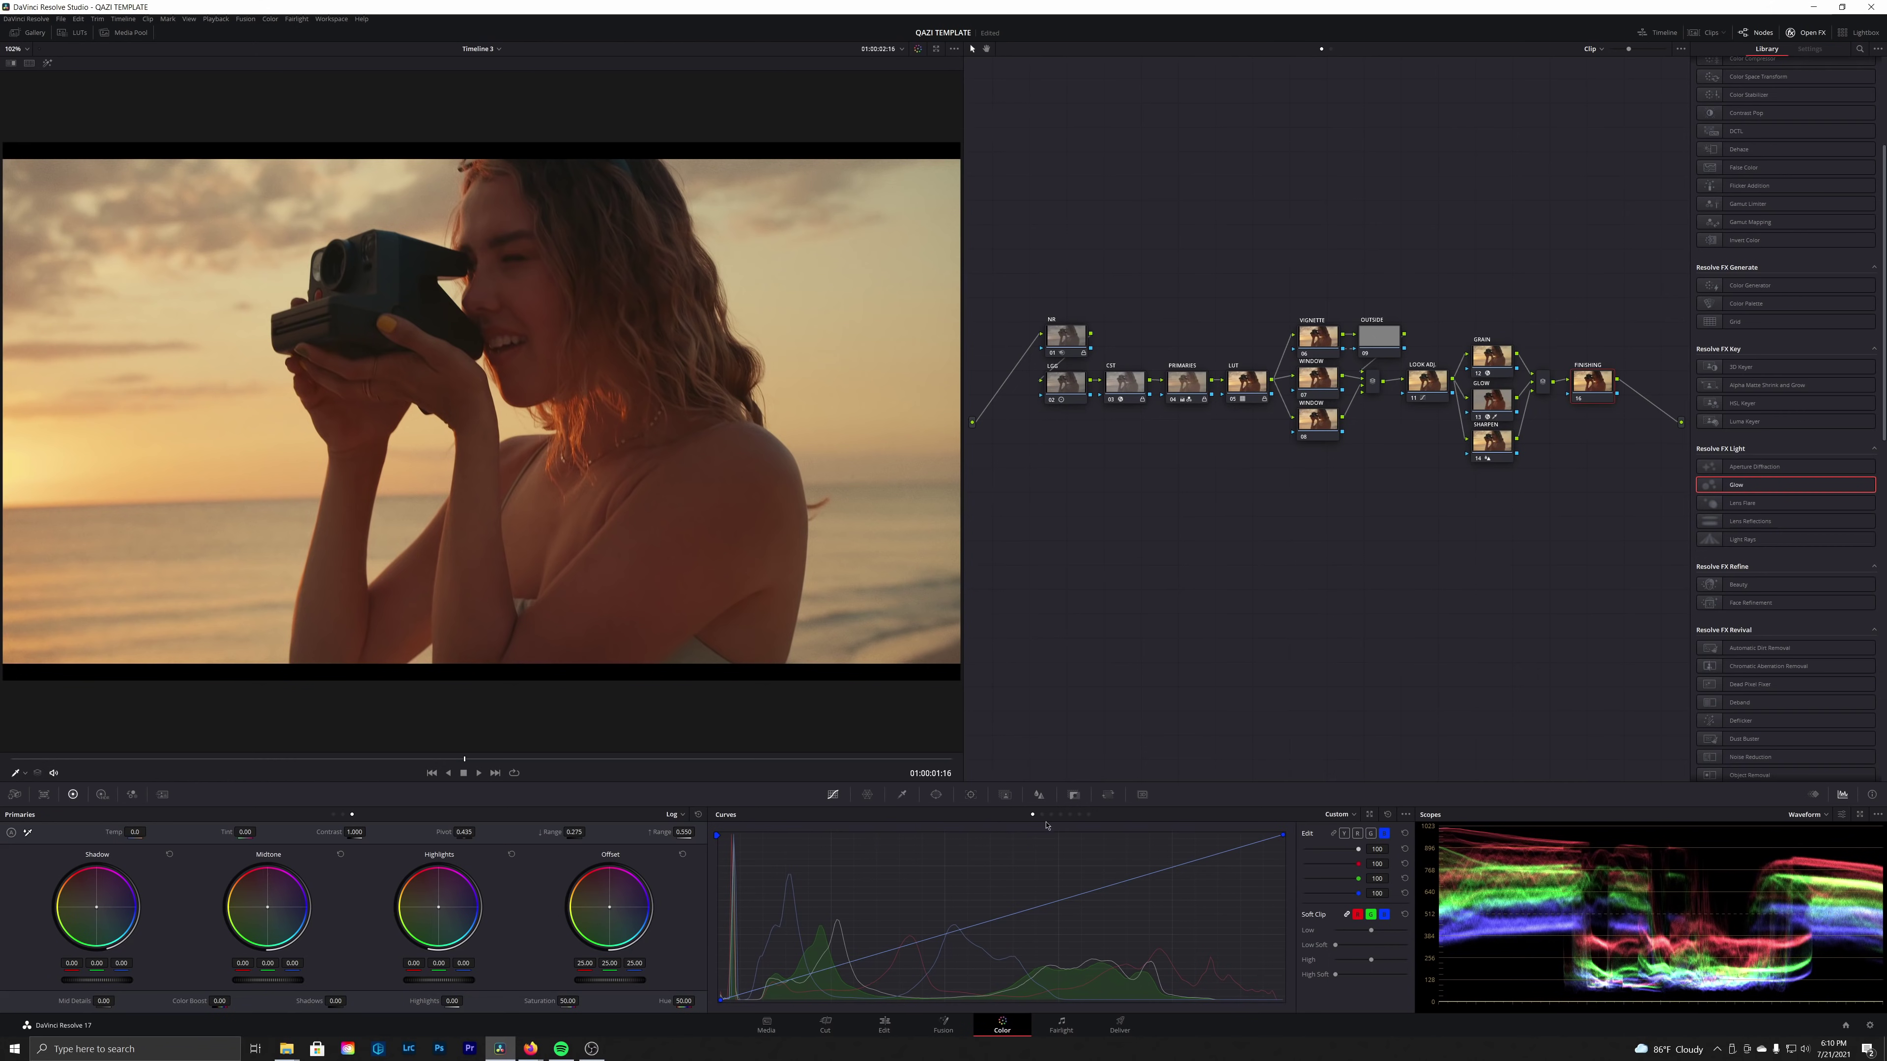
click(1071, 816)
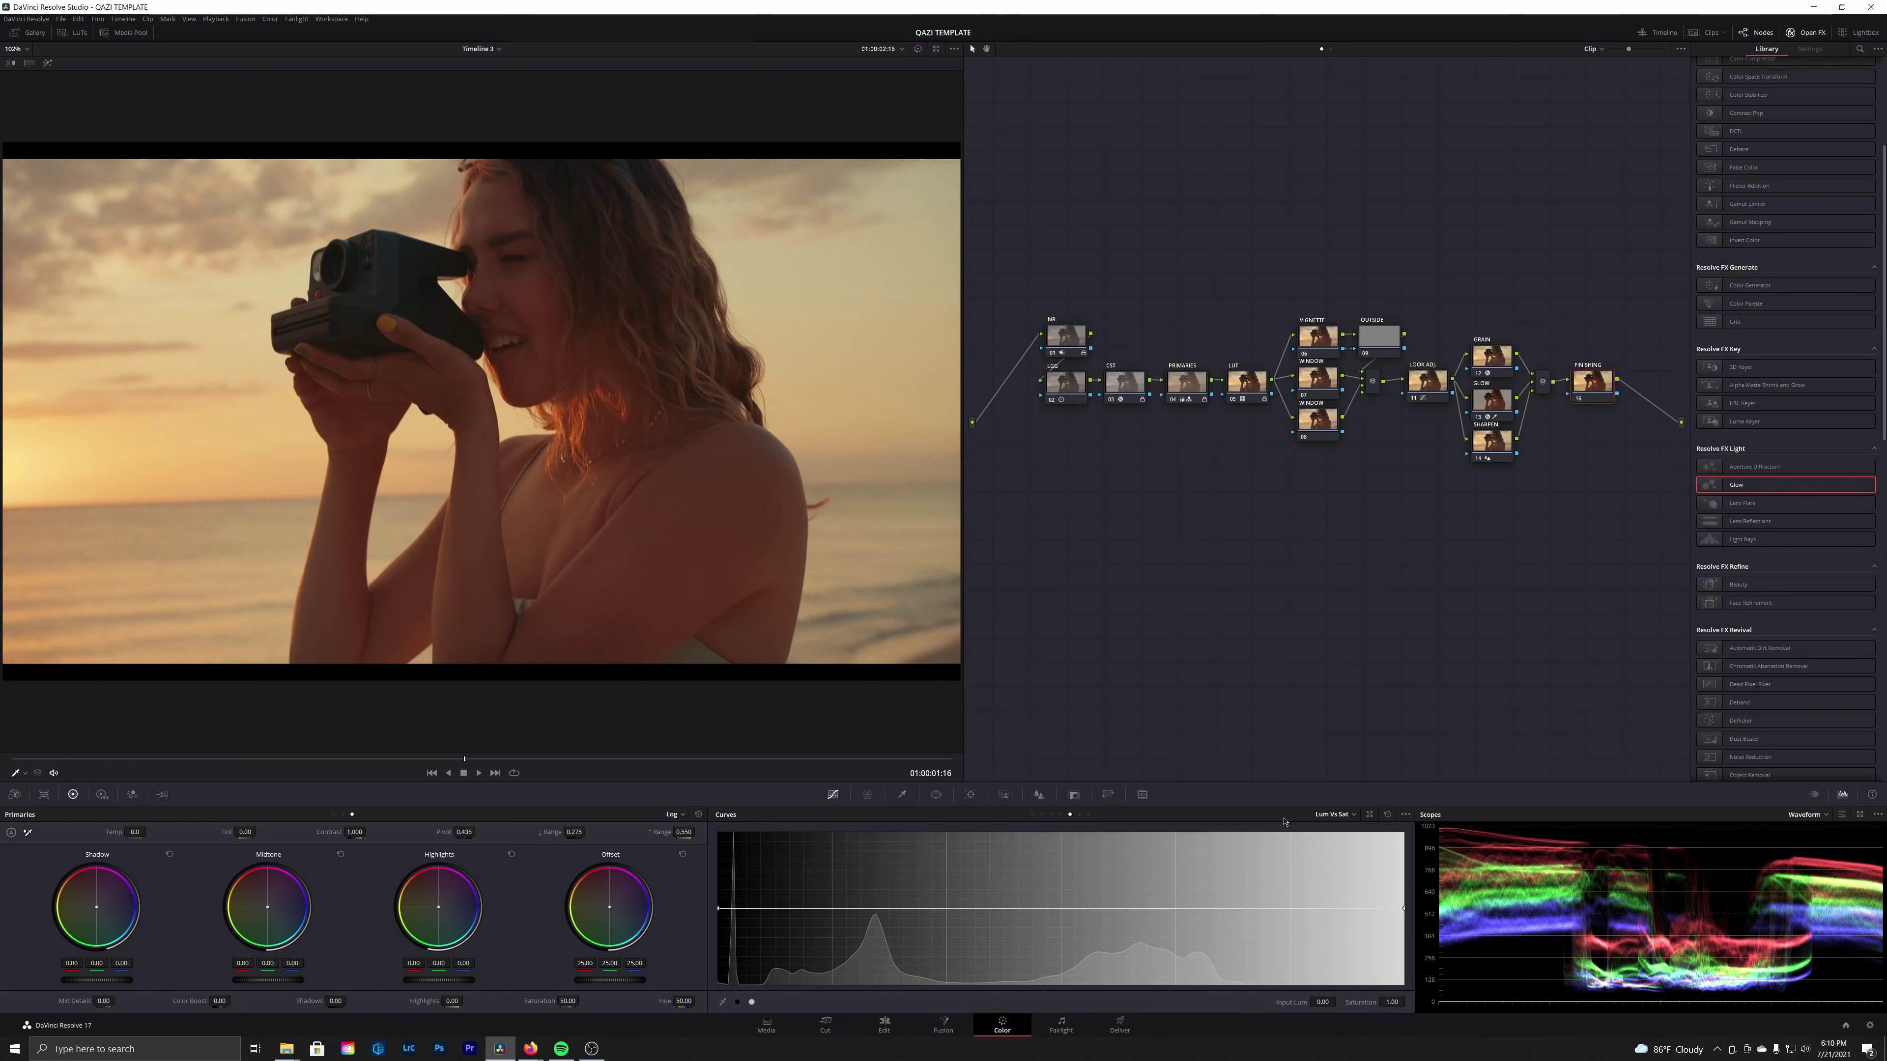
Pull down the Lum vs Sat curve's dark end, then toggle FINISHING off and on to compare
drag(783, 915, 725, 981)
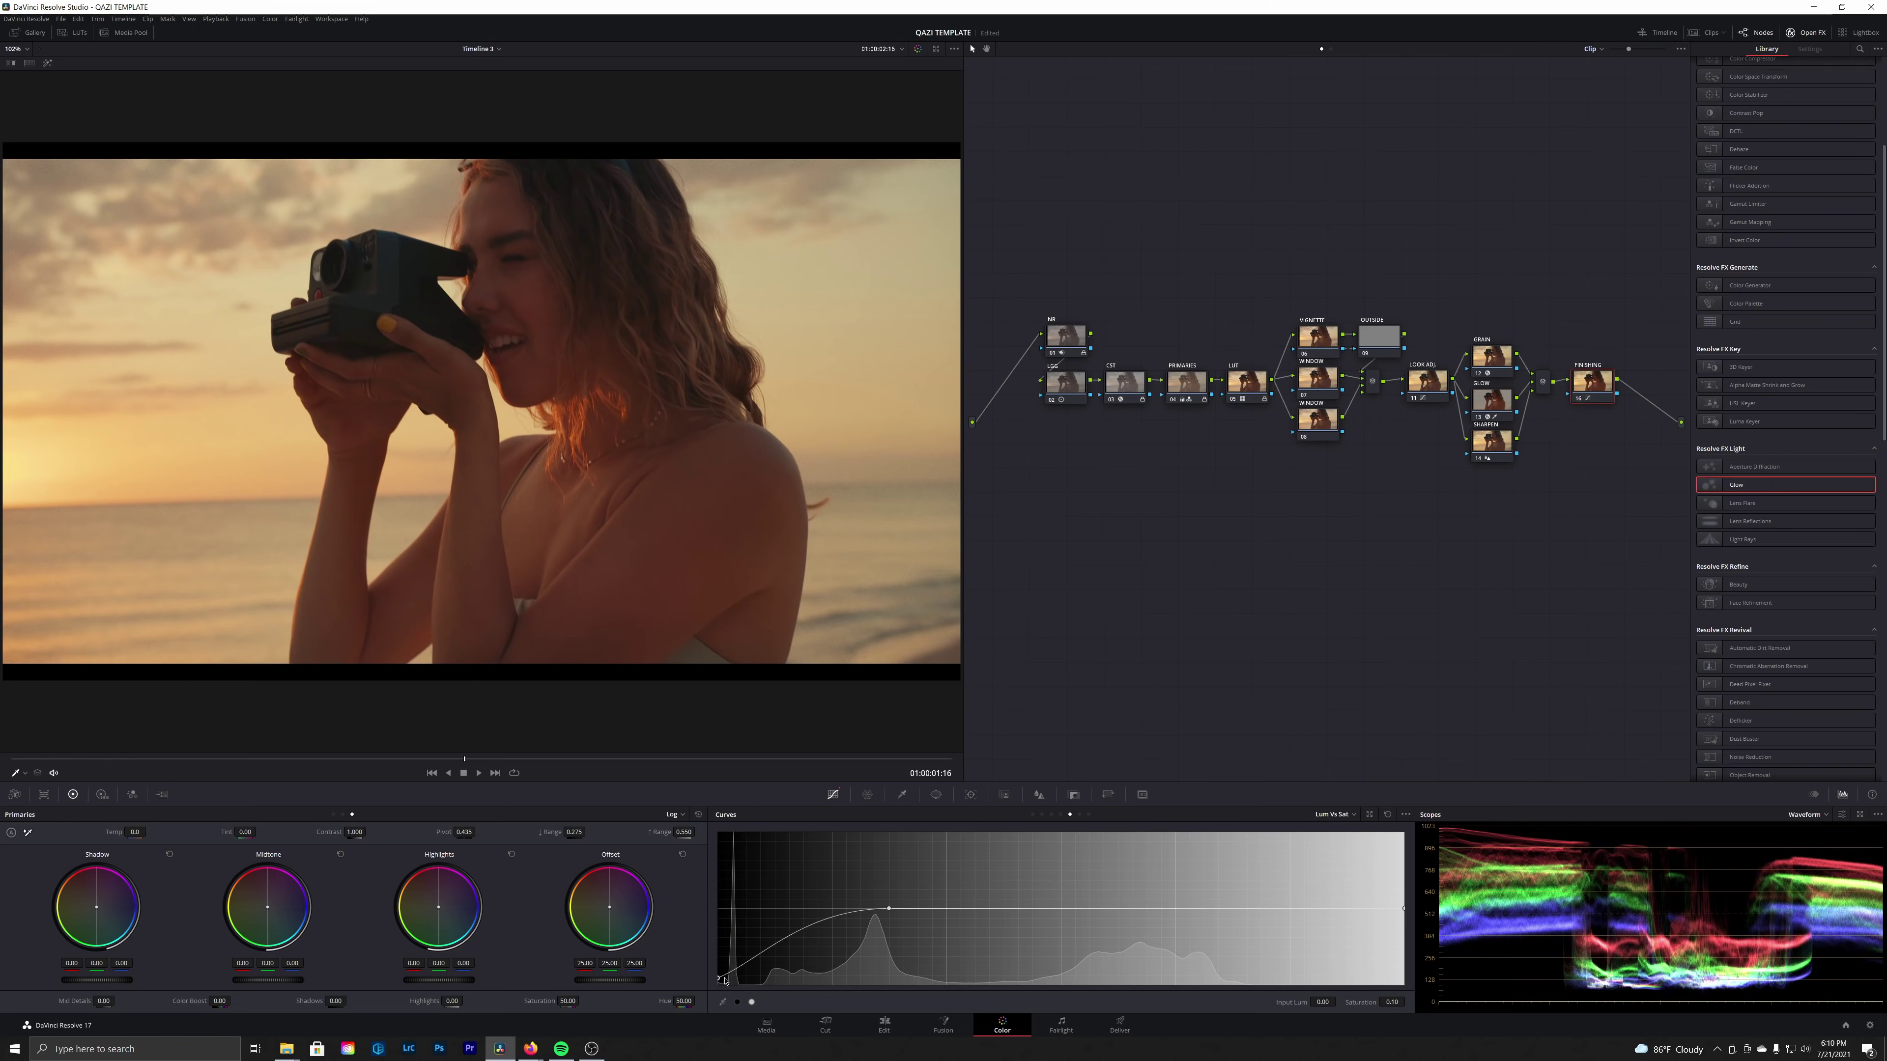
key(ctrl+d)
key(ctrl+d)
key(ctrl+d)
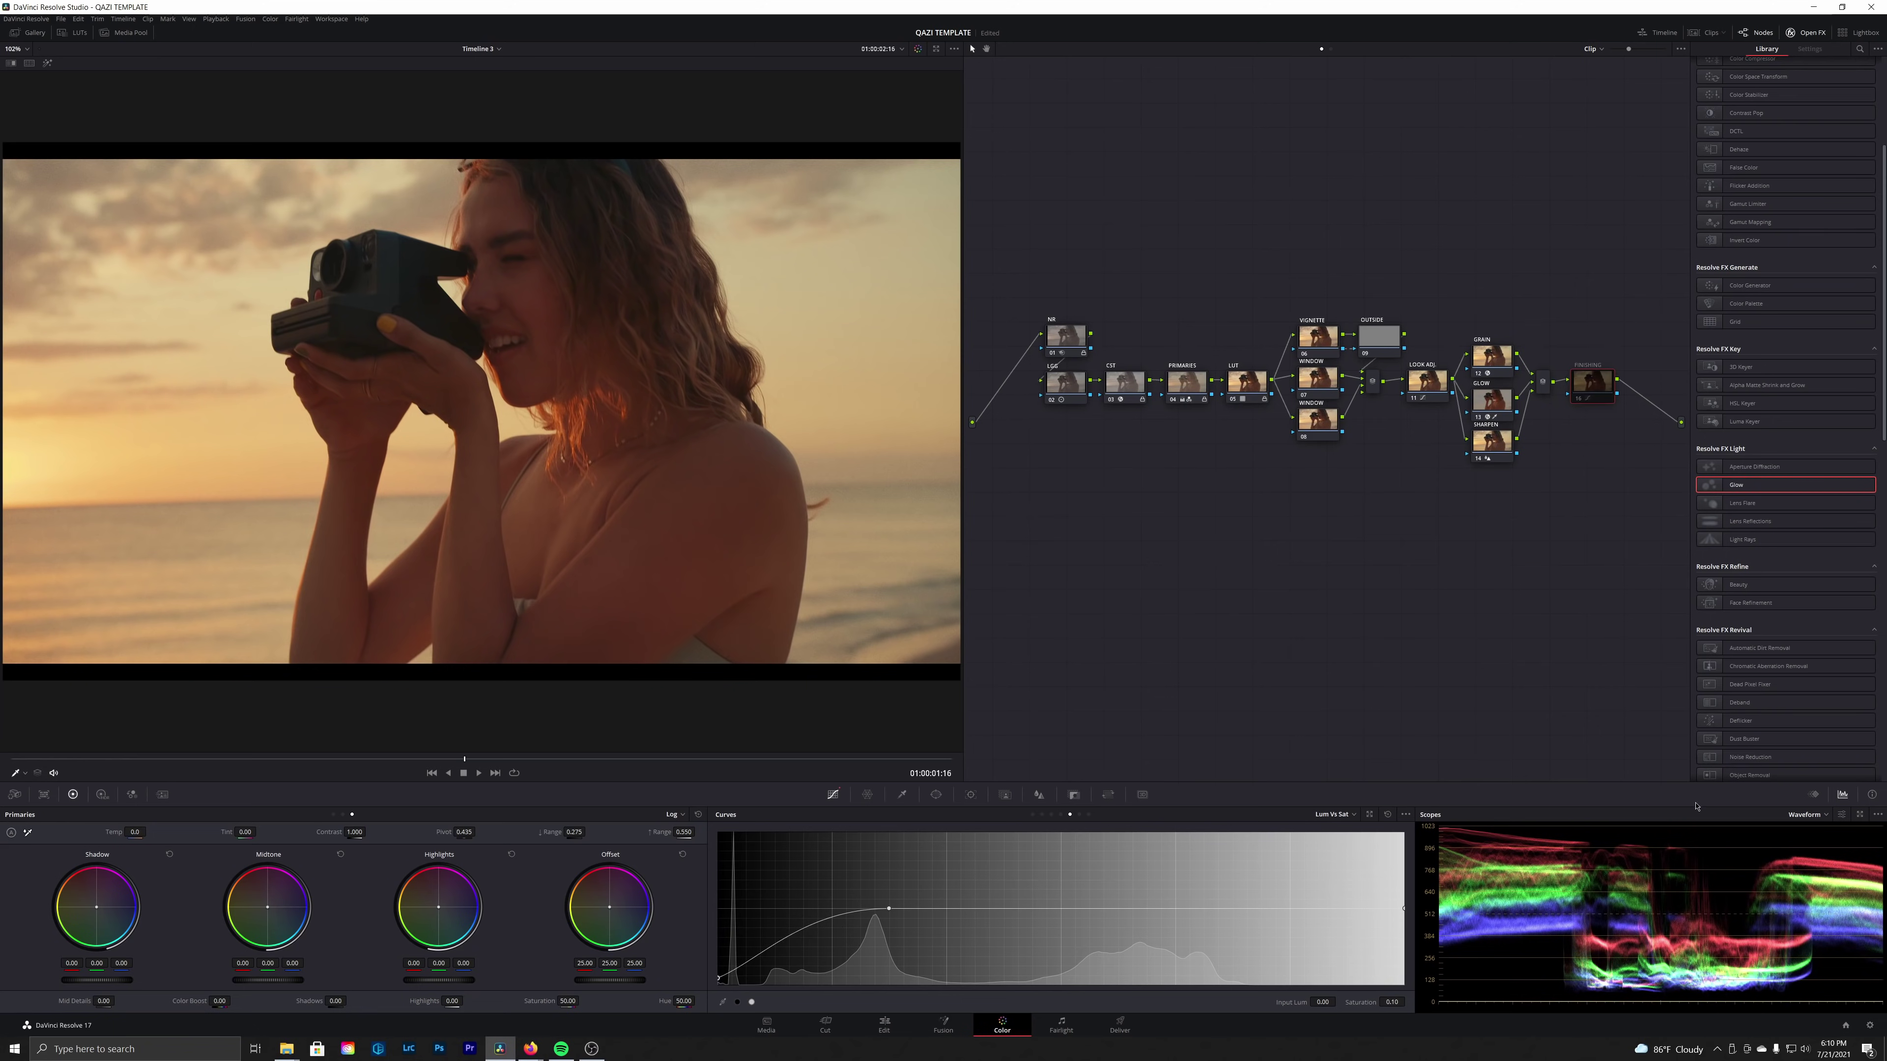
key(ctrl+d)
key(ctrl+d)
key(ctrl+d)
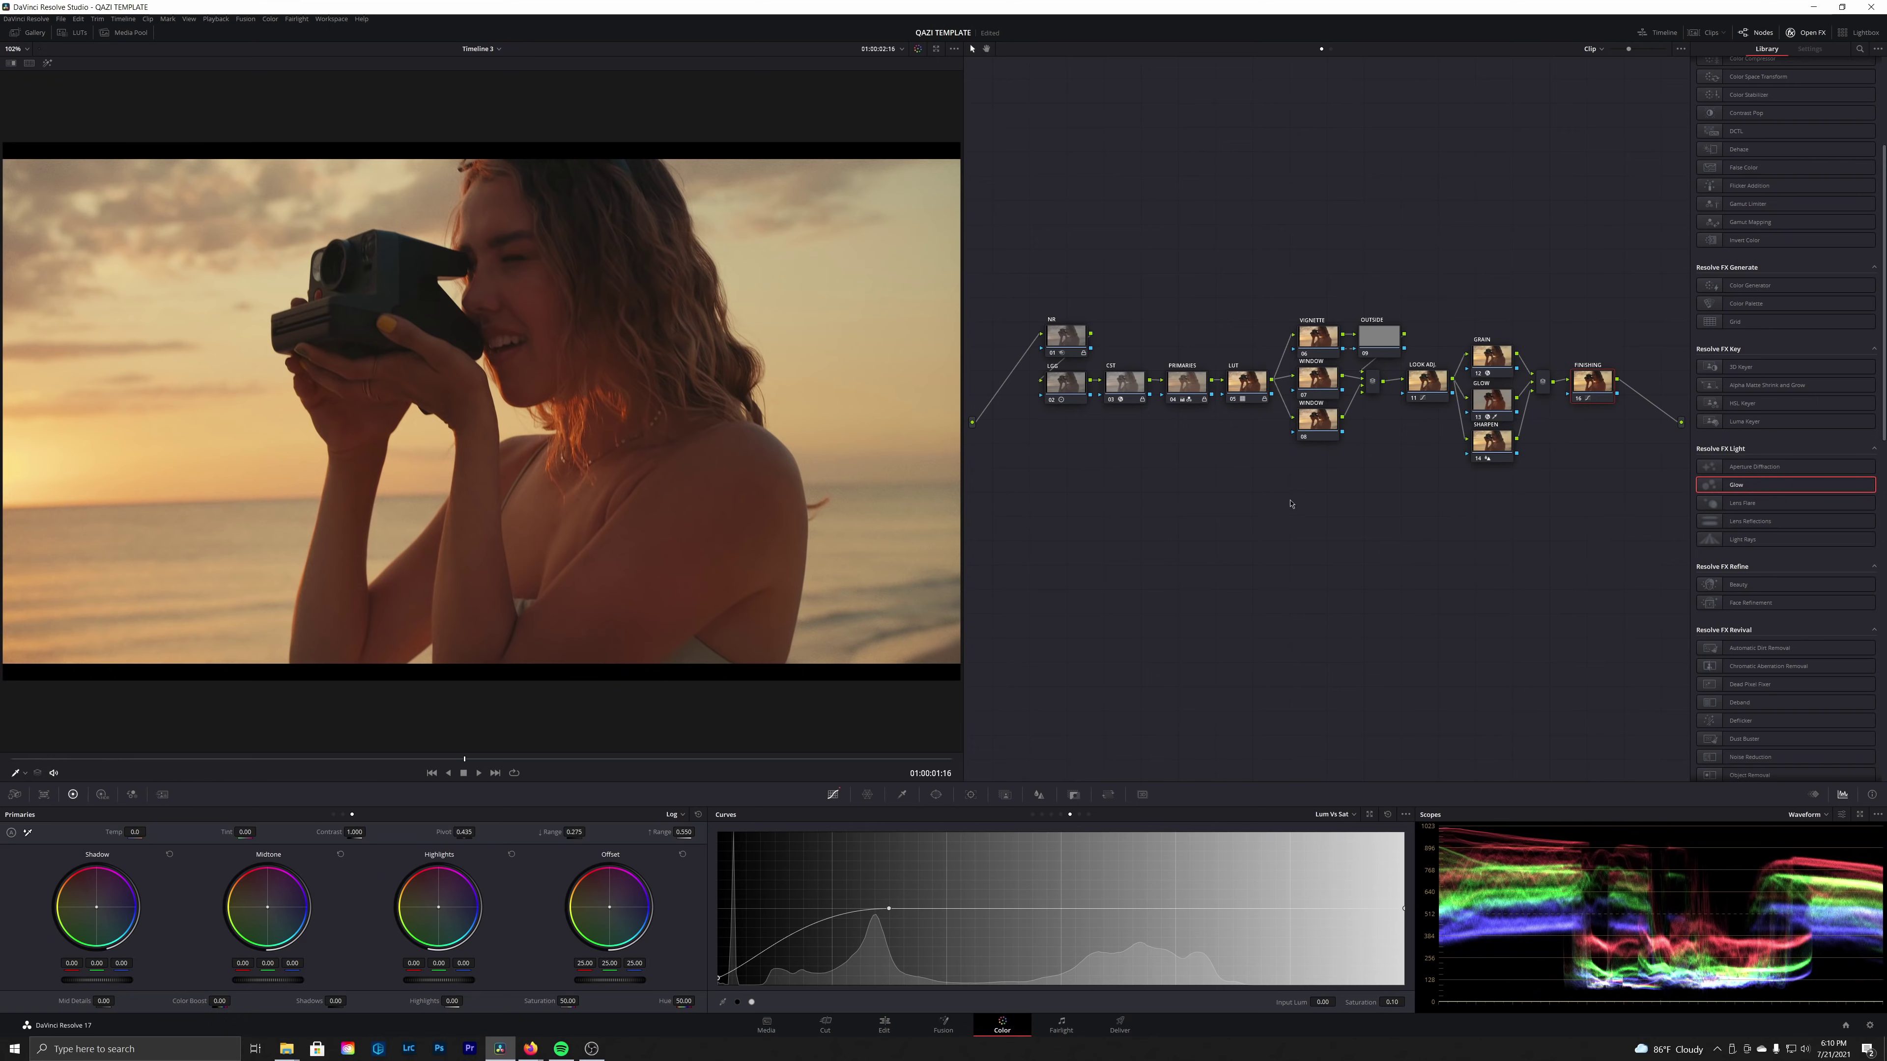
Add a large, soft, inverted elliptical circle window over the subject on the VIGNETTE node
click(1322, 342)
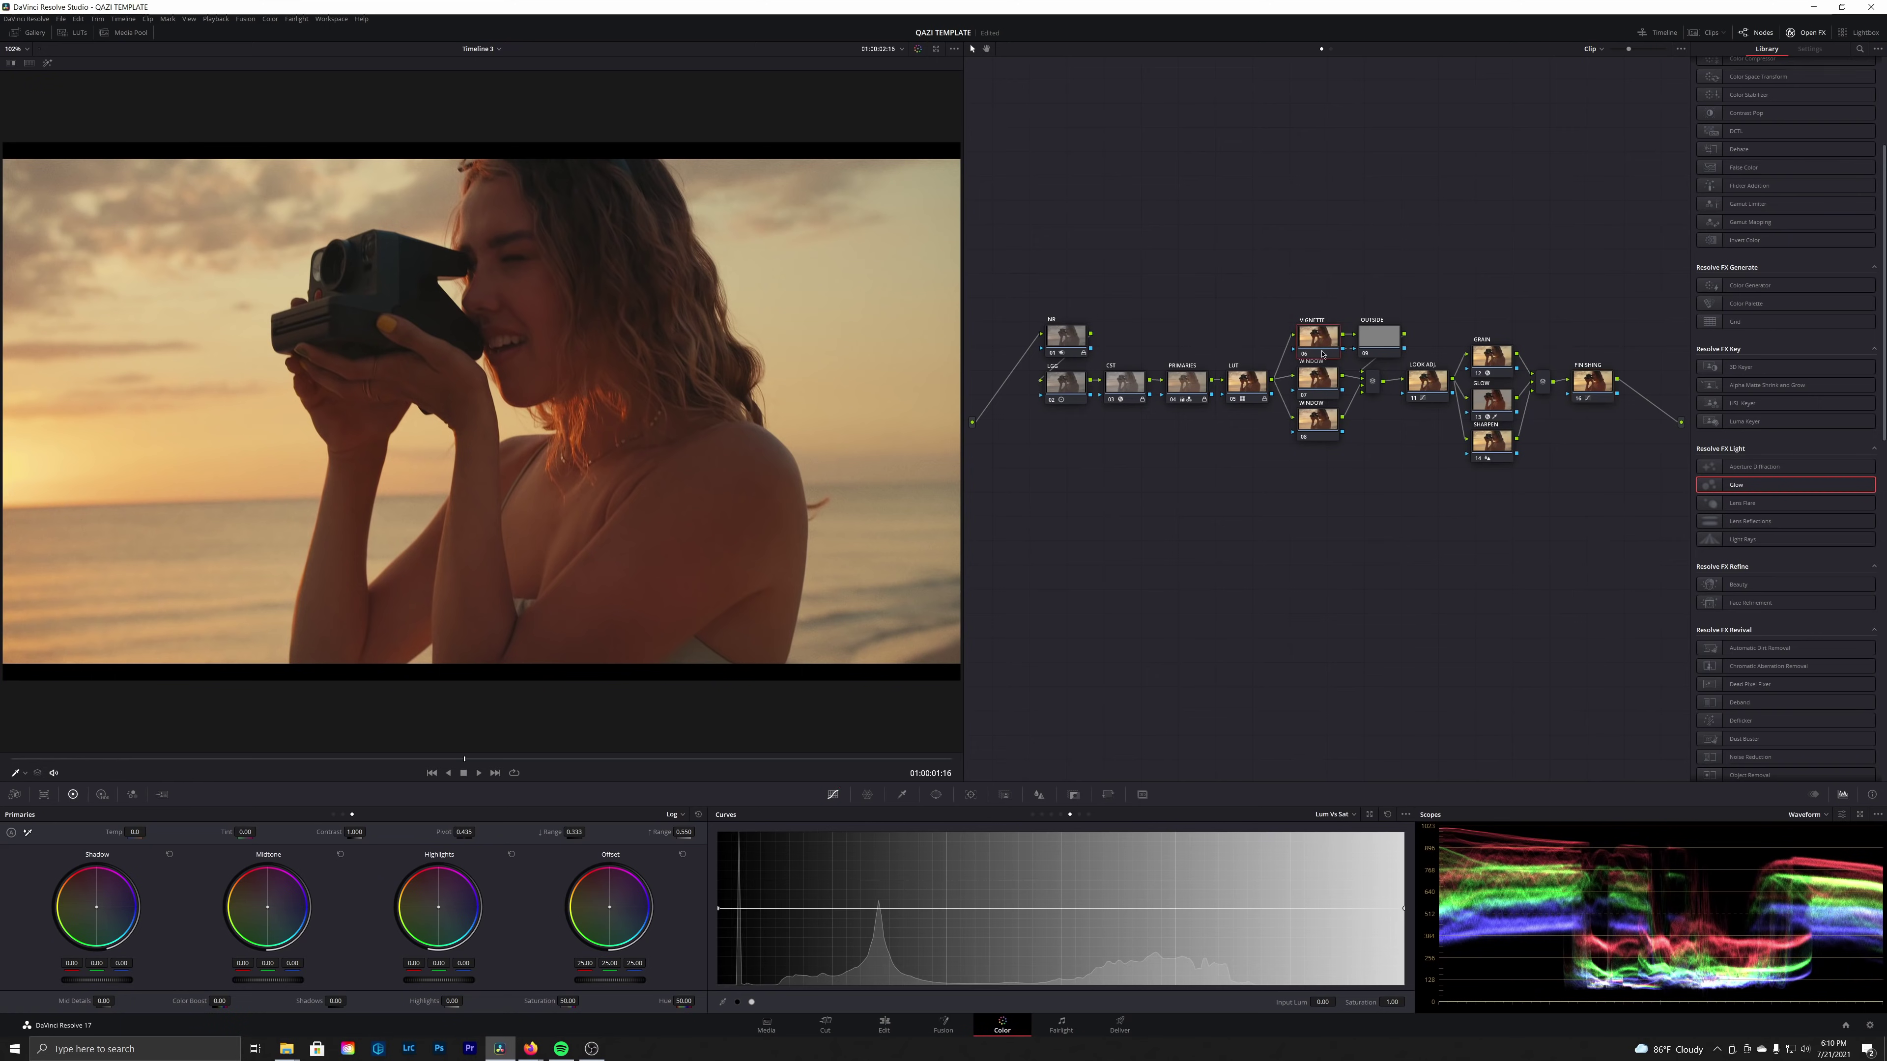
click(936, 794)
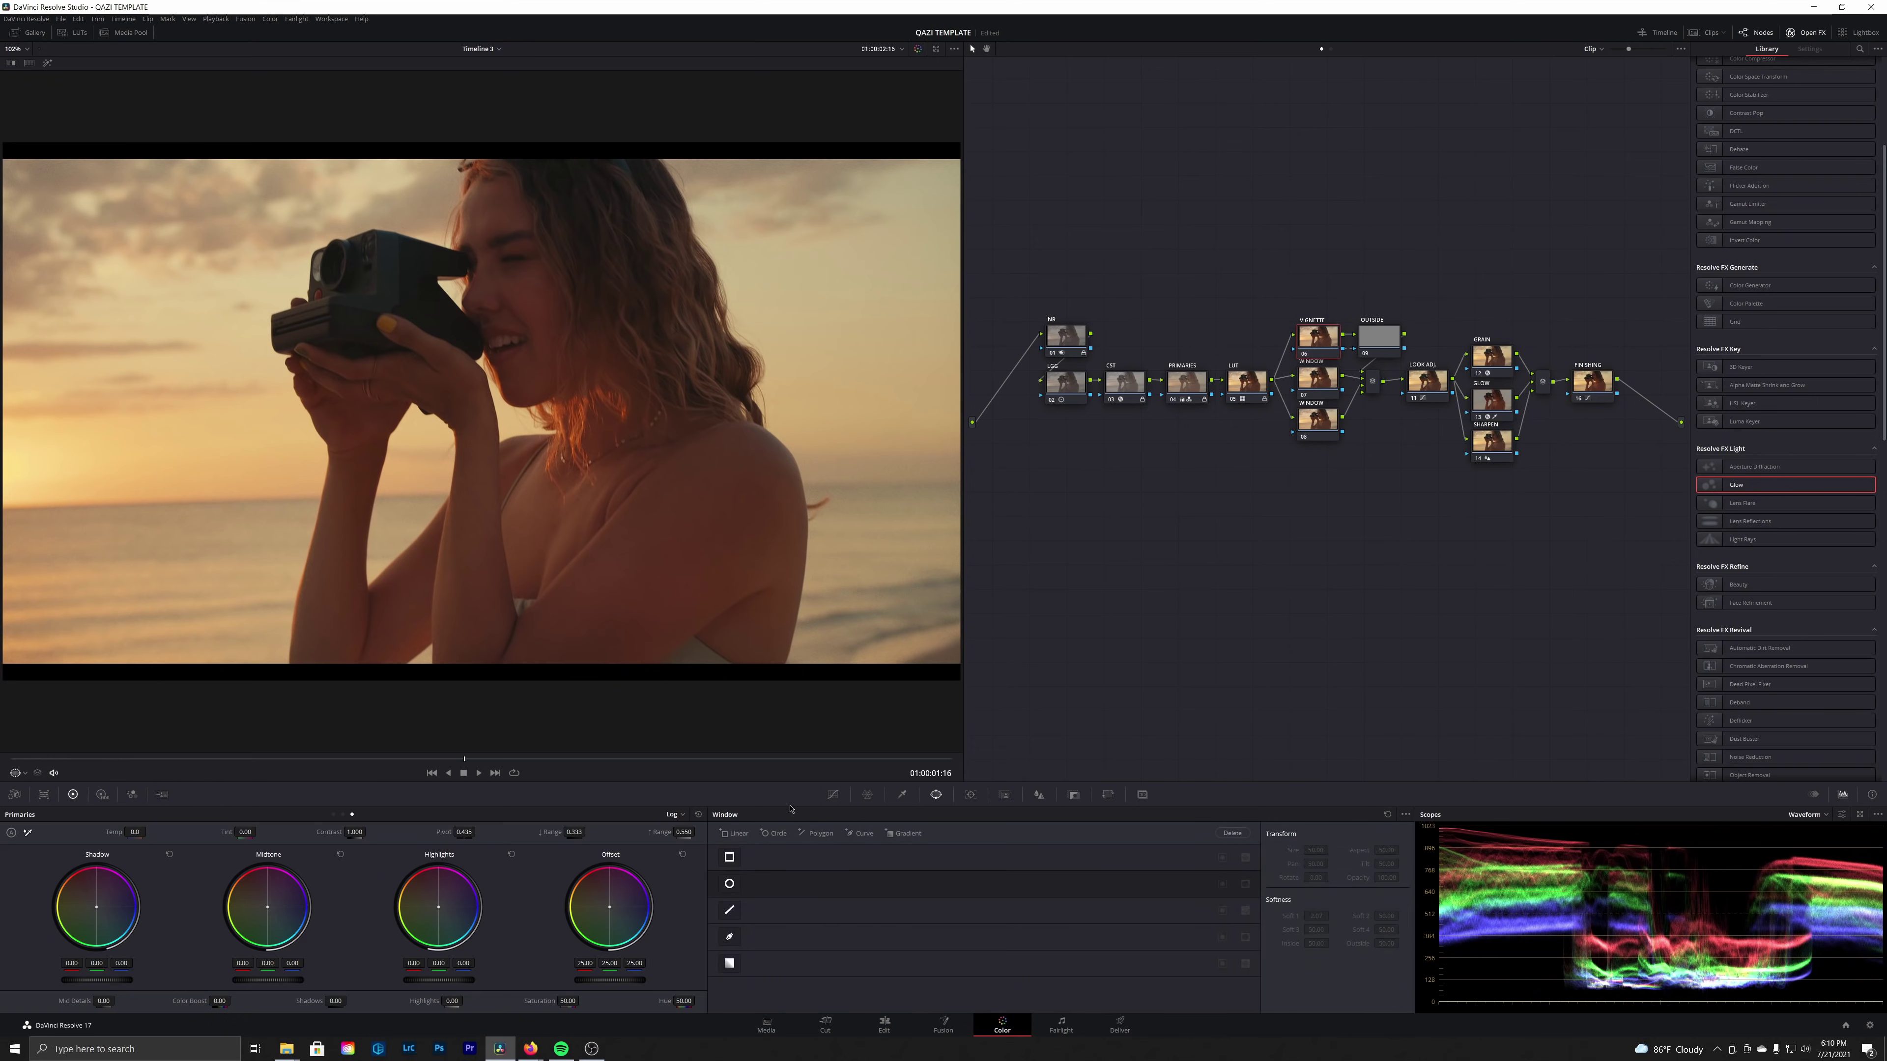
click(727, 886)
drag(480, 567, 481, 695)
drag(672, 410, 722, 417)
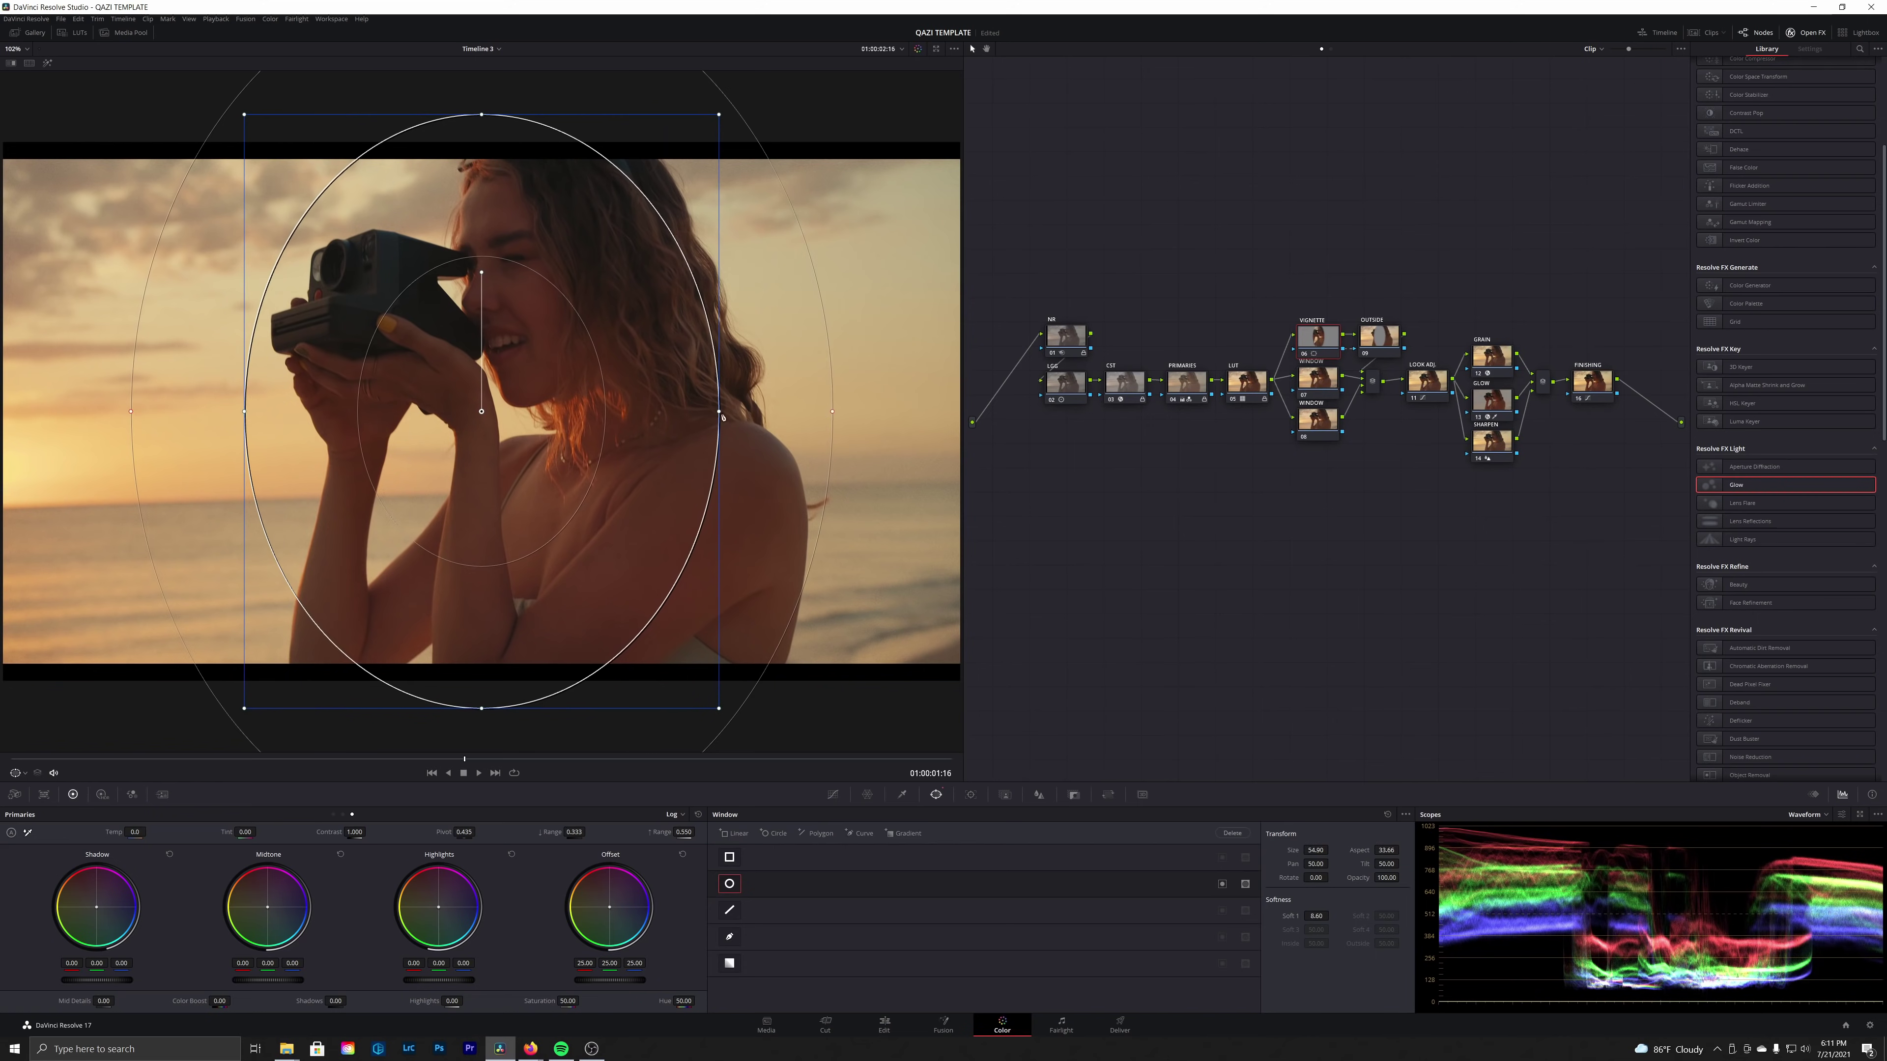
drag(481, 567, 481, 476)
drag(500, 657, 589, 721)
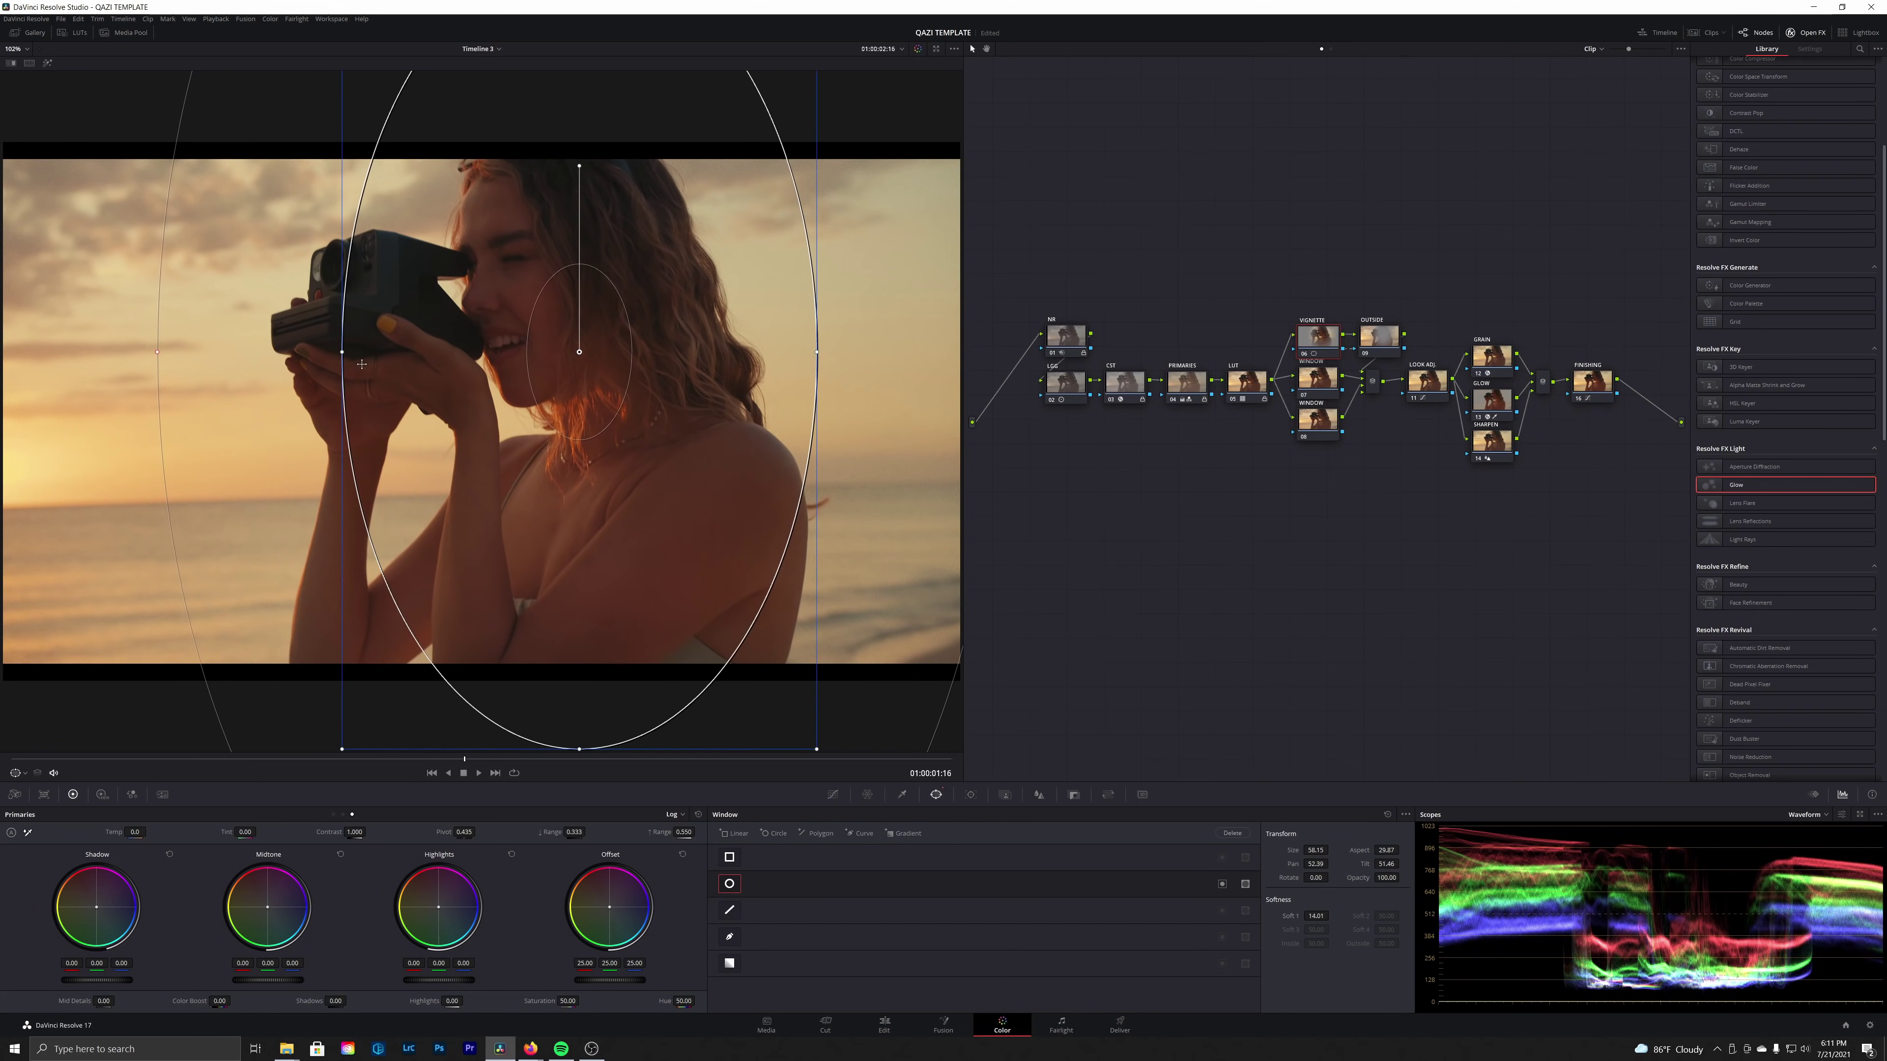
drag(343, 354, 314, 352)
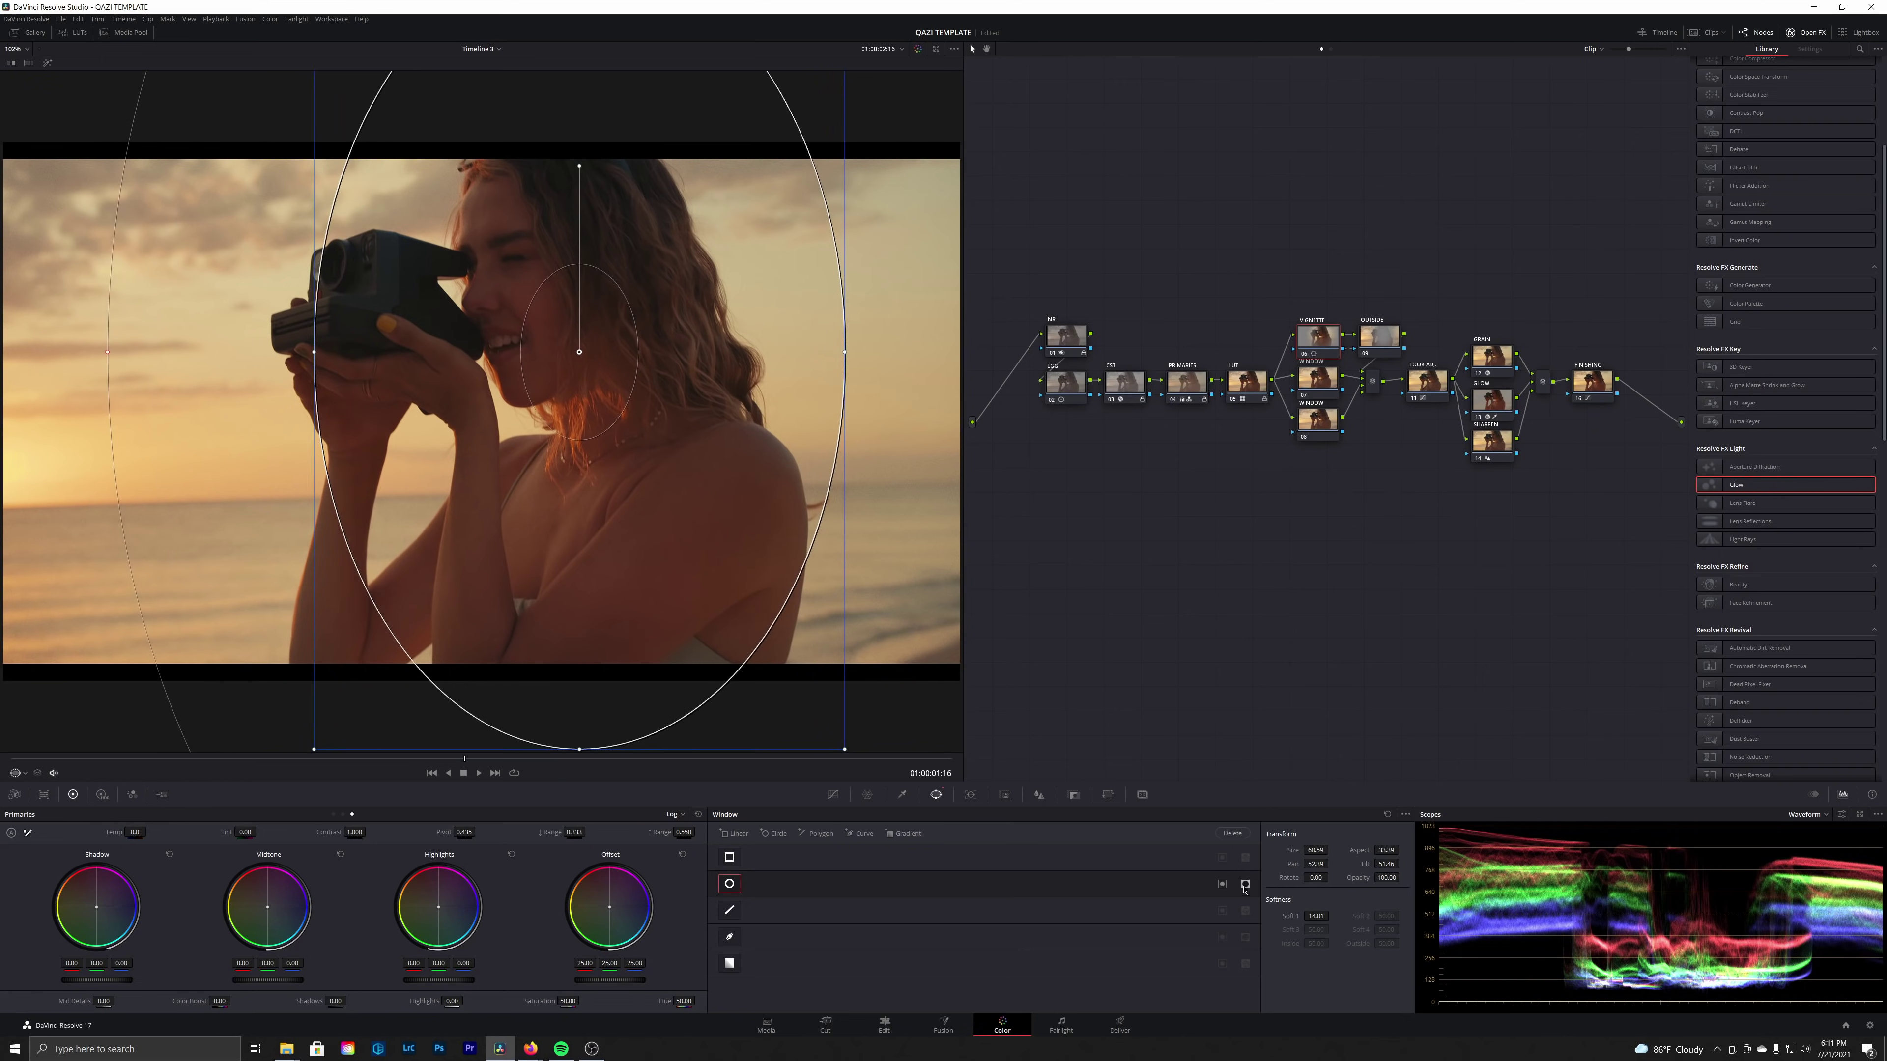
click(1222, 884)
Lift the luma (Y) curve on both the VIGNETTE and OUTSIDE nodes to brighten the image
click(832, 795)
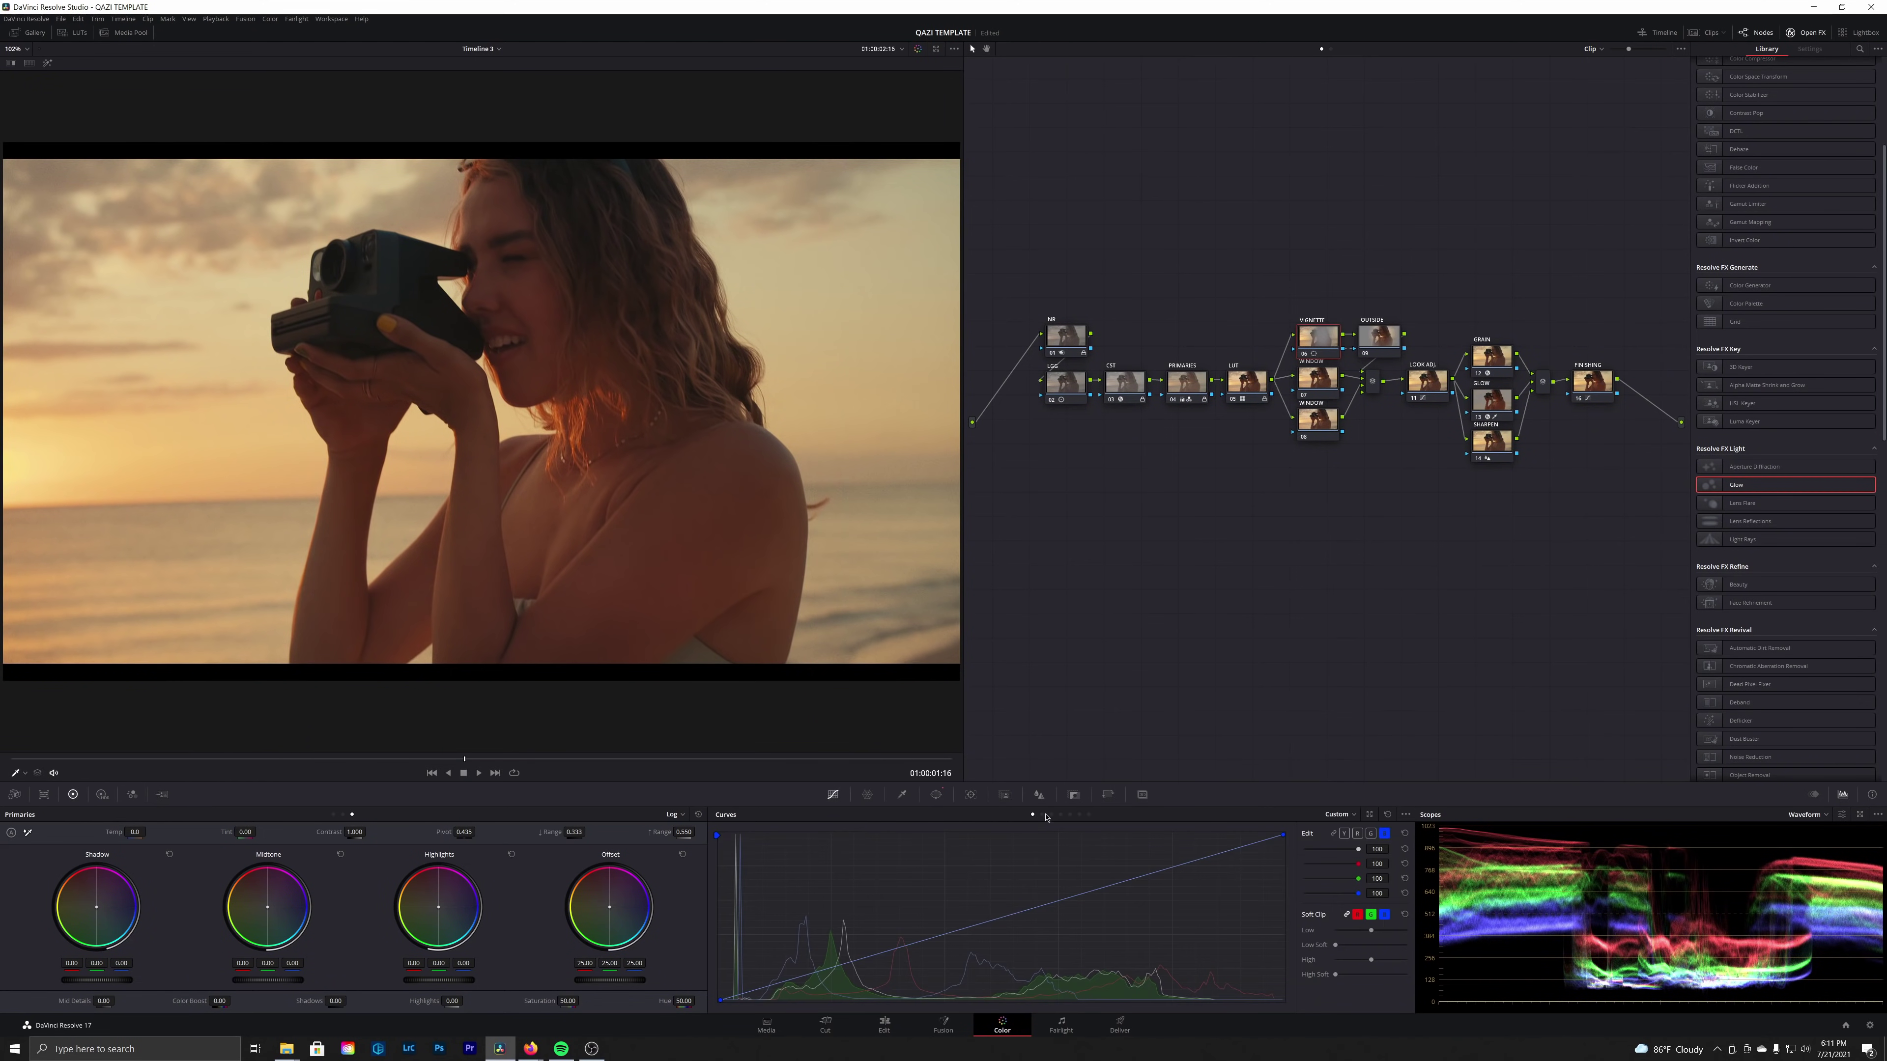
click(1346, 834)
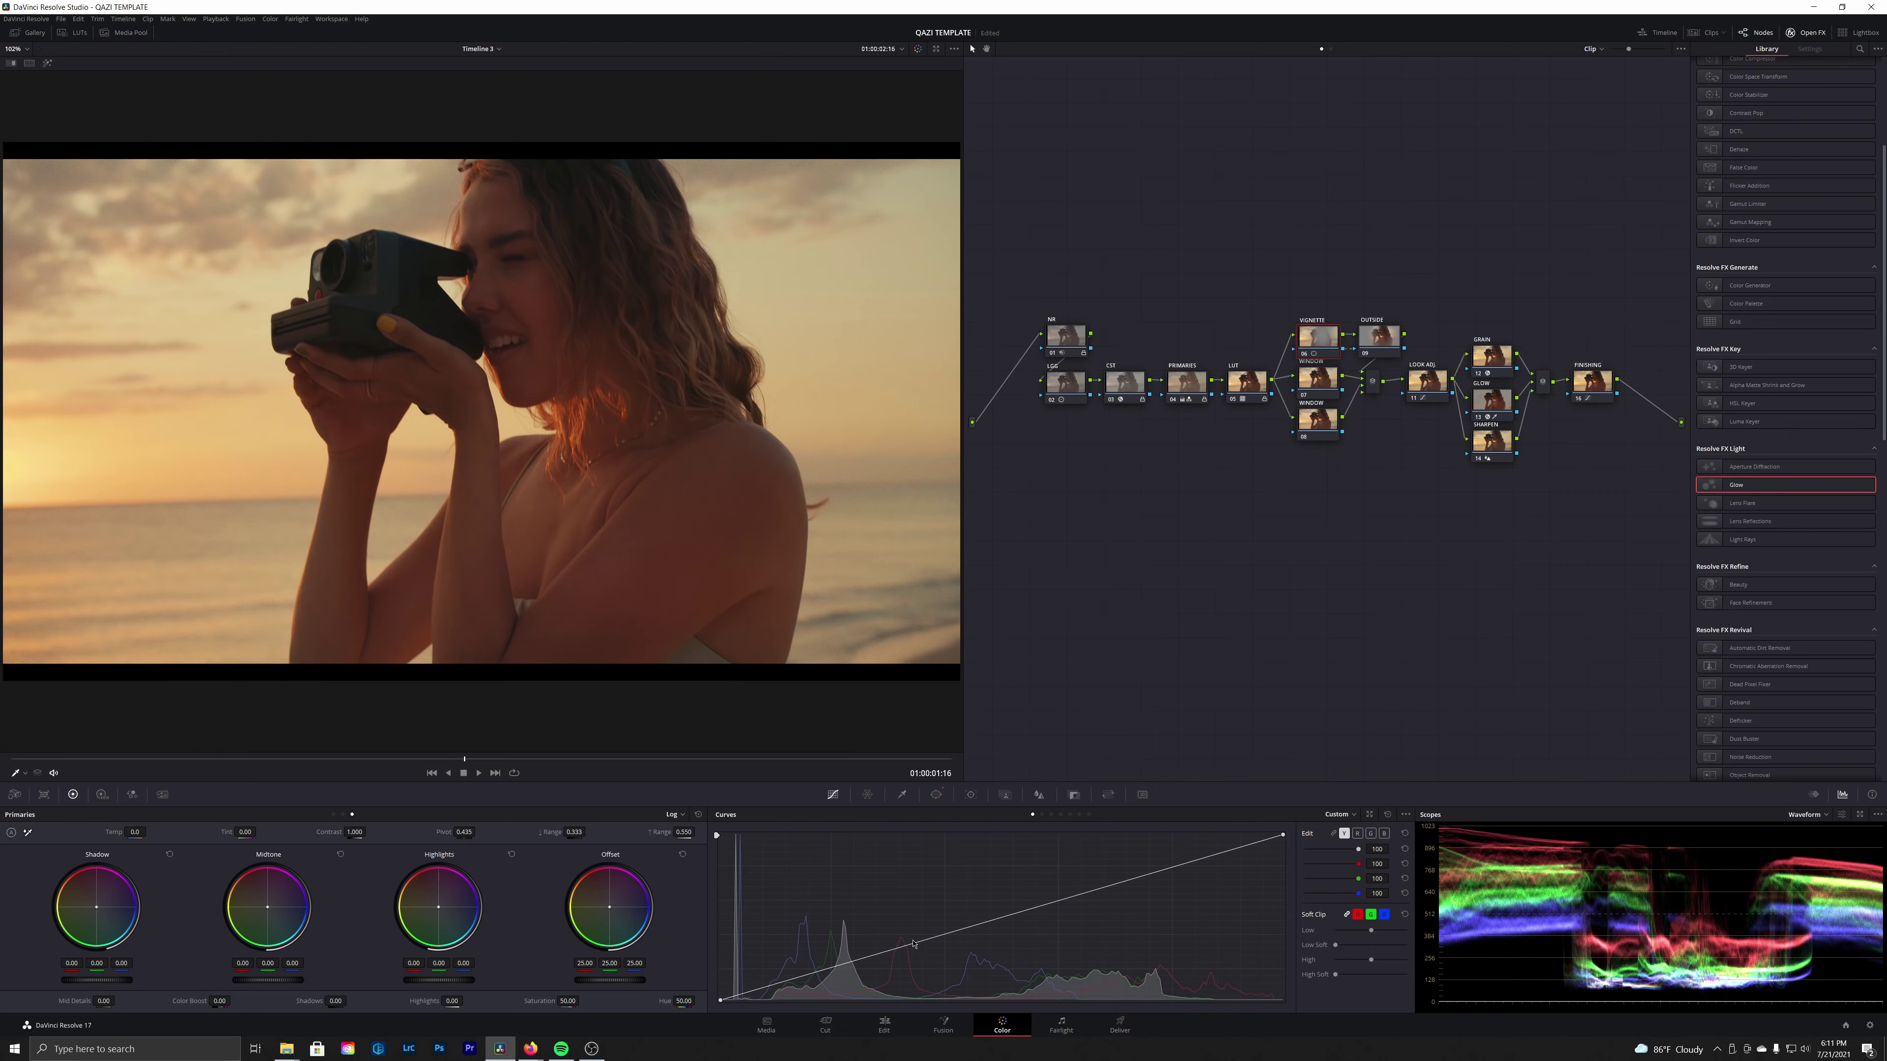
drag(929, 942, 936, 948)
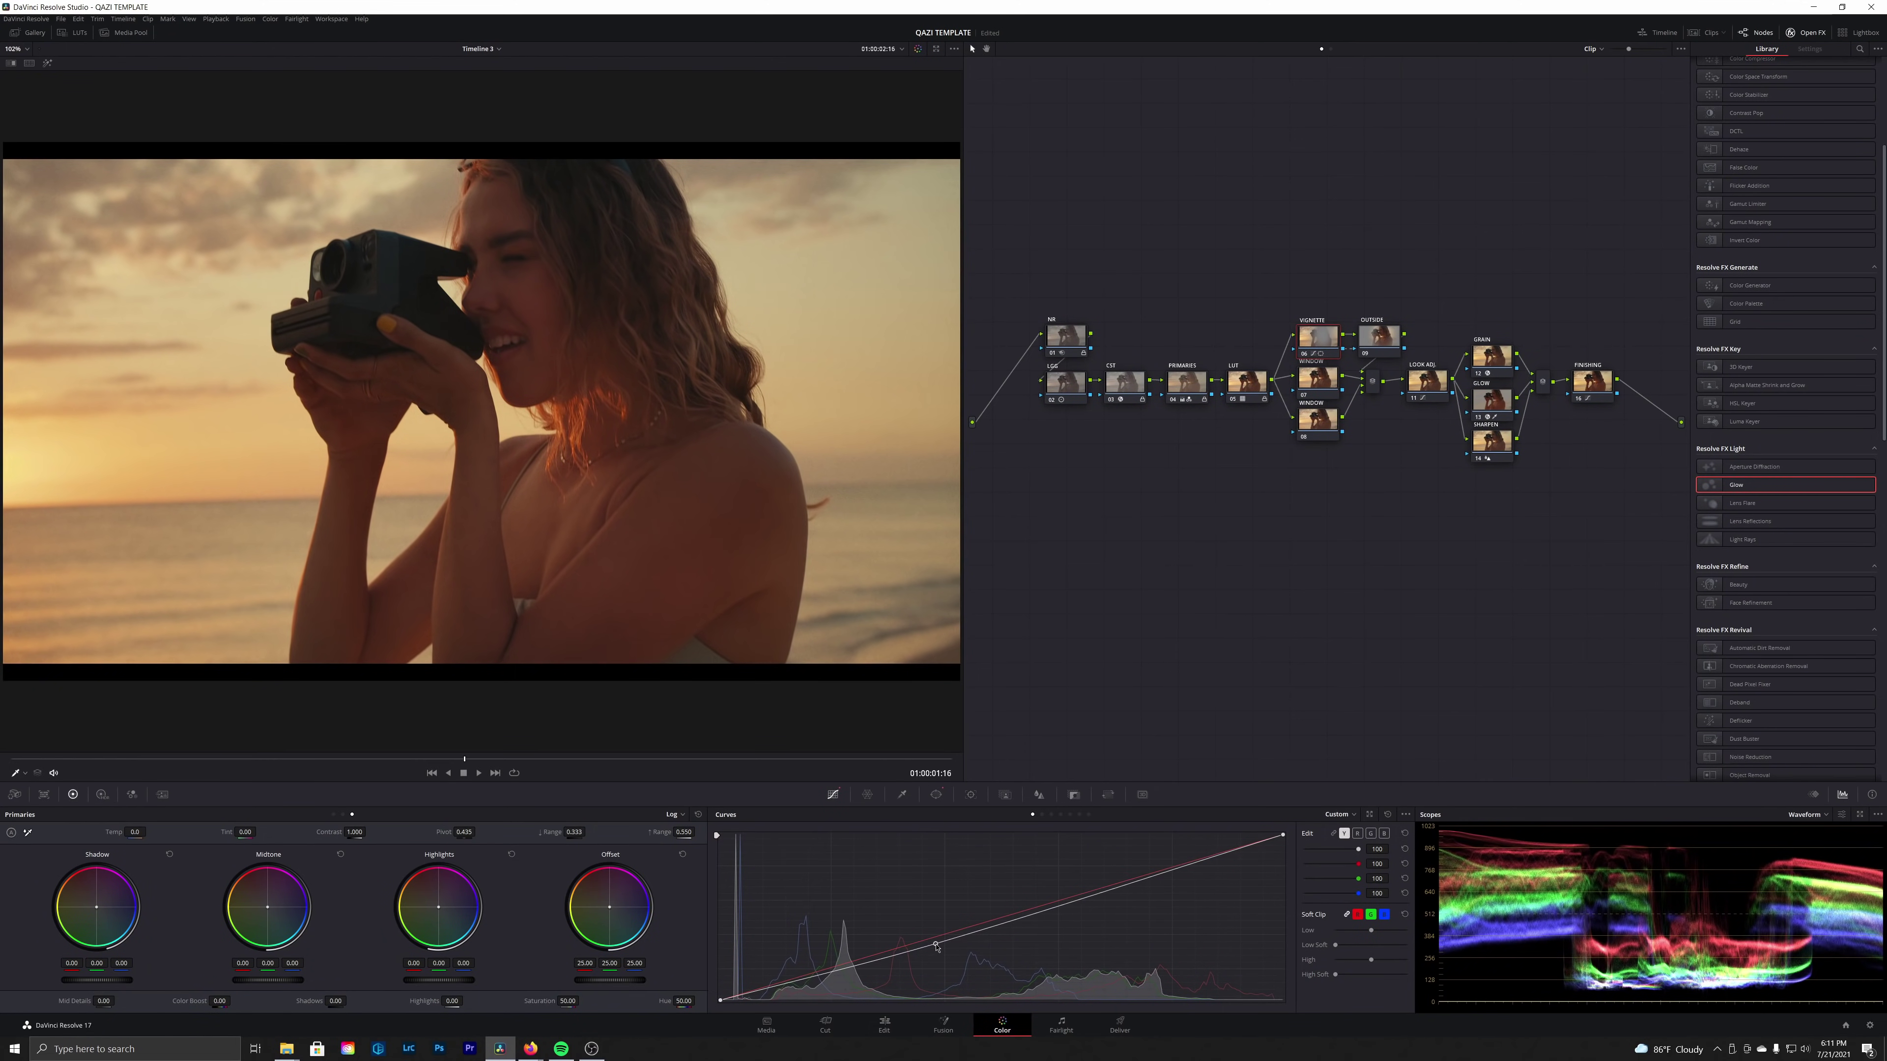
click(1393, 332)
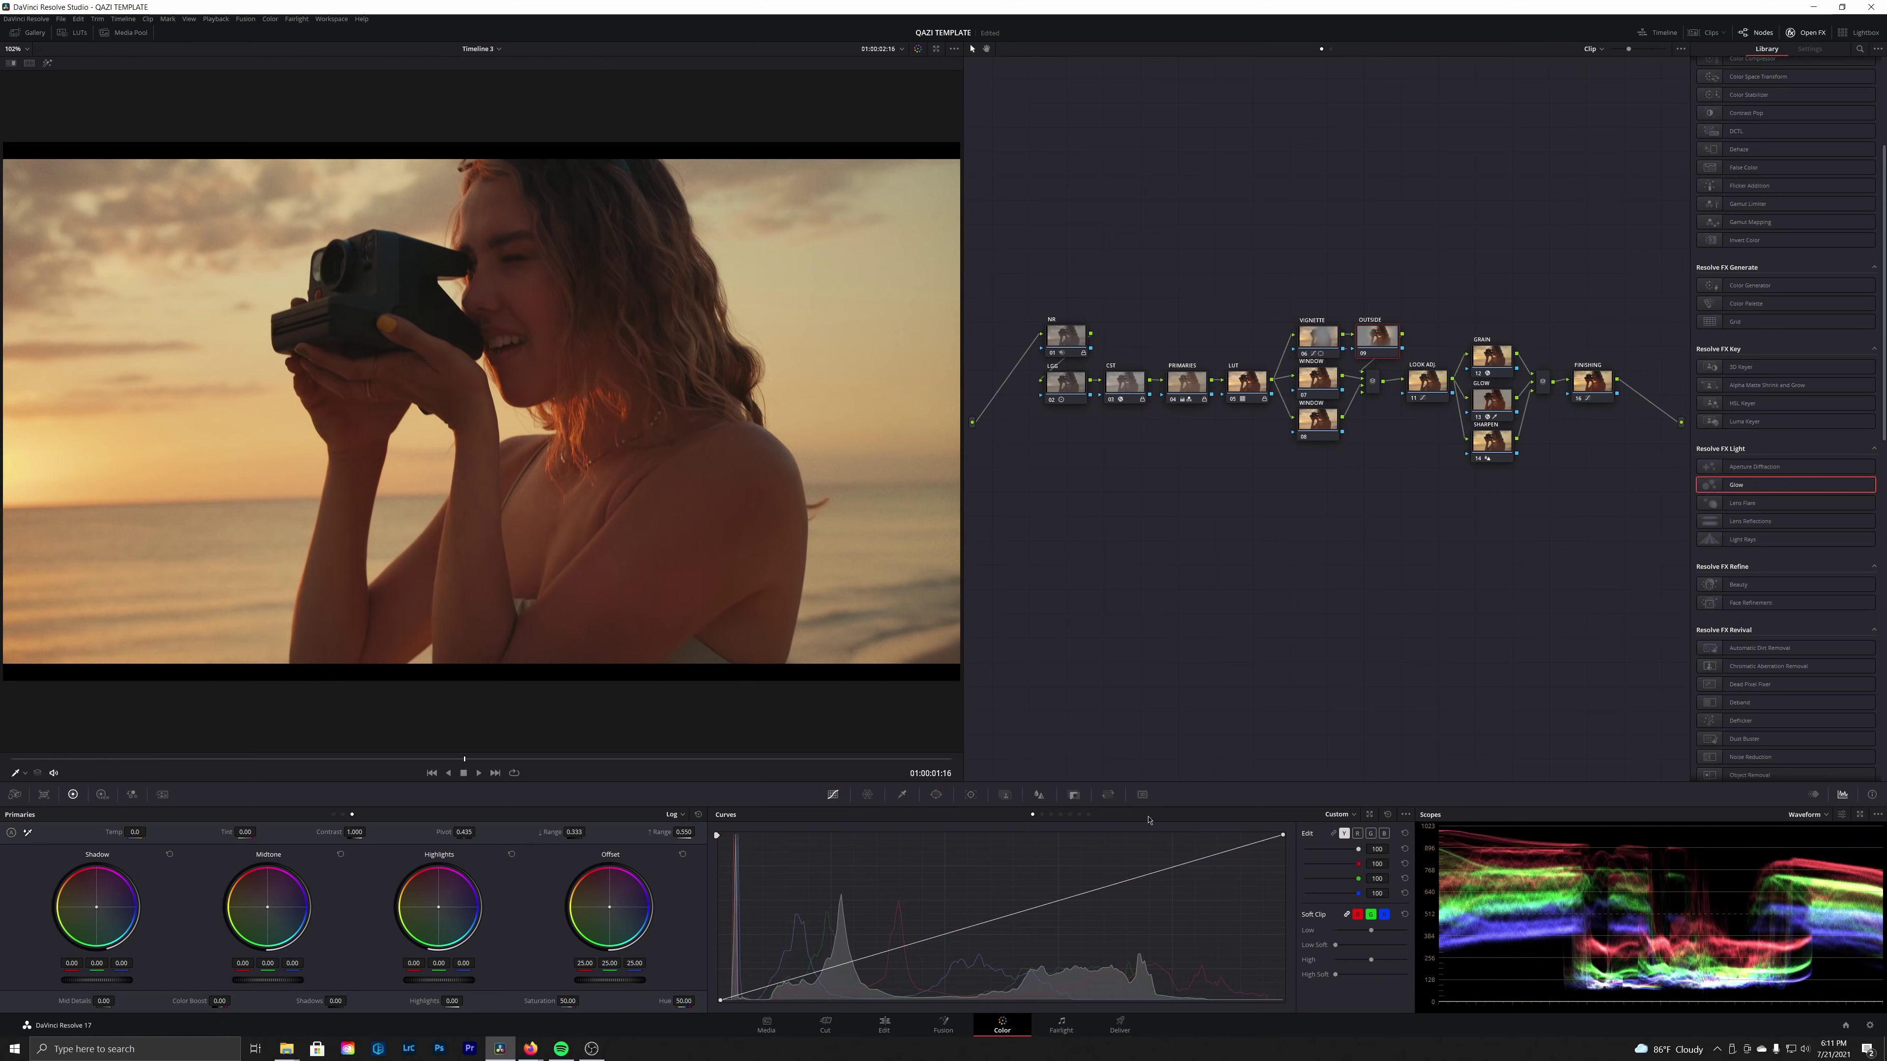
drag(988, 921, 988, 908)
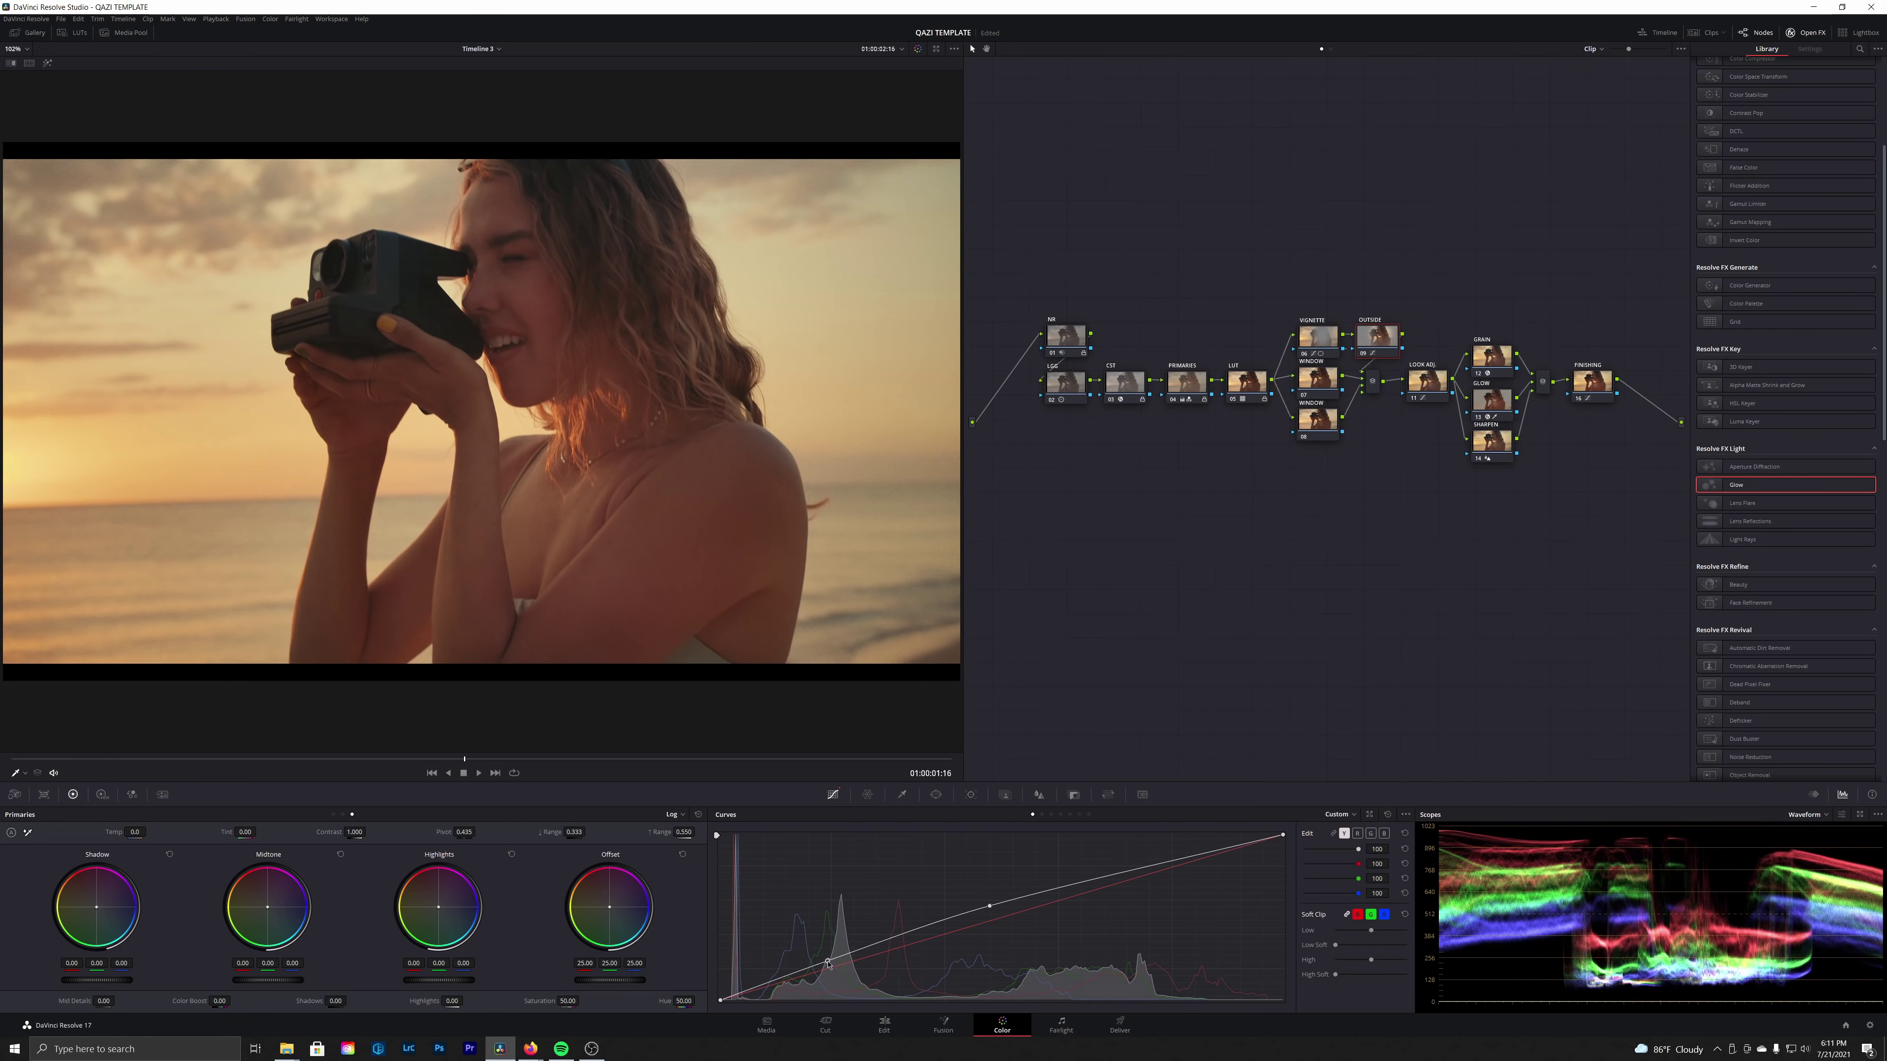
click(828, 966)
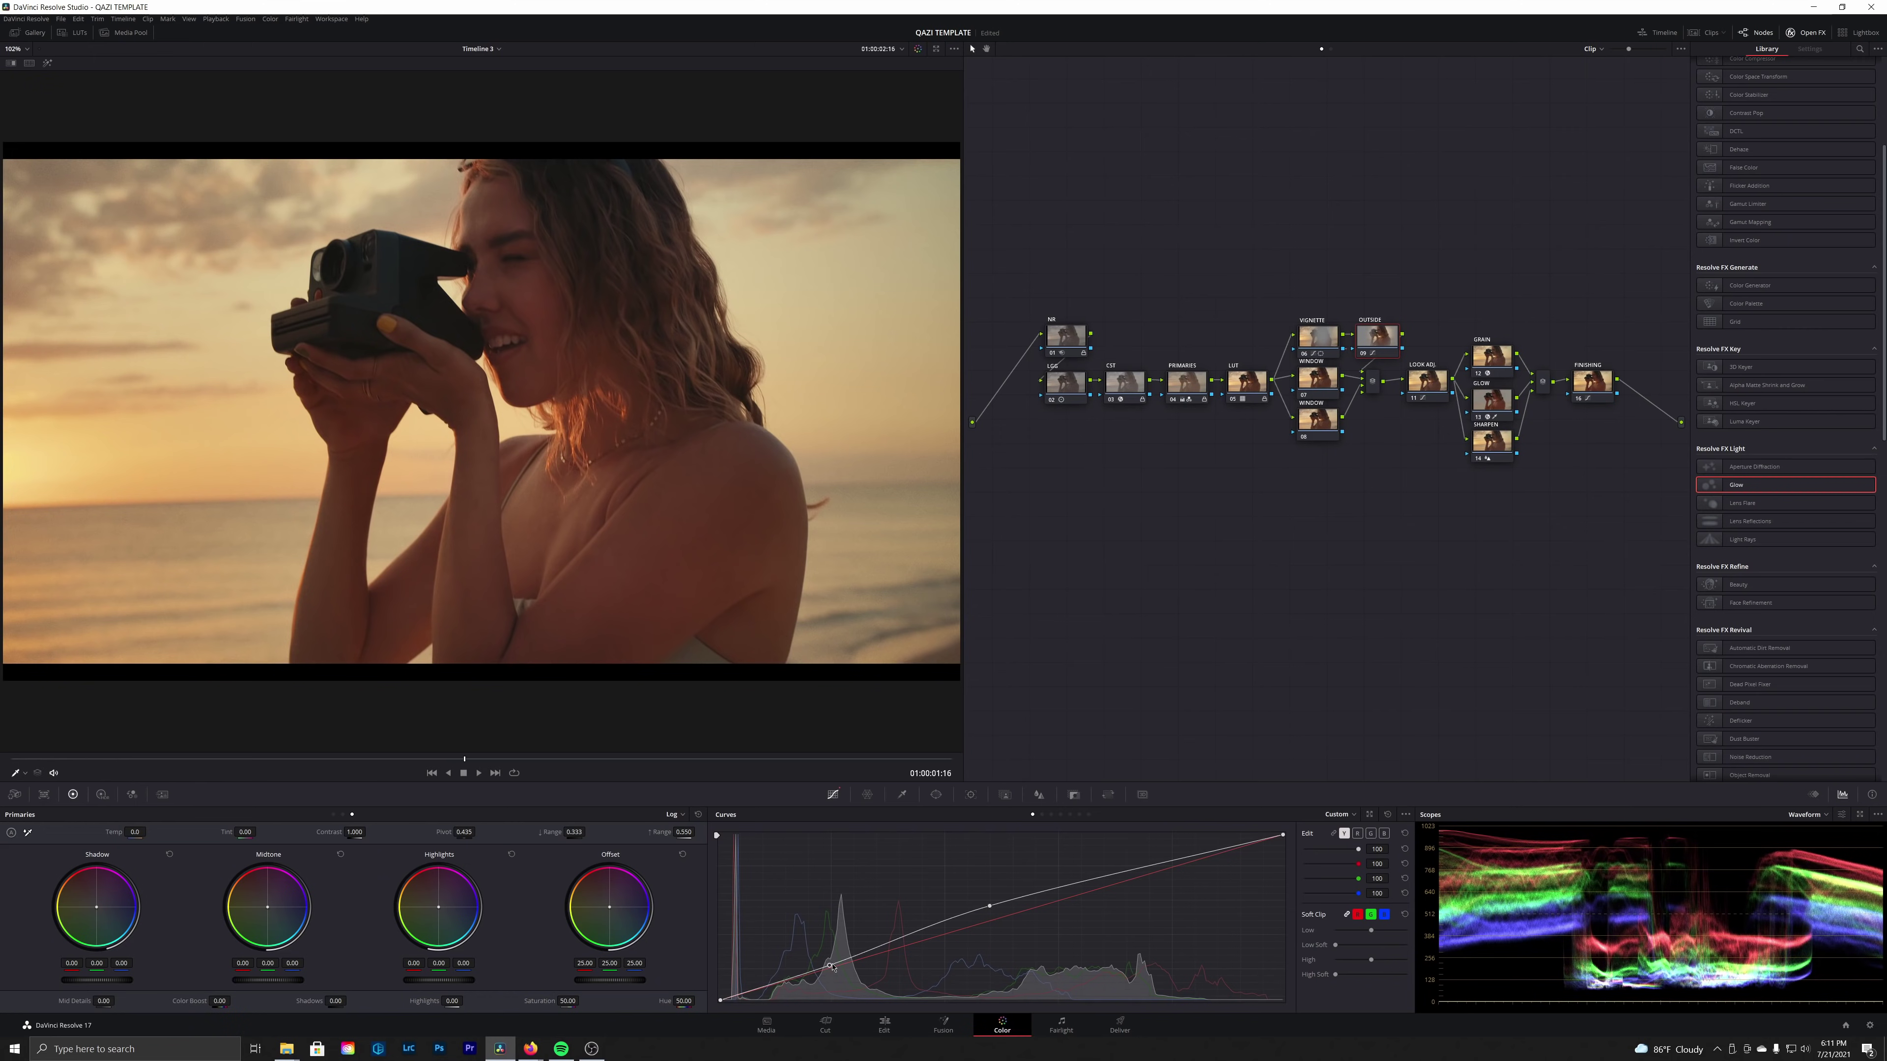
Toggle the VIGNETTE and OUTSIDE nodes off and on together to compare the result
drag(1300, 287, 1382, 356)
key(ctrl+d)
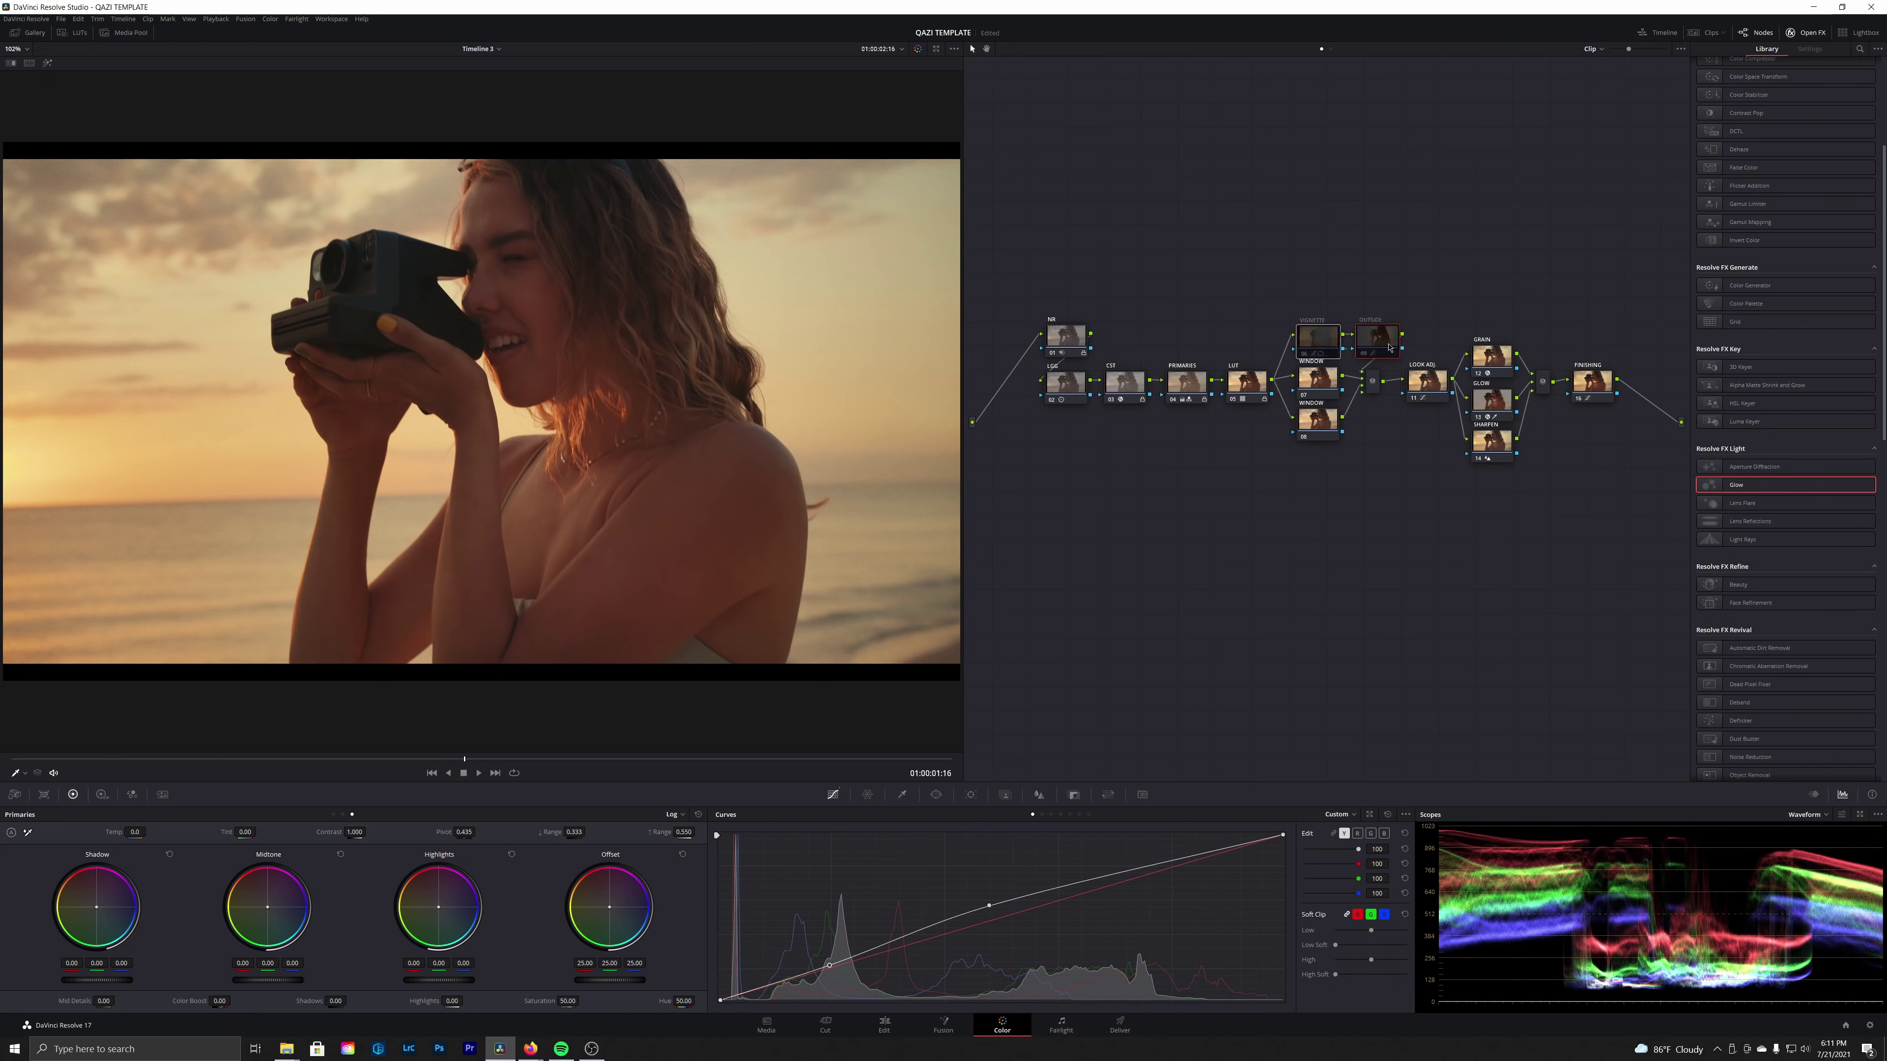
key(ctrl+d)
key(ctrl+d)
key(ctrl+d)
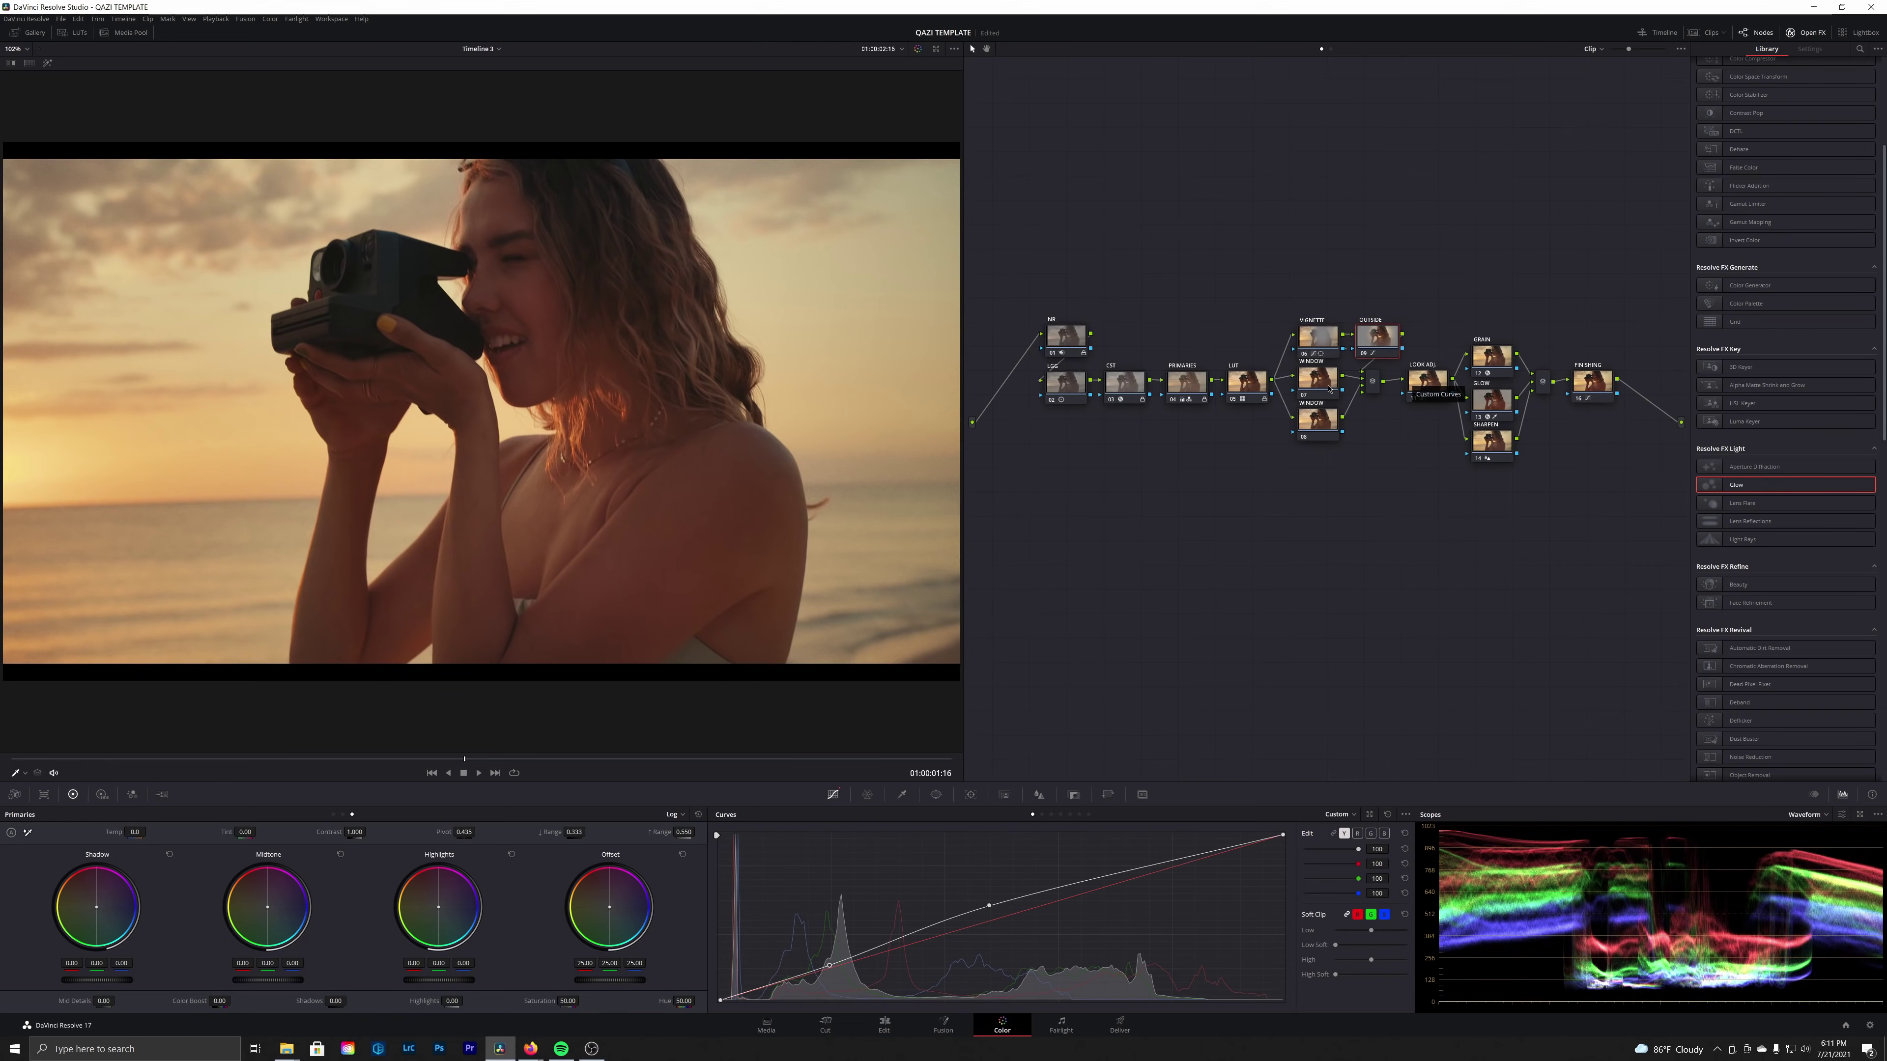
click(1328, 383)
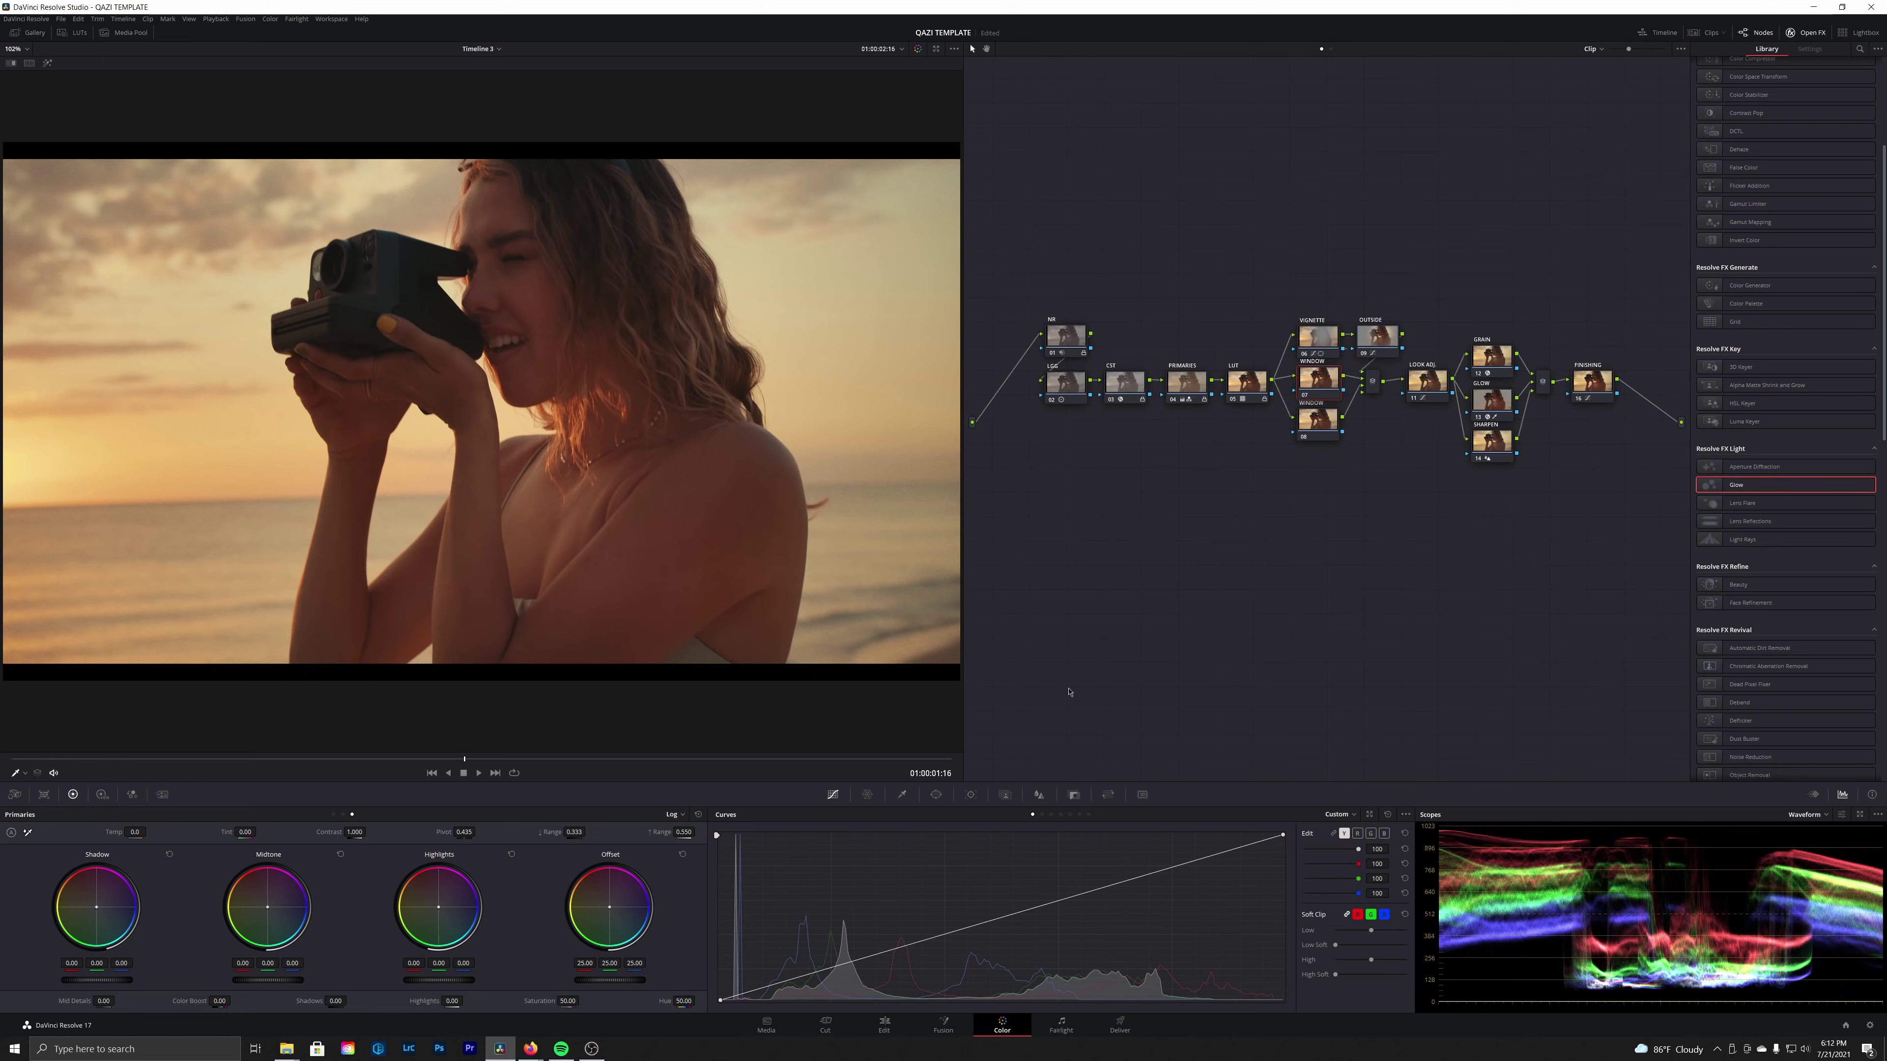
Add a gradient window to the WINDOW node, rotated upper-left, centred on the shoulder, softened
click(934, 794)
click(730, 965)
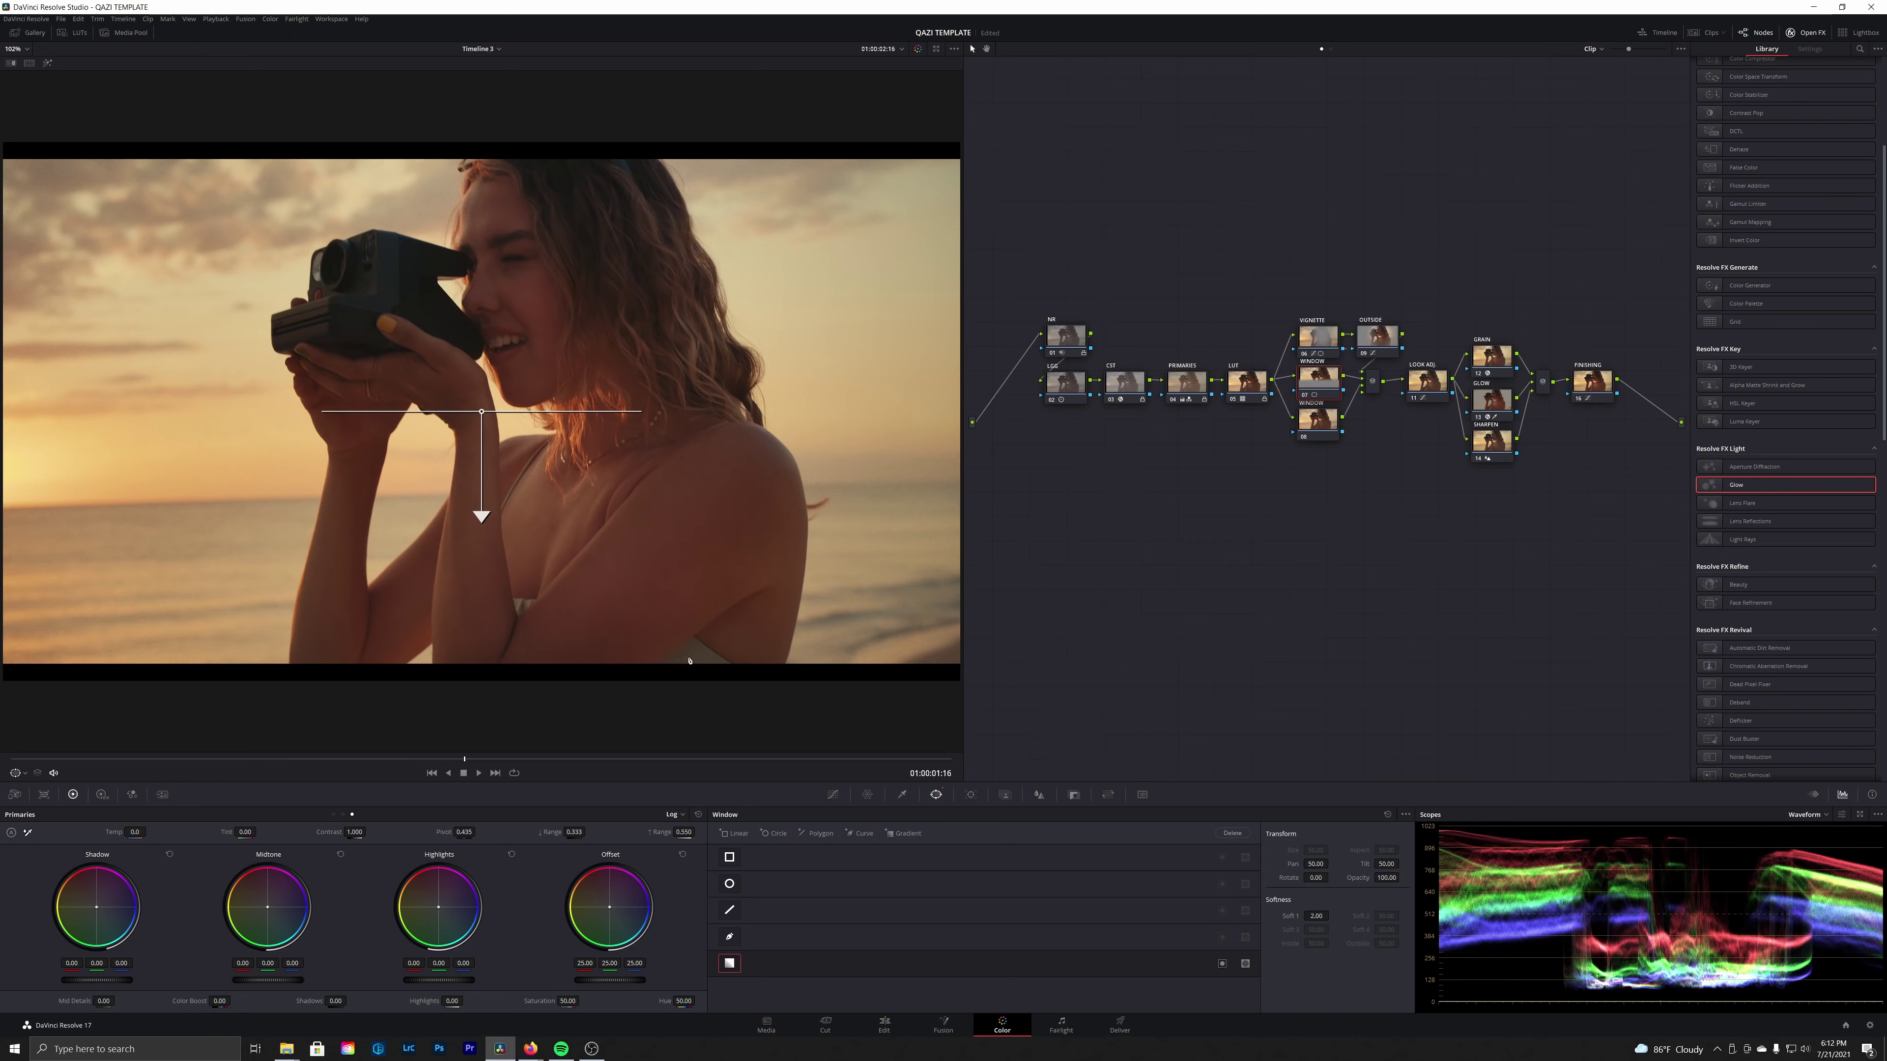
drag(482, 518, 328, 338)
drag(488, 410, 810, 499)
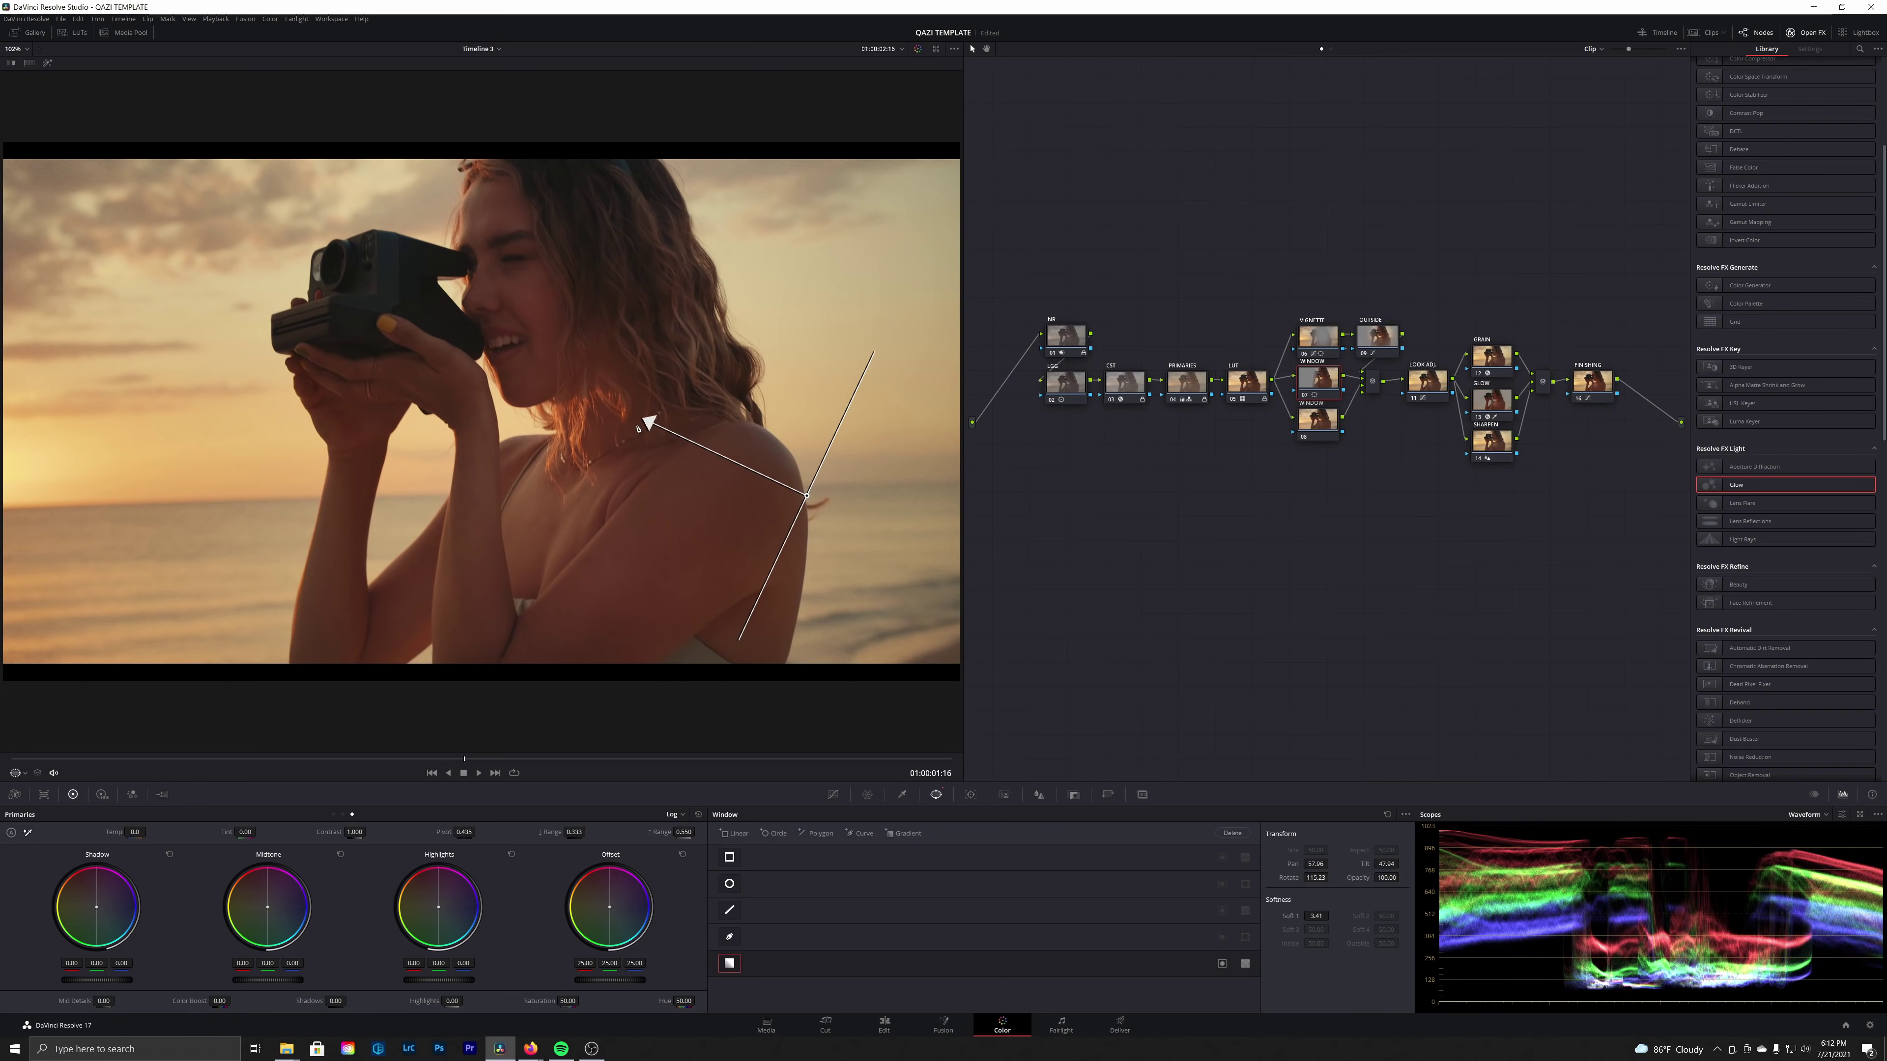
drag(638, 429, 724, 428)
key(shift+h)
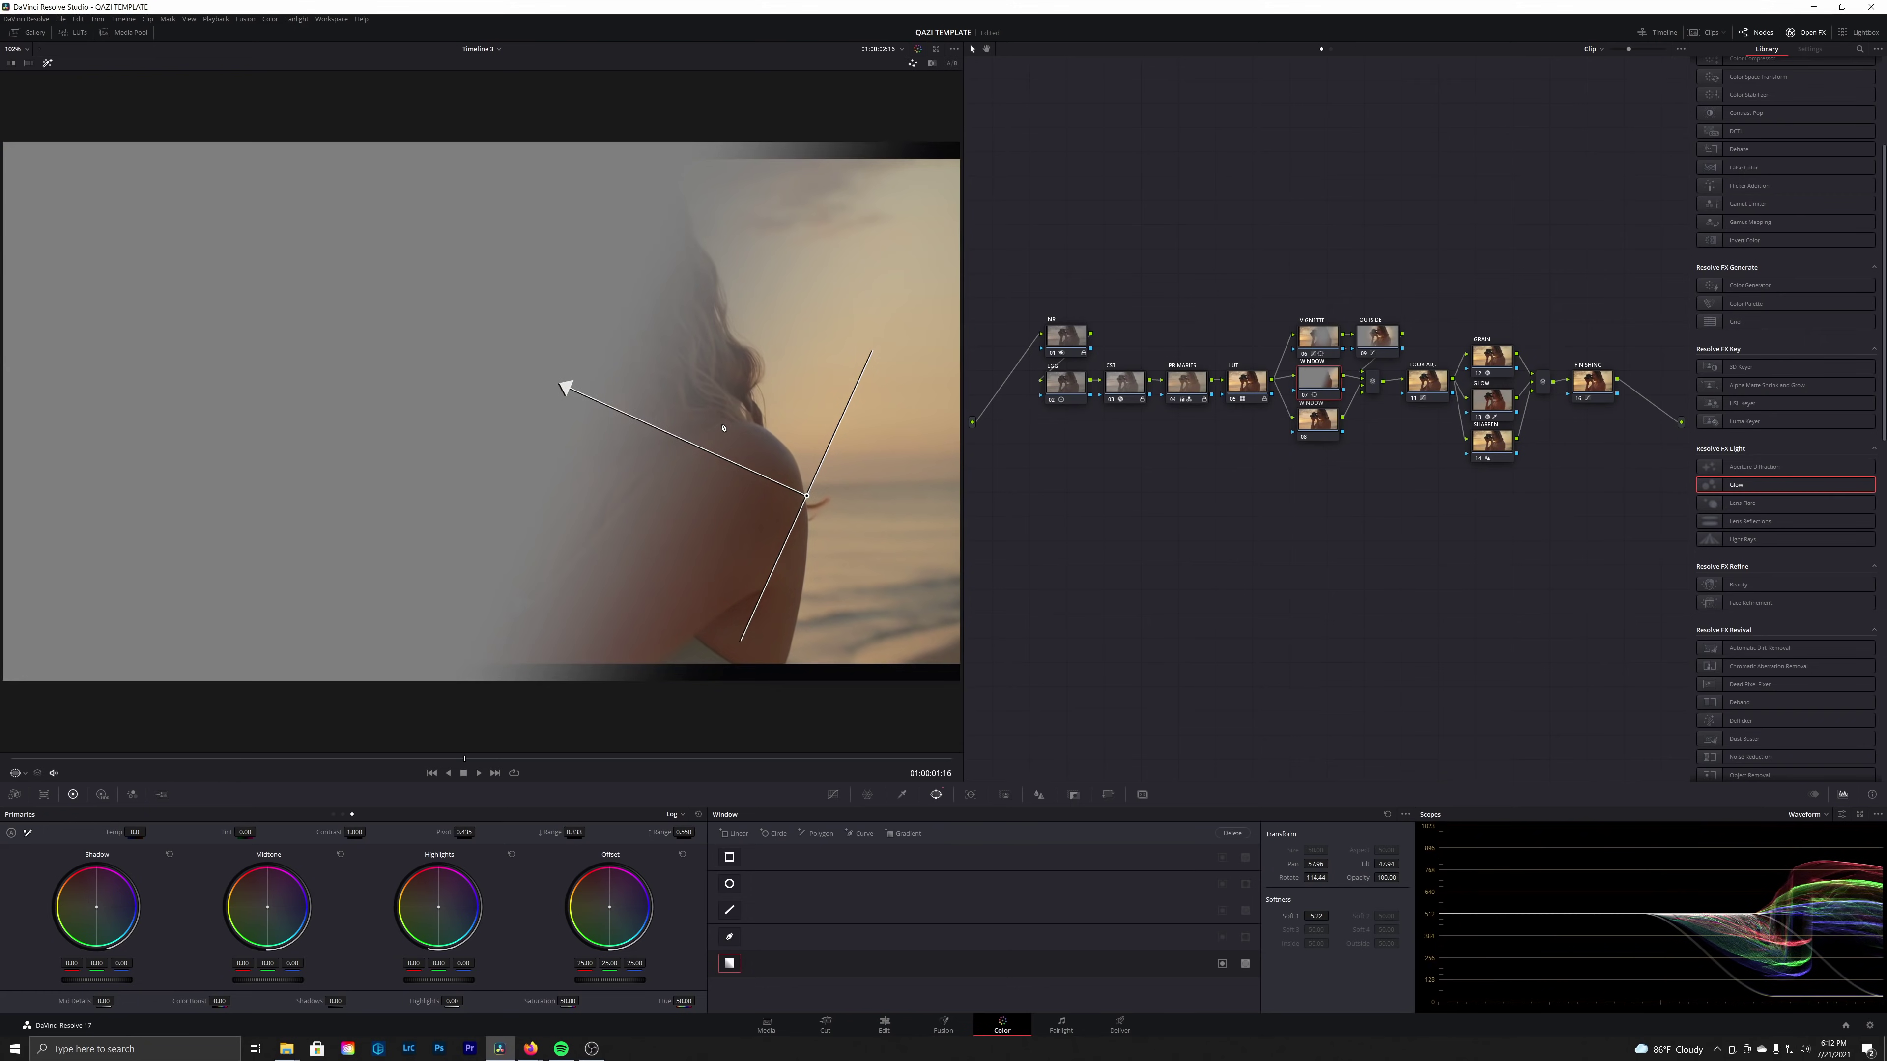
key(shift+h)
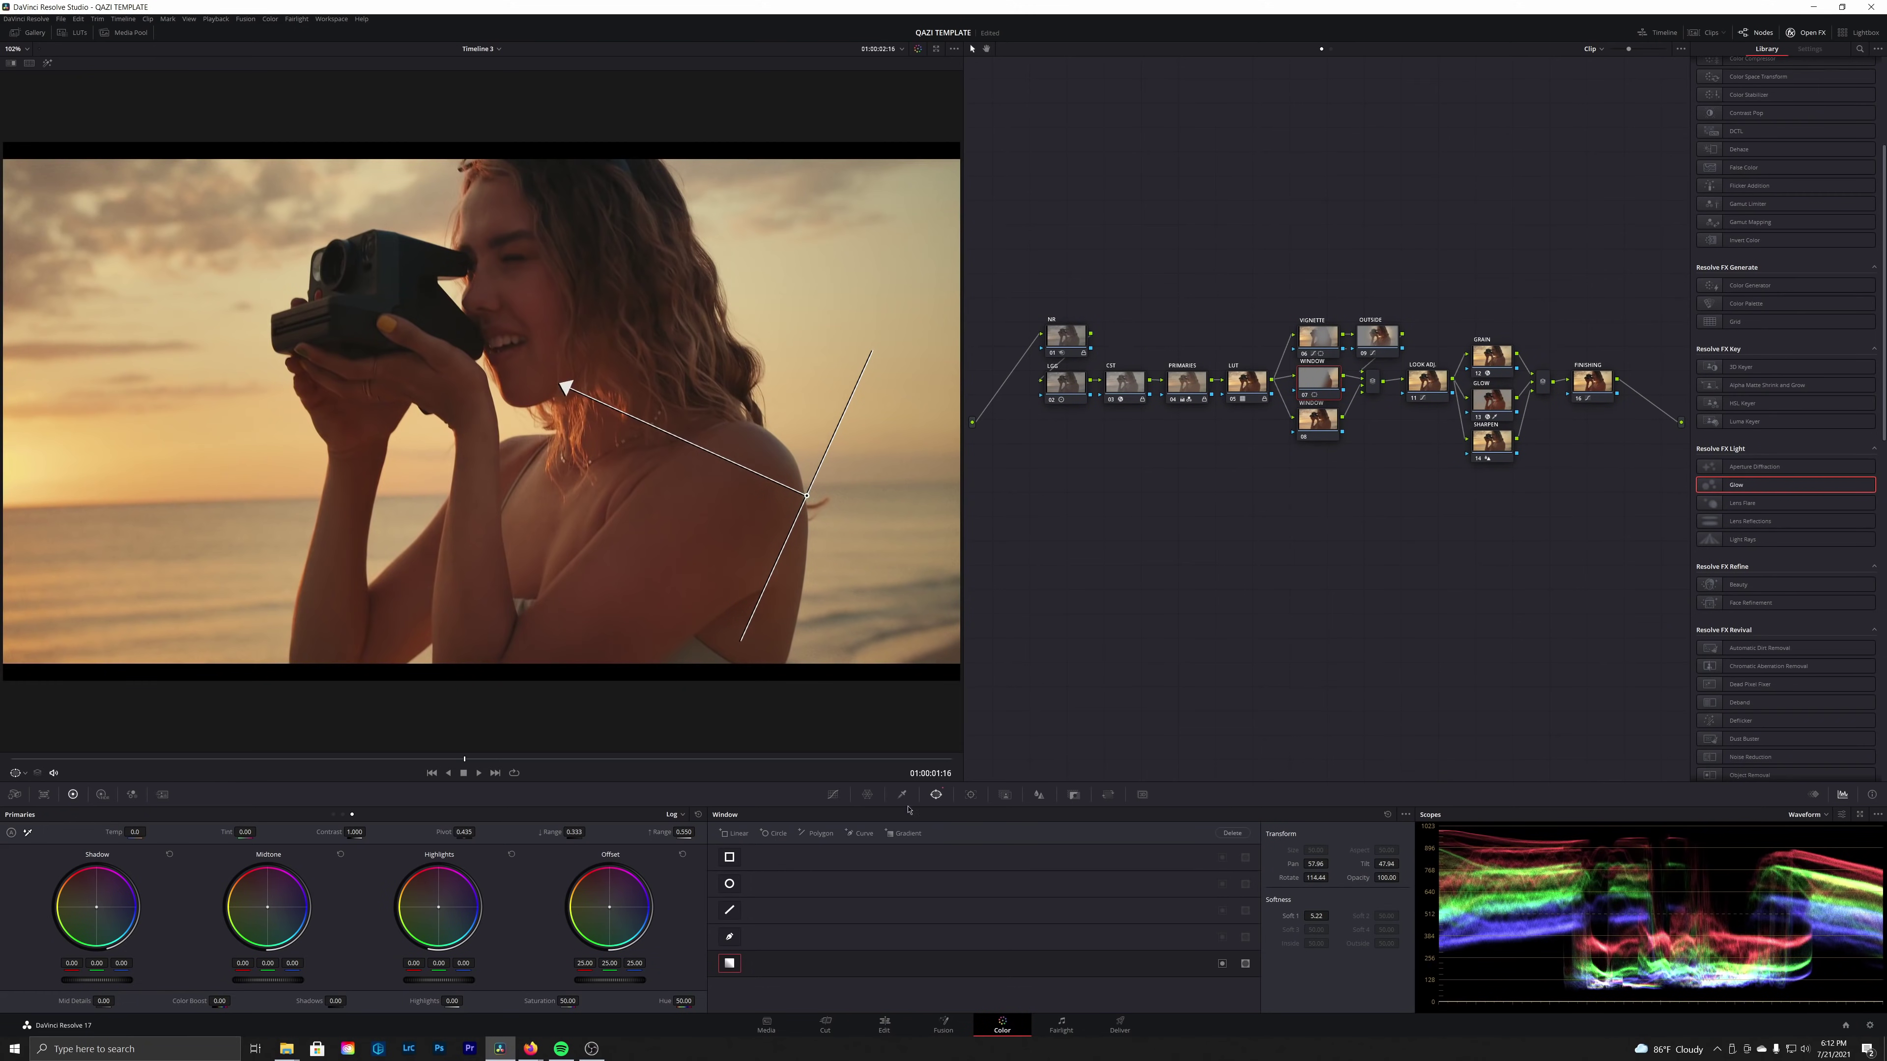
Add an angled gradient on node 08, lift its luma curve, and slightly darken the WINDOW node
click(1321, 428)
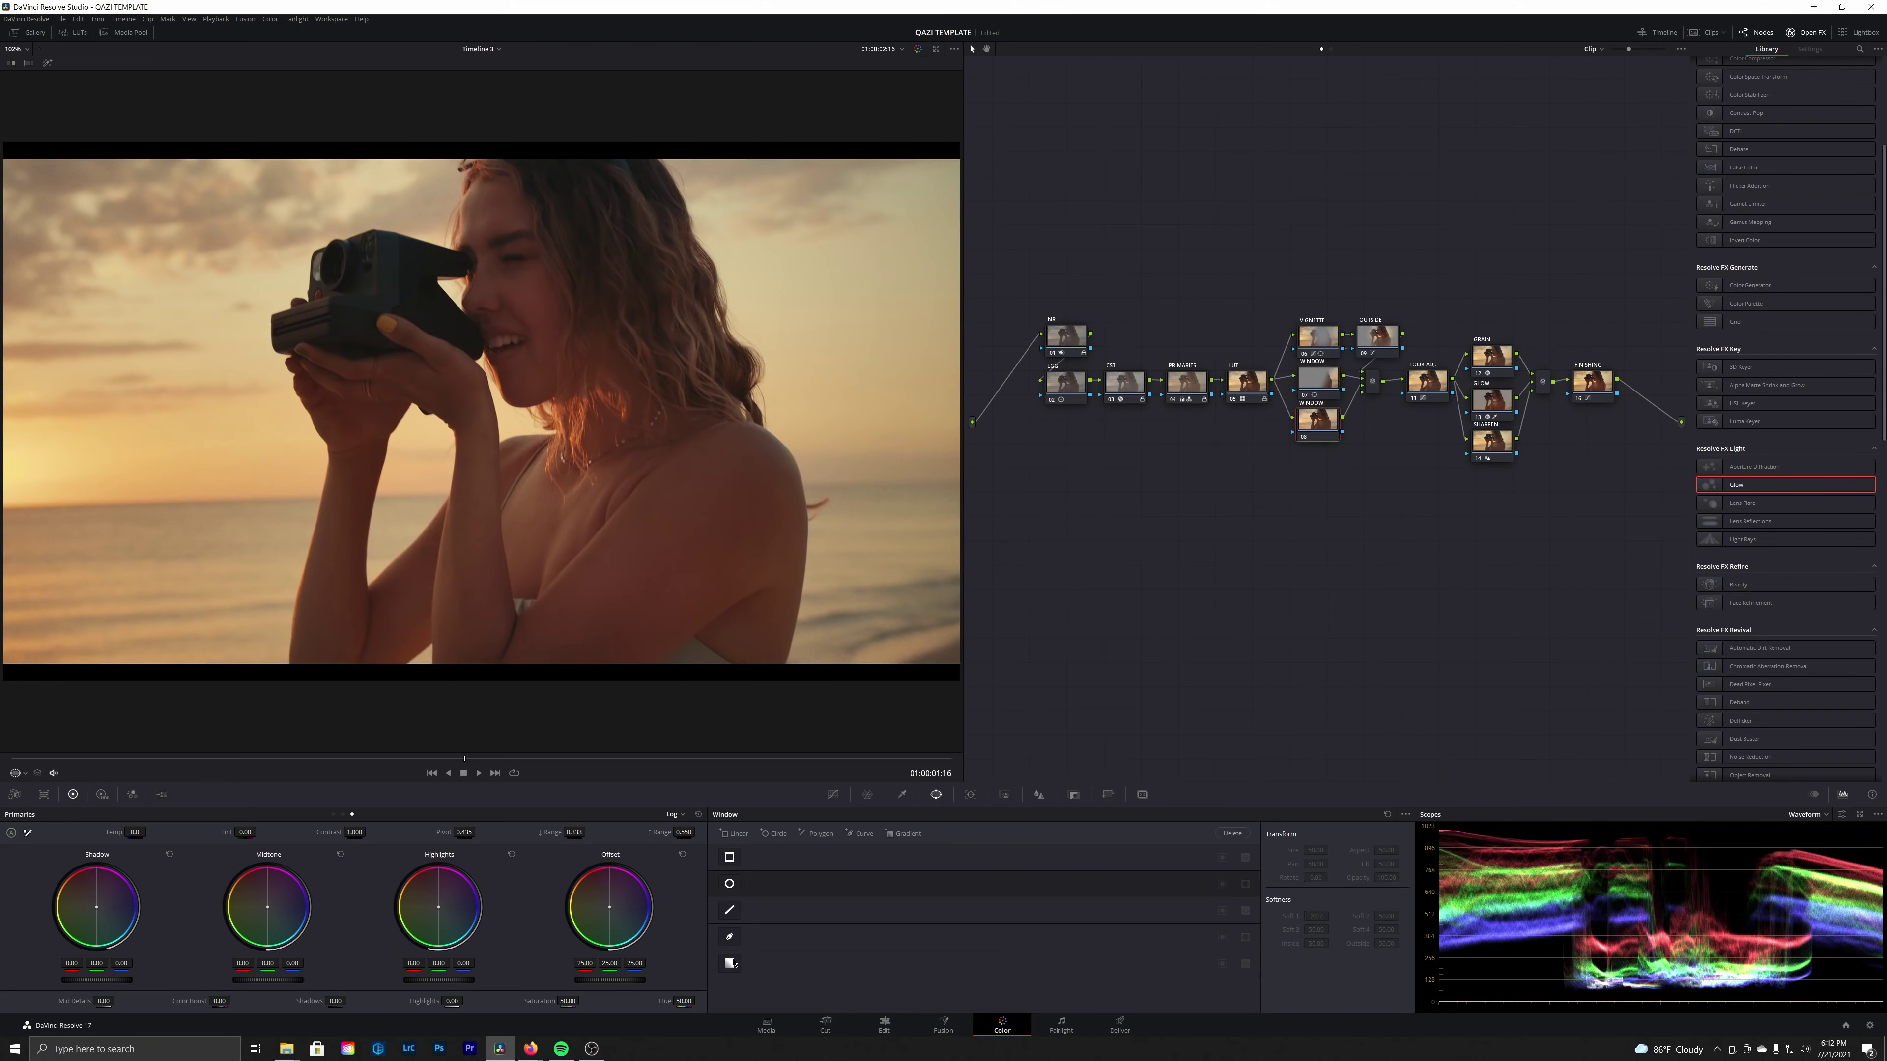
click(743, 966)
drag(482, 517, 620, 455)
click(827, 796)
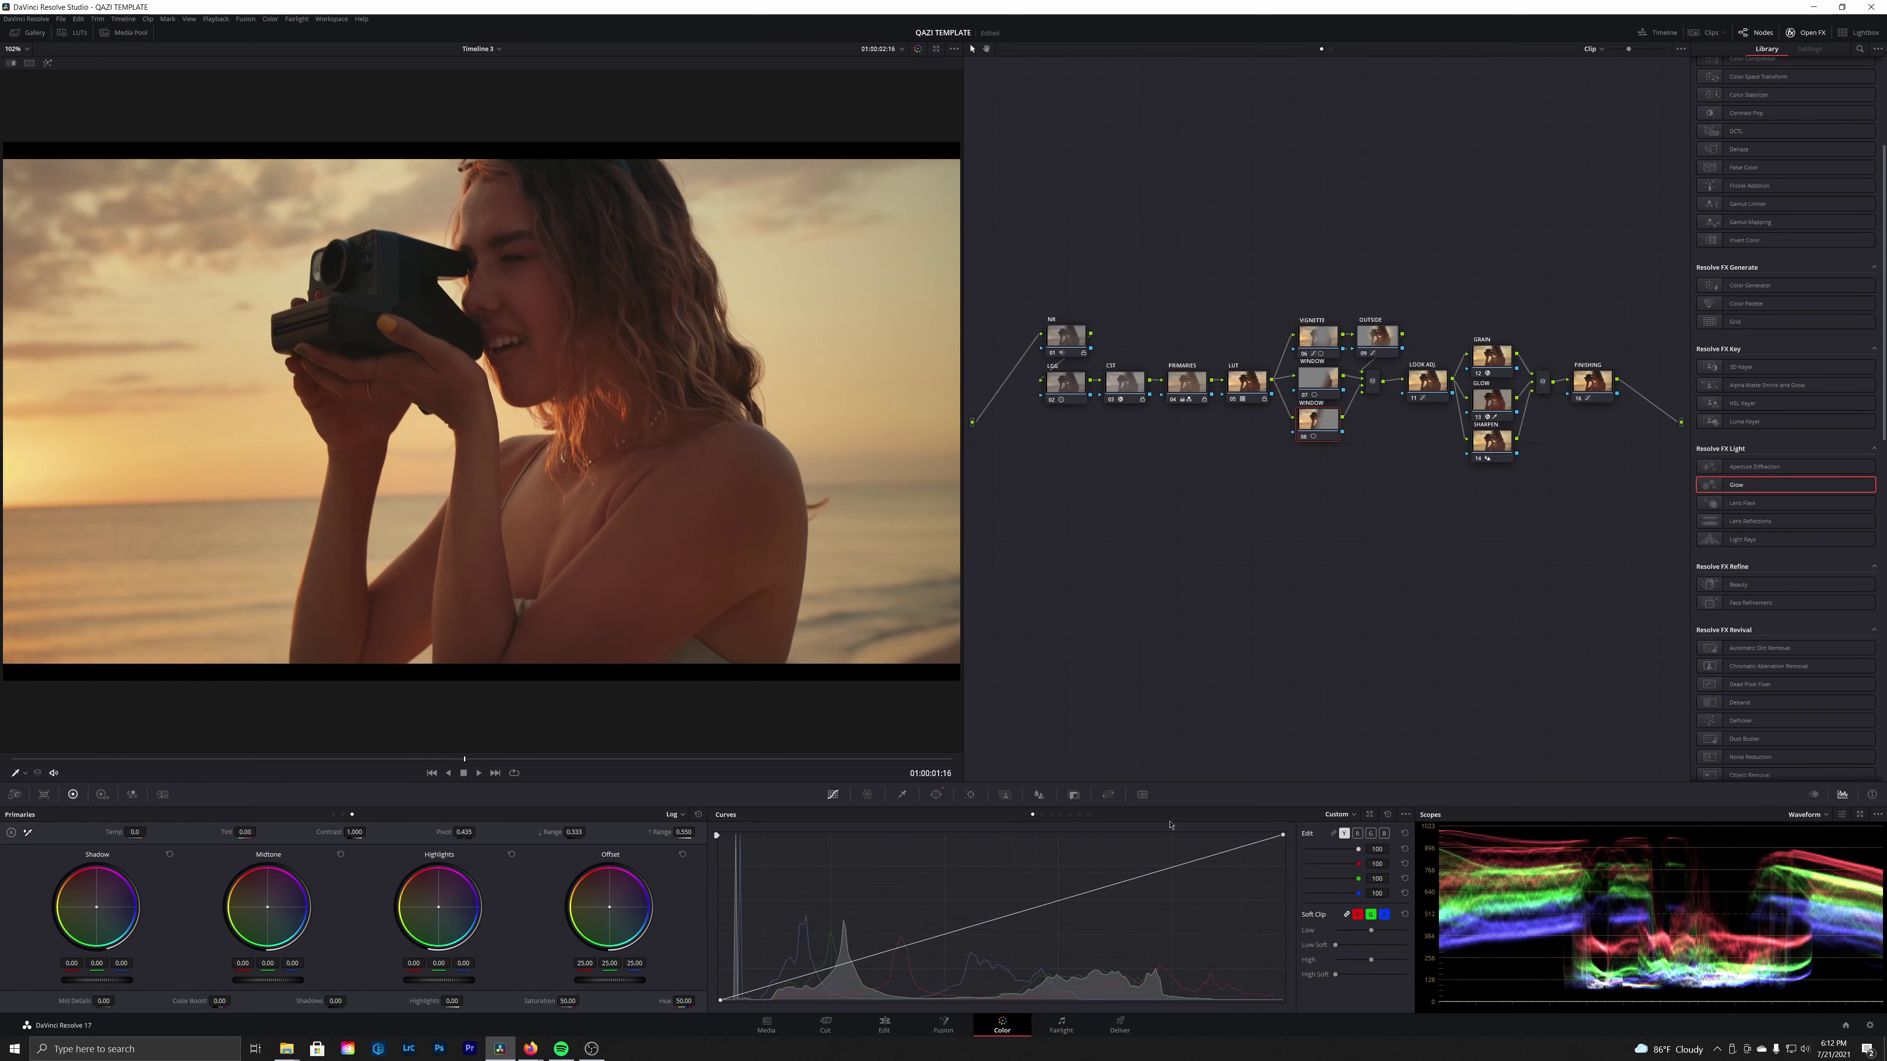
drag(1151, 873, 1138, 867)
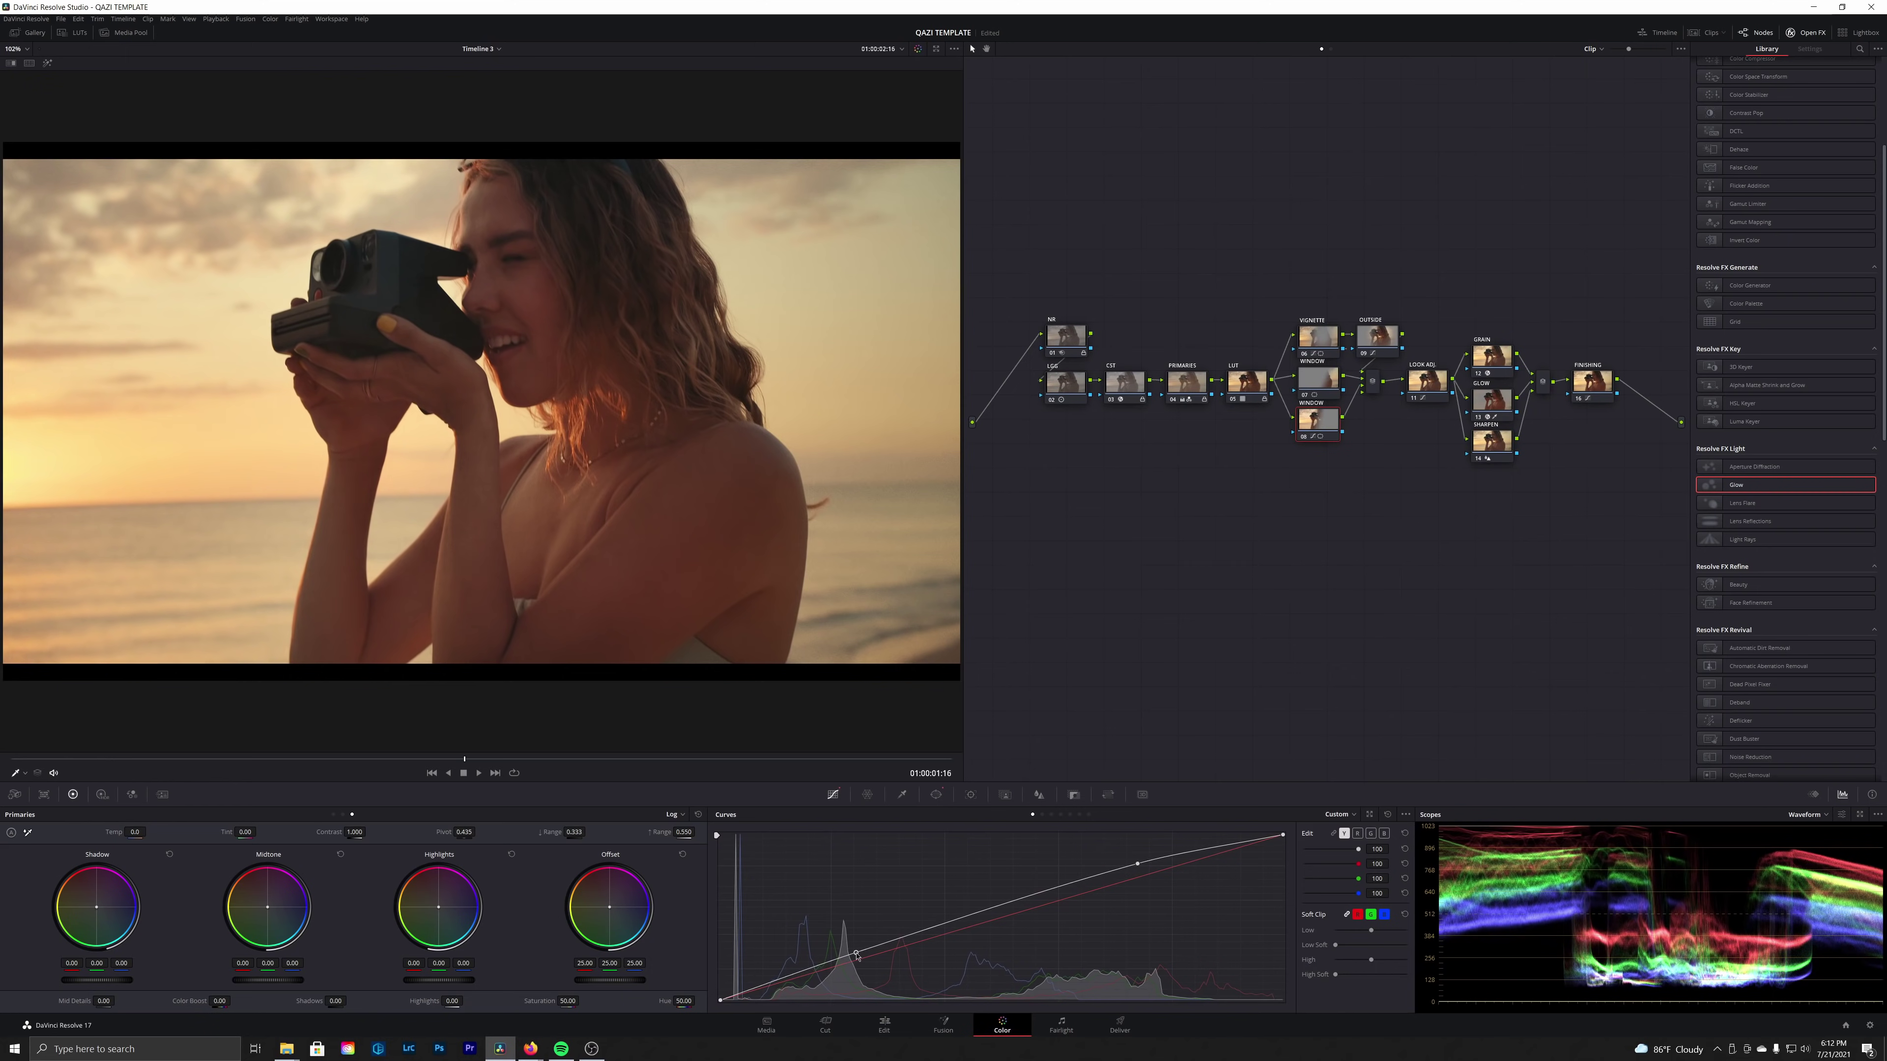
click(858, 956)
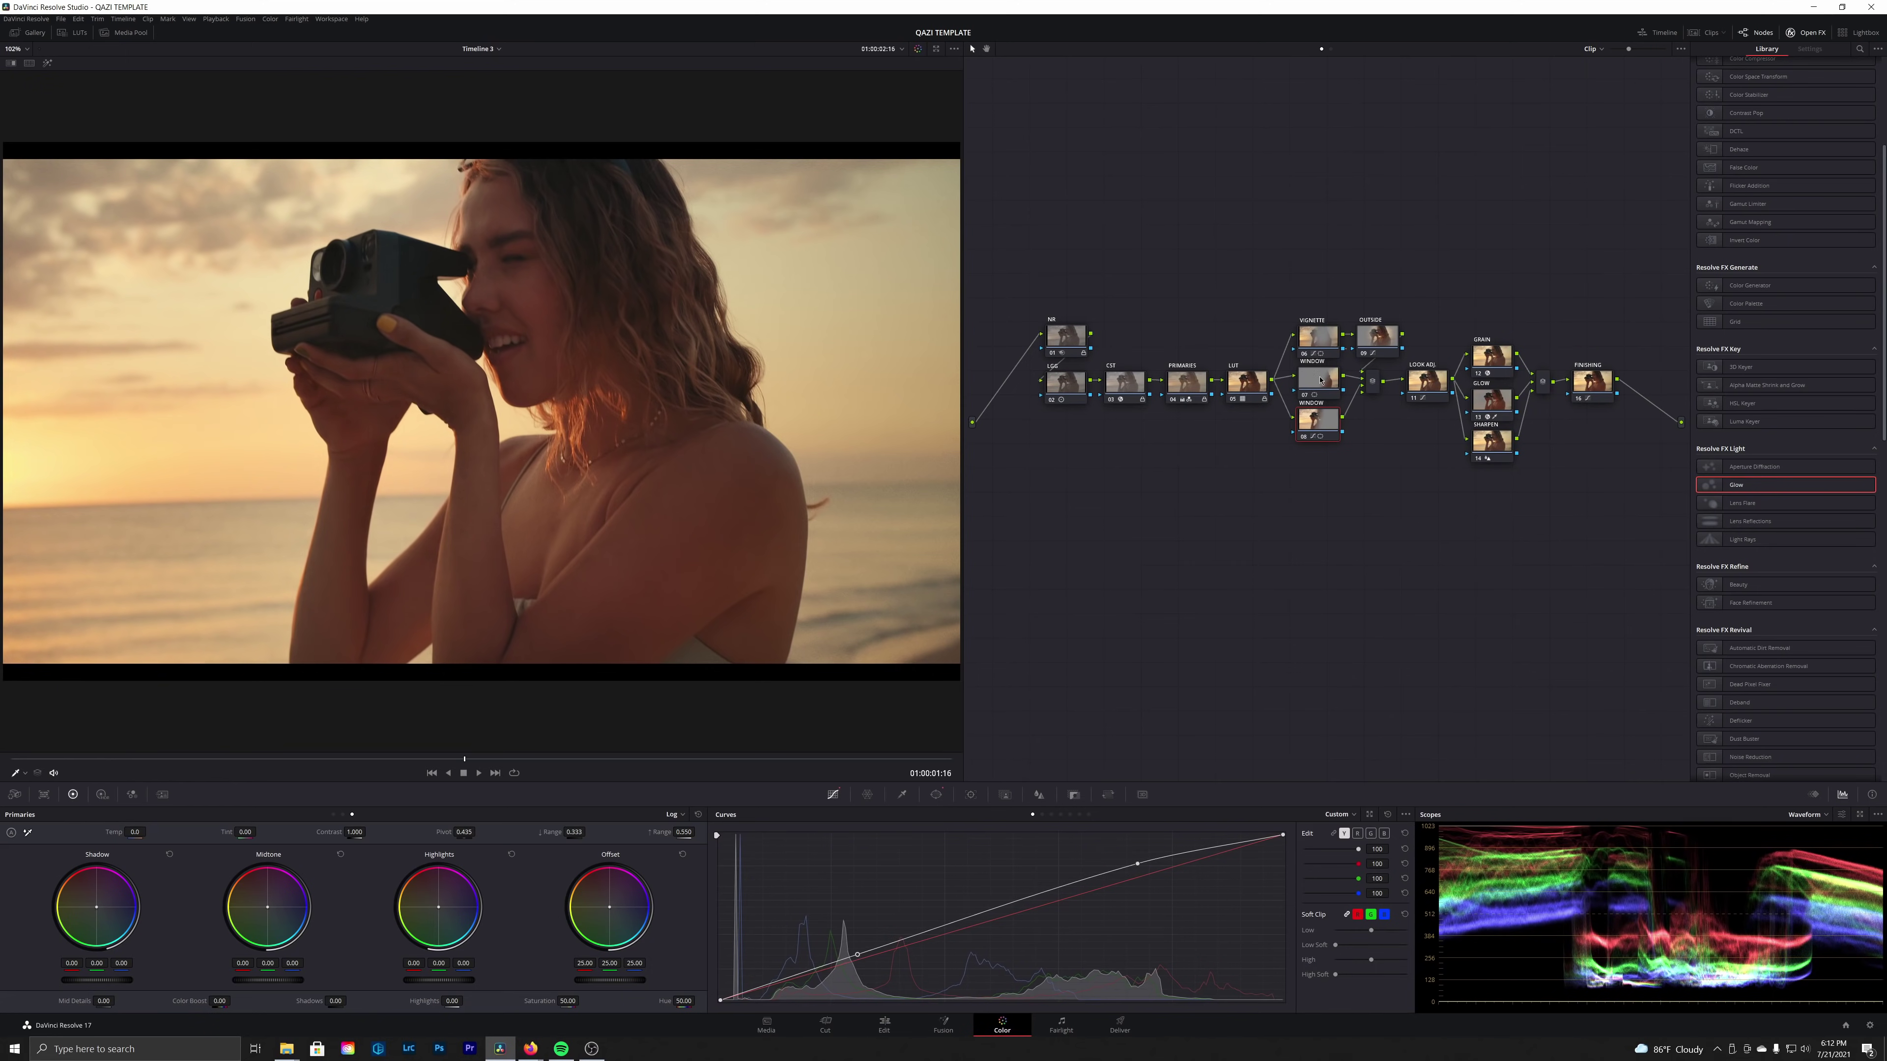
click(1321, 381)
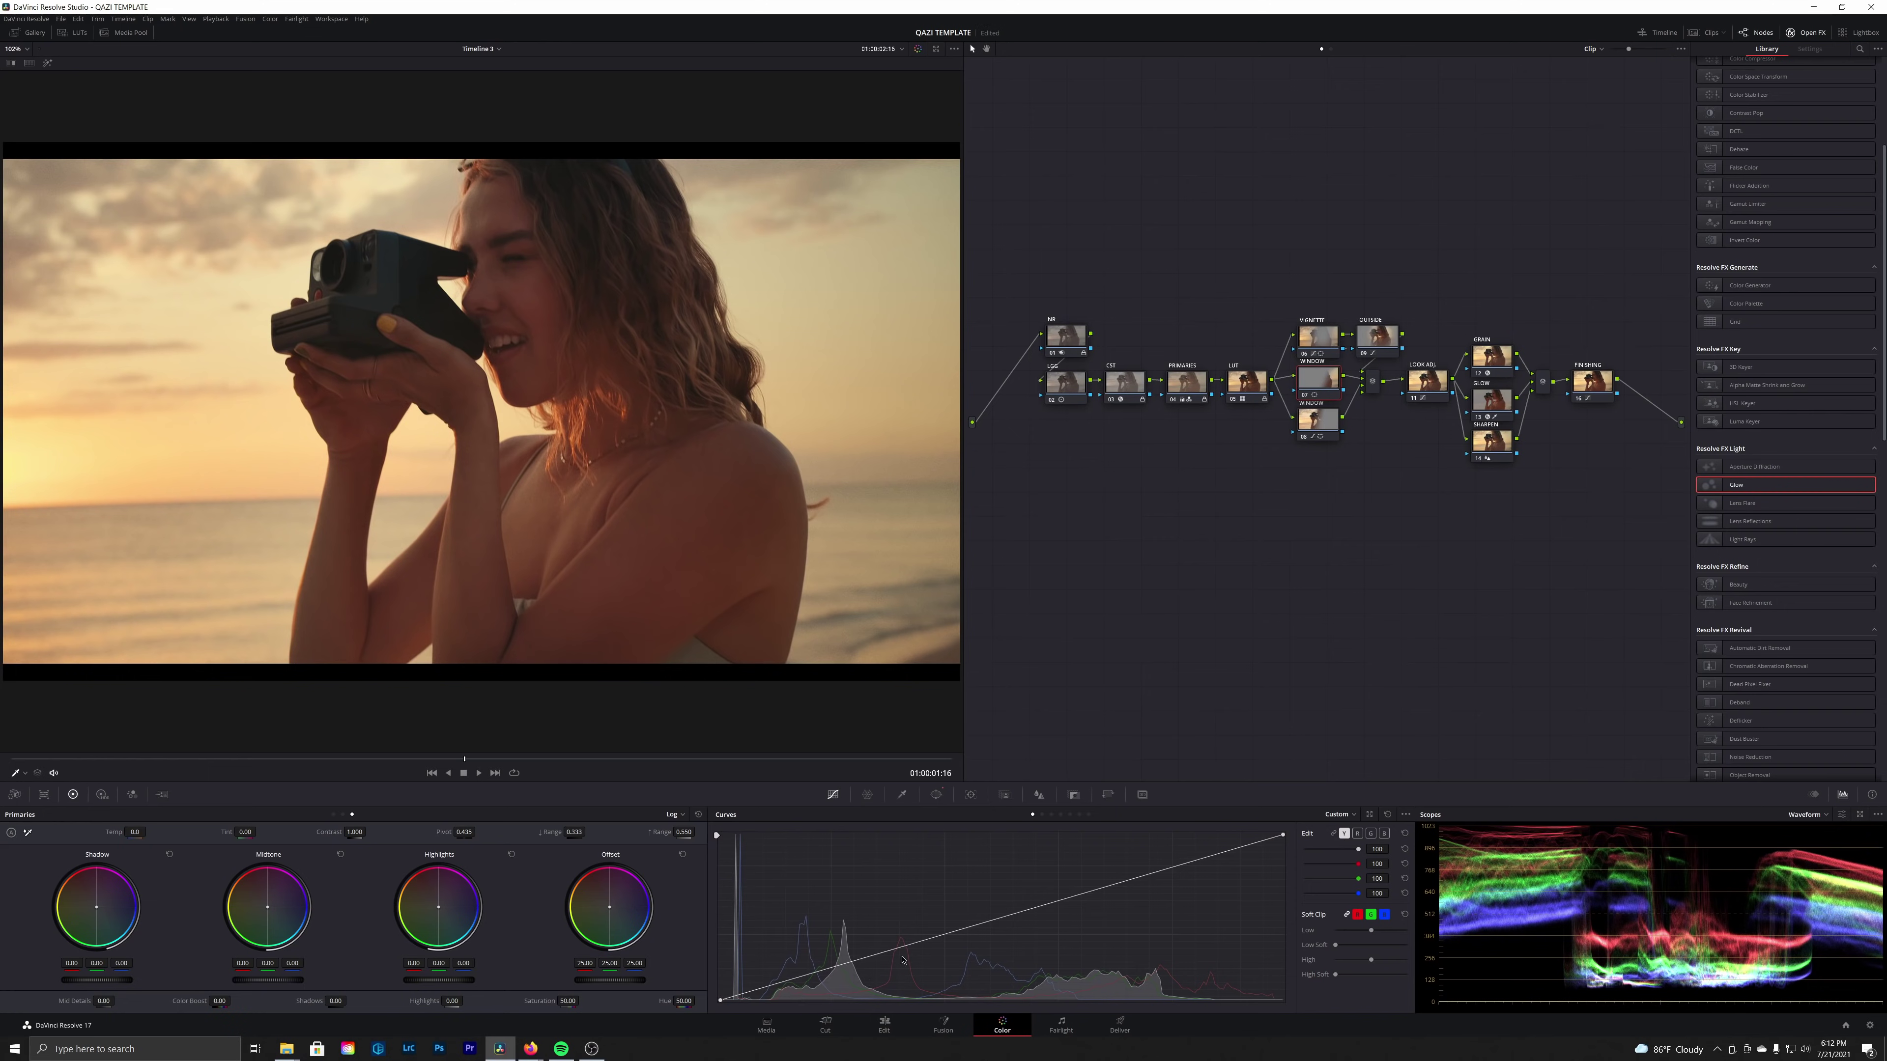
drag(962, 932, 965, 941)
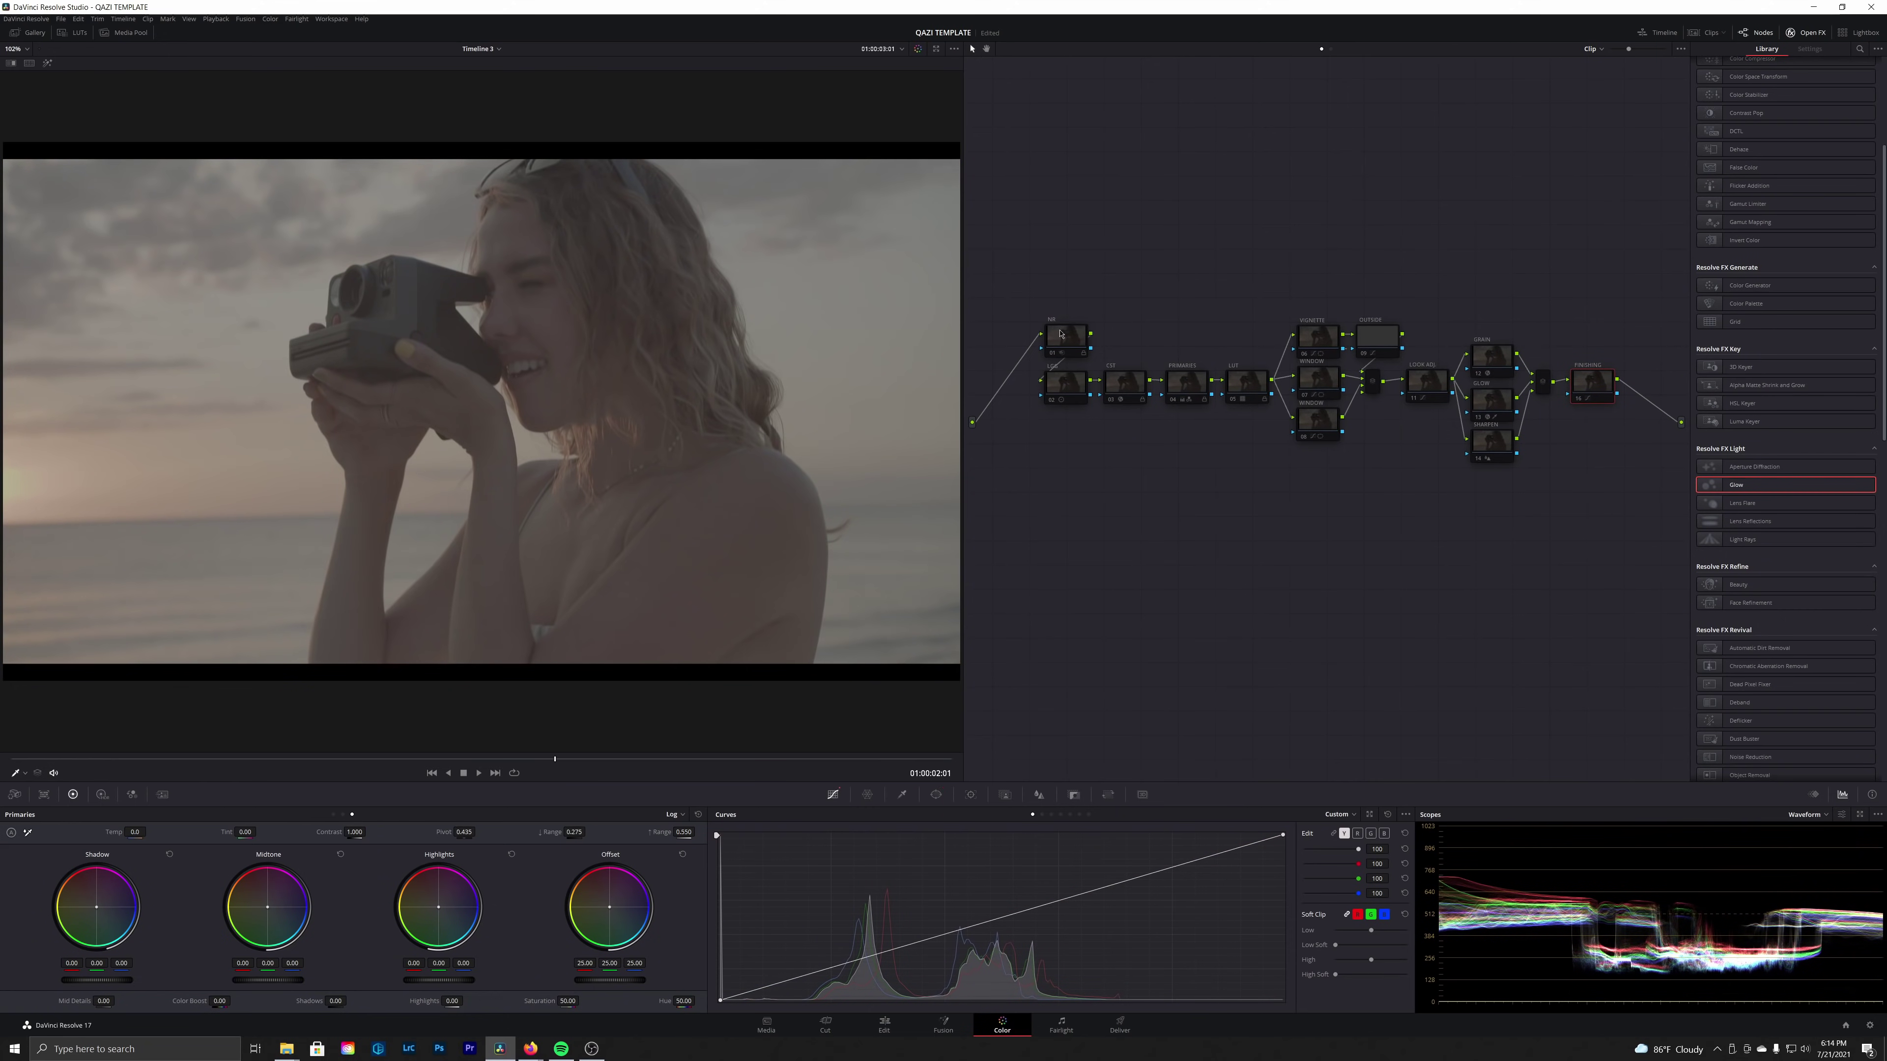
Re-enable the PRIMARIES, LOG, LOOK ADJ. and GRAIN nodes with Ctrl+D
click(1055, 333)
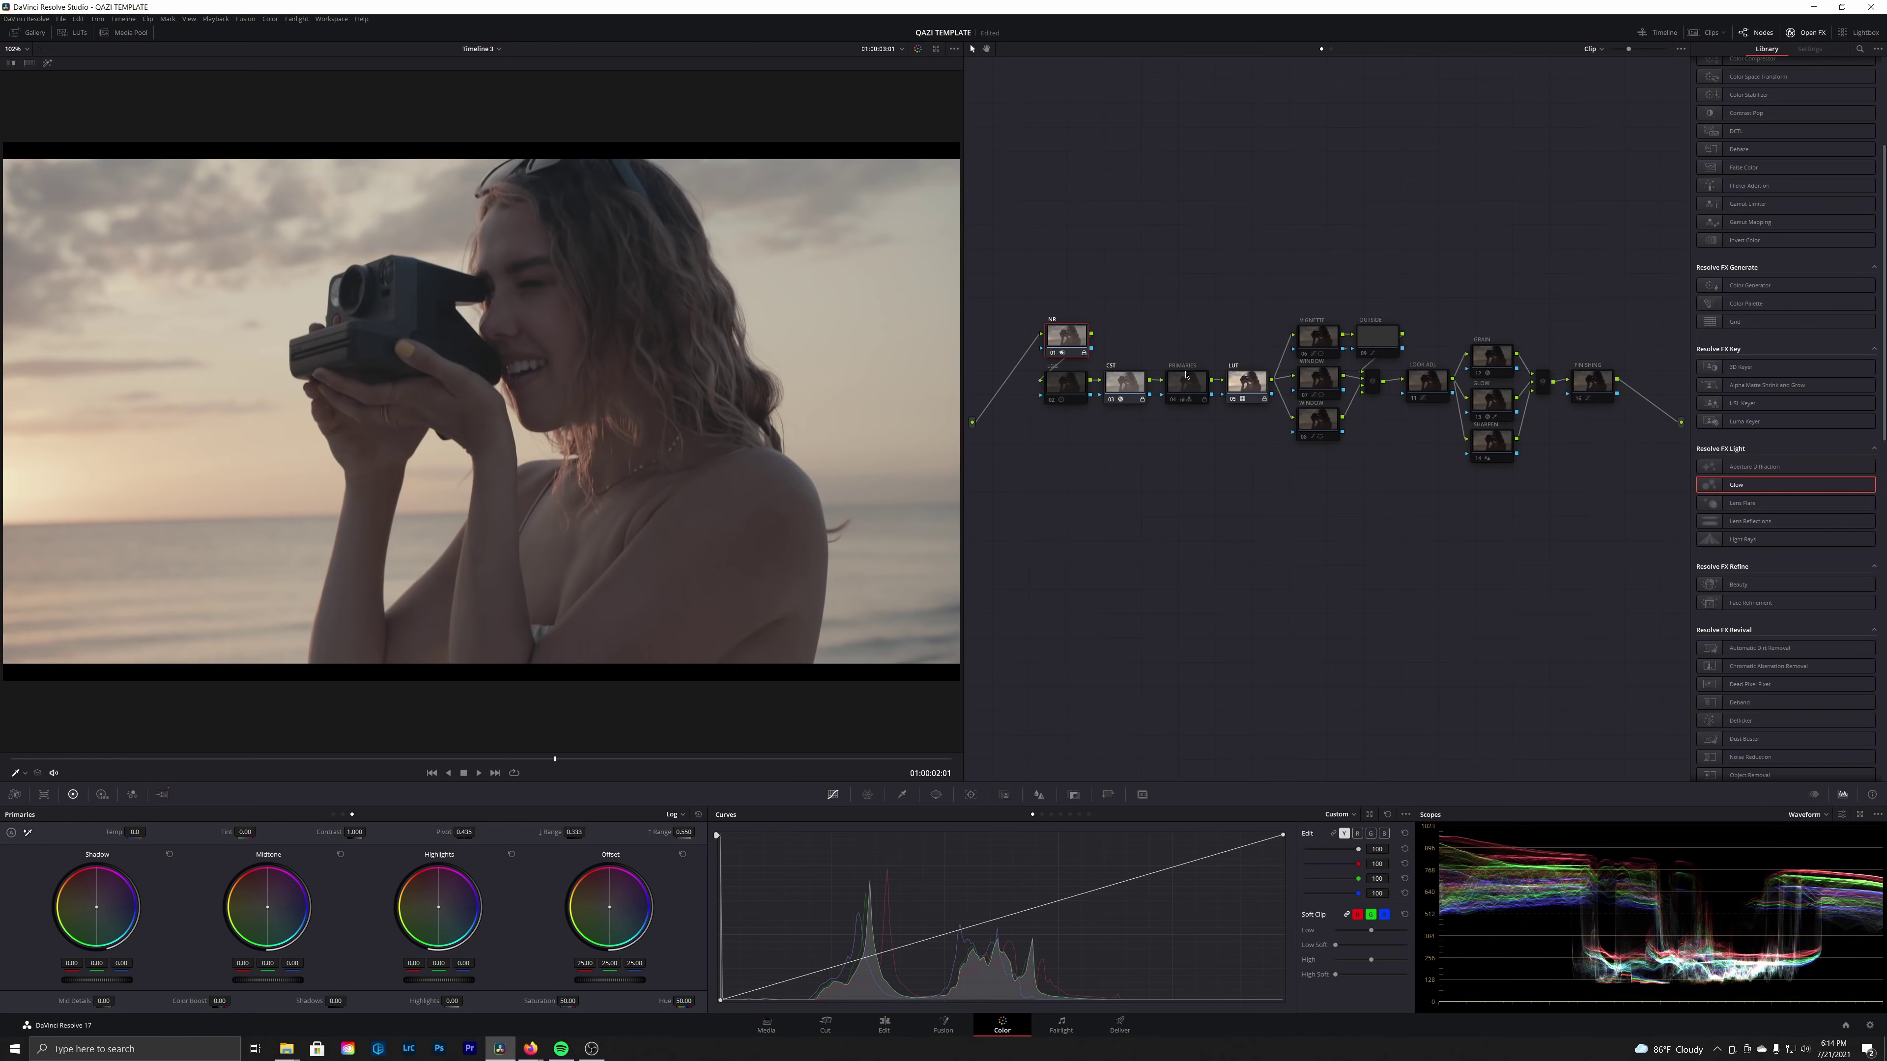
key(ctrl+d)
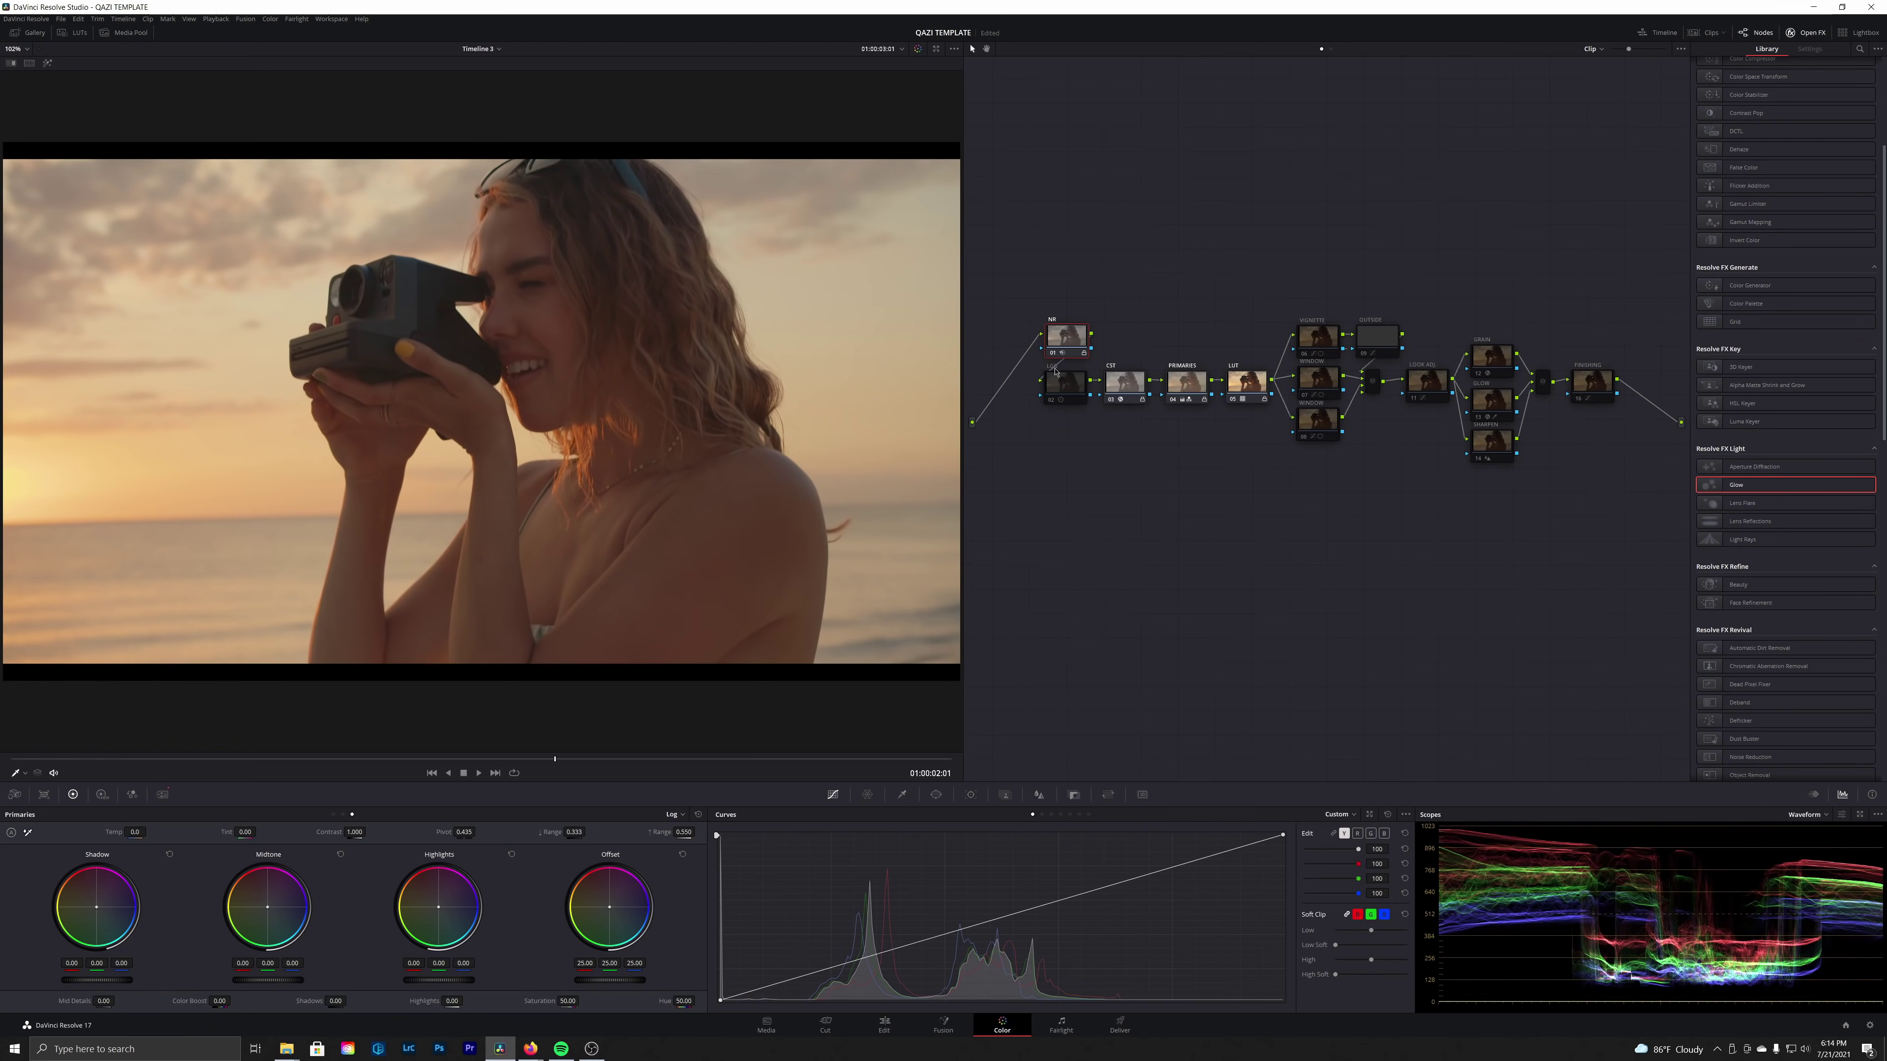
key(ctrl+d)
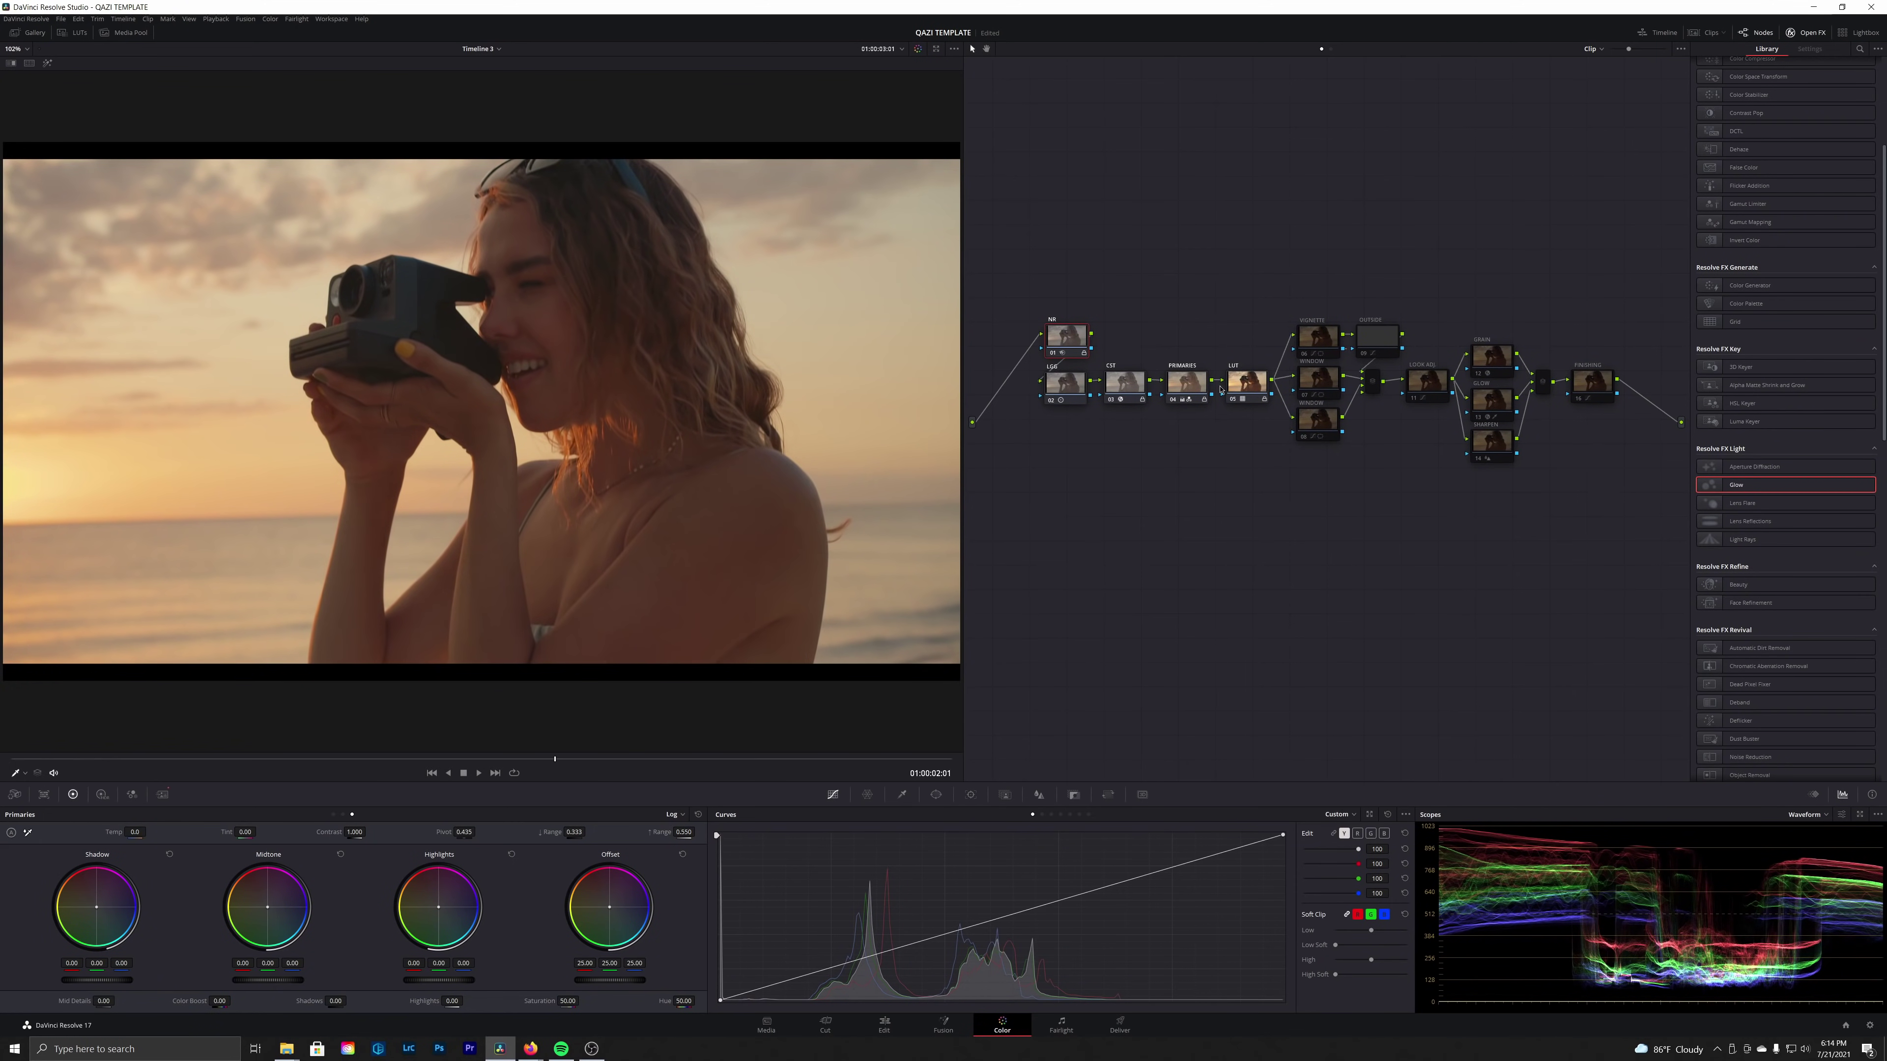
key(ctrl+d)
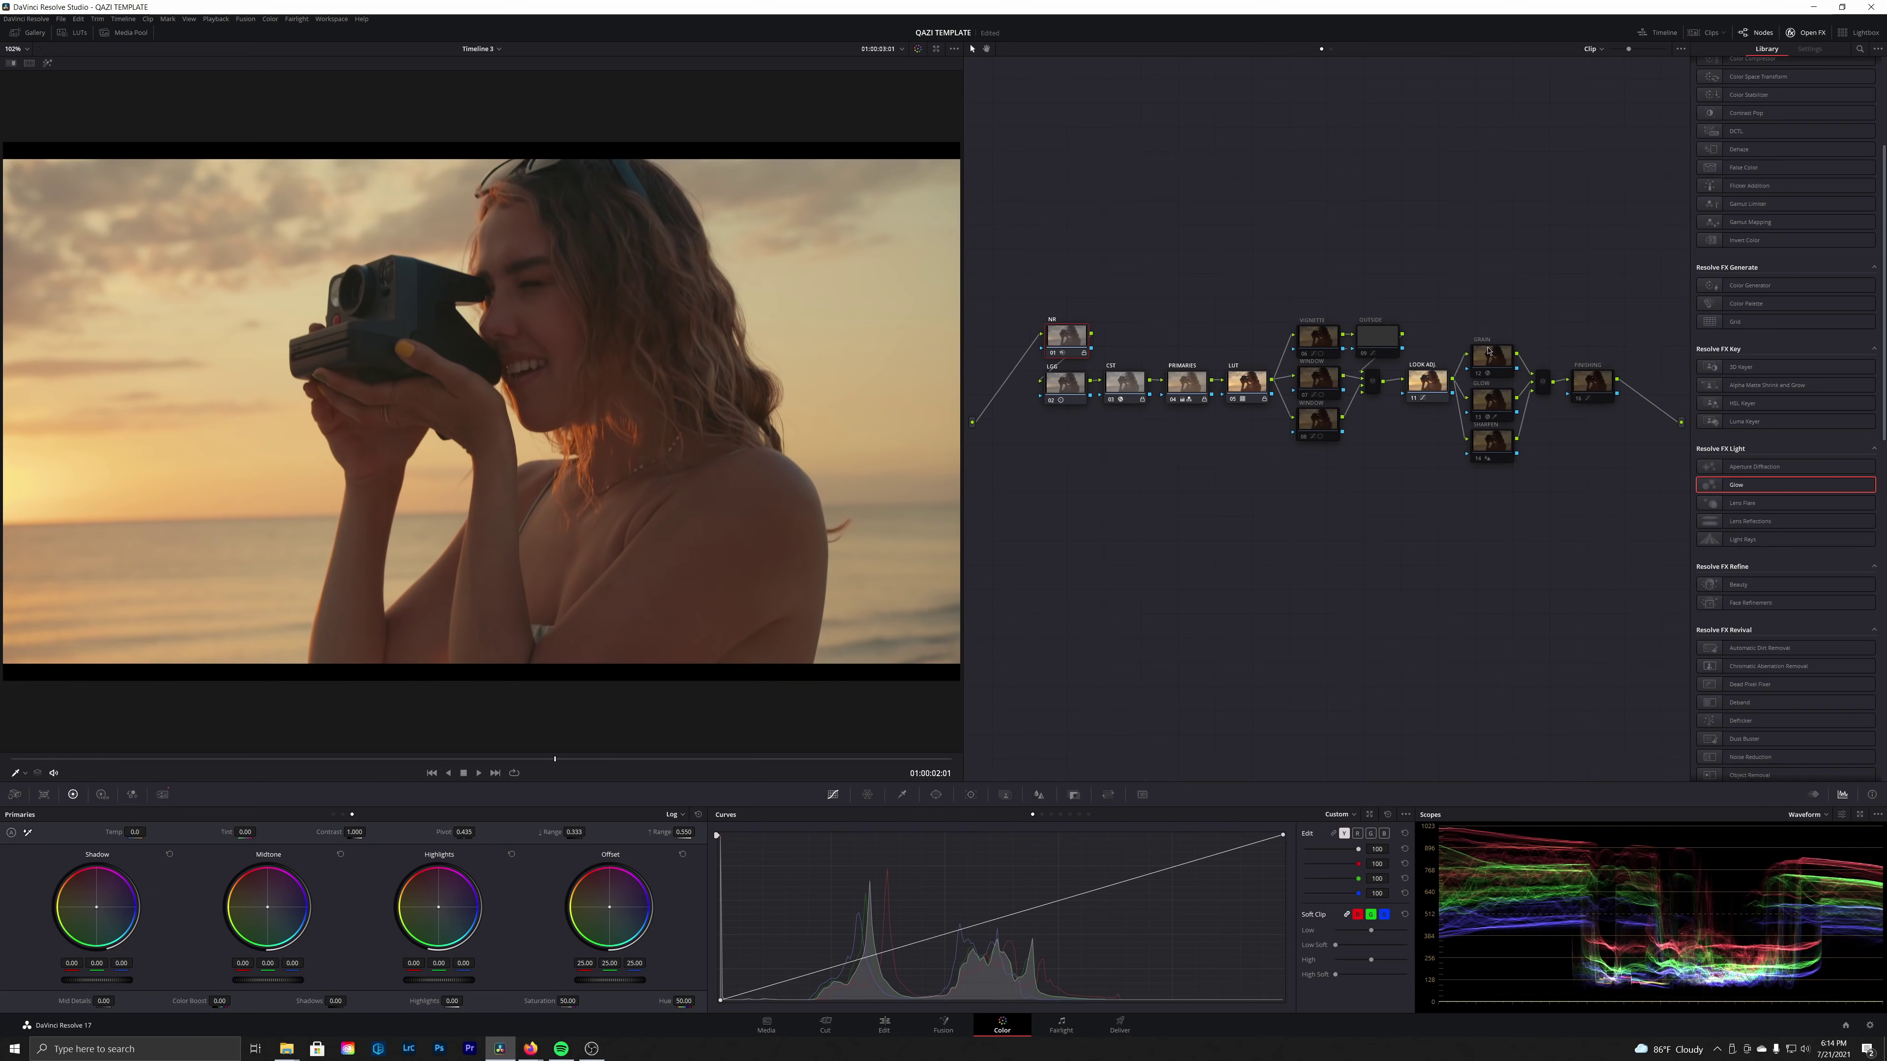
key(ctrl+d)
key(ctrl+d)
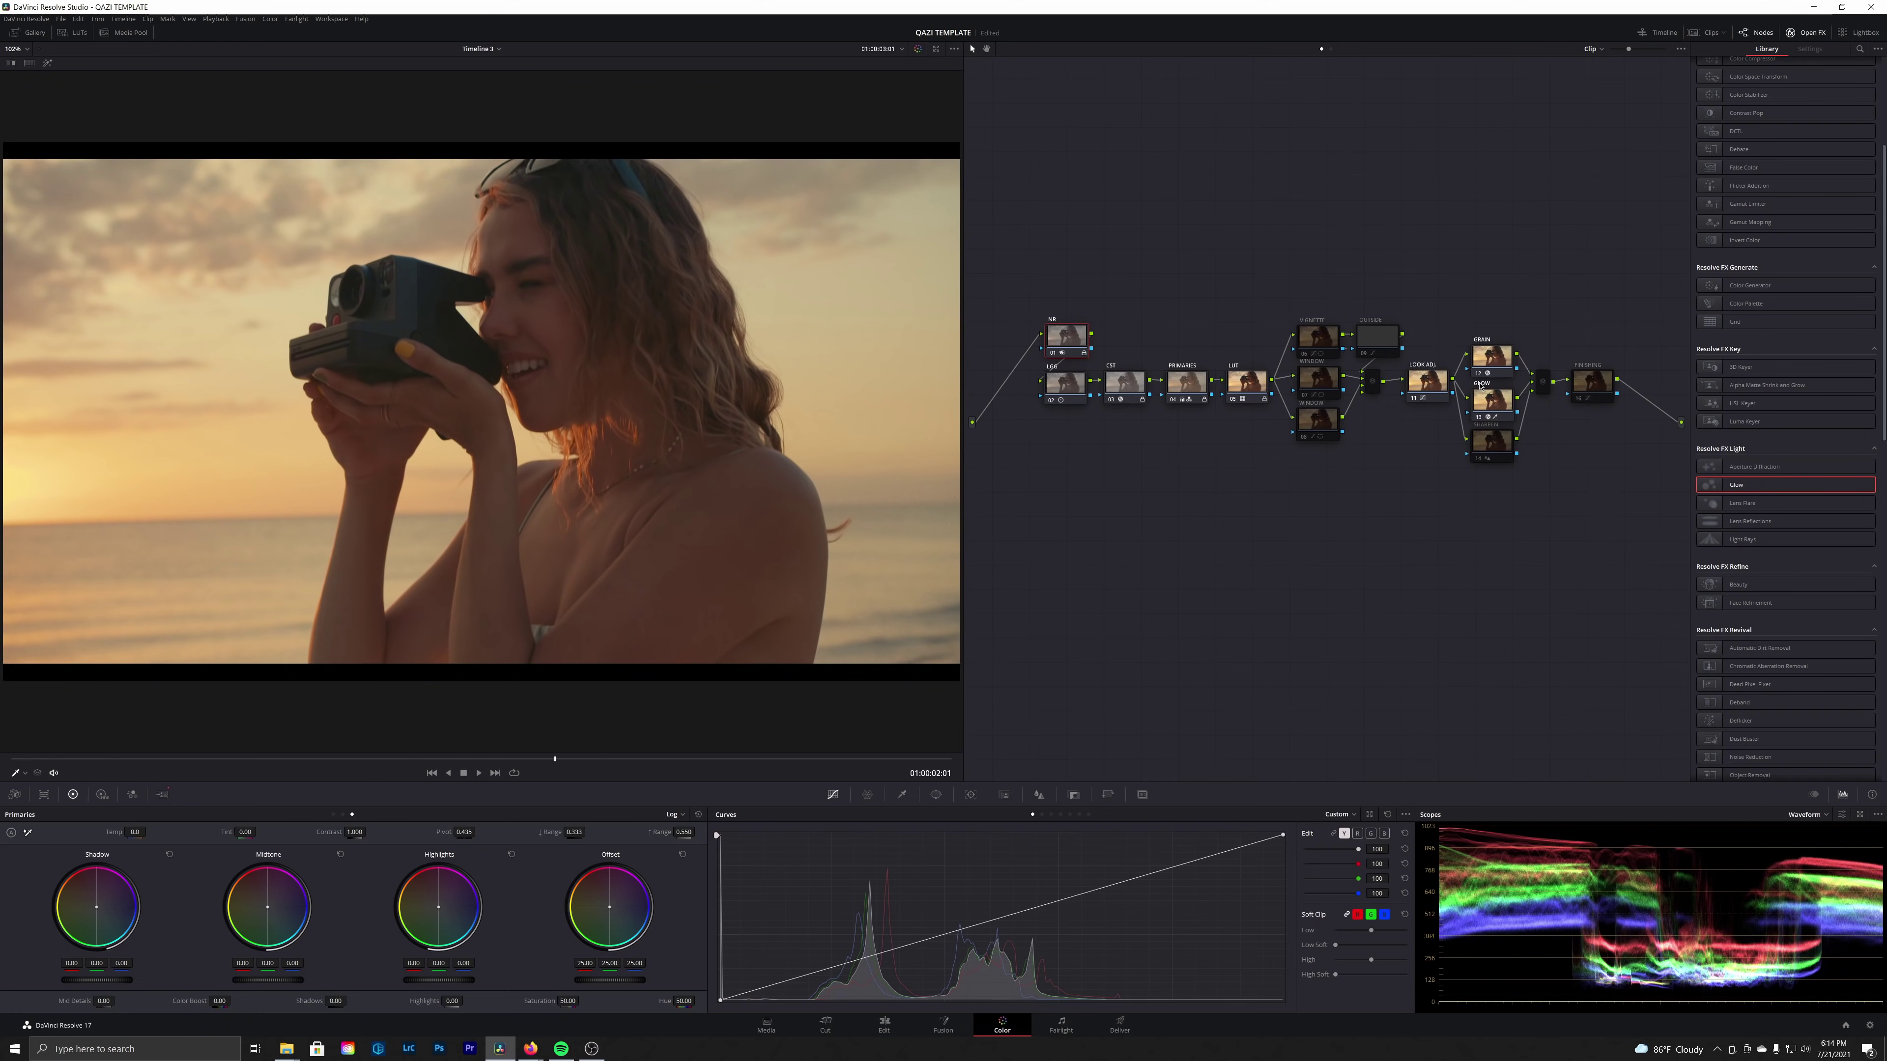
Turn the SHARPEN, FINISHING, vignette and window nodes back on
click(1489, 438)
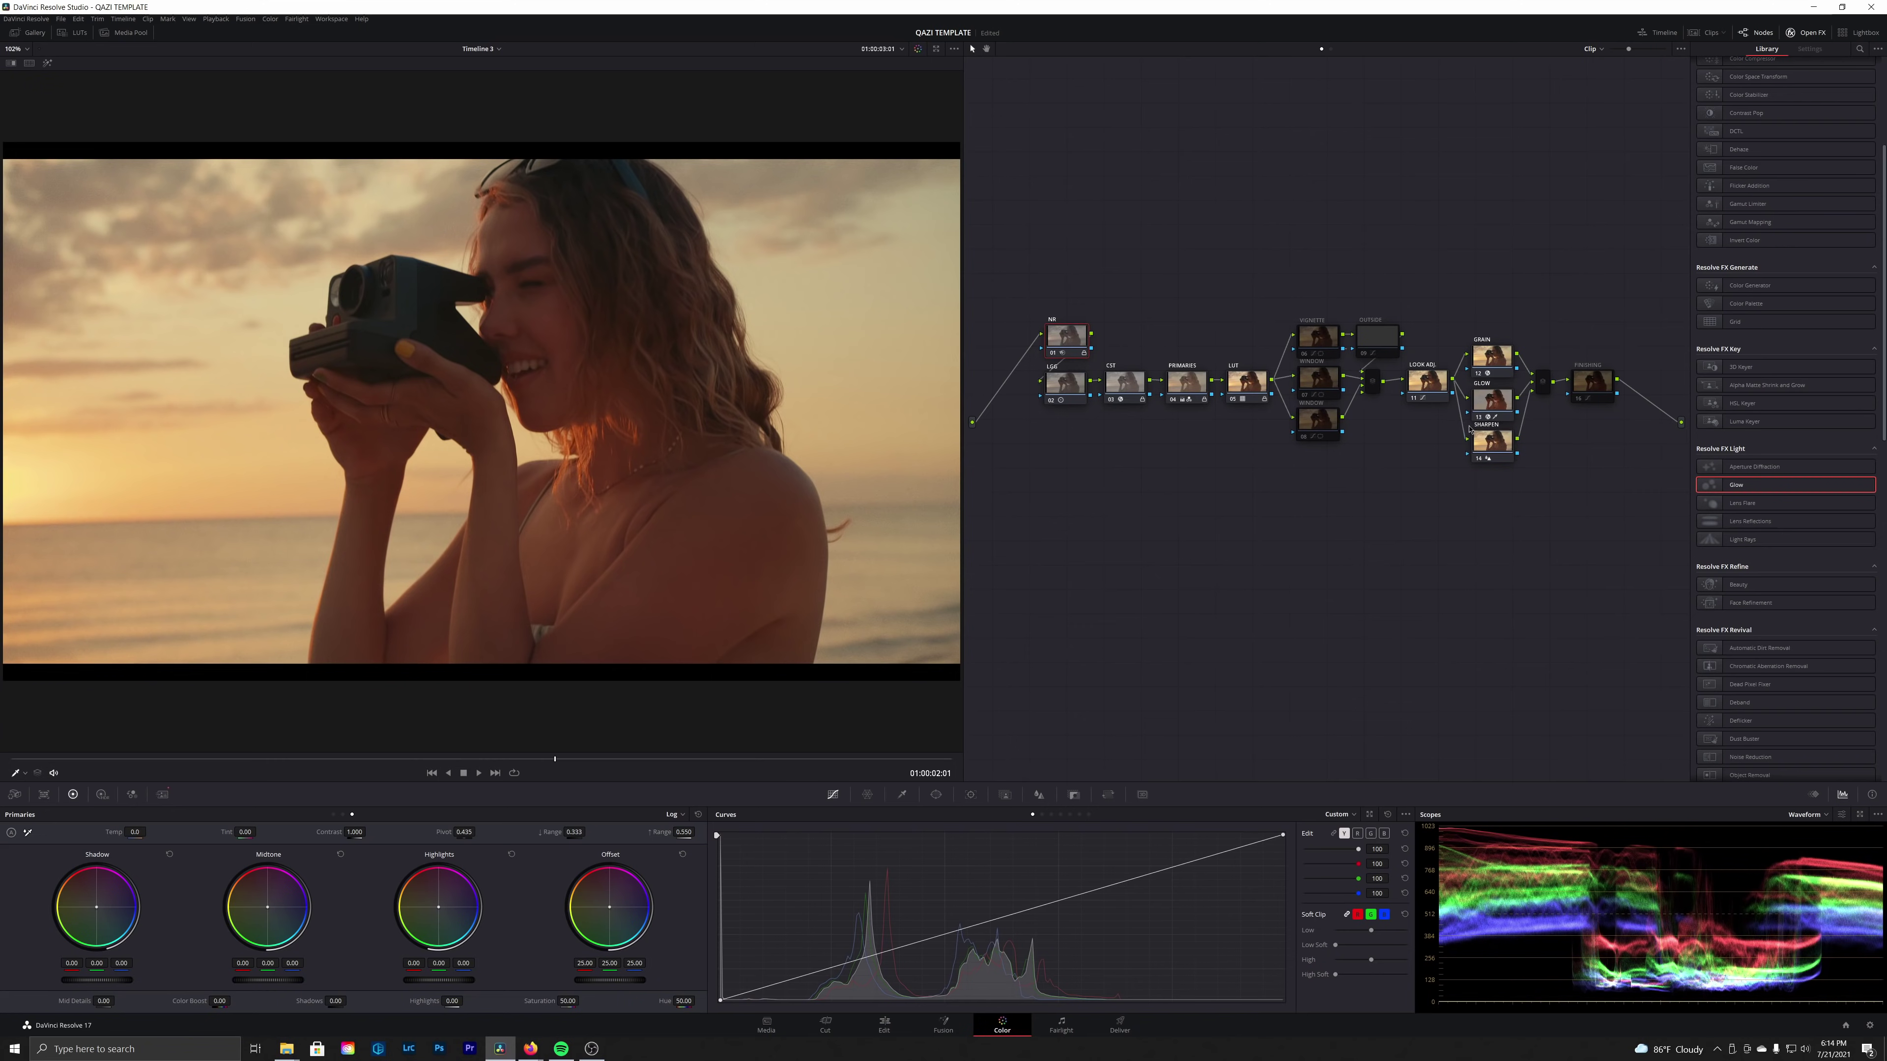
key(ctrl+d)
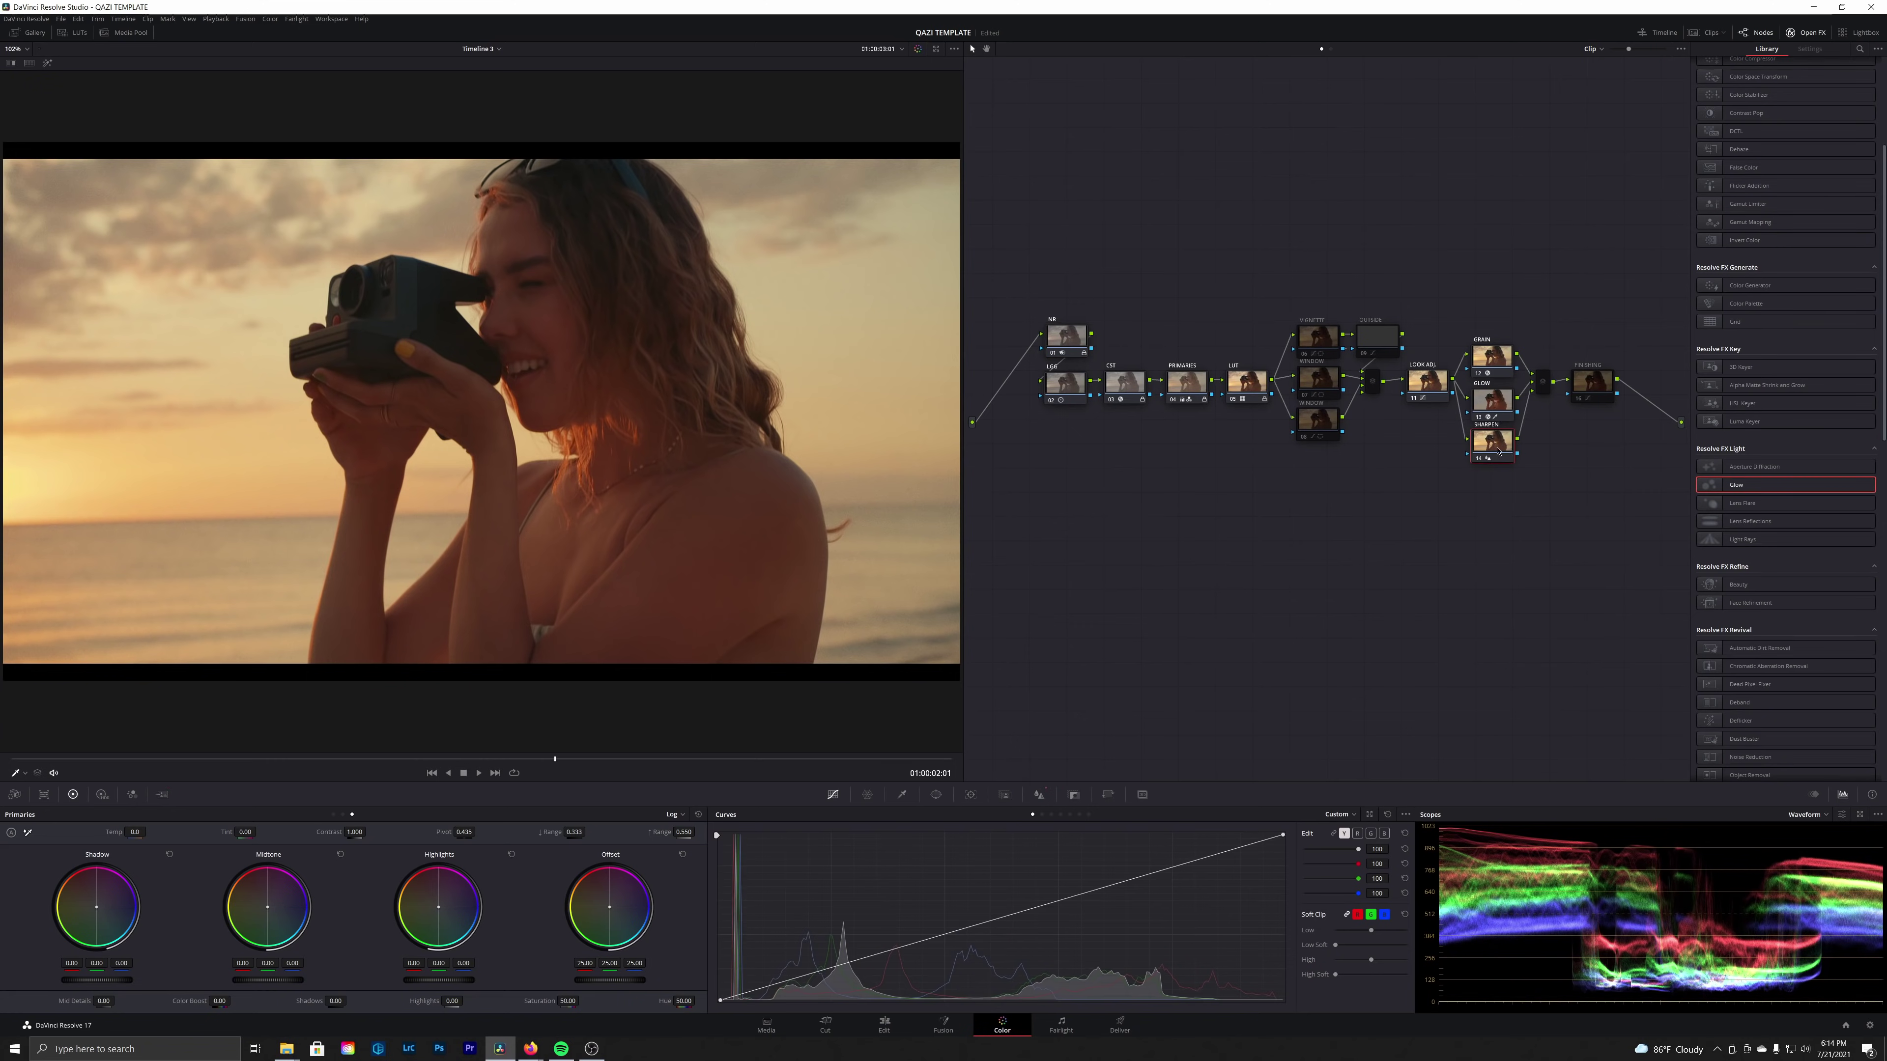
click(1585, 368)
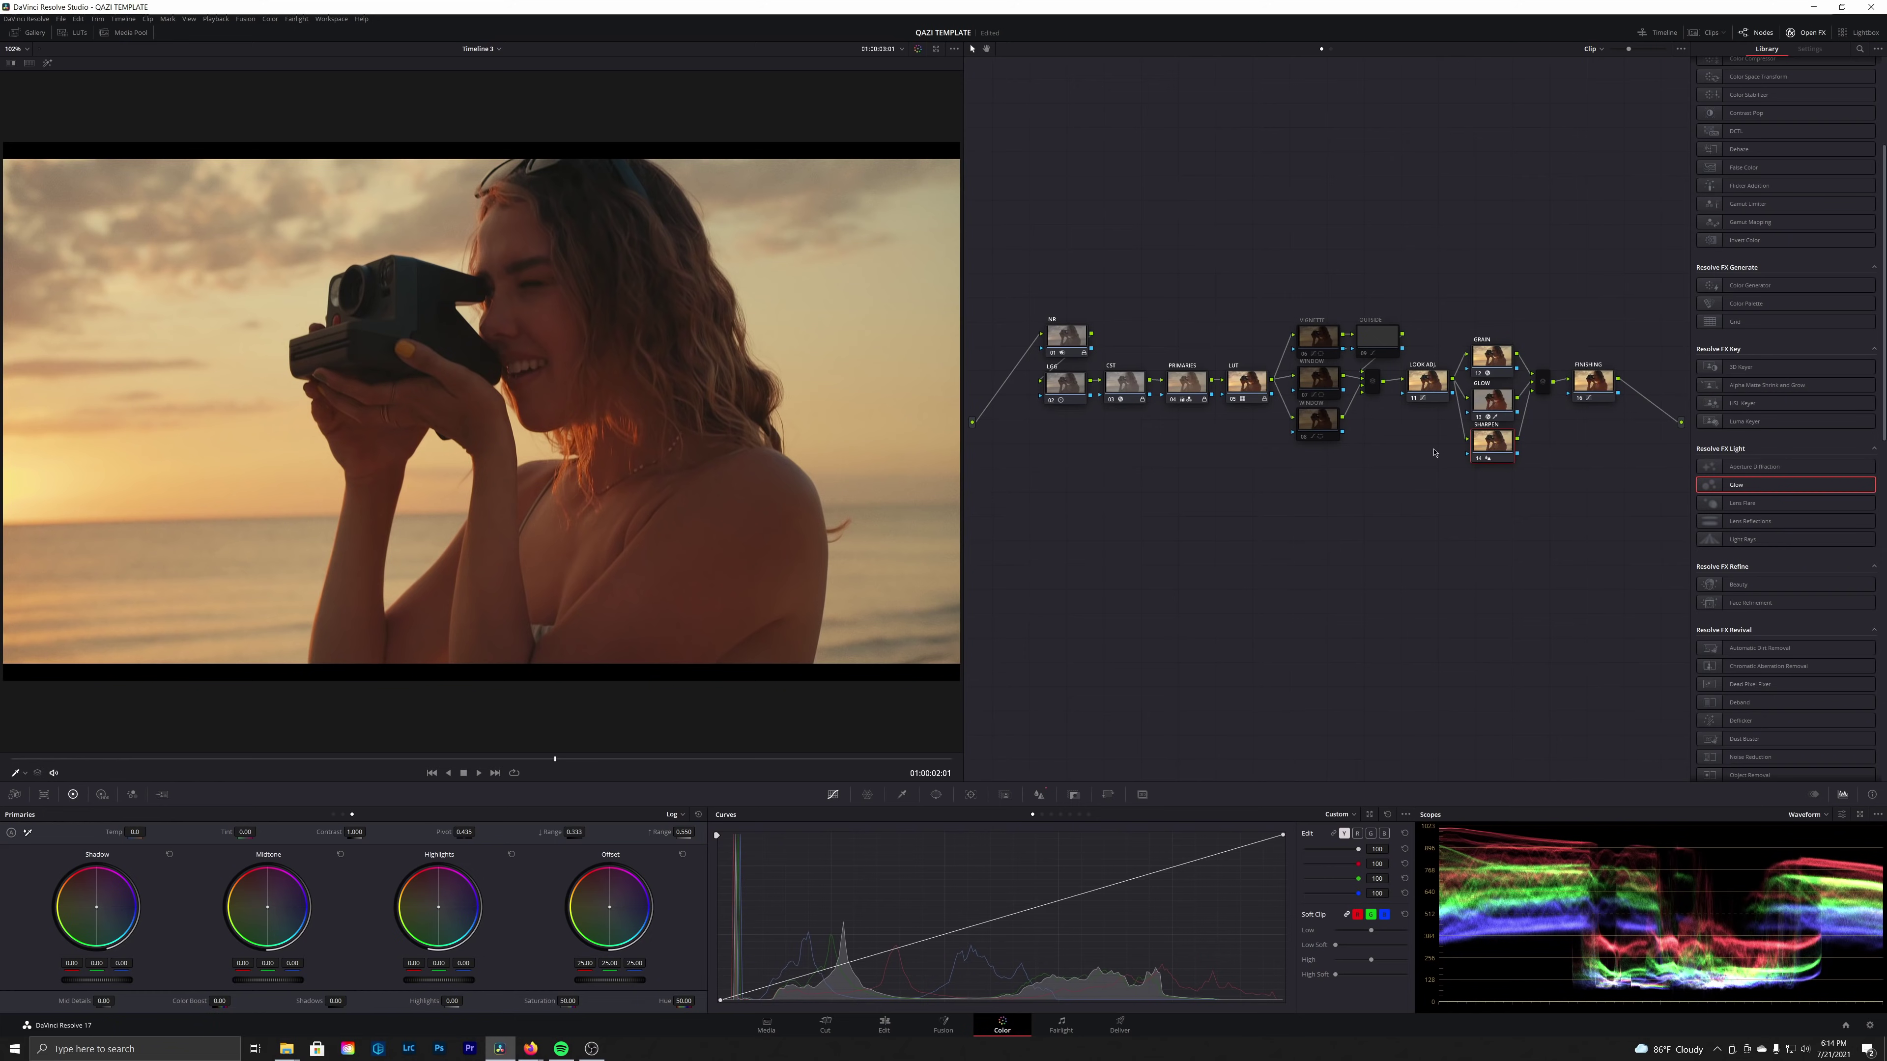
click(1300, 324)
key(ctrl+d)
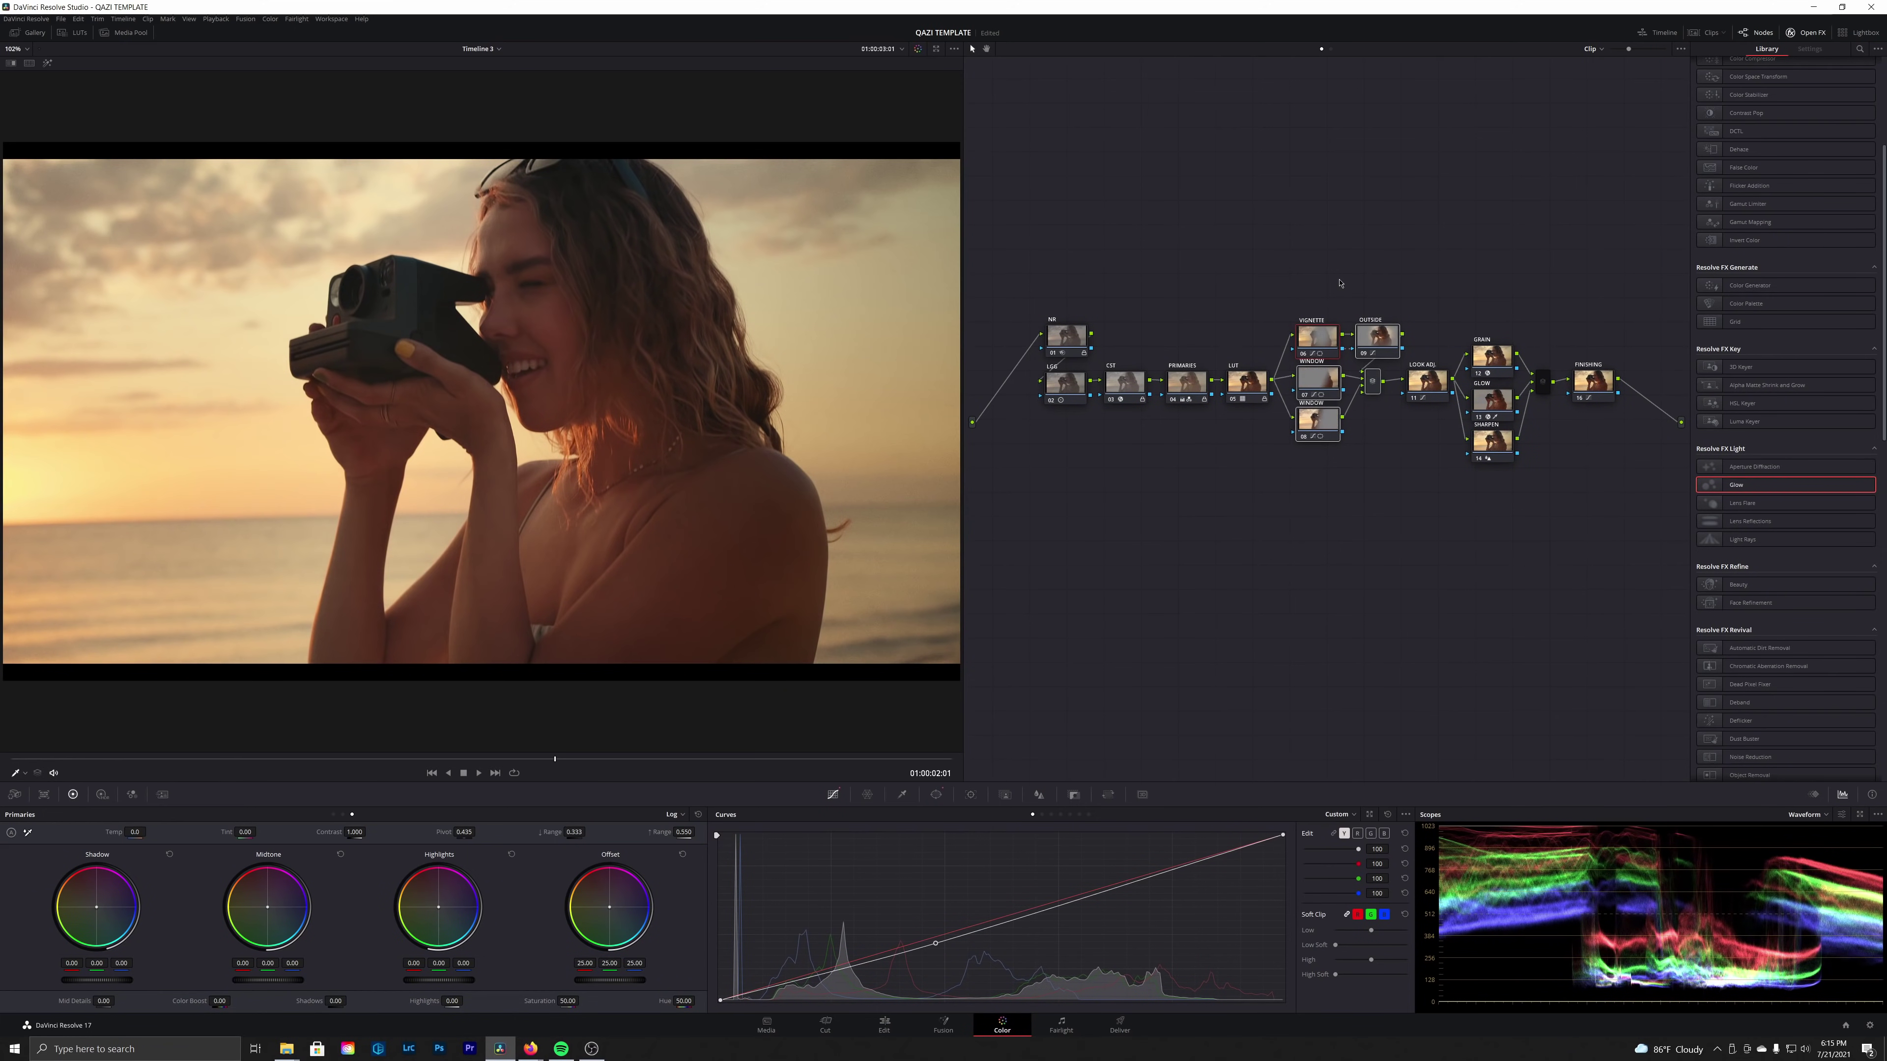